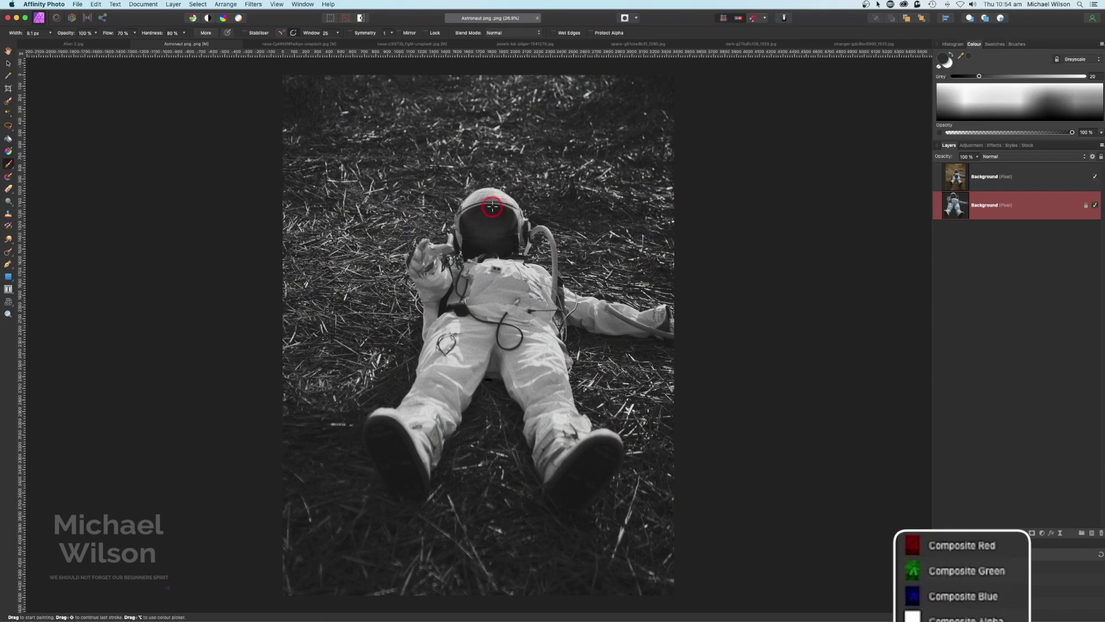
- Restore all colour channels and hide the full astronaut photo layer so only the cut-out astronaut shows
click(1100, 555)
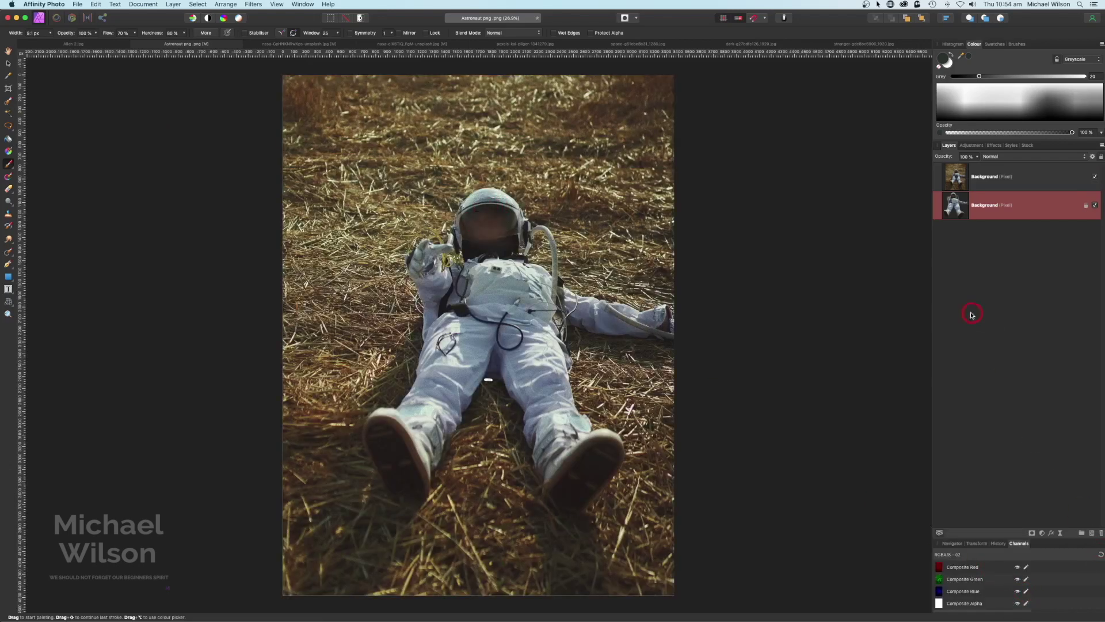
click(1095, 177)
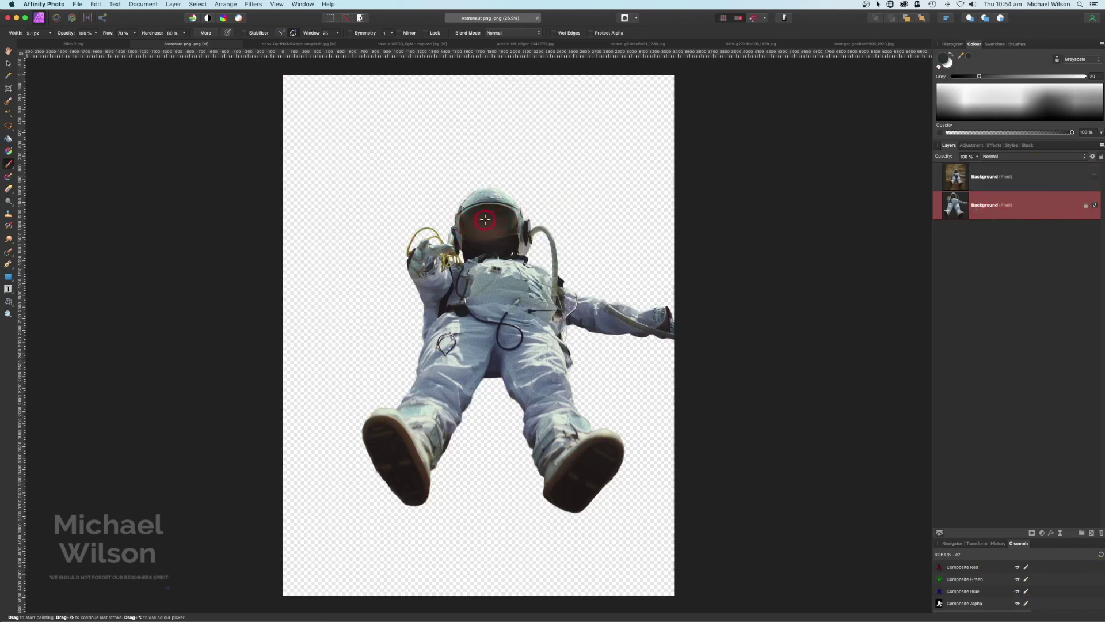
- Start a Pen tool path in Smart Mode along the upper edge of the astronaut's helmet visor
key(super+equal)
key(super+equal)
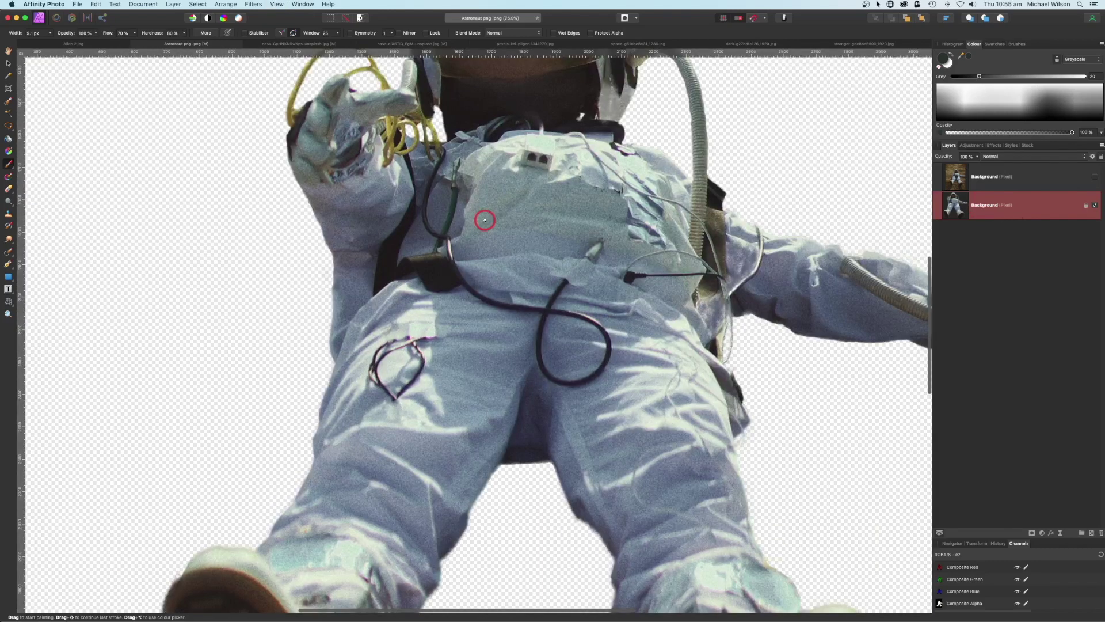
key(space)
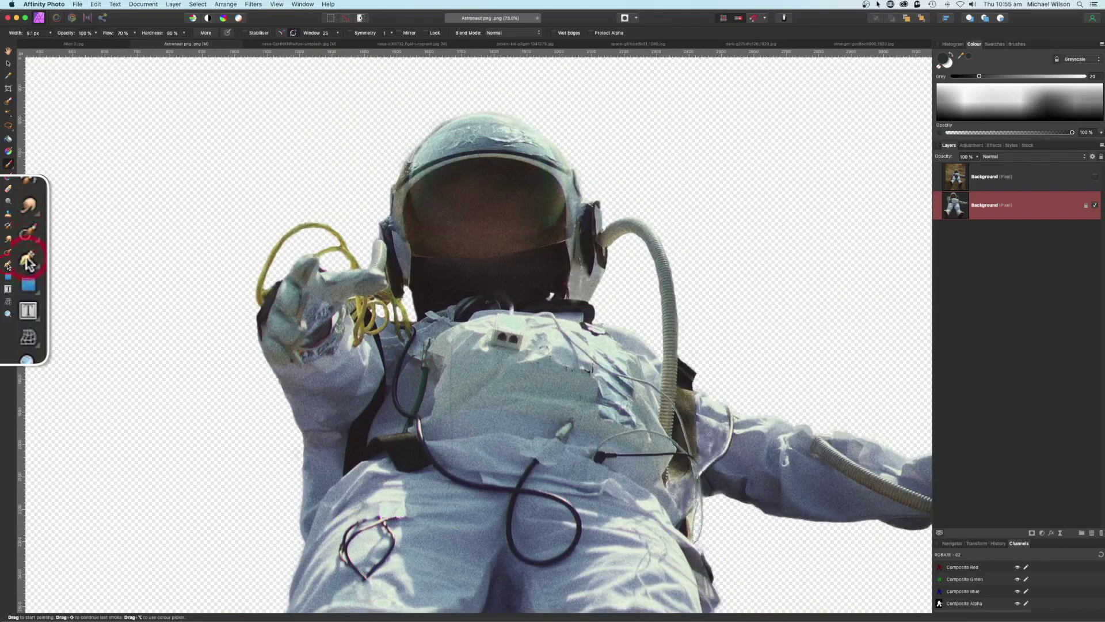
click(9, 264)
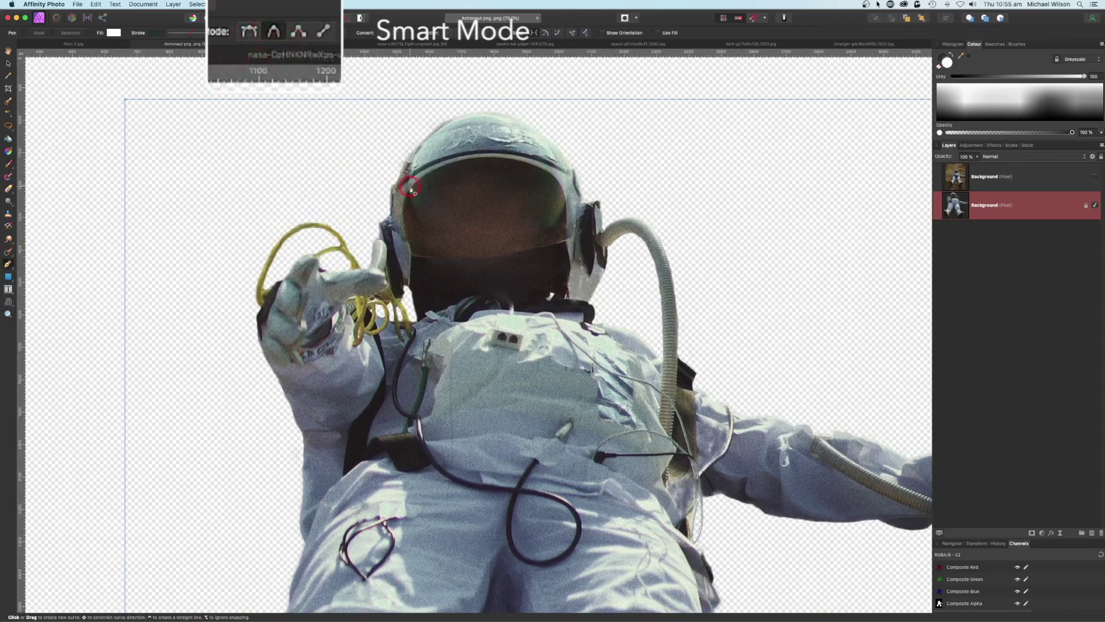
key(super+equal)
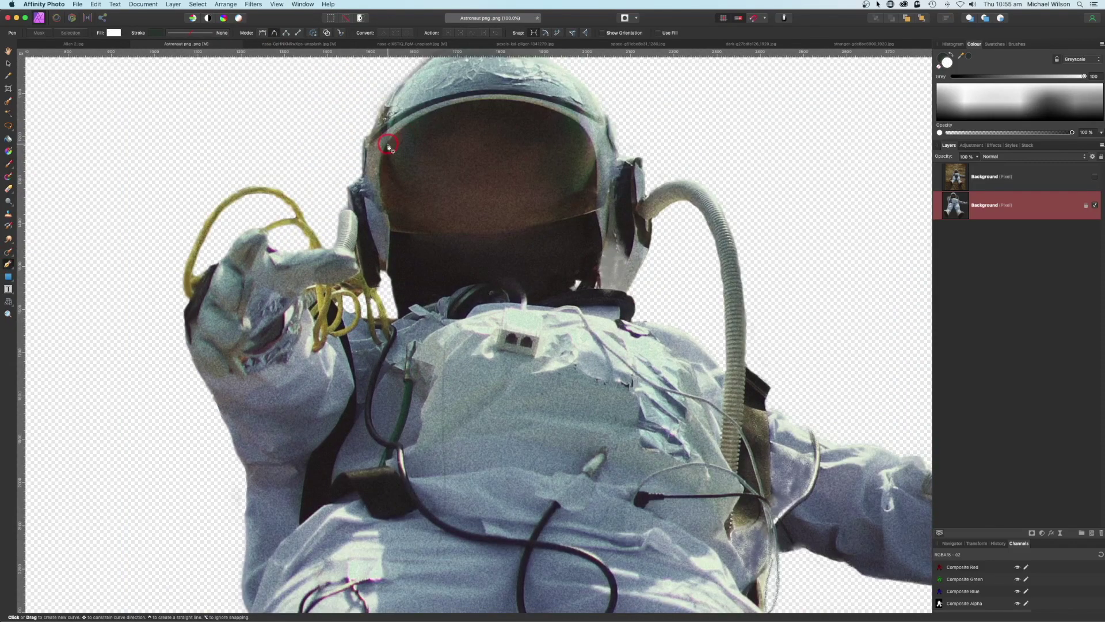
click(410, 123)
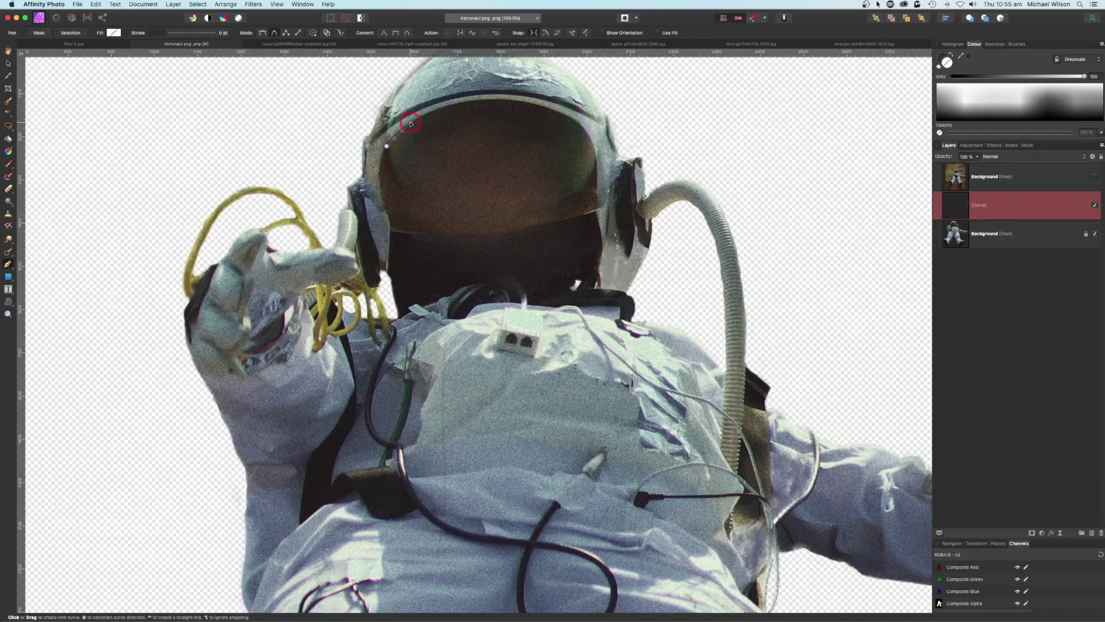
click(444, 109)
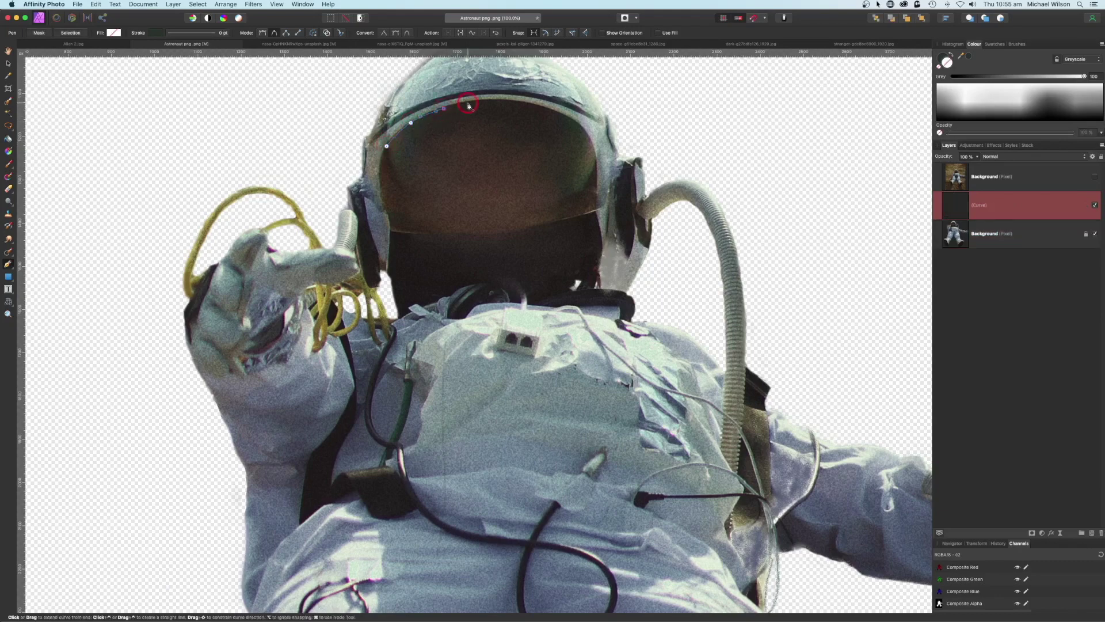
click(482, 103)
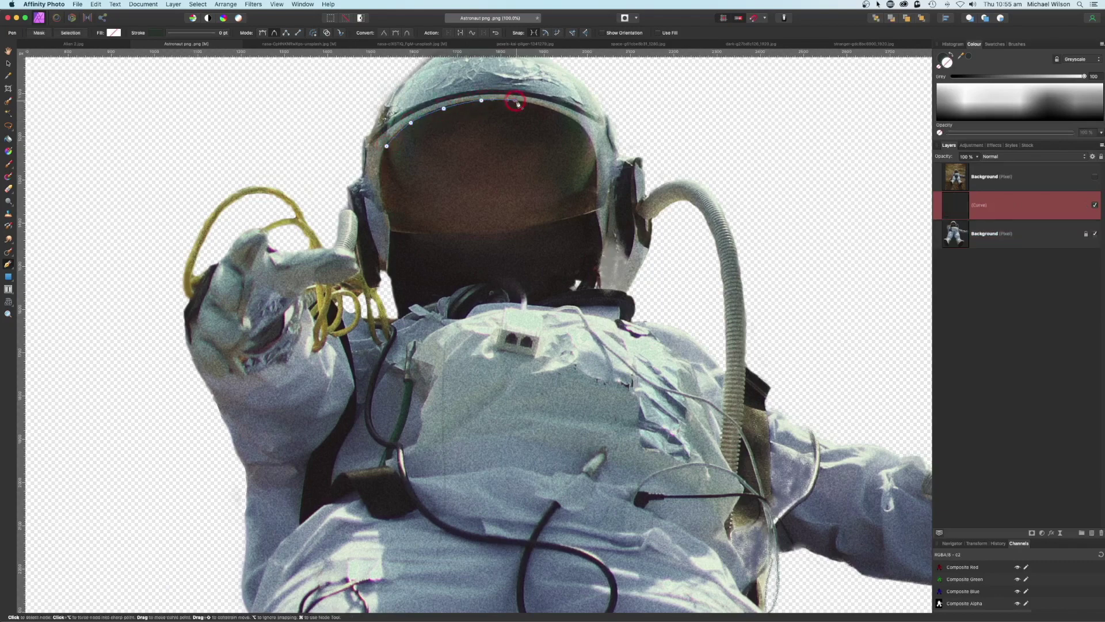
click(540, 108)
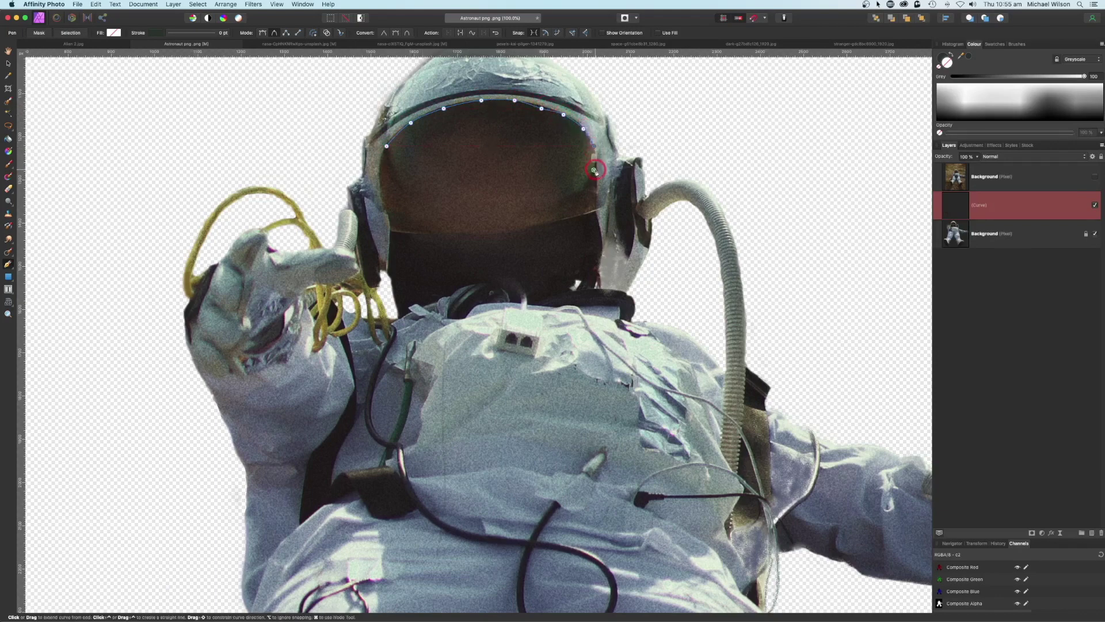
- Continue the visor path down its right side, along the lower edge and up the left side, closing it at the starting node
drag(592, 147, 398, 233)
click(452, 232)
click(391, 233)
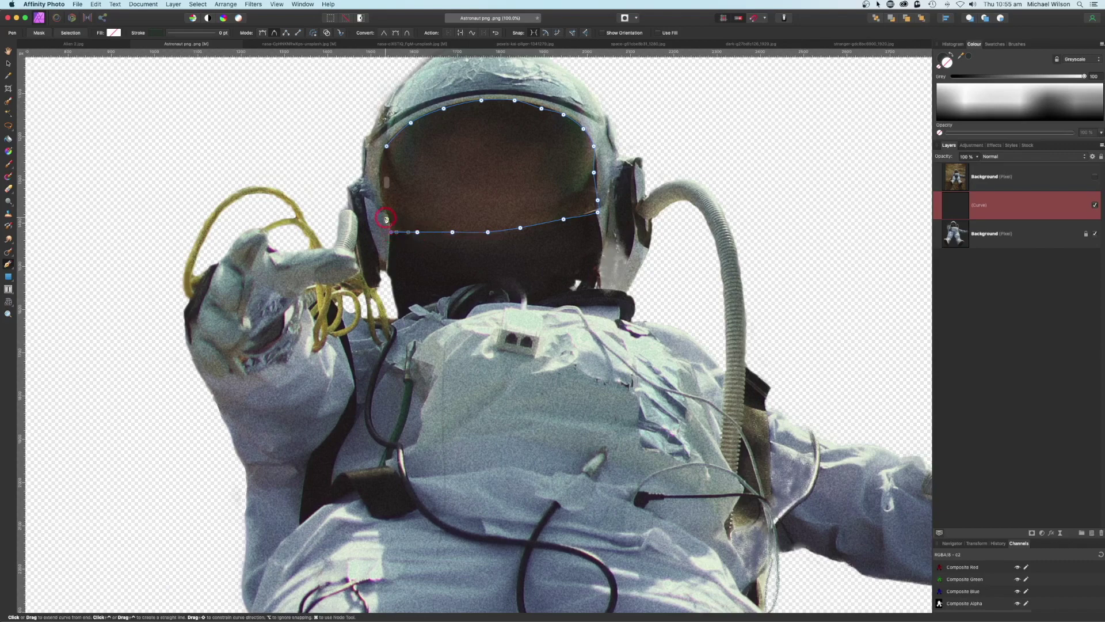
click(386, 212)
click(379, 186)
click(379, 164)
click(386, 146)
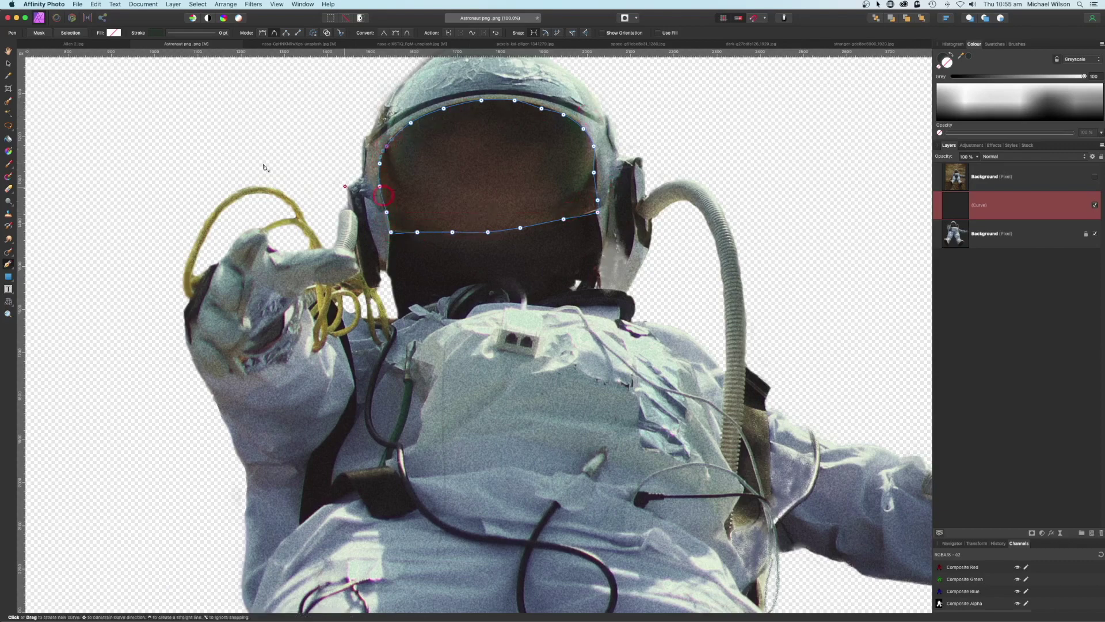
- Convert the visor path to a selection and duplicate the selected visor area onto its own layer
click(71, 34)
click(72, 34)
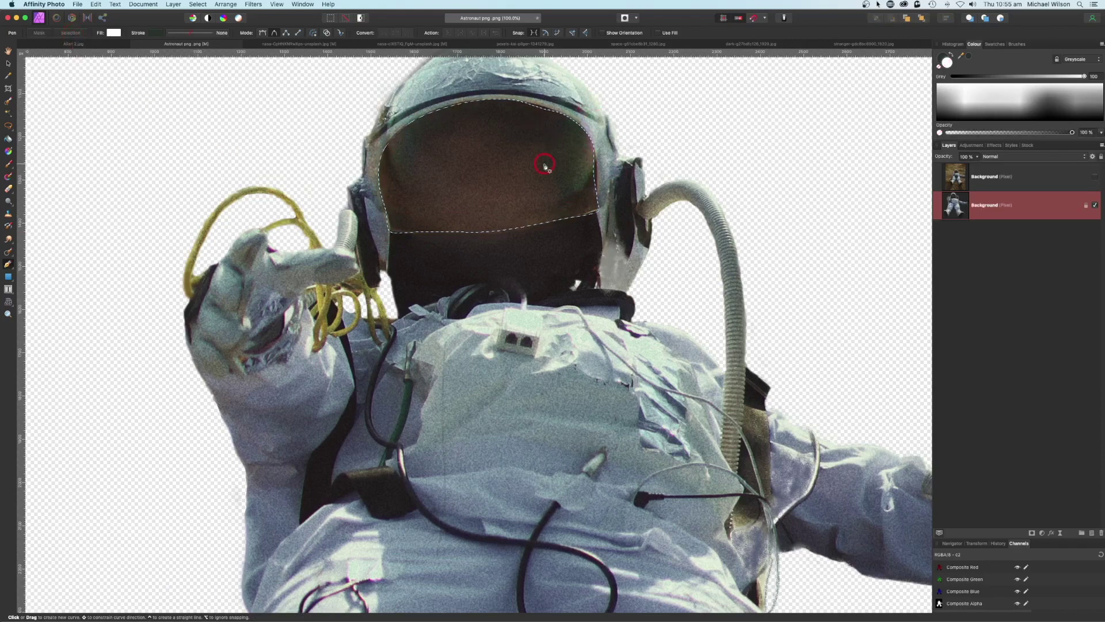
key(w)
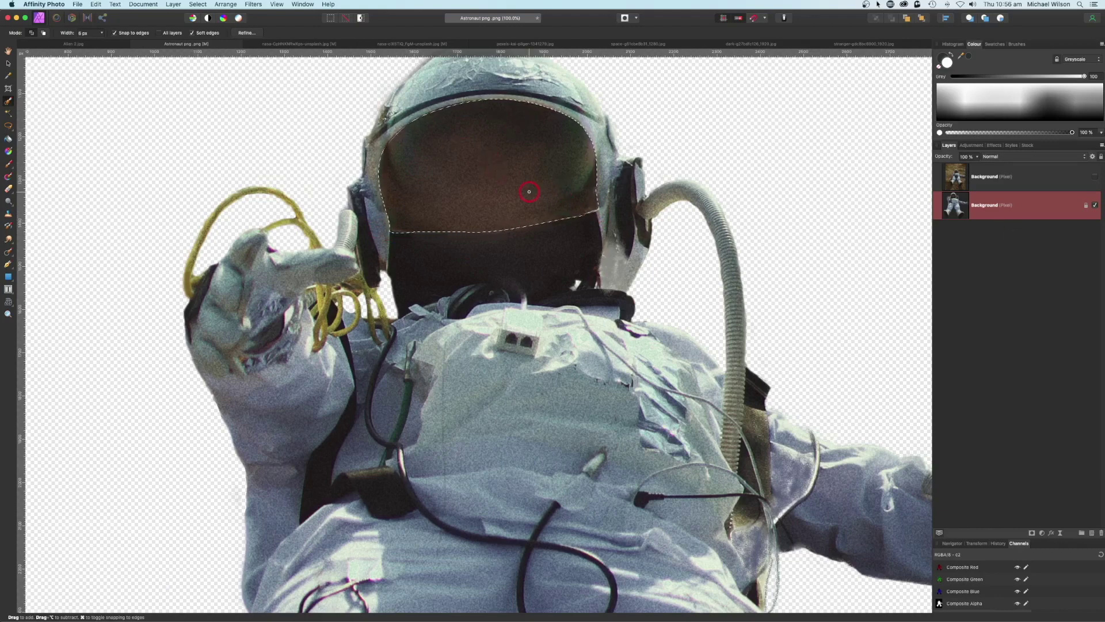
key(super+j)
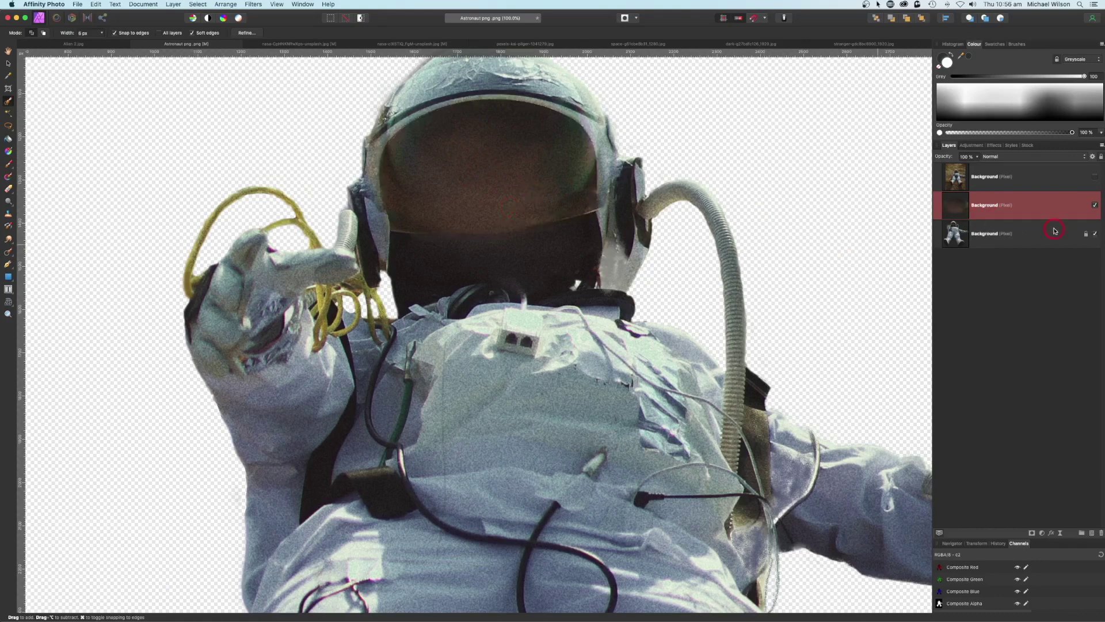
- Add an Inner Glow effect to the visor layer with a light orange colour, 100 px radius and 4% intensity
click(1049, 531)
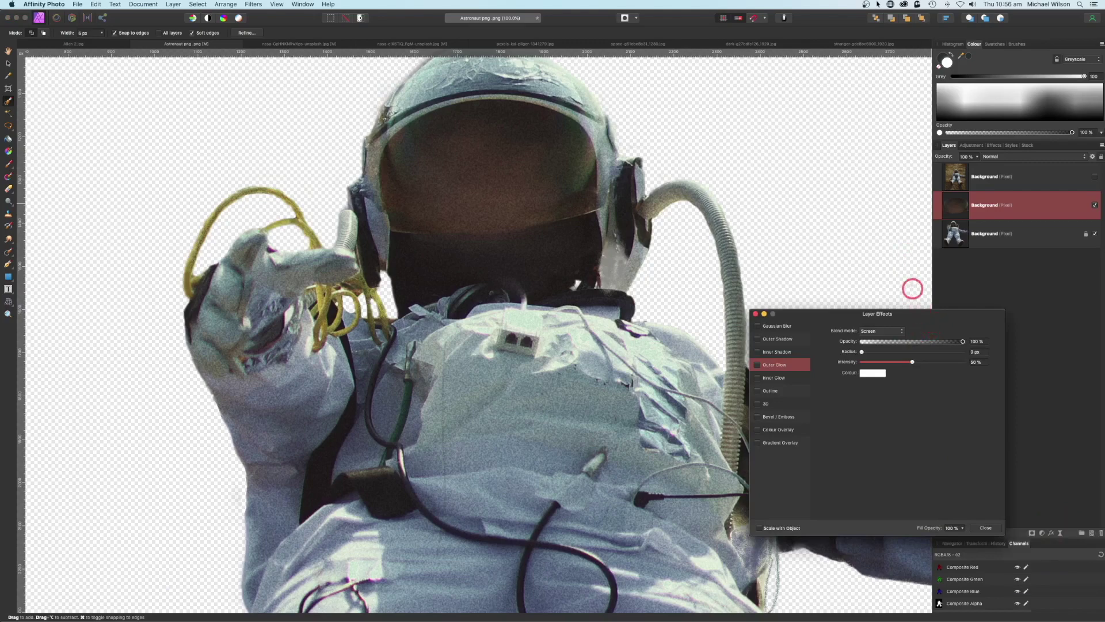
drag(923, 313, 875, 144)
click(726, 211)
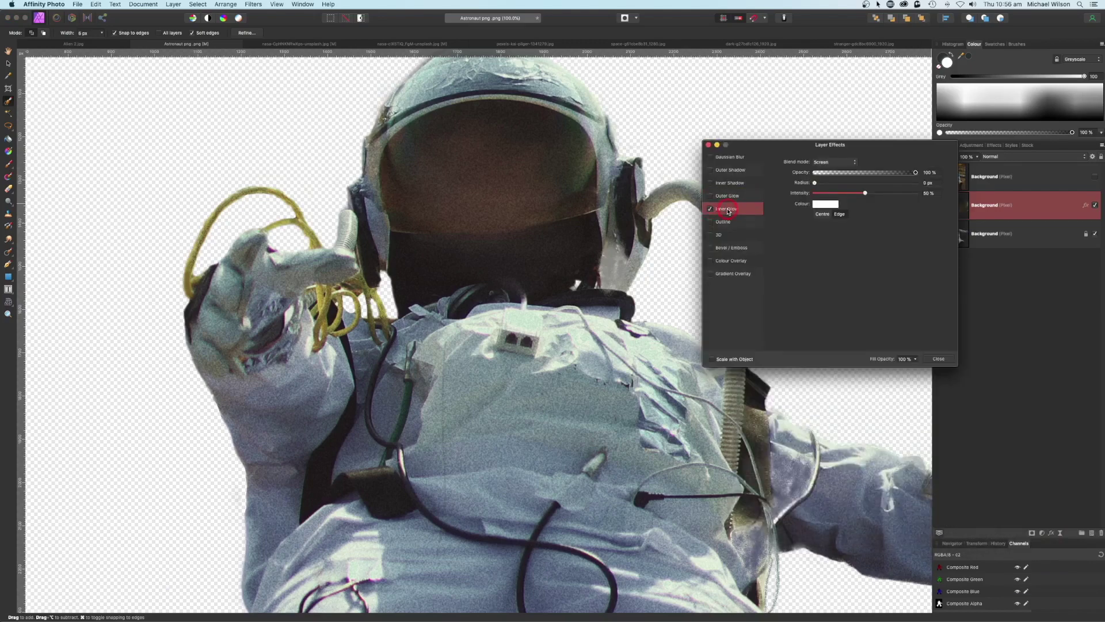
click(829, 205)
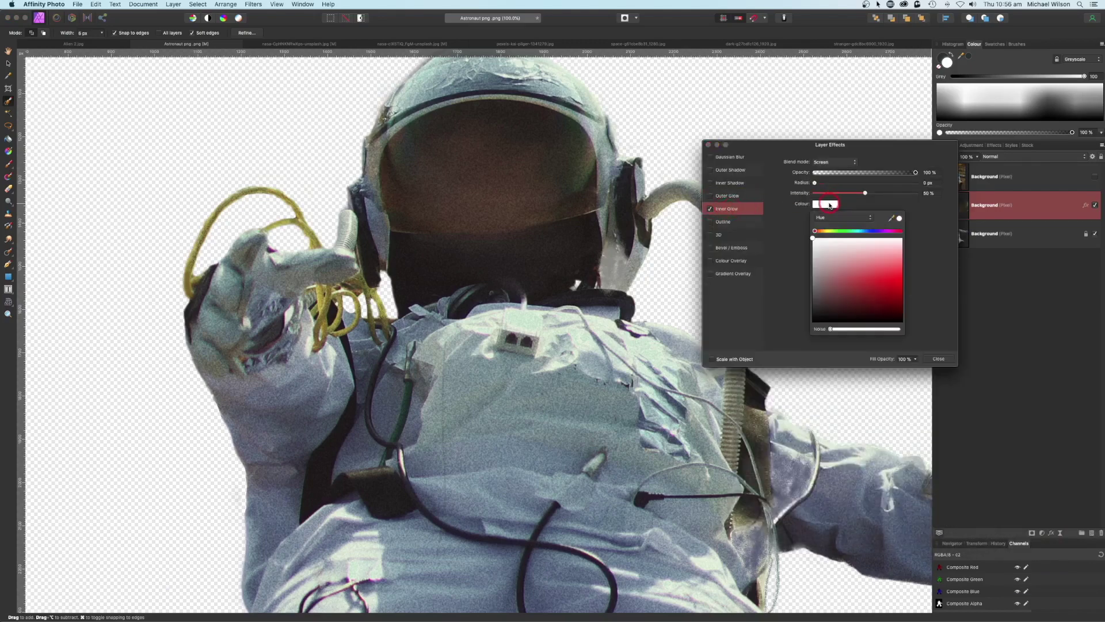
click(824, 232)
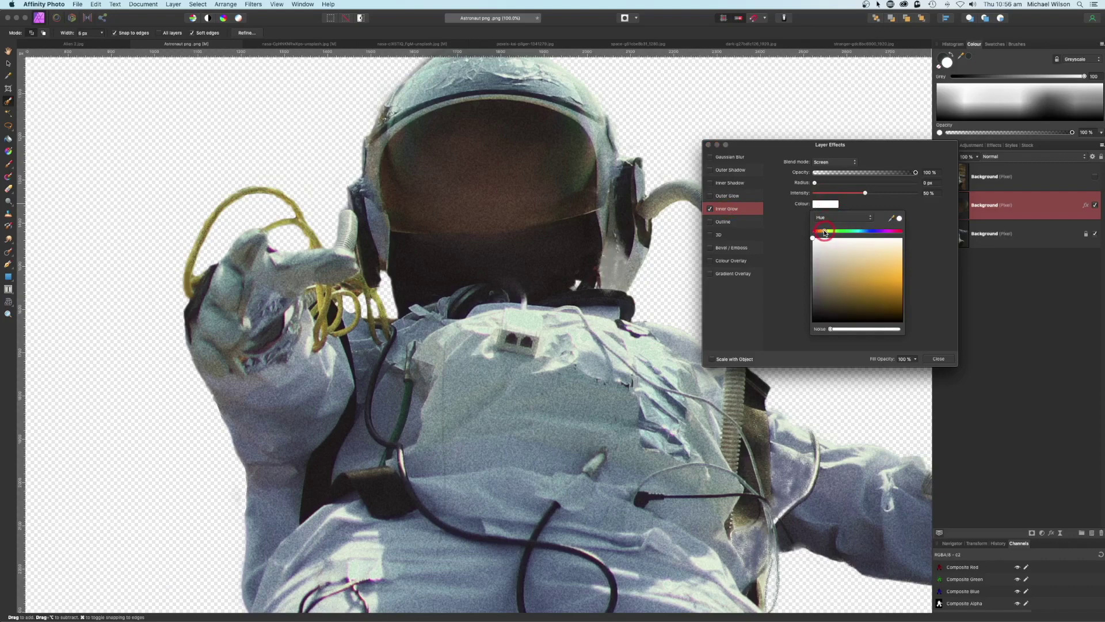
click(899, 268)
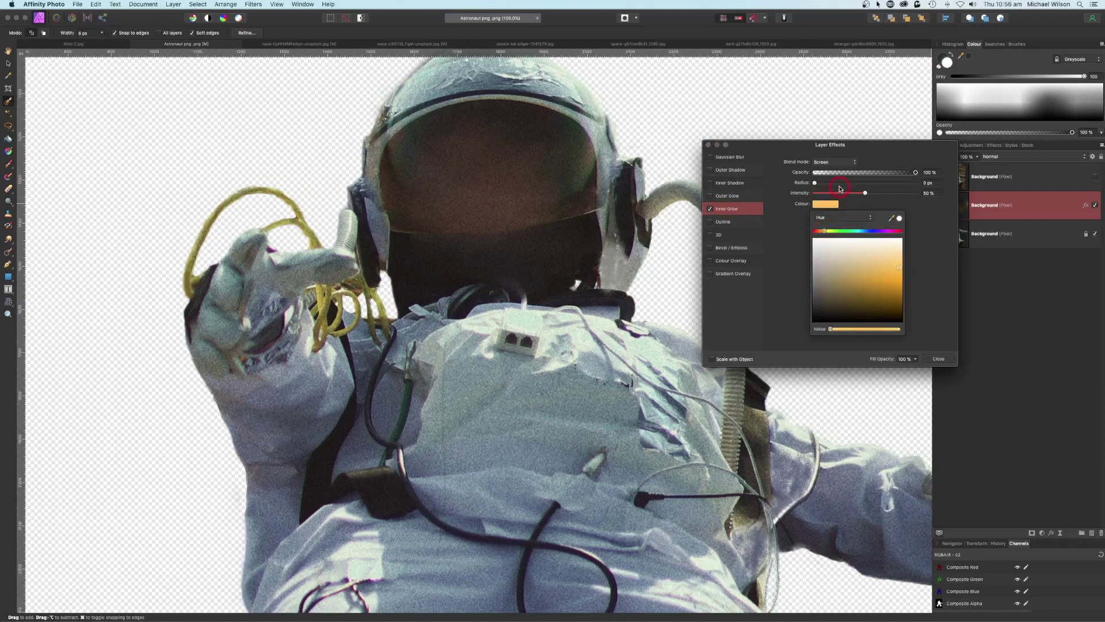
mouse_move(814, 185)
mouse_down()
mouse_move(921, 186)
mouse_move(827, 195)
mouse_up()
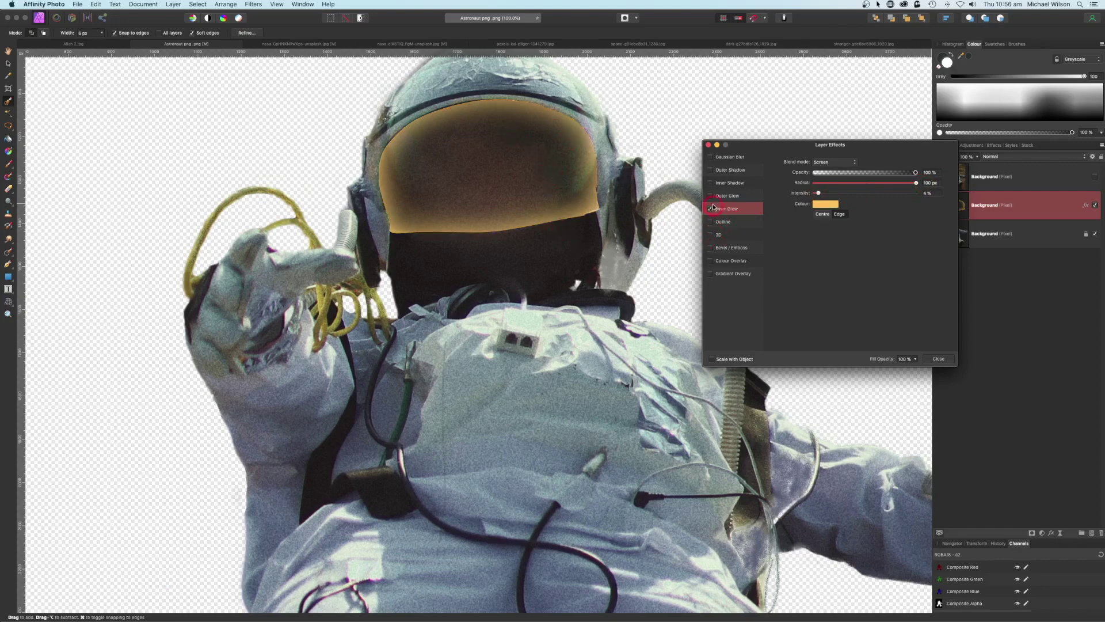
- Add a light orange Outer Glow to the visor layer with 58.2 px radius and 3% intensity, and close the layer effects
click(727, 198)
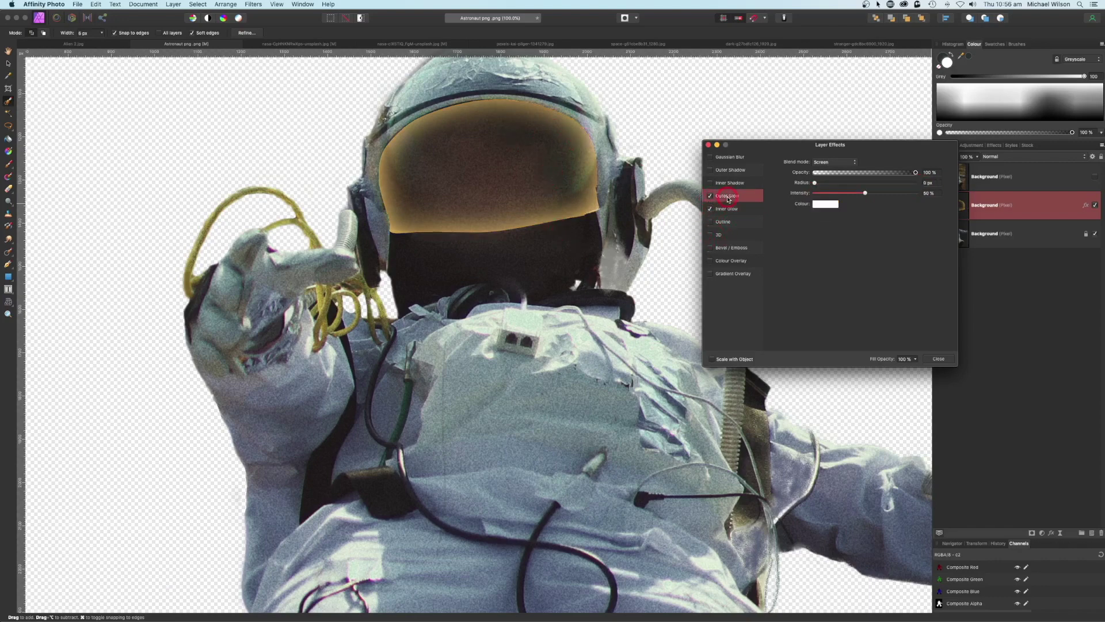
click(827, 205)
click(825, 233)
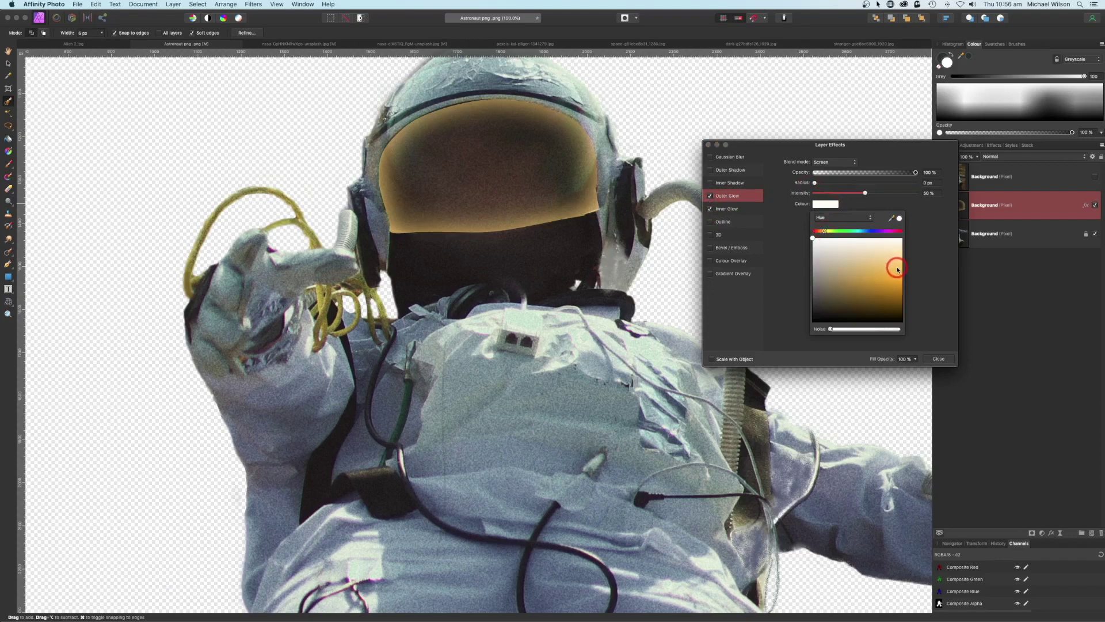
click(899, 269)
mouse_move(815, 183)
mouse_down()
mouse_move(908, 185)
mouse_move(831, 194)
mouse_up()
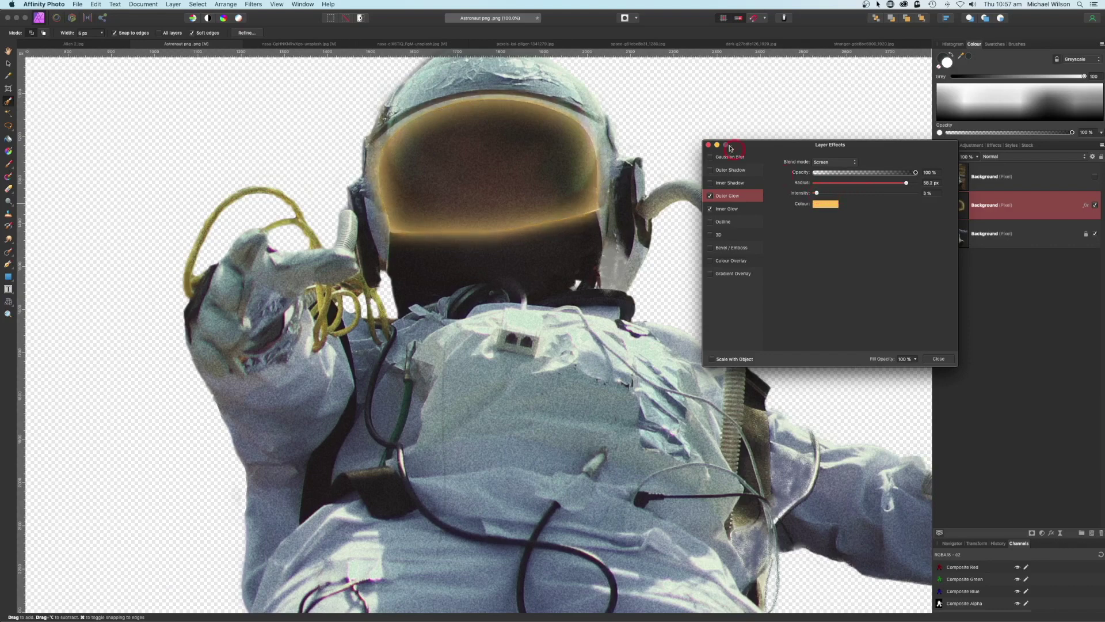
click(709, 145)
key(super+0)
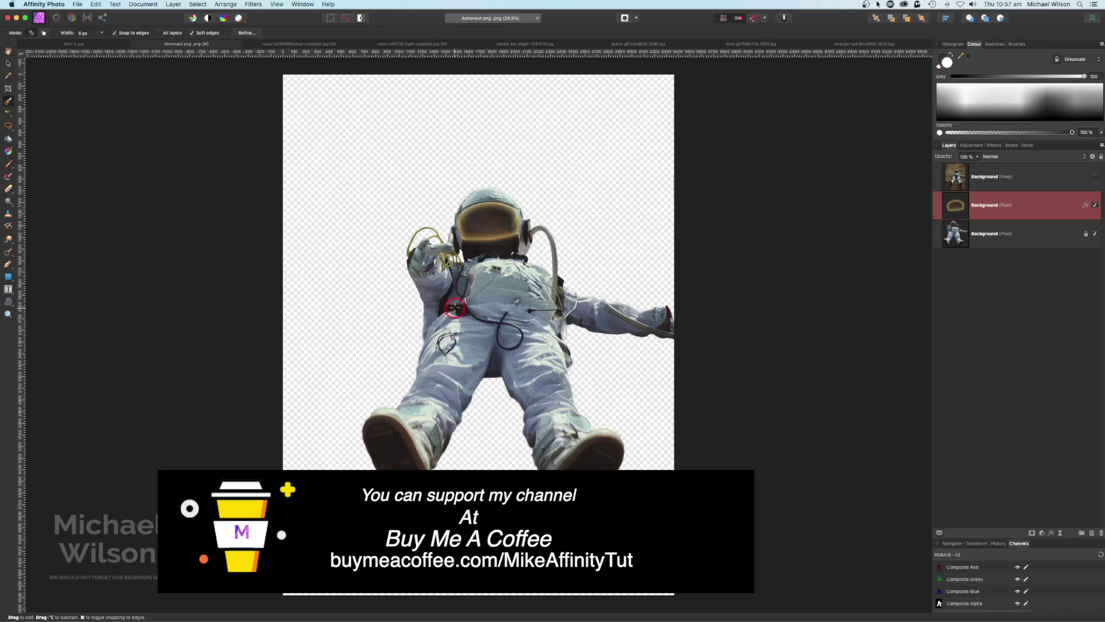
- Switch to the space station window photo, make its cut-out frame layer visible and preview it without the full photo
click(281, 44)
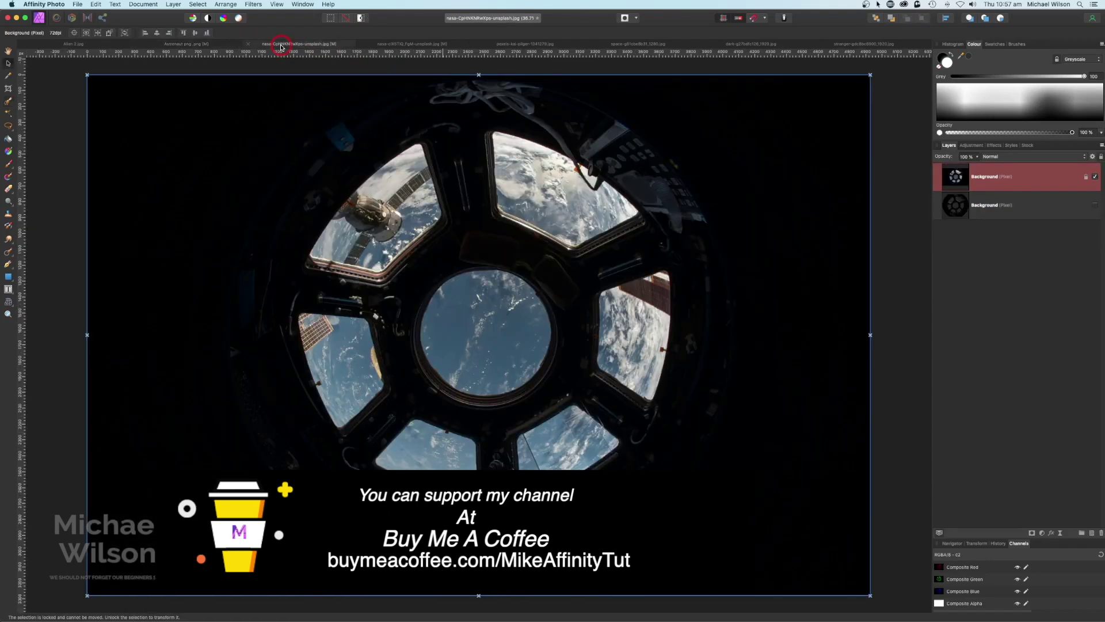
key(v)
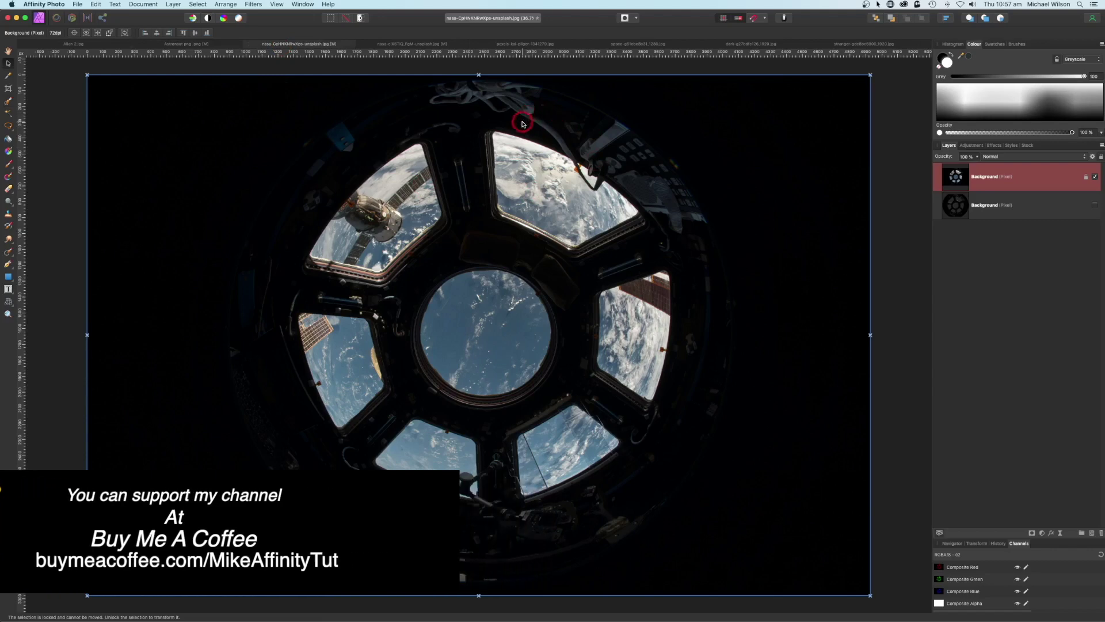
click(1094, 205)
click(1097, 176)
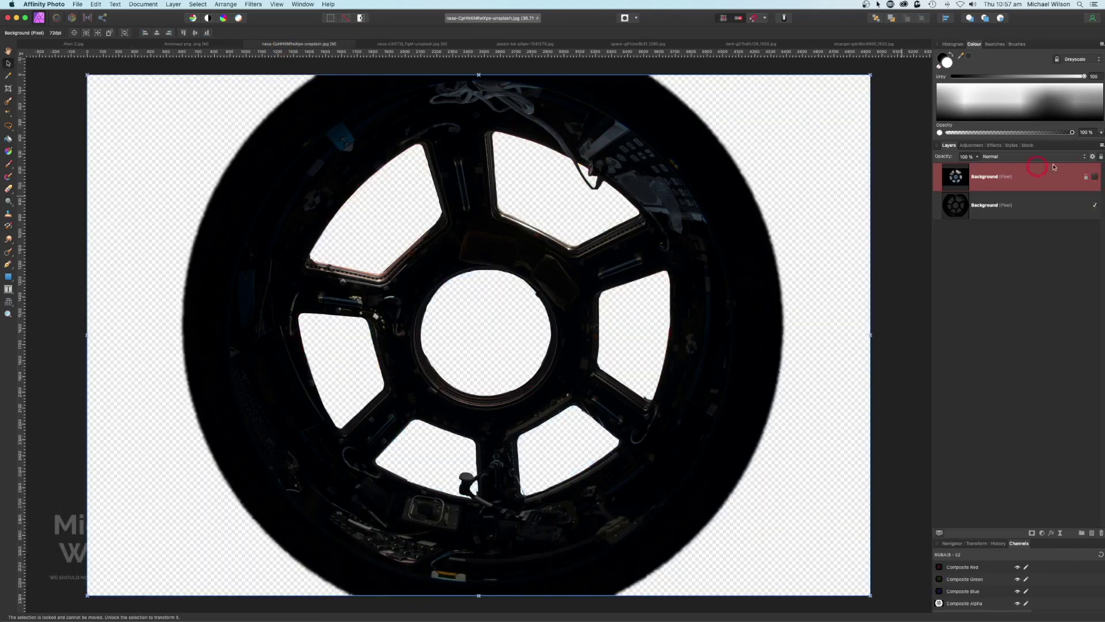
click(1095, 177)
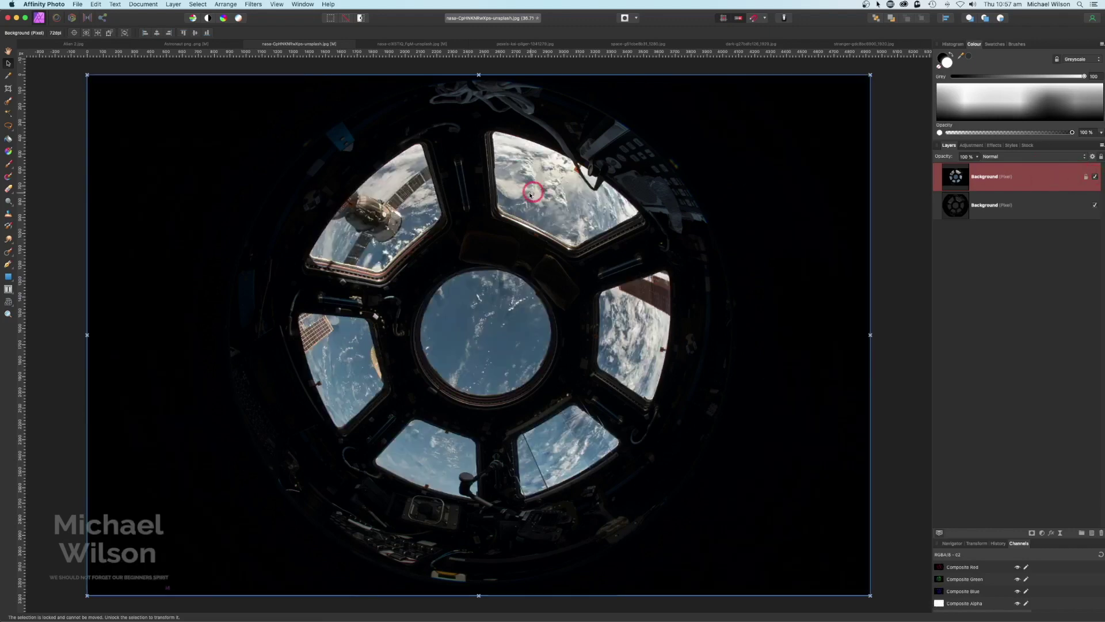
- Start a Smart Mode Pen tool path around the upper-left window pane, following its left corner and bottom edge
click(8, 264)
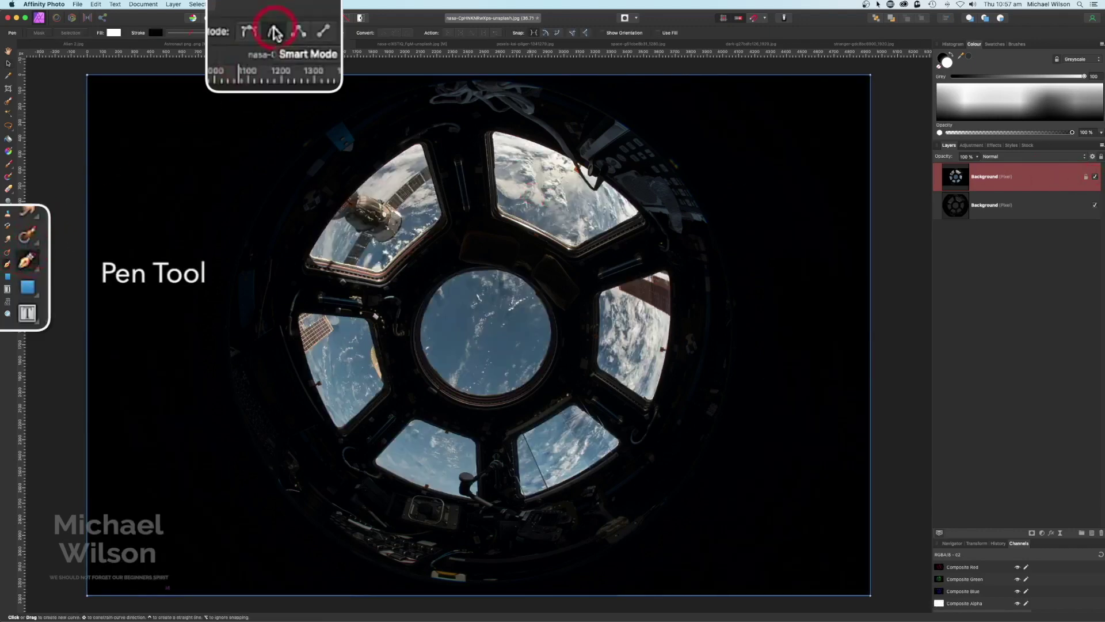
key(super+plus)
key(super+plus)
key(space)
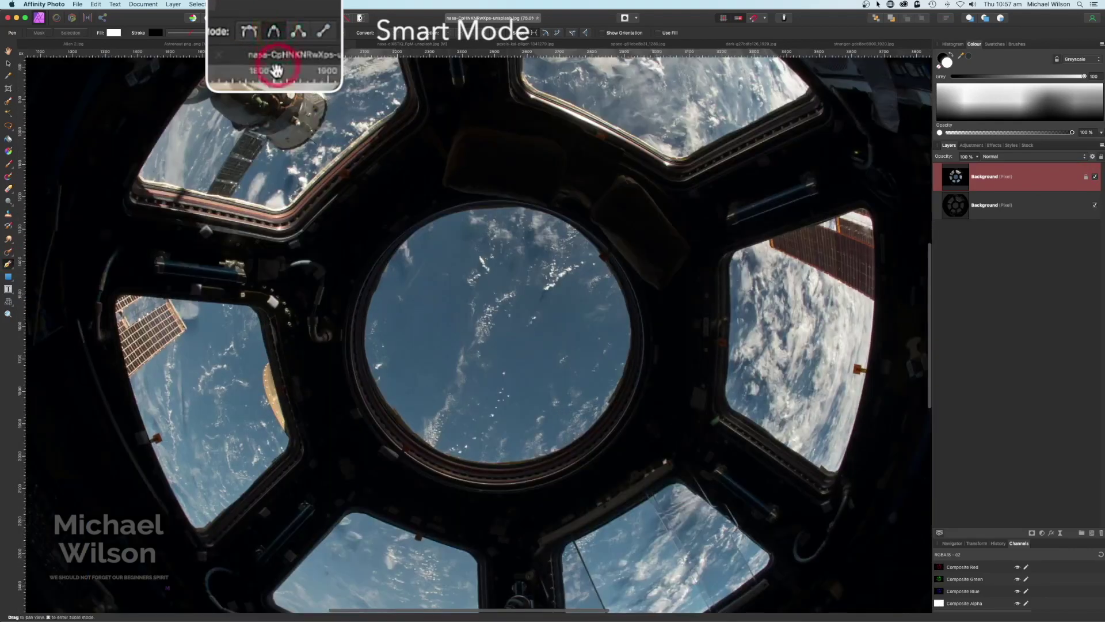
drag(278, 110, 305, 218)
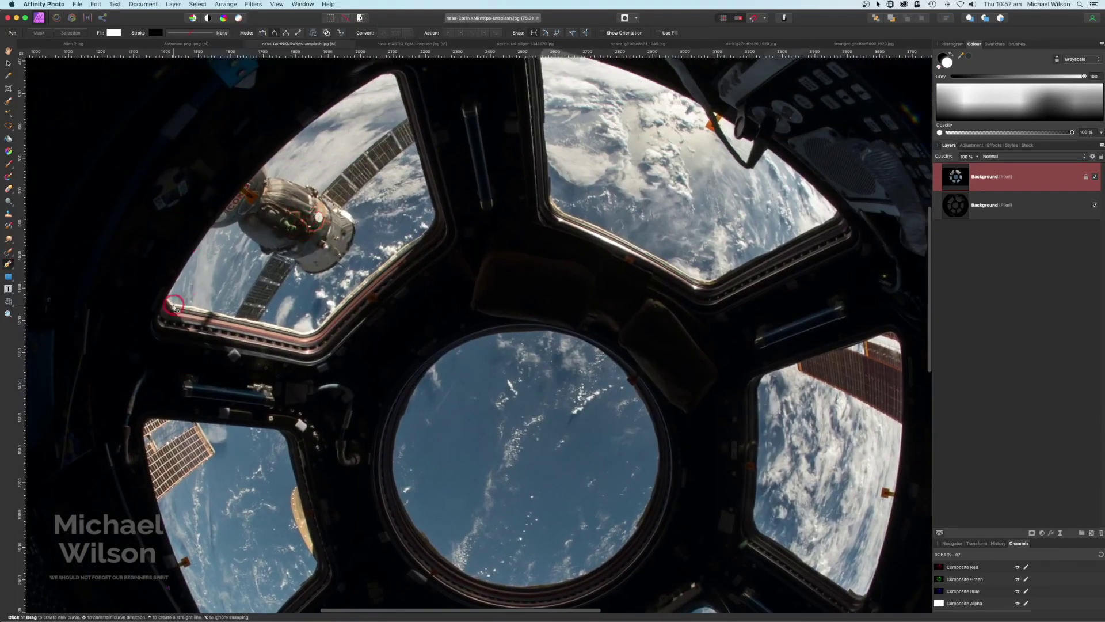
drag(191, 257, 211, 231)
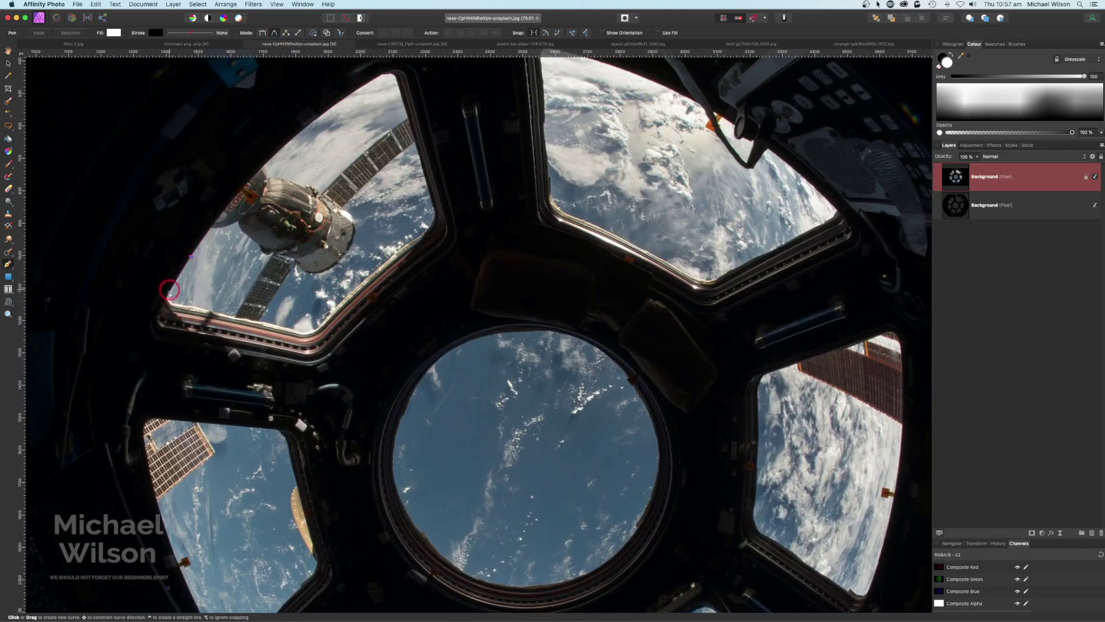
click(165, 299)
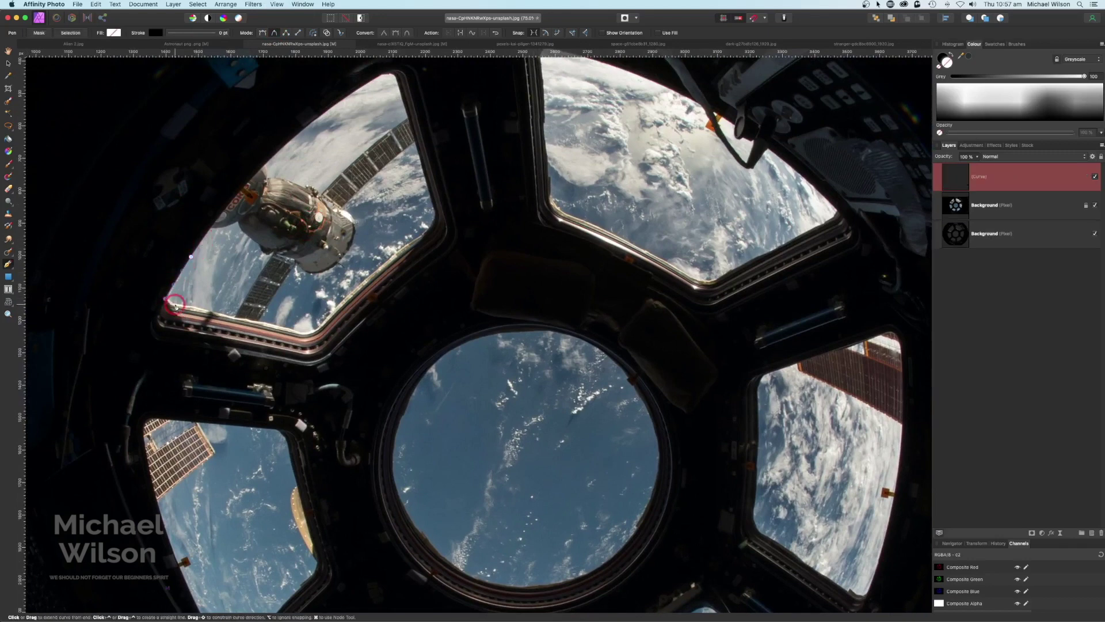
click(221, 314)
click(243, 317)
click(274, 323)
click(299, 329)
click(312, 329)
- Continue the Pen path around the upper-left pane's lower-right corner and up its right edge to the top corner
click(328, 313)
click(343, 297)
click(378, 268)
click(399, 250)
click(427, 226)
click(434, 213)
click(426, 168)
click(410, 124)
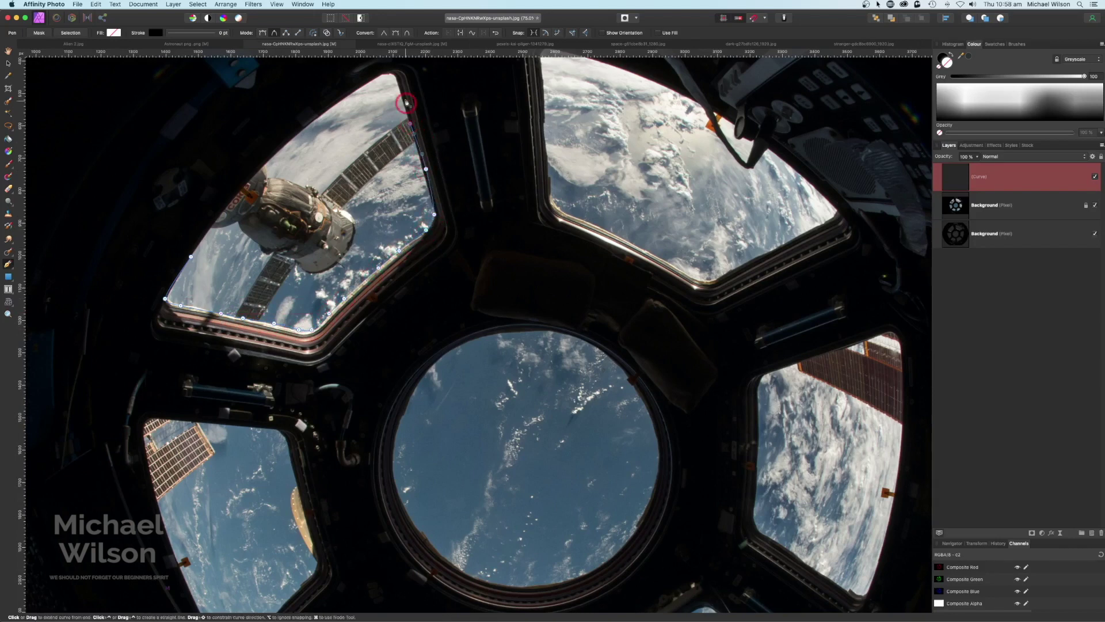
click(399, 81)
click(391, 74)
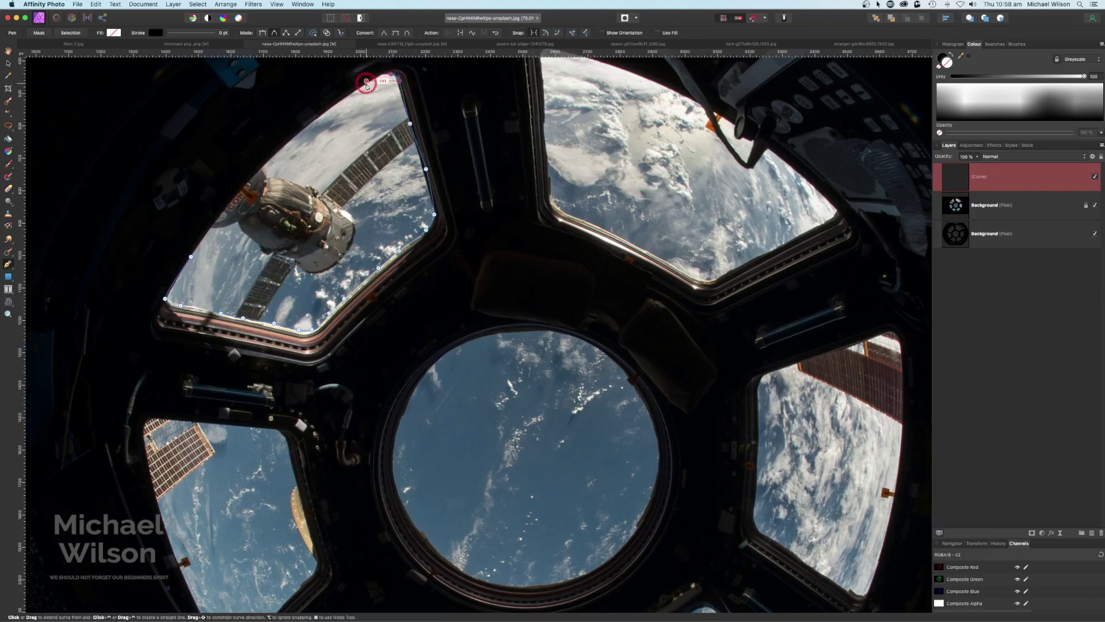
- Trace the pane's curved outer edge back down to the first node and close the path
click(367, 84)
click(332, 106)
click(288, 143)
click(264, 165)
click(251, 182)
click(226, 205)
click(216, 222)
click(191, 256)
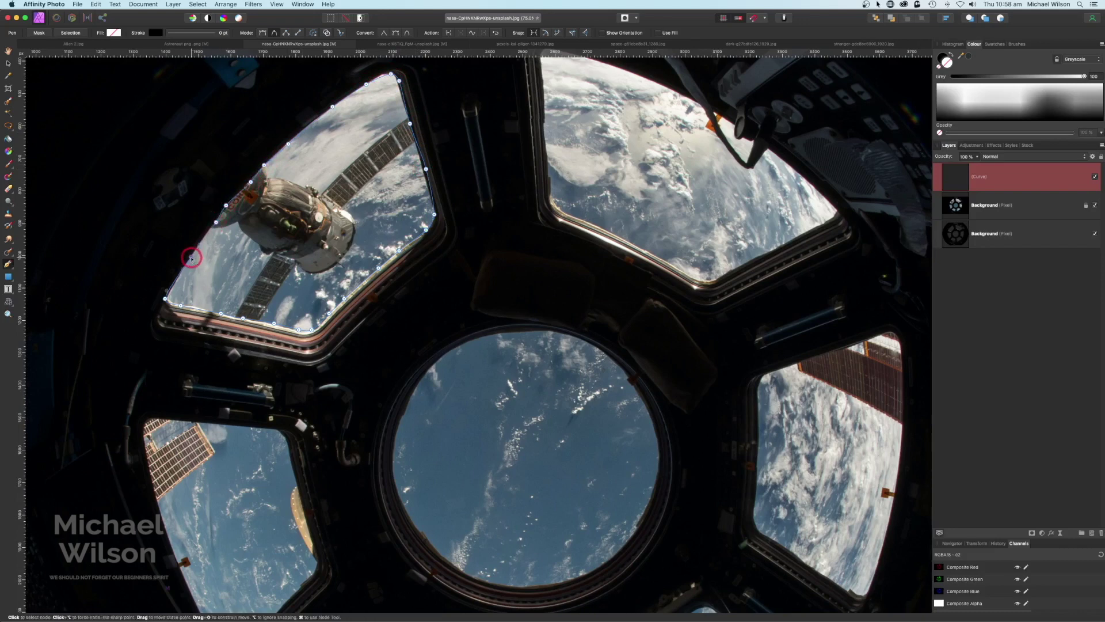
- Convert the path to a selection, unlock the photo layer, hide the cut-out frame layer, and delete the view inside the pane
click(73, 32)
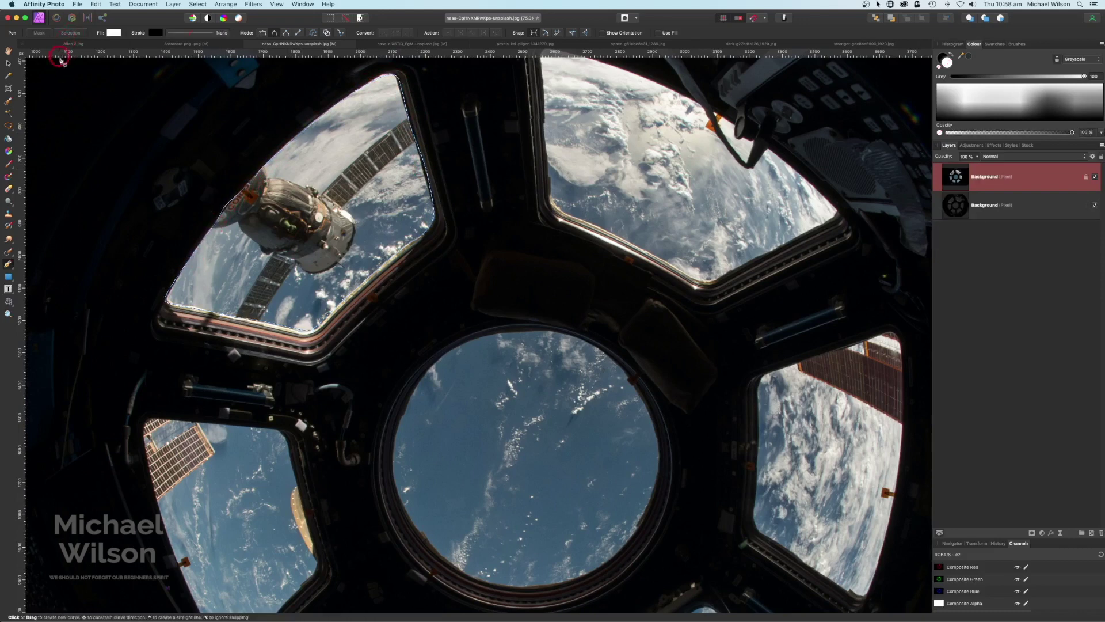
click(1086, 177)
click(1094, 206)
click(960, 179)
click(368, 187)
key(Delete)
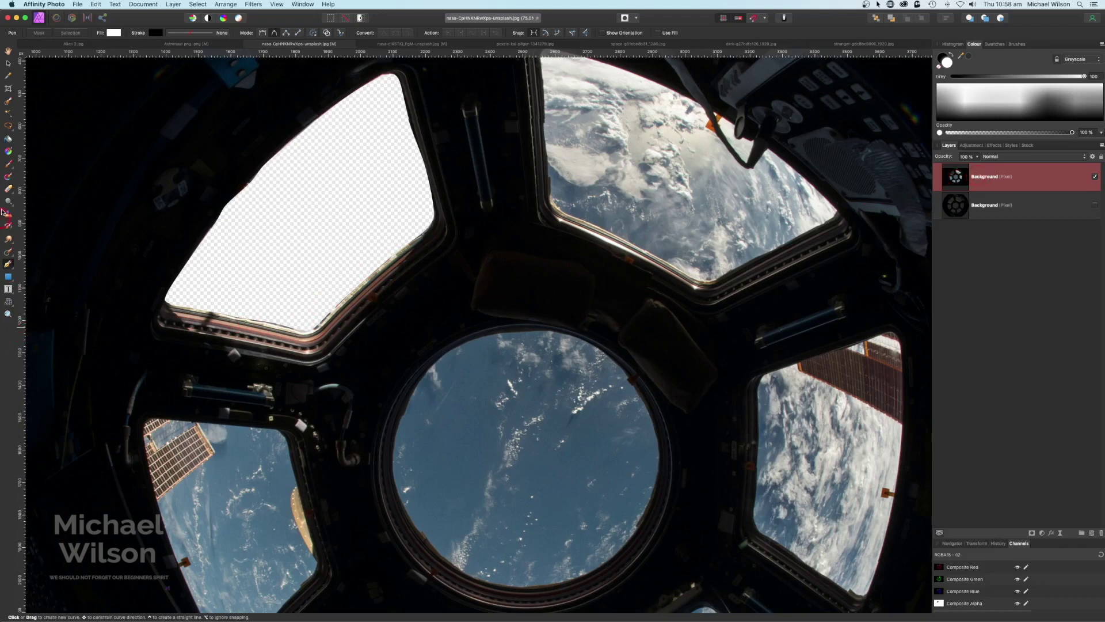
- Erase the leftover fringe along the emptied pane's edges and corners with the Erase Brush at 22.2 px width
click(26, 190)
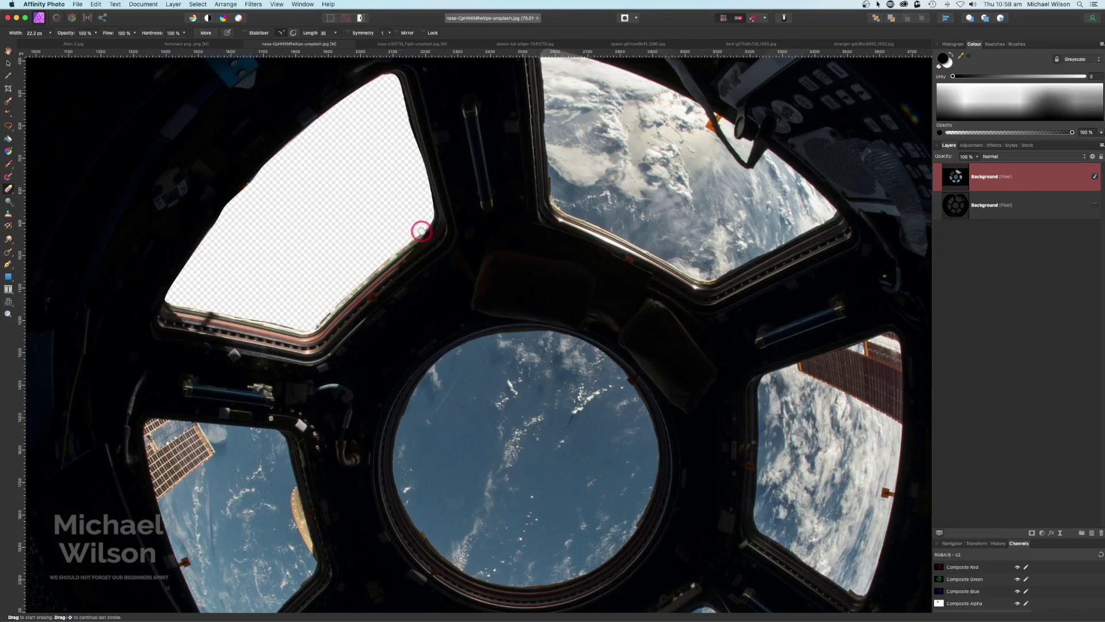
shift+click(422, 230)
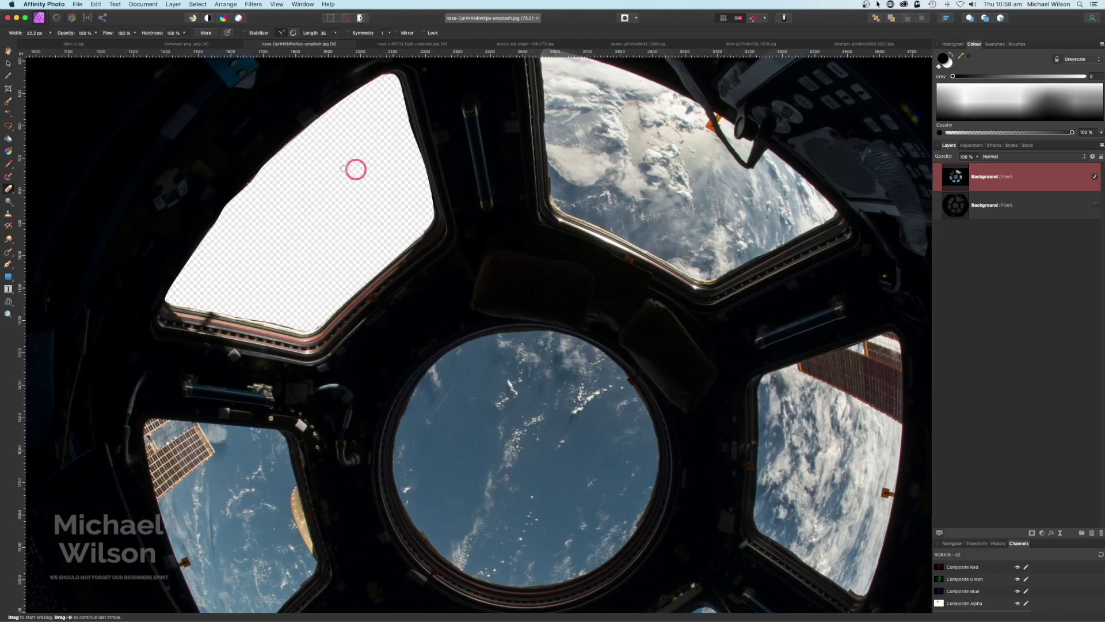
click(166, 297)
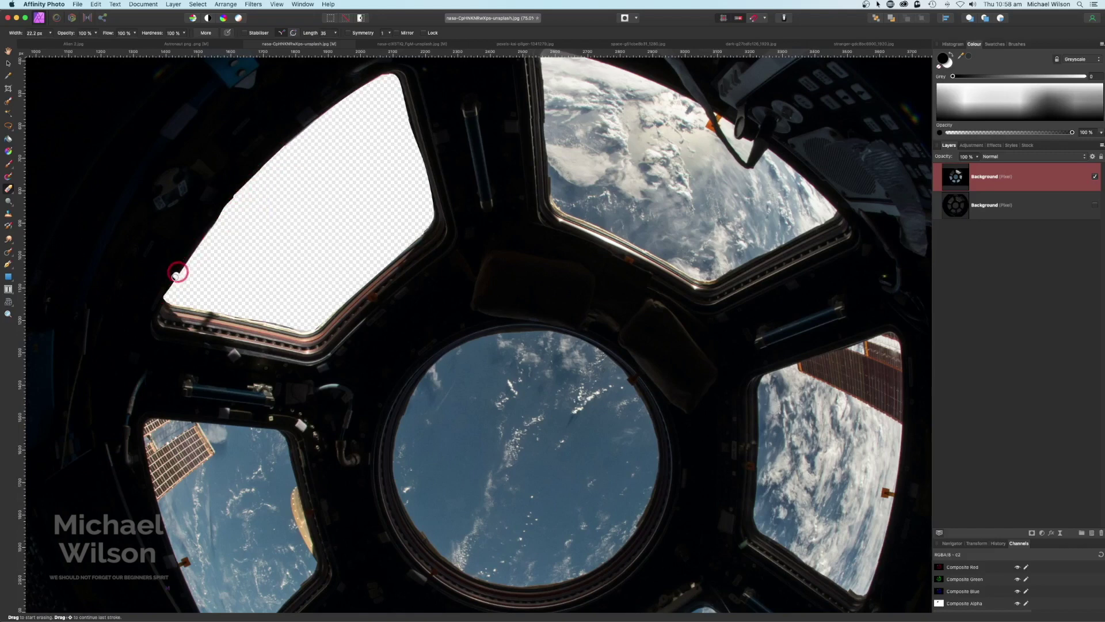
shift+click(305, 324)
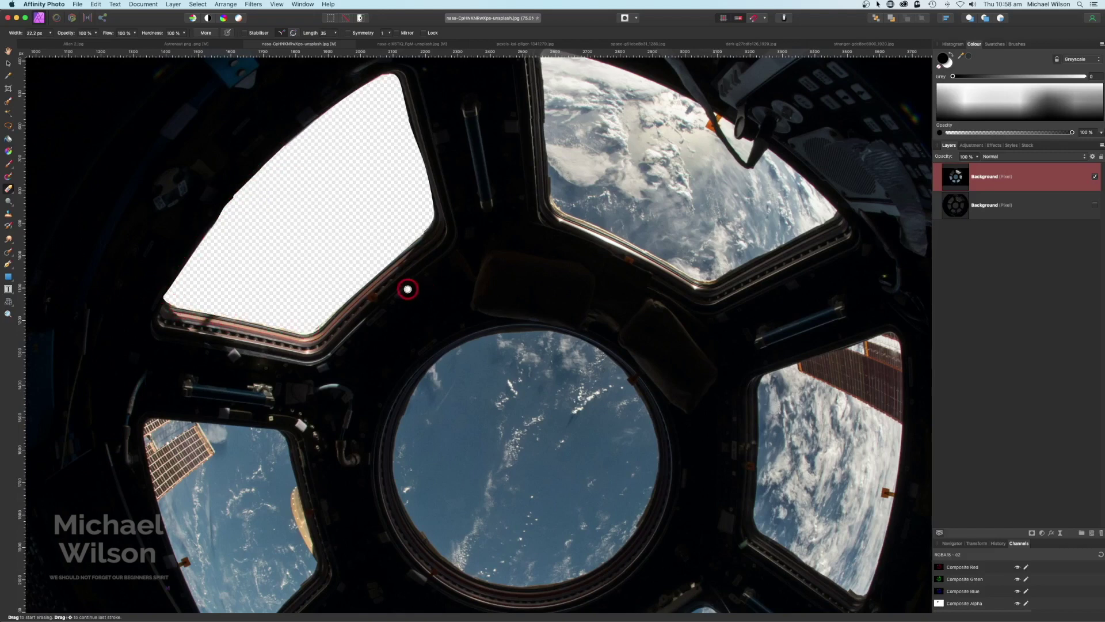
- Hide the photo layer, show the fully cut-out window frame layer and make it the active layer
key(super+minus)
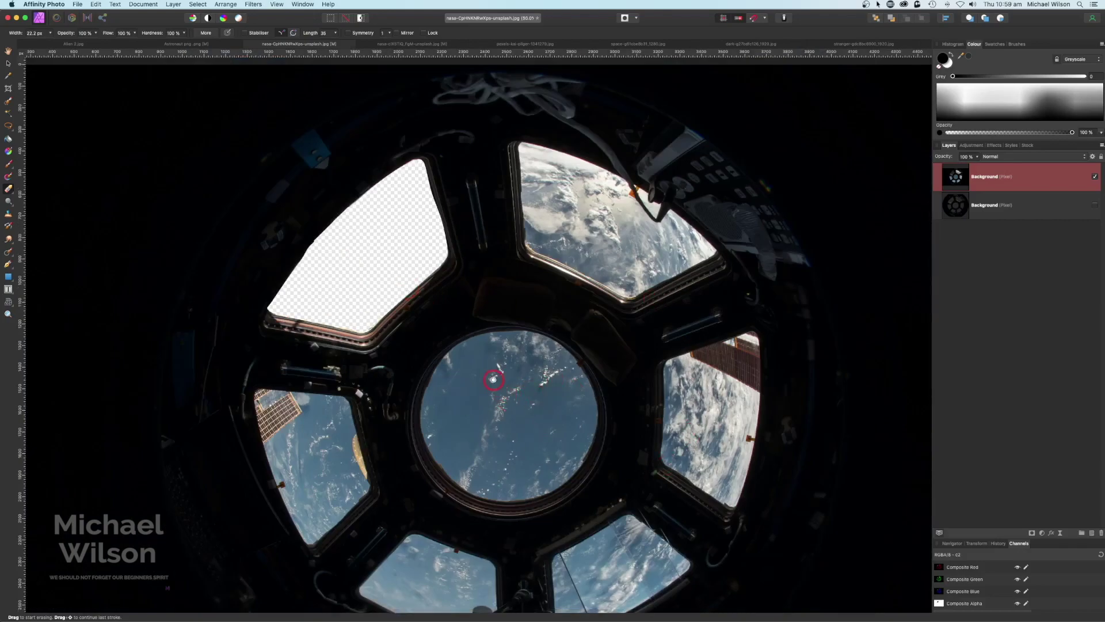
click(1095, 177)
click(1095, 205)
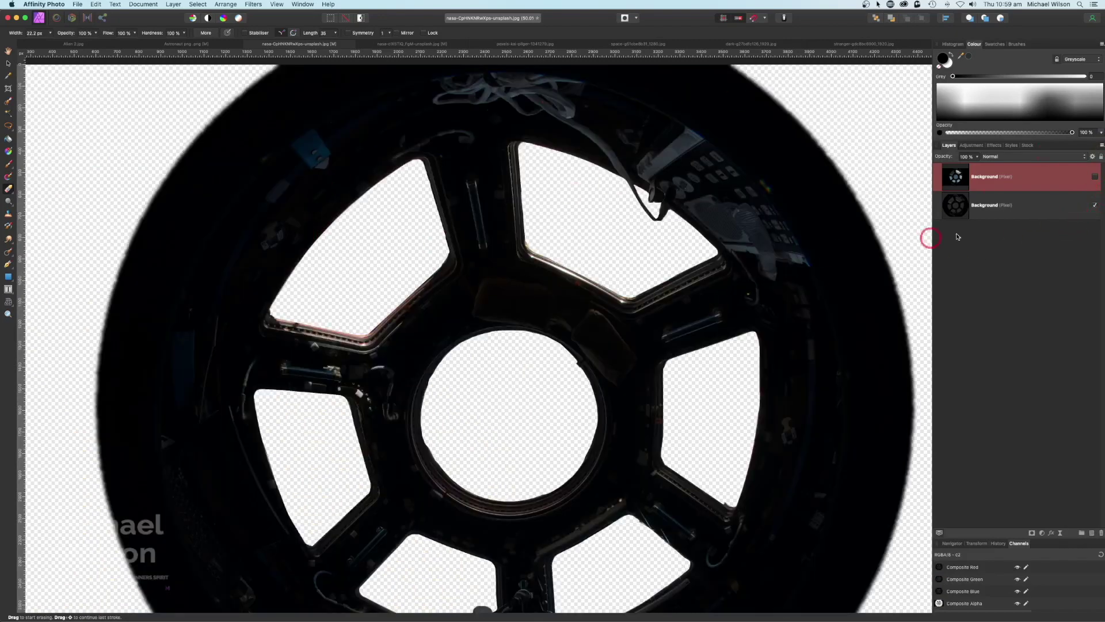
click(1019, 213)
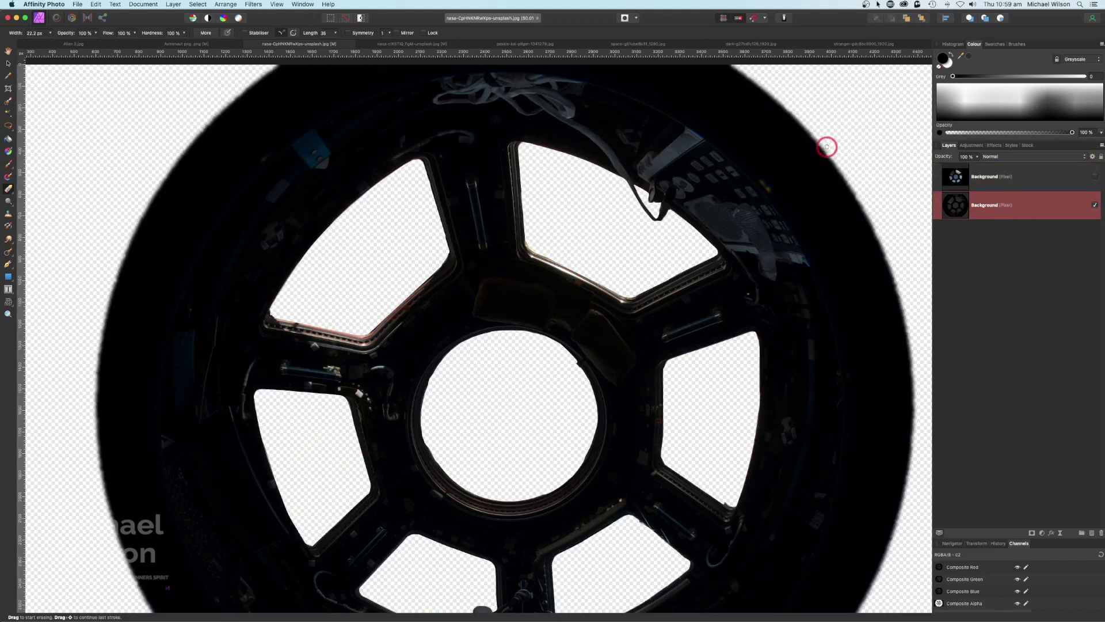
- Select the small buttons and round dials on the frame's upper-right control panel with the Selection Brush at 11 px width
key(super+1)
drag(826, 144, 422, 374)
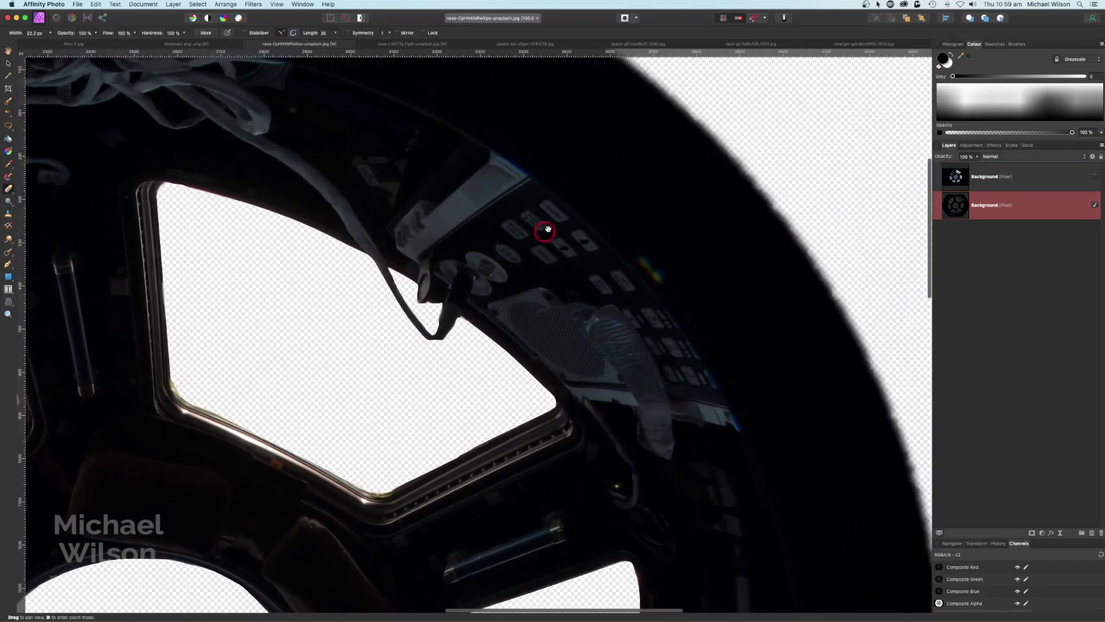
click(8, 102)
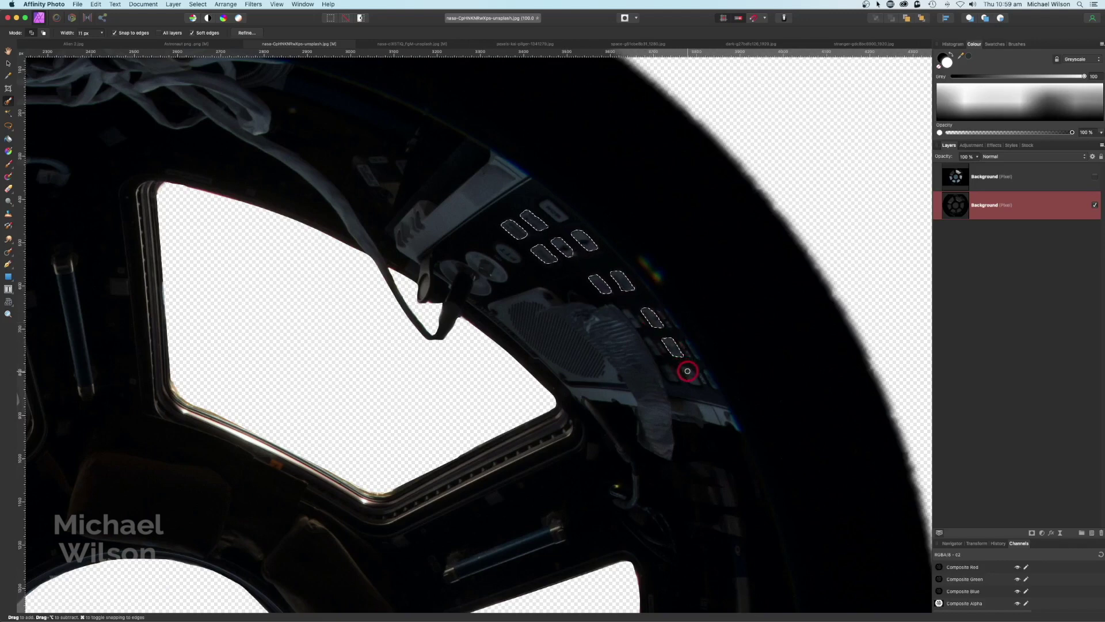
drag(686, 370, 691, 384)
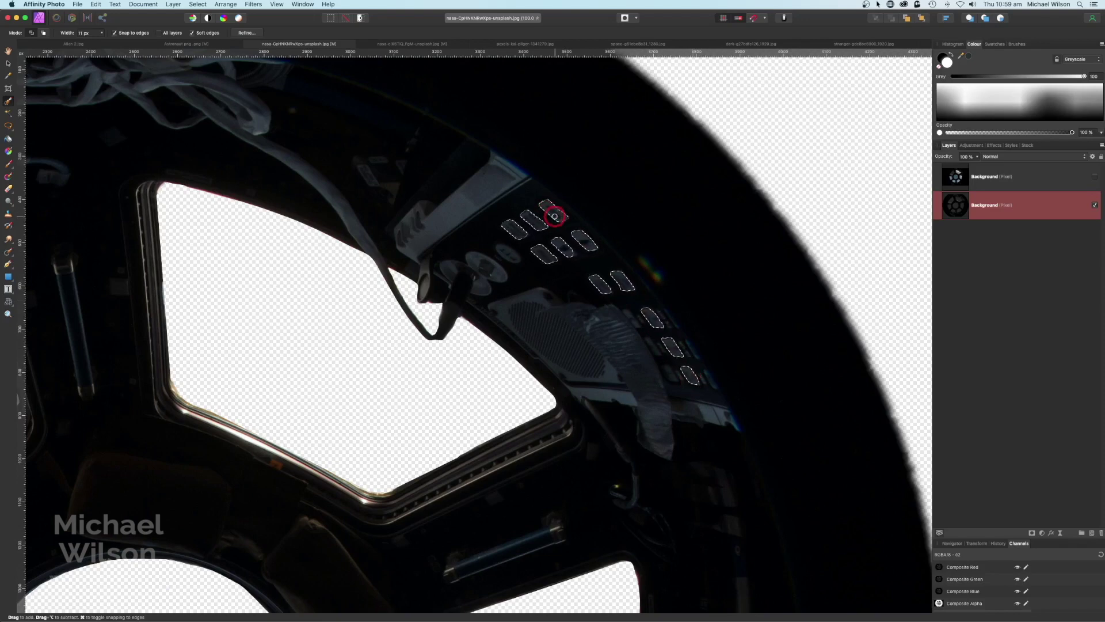
mouse_move(507, 251)
mouse_down()
mouse_move(477, 262)
mouse_move(496, 268)
mouse_up()
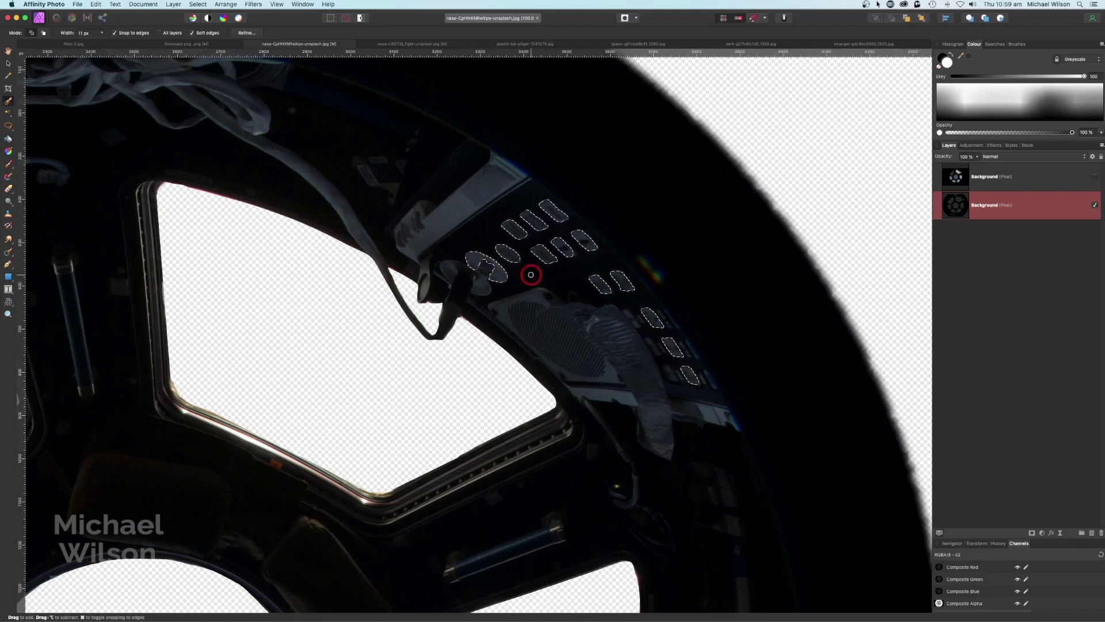
- Duplicate the selected panel buttons to a new layer, clear the selection and set the layer's blend mode to Negation
key(super+0)
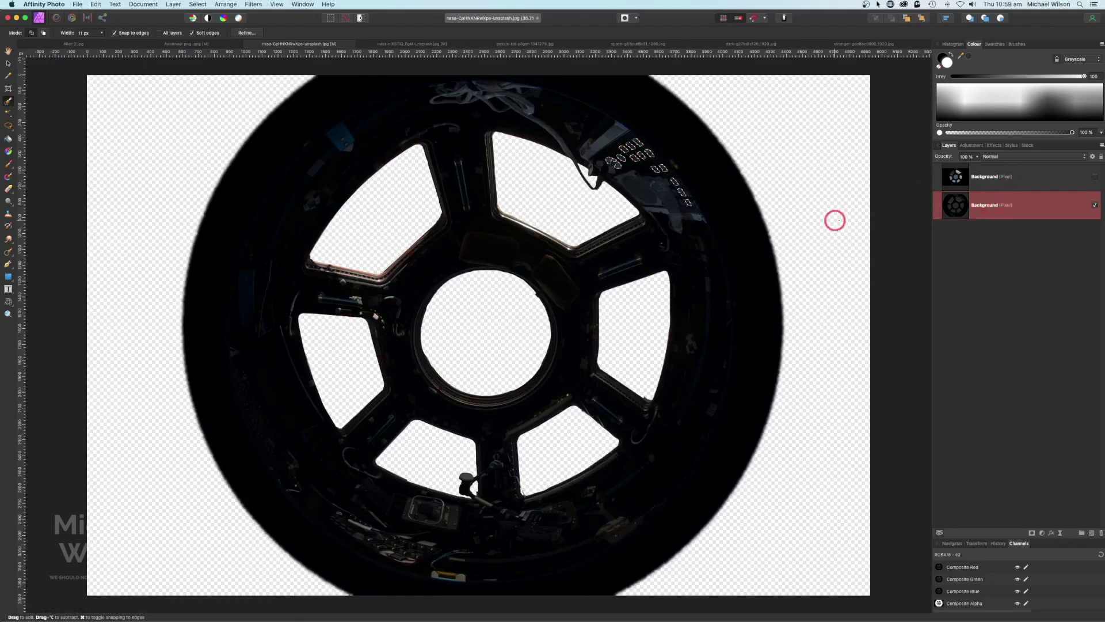
key(super+j)
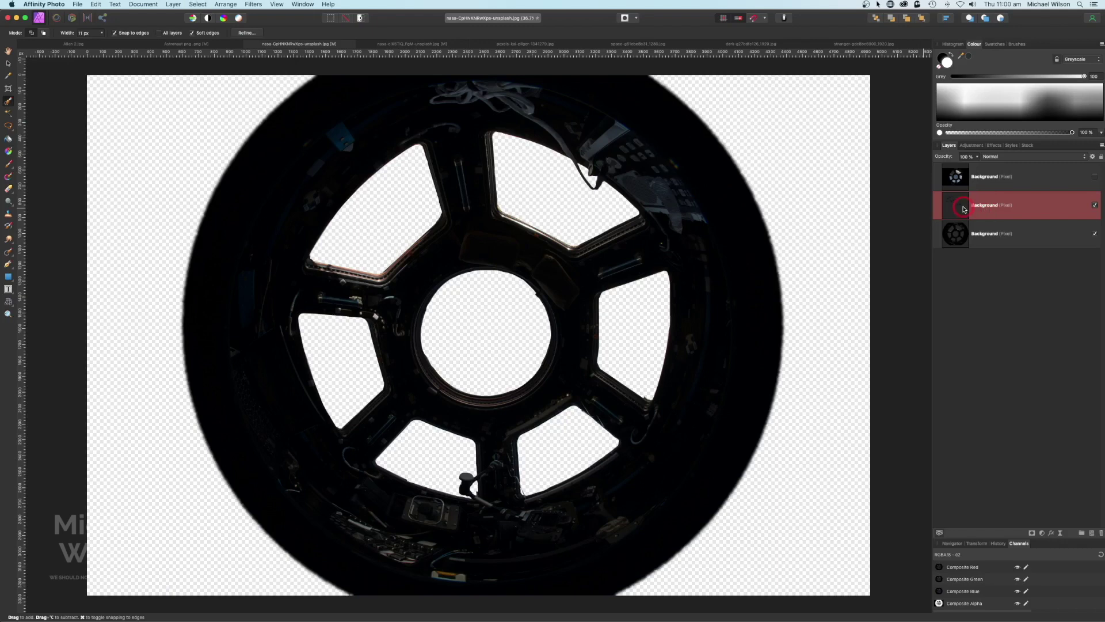
click(1001, 159)
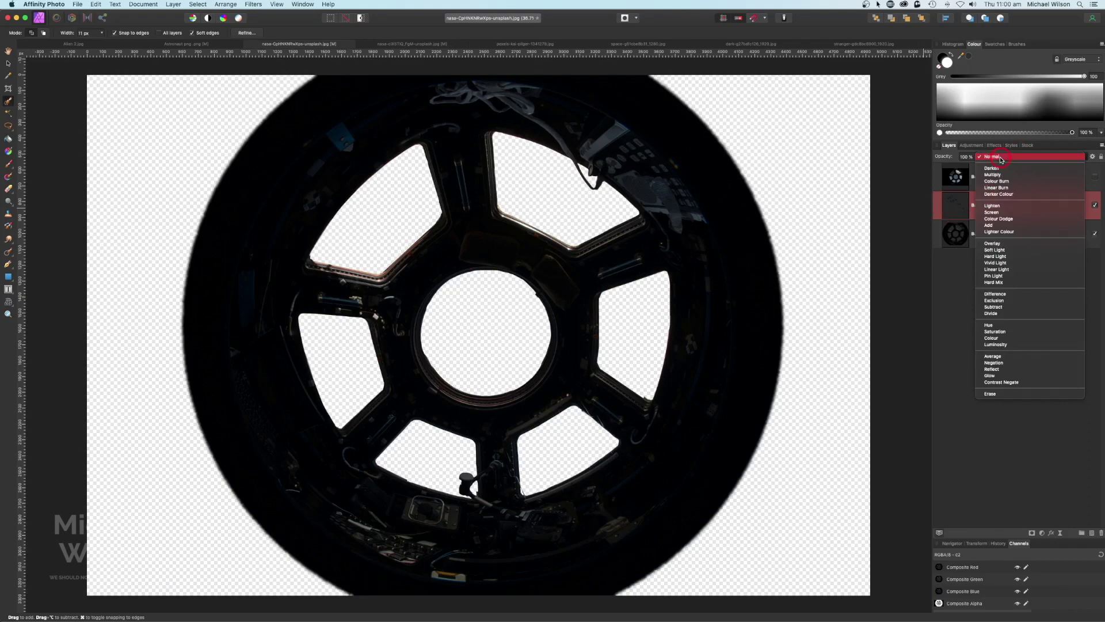
click(1006, 363)
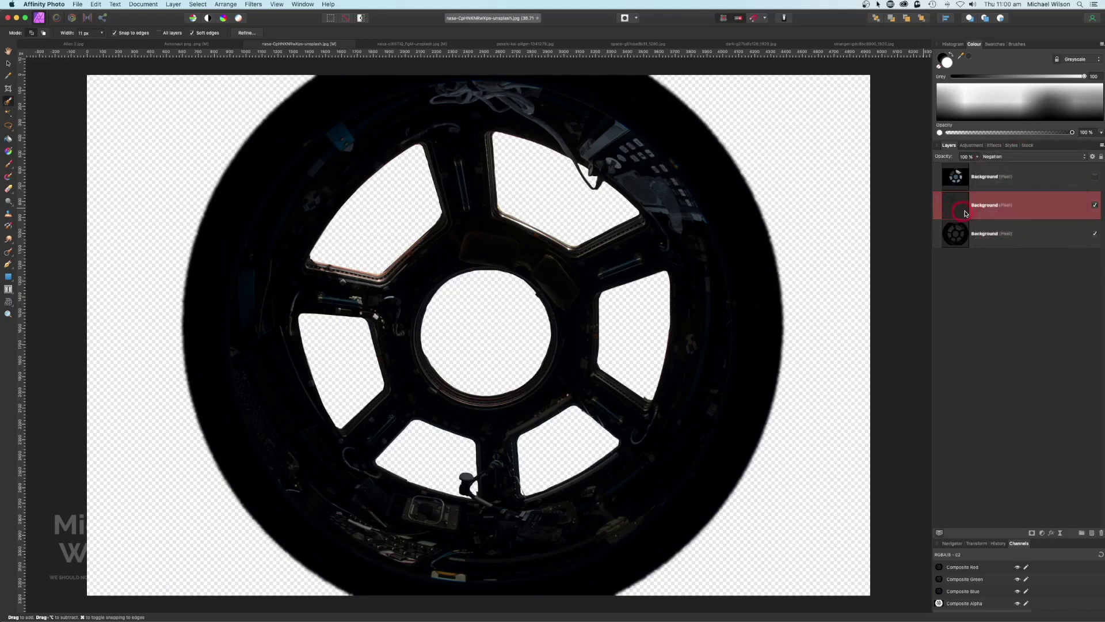
- Add a red Inner Glow to the panel buttons layer with 63.1 px radius and 22% intensity
click(1047, 533)
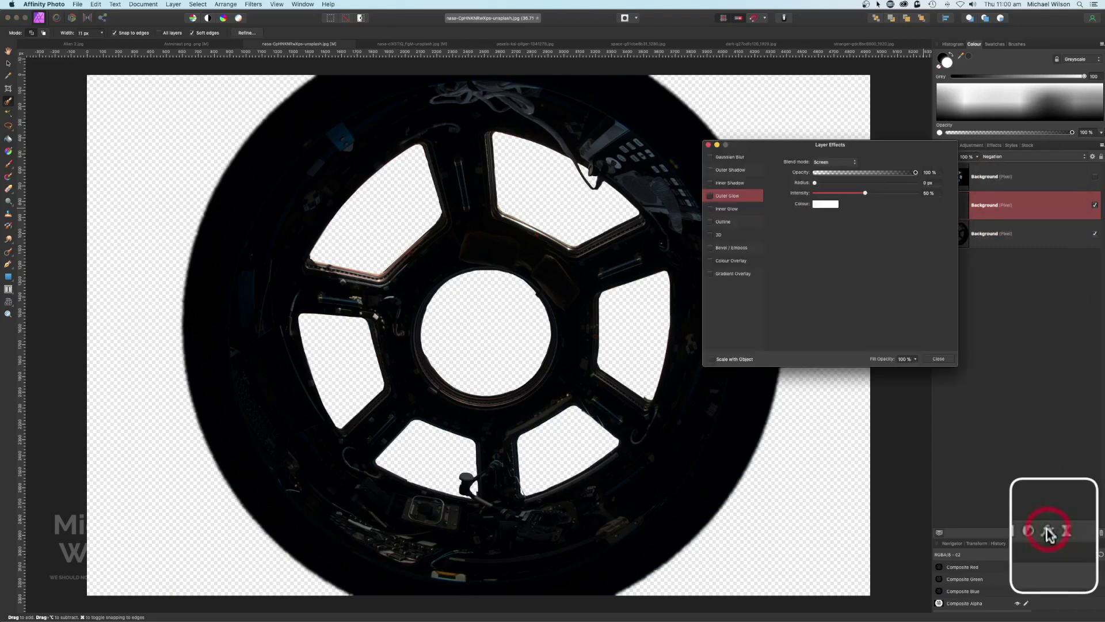
click(725, 210)
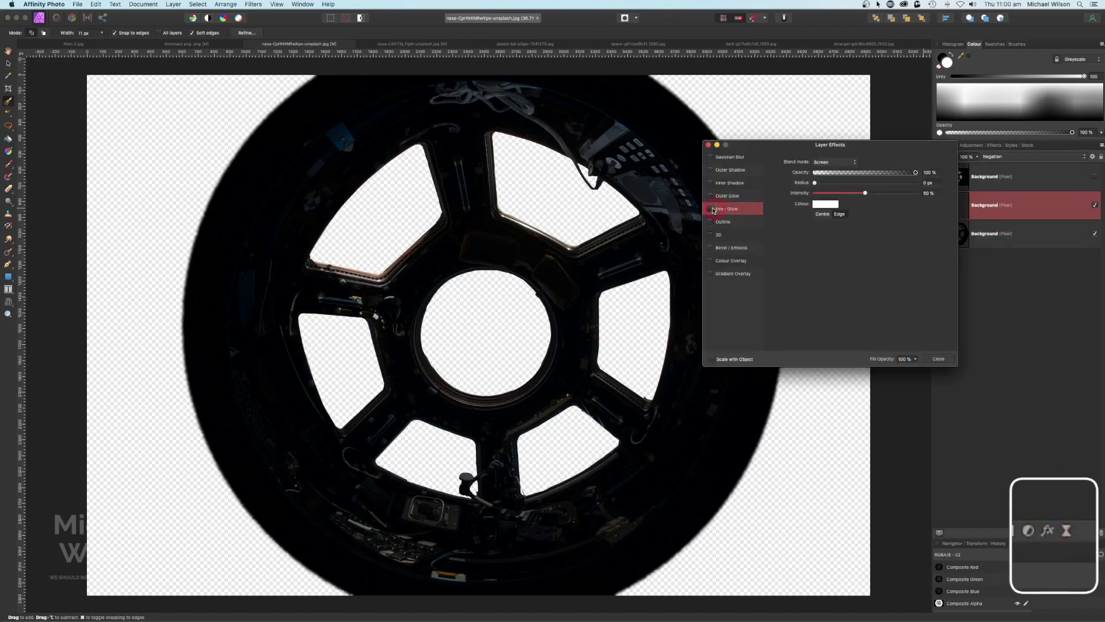
click(825, 204)
click(902, 280)
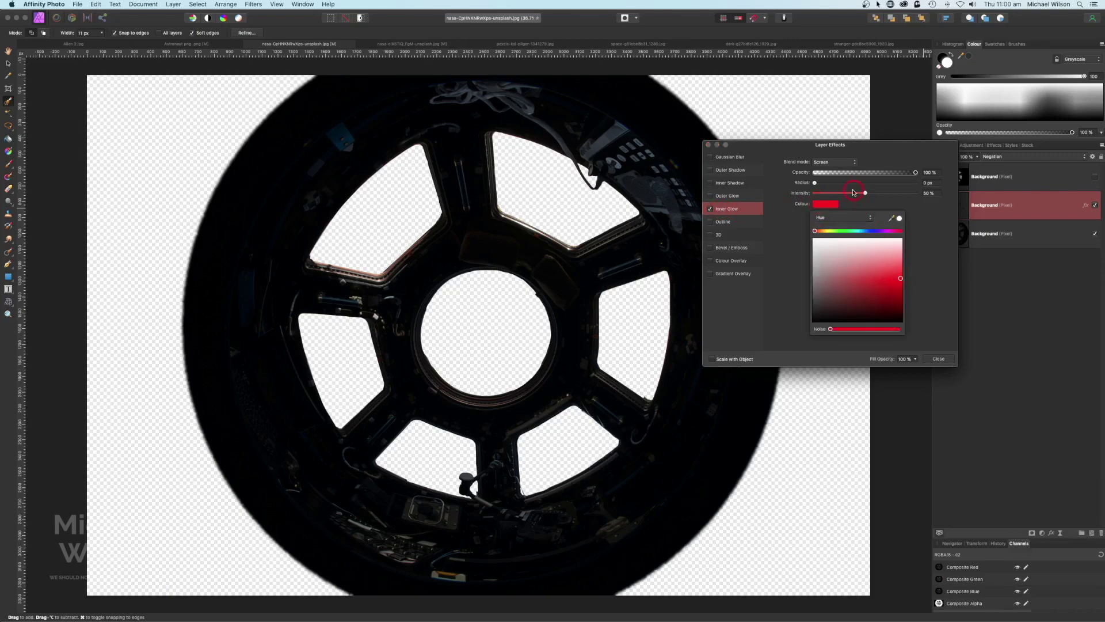
click(817, 184)
drag(863, 187, 907, 188)
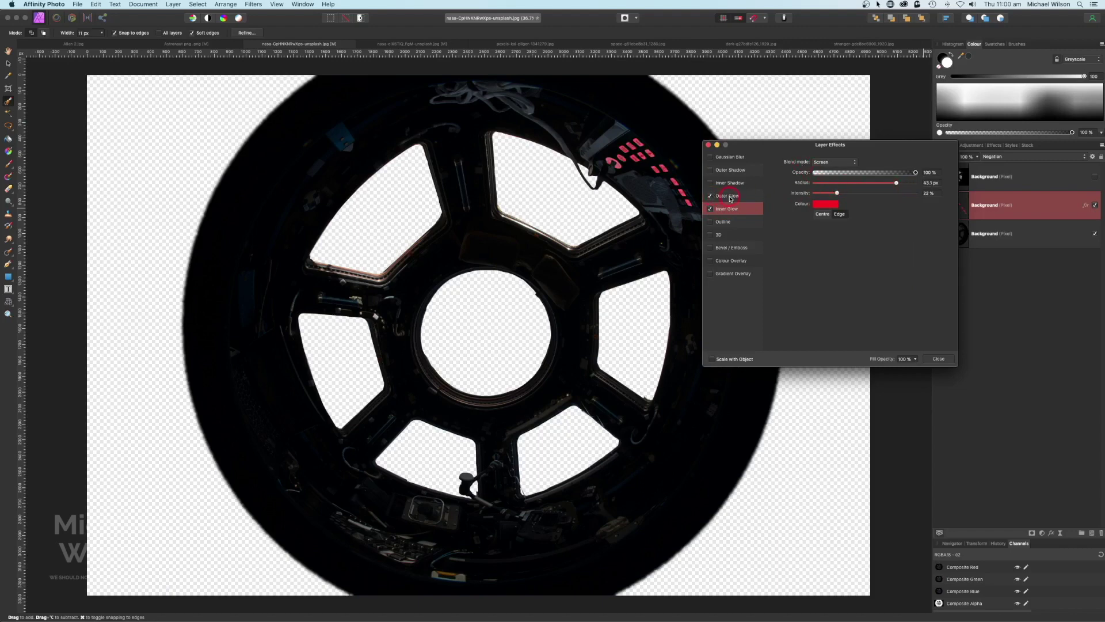
- Add a red Outer Glow with an increased radius to the panel buttons layer and close the layer effects
click(729, 196)
click(821, 205)
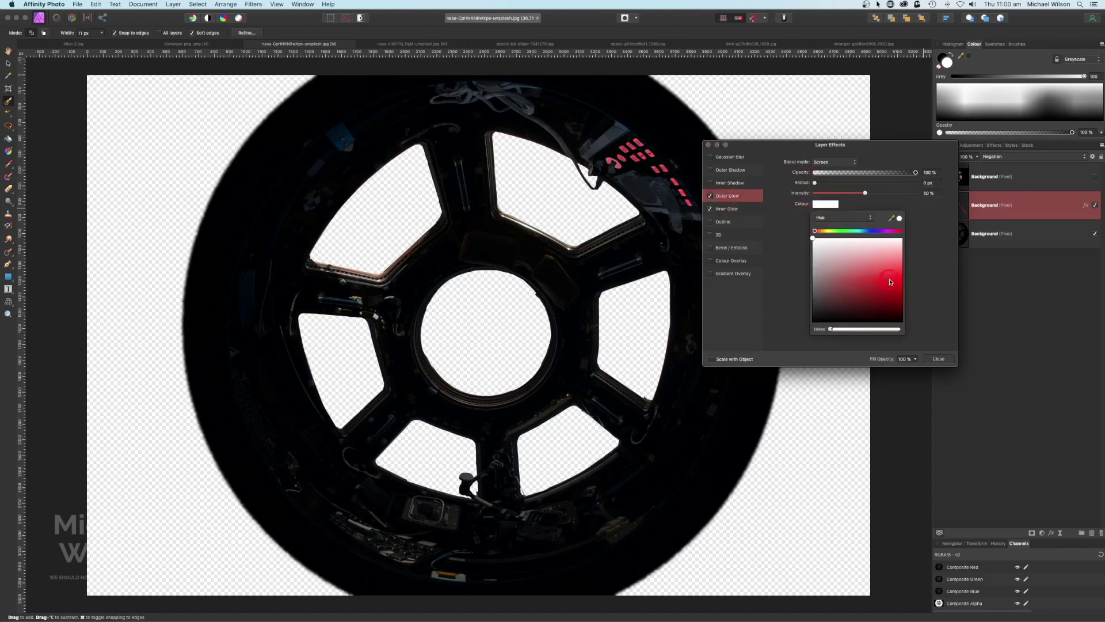
drag(891, 282, 897, 282)
drag(815, 185, 880, 187)
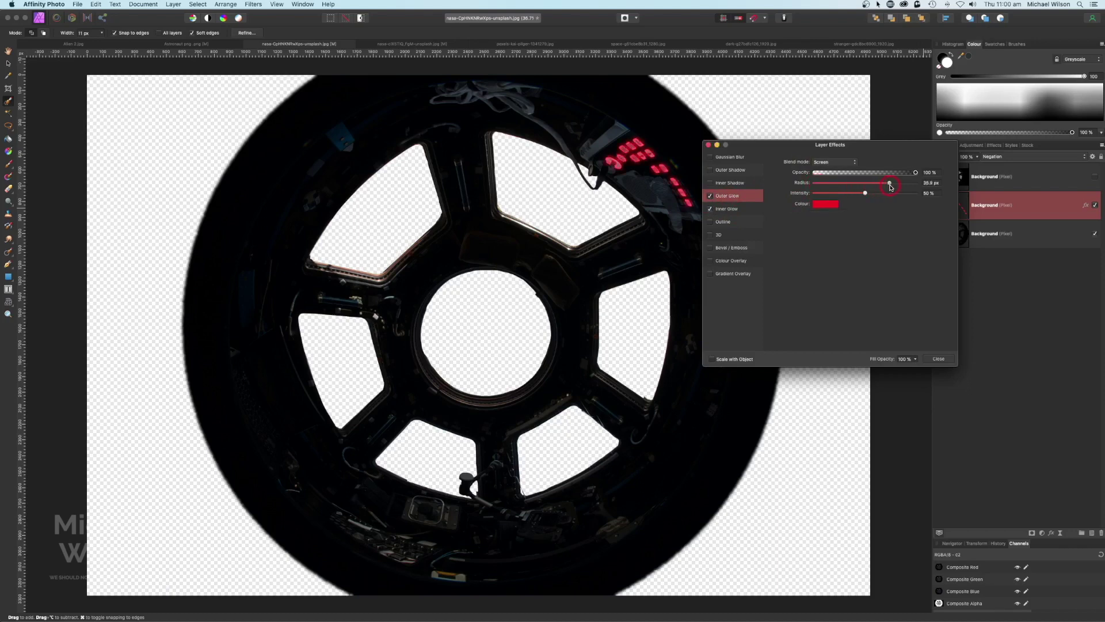
click(938, 359)
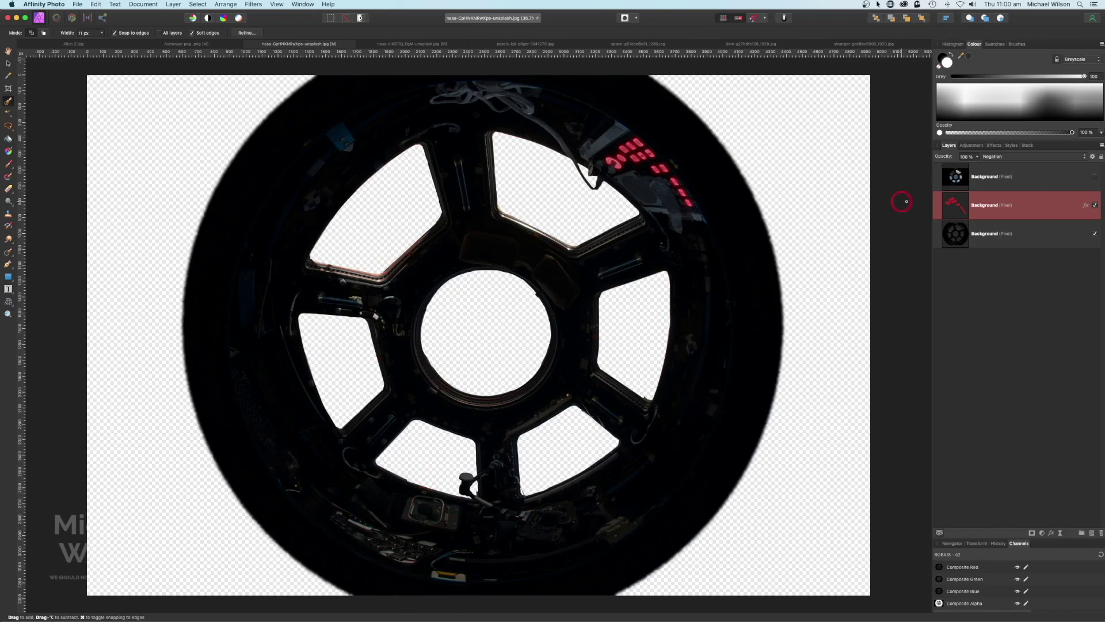
- On the cut-out frame layer, draw a freehand selection around the frame junction between the left panes and the central window
click(986, 233)
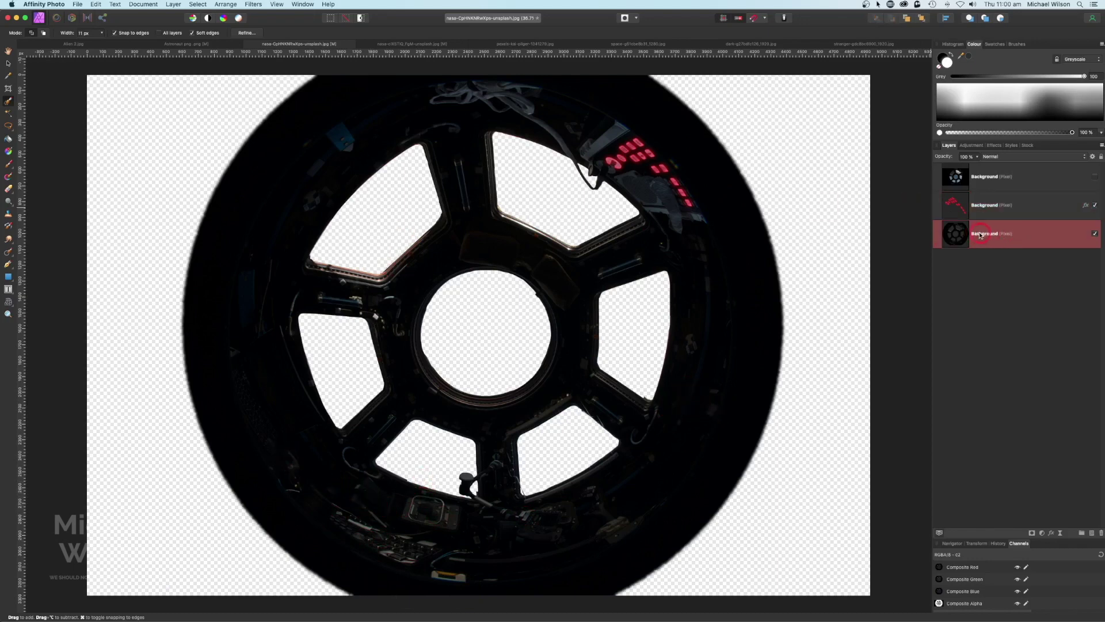
click(9, 126)
click(9, 128)
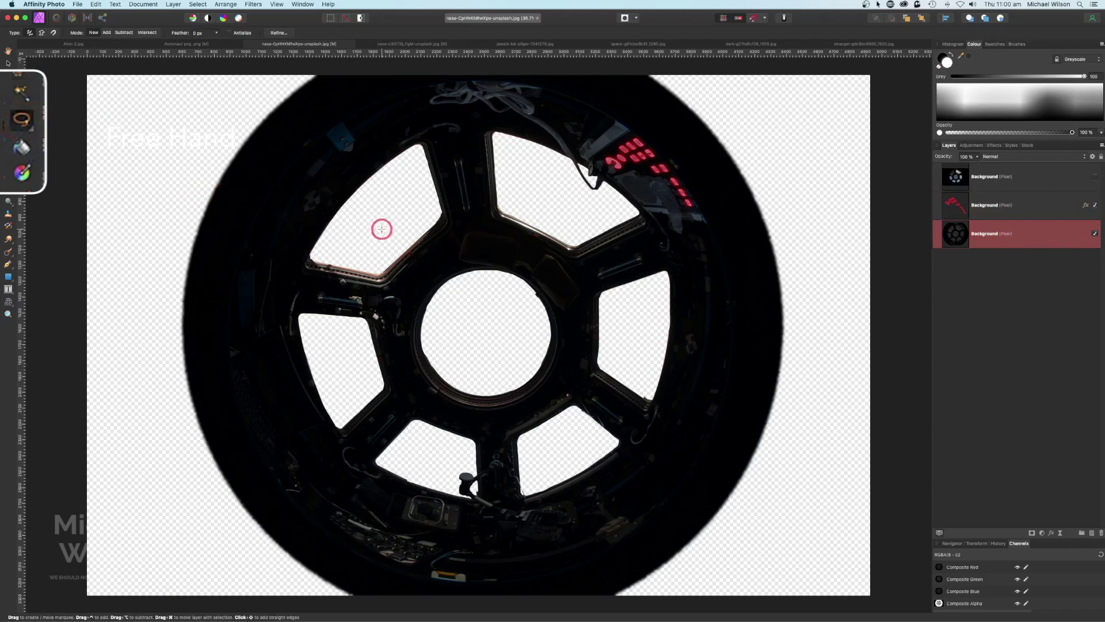
mouse_move(373, 247)
mouse_down()
mouse_move(346, 314)
mouse_move(372, 339)
mouse_move(436, 332)
mouse_move(444, 284)
mouse_move(429, 256)
mouse_move(417, 241)
mouse_move(371, 248)
mouse_up()
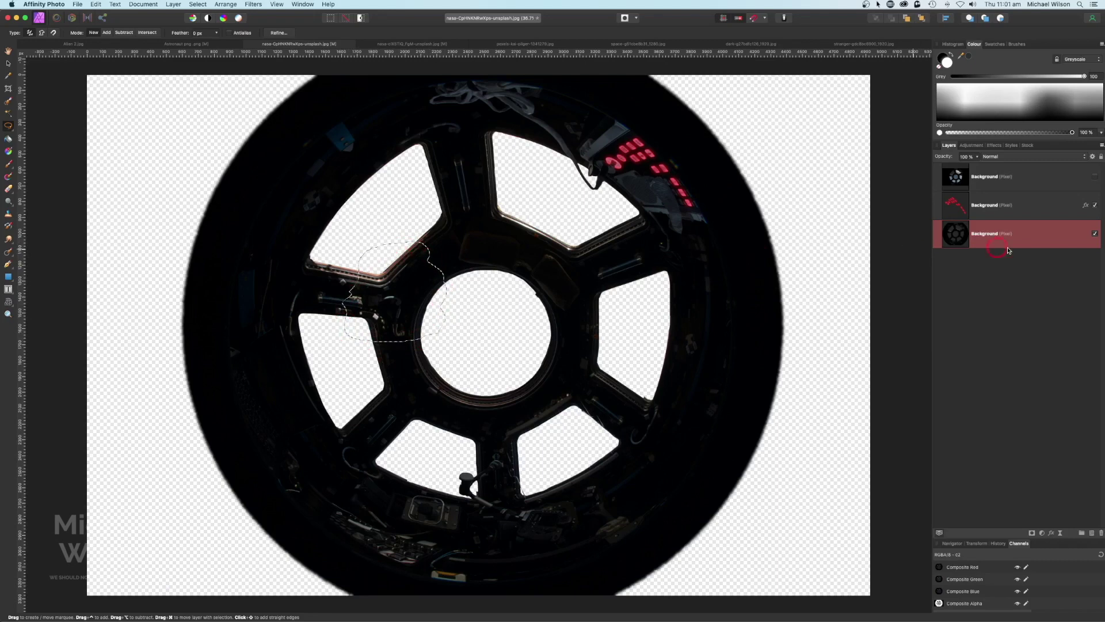
- Cut the selected frame junction, paste it in place as a separate layer and deselect
click(975, 242)
key(Delete)
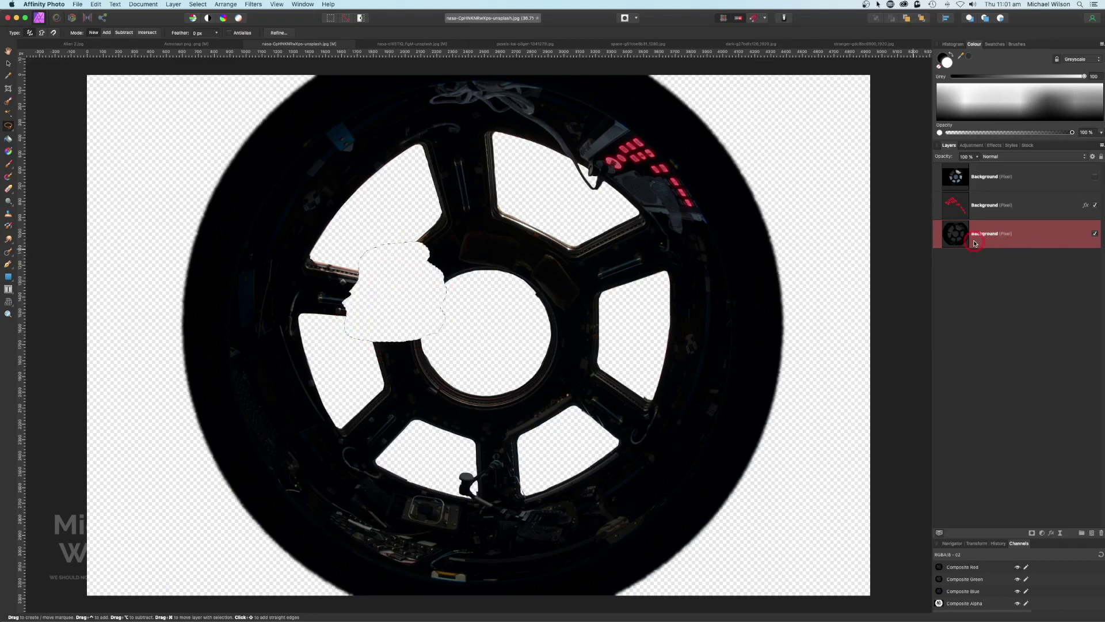
key(super+v)
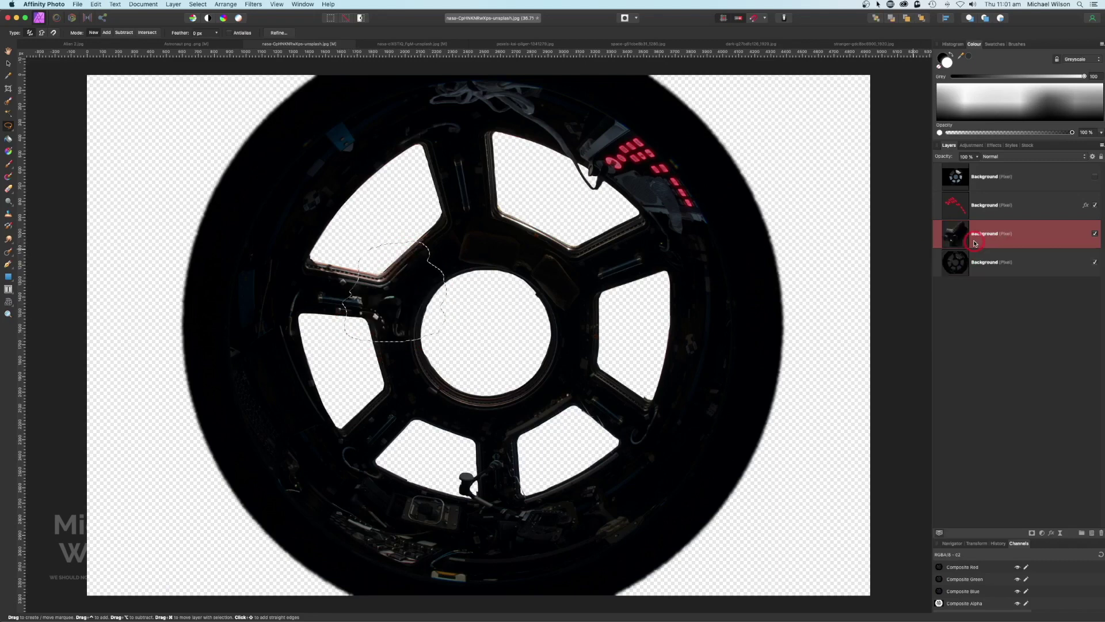
key(super+d)
- Shrink the cut frame piece, place it in the upper-left pane opening and select the main frame layer
click(8, 67)
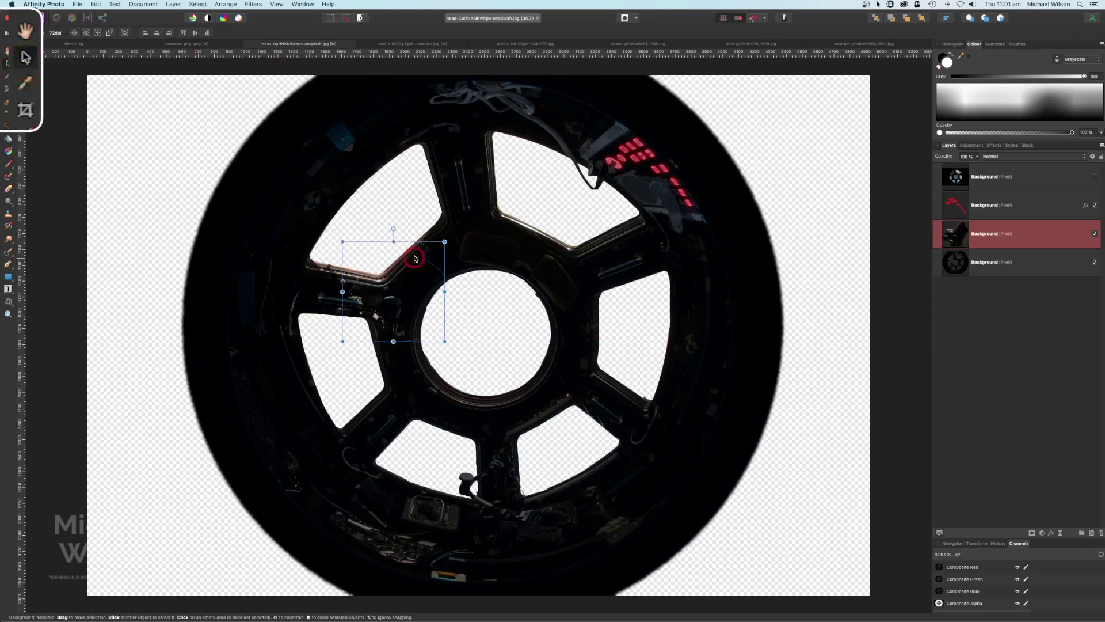
drag(446, 241, 377, 229)
click(994, 262)
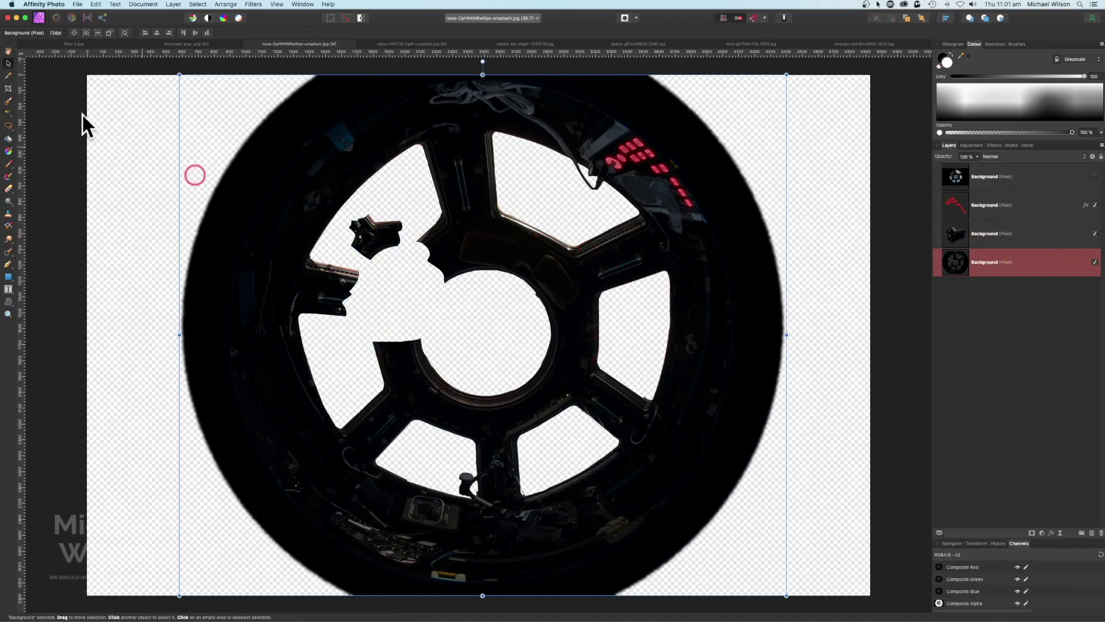
- Select the frame junction above the central window freehand, cut it from the main frame layer and paste it as a separate layer
click(9, 128)
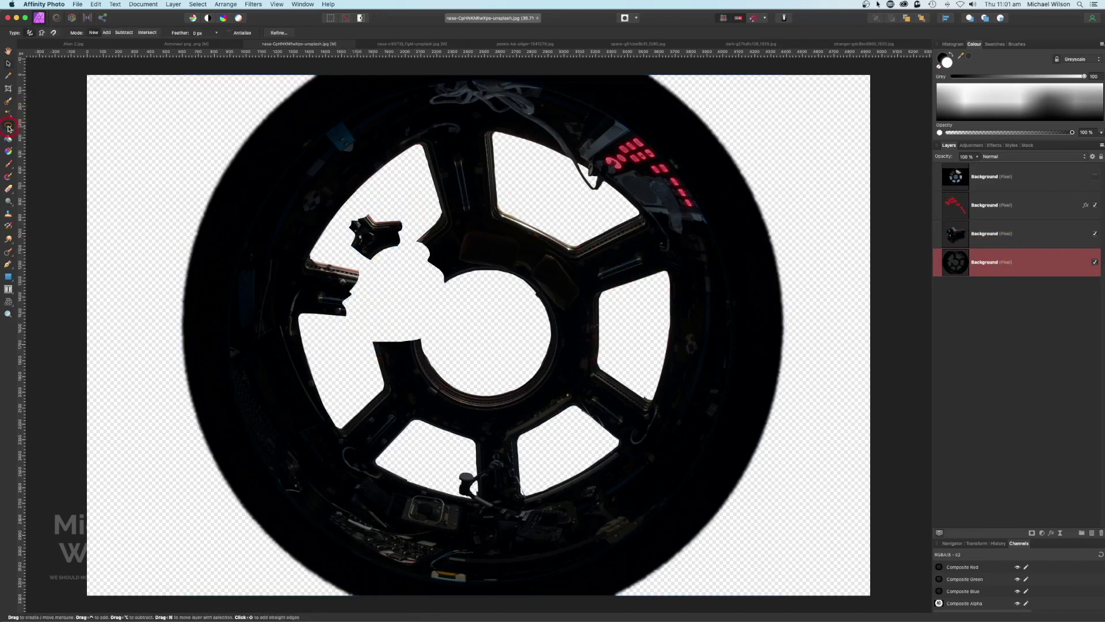
mouse_move(431, 204)
mouse_down()
mouse_move(493, 197)
mouse_move(541, 208)
mouse_move(514, 281)
mouse_move(476, 299)
mouse_move(430, 299)
mouse_move(416, 229)
mouse_move(431, 205)
mouse_up()
key(Delete)
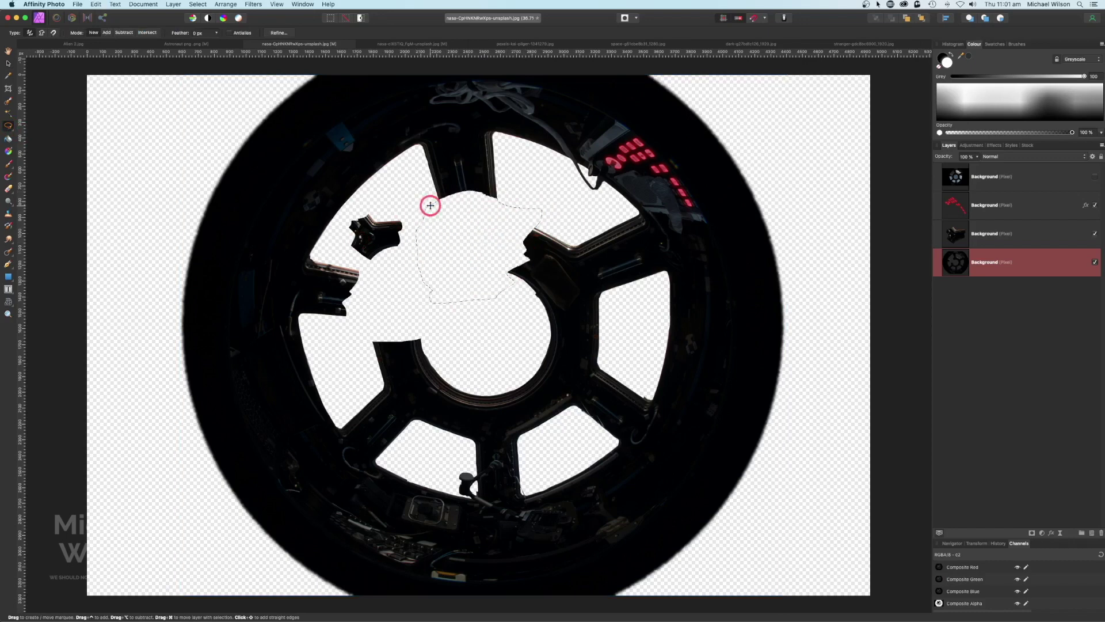
key(super+v)
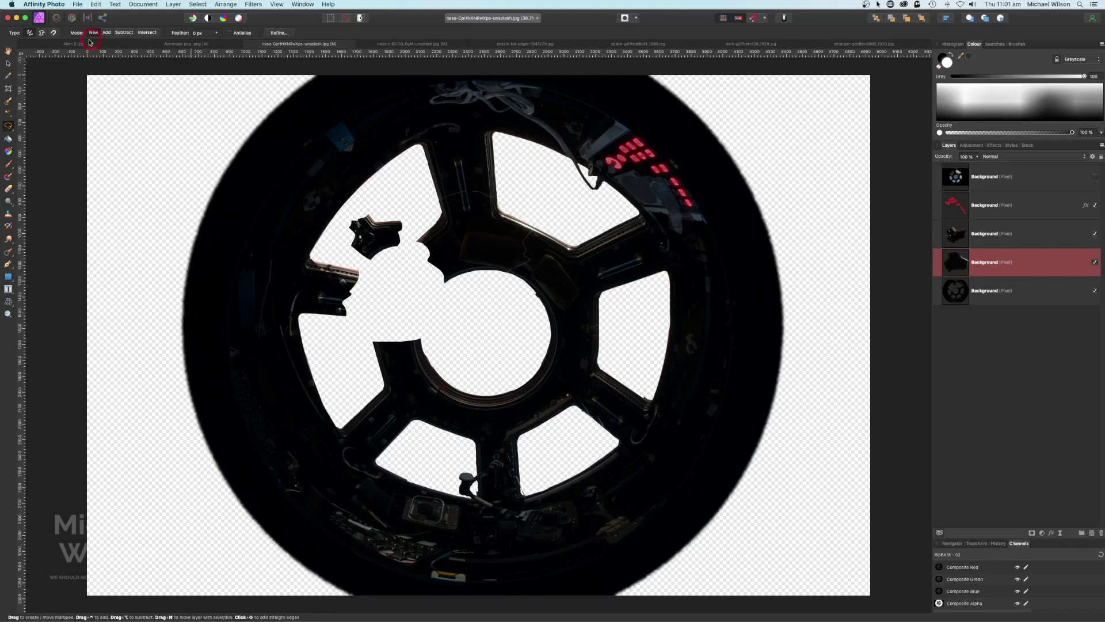
- Shrink and rotate the pasted upper frame piece, and place it in the upper-right pane opening
key(v)
drag(535, 192, 488, 227)
drag(452, 215, 487, 233)
drag(457, 249, 558, 186)
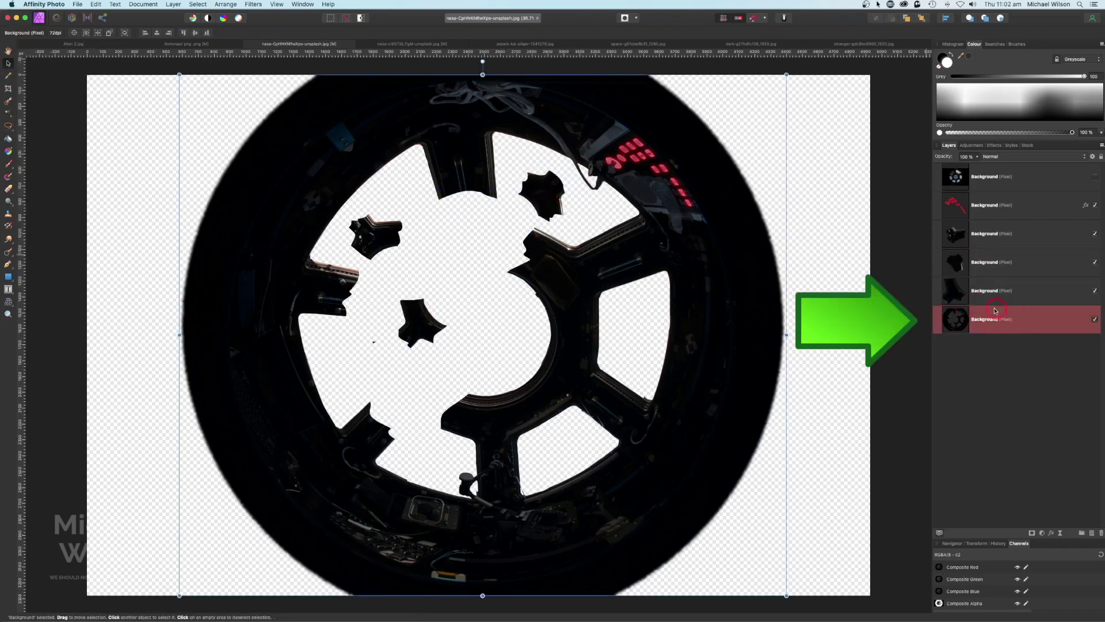
- Select the frame junction below the central window freehand, cut it out and paste it as a separate layer
click(9, 127)
mouse_move(517, 349)
mouse_down()
mouse_move(556, 439)
mouse_move(507, 447)
mouse_move(435, 431)
mouse_move(437, 386)
mouse_move(517, 348)
mouse_move(448, 374)
mouse_up()
key(super+c)
key(super+x)
key(super+v)
- Shrink and rotate the lower frame piece, and place it floating in the lower part of the central opening
key(v)
drag(460, 358, 439, 380)
drag(480, 342, 468, 374)
drag(476, 390, 484, 360)
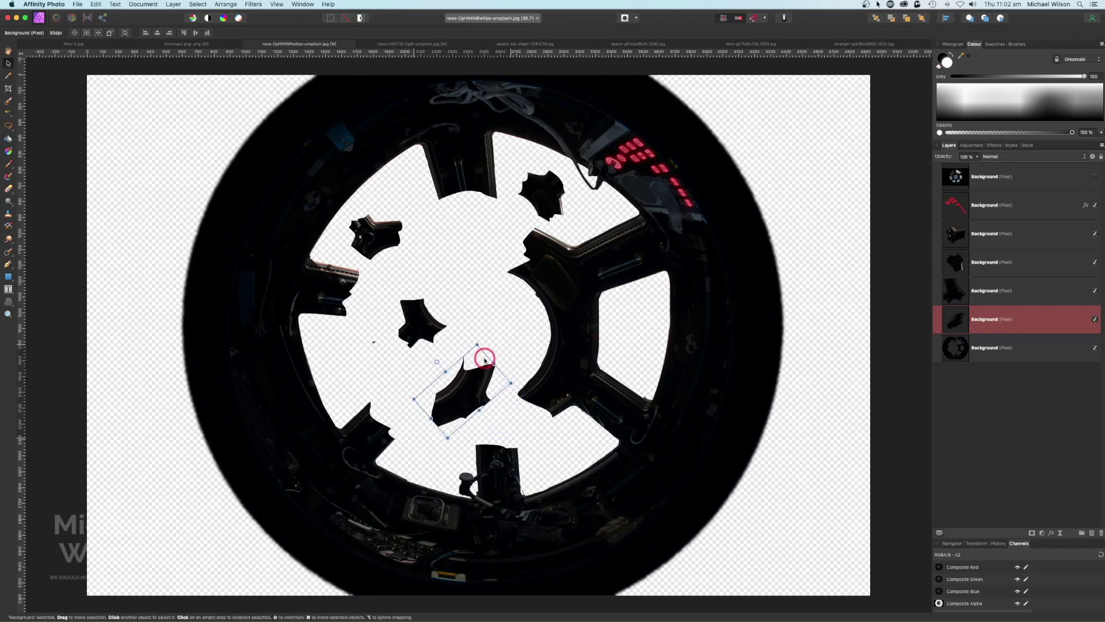
- On the main frame layer, select the junction right of the central window freehand, cut it, paste it as a new layer and deselect
click(574, 271)
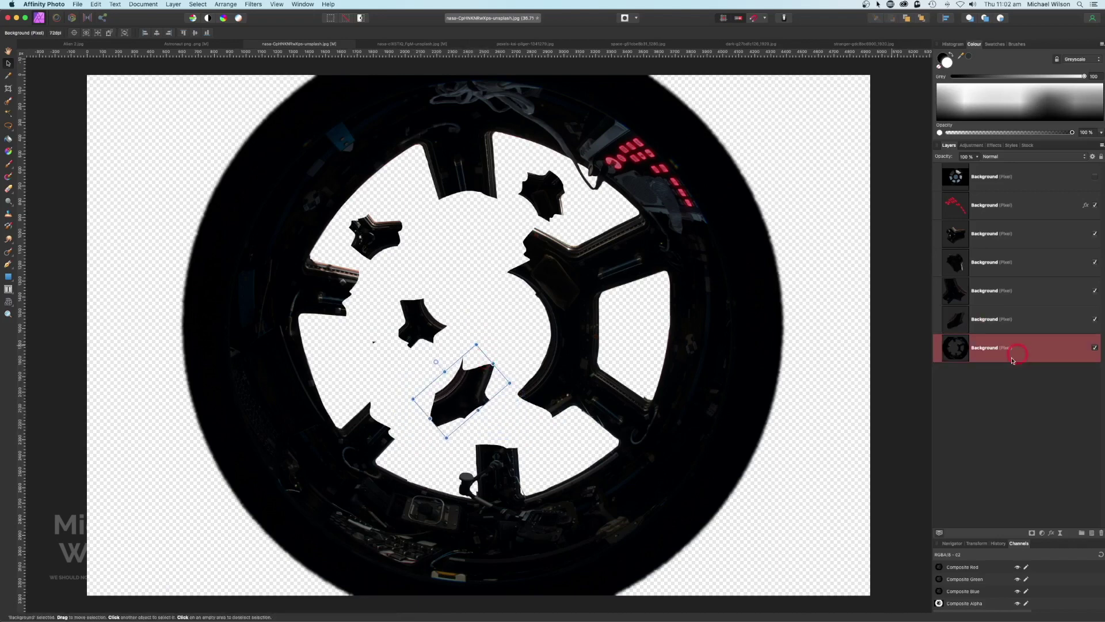
click(8, 122)
mouse_move(530, 311)
mouse_down()
mouse_move(611, 317)
mouse_move(611, 394)
mouse_move(504, 385)
mouse_move(527, 313)
mouse_up()
key(super+x)
key(super+v)
key(super+d)
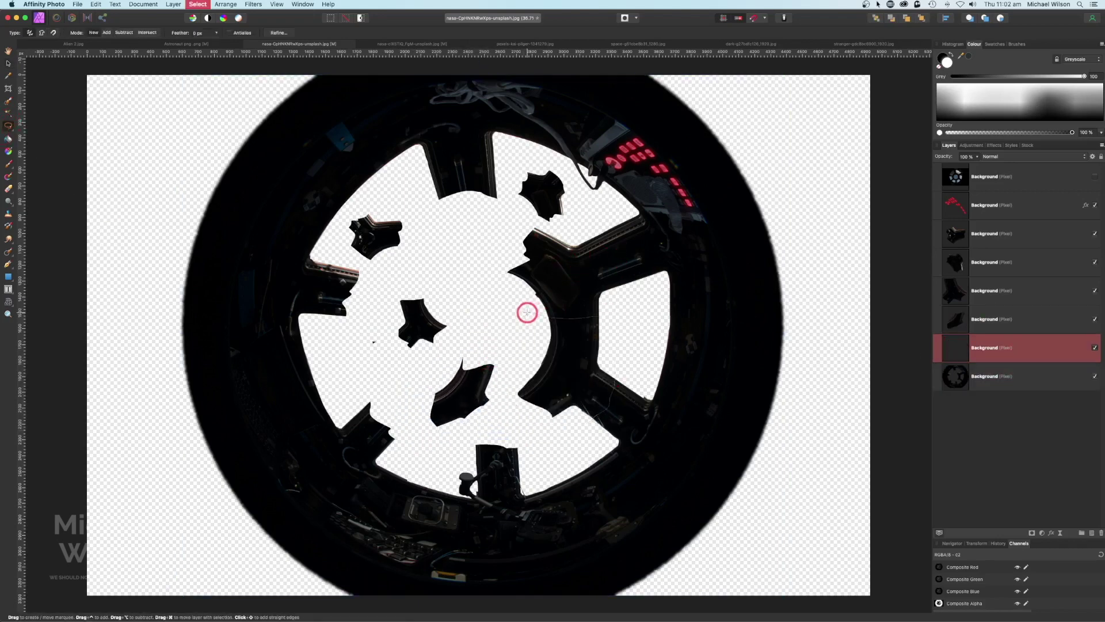
- Shrink and rotate the pasted right-hand frame piece, and place it in the right pane opening
key(v)
drag(616, 417, 565, 367)
drag(541, 300, 513, 316)
drag(549, 326, 635, 327)
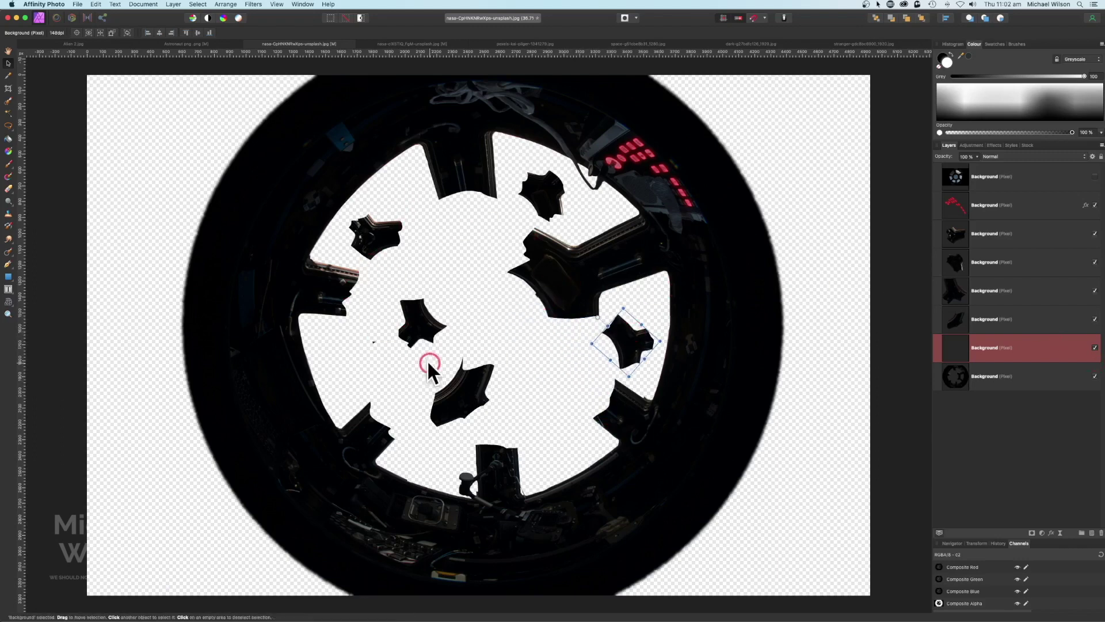
- Group the red buttons, all broken pieces and the main frame layers, and name the group Space Window
click(1011, 168)
click(1004, 207)
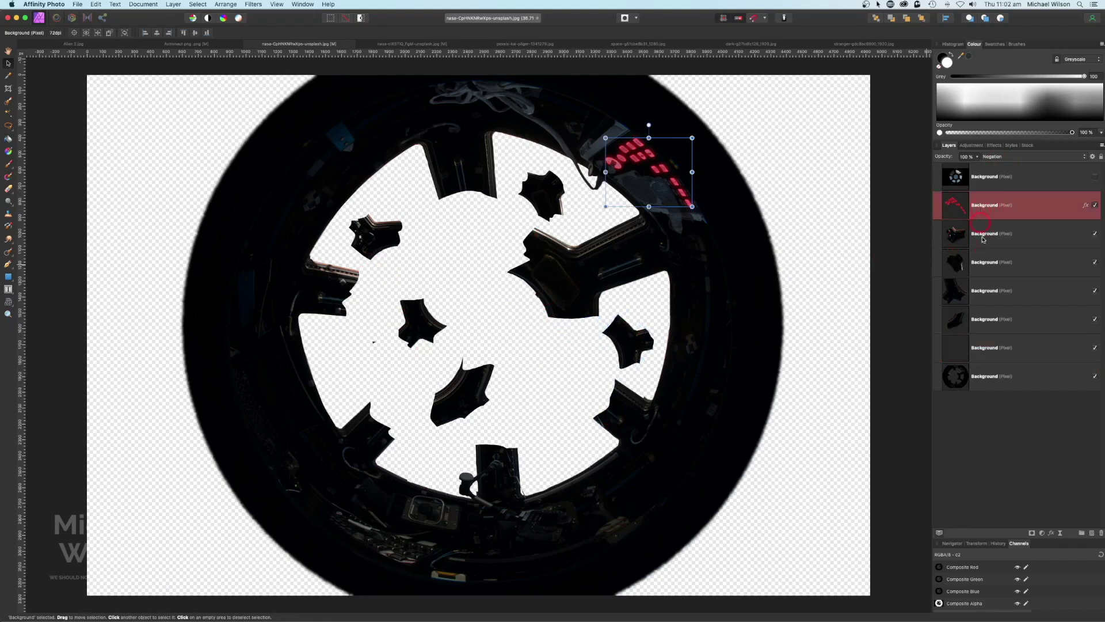
shift+click(997, 376)
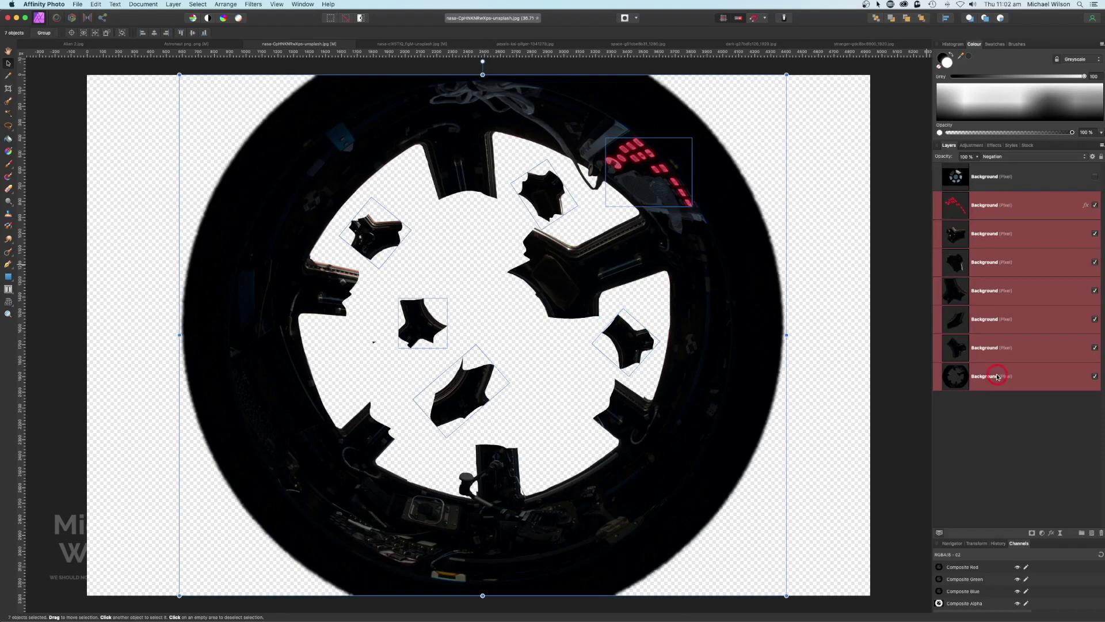
key(super+g)
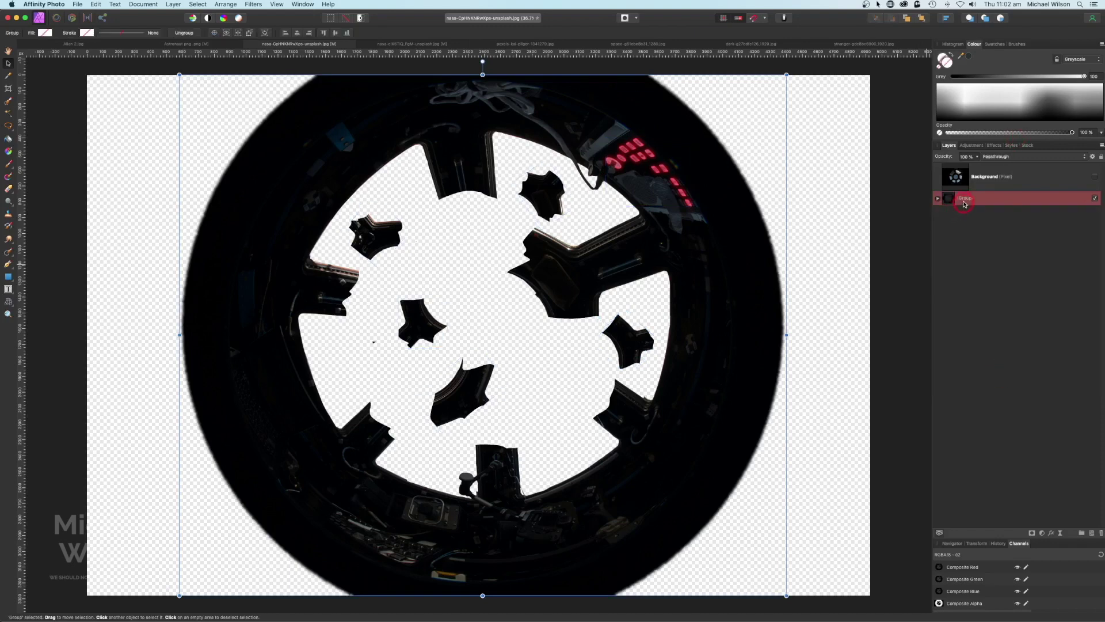
double_click(966, 200)
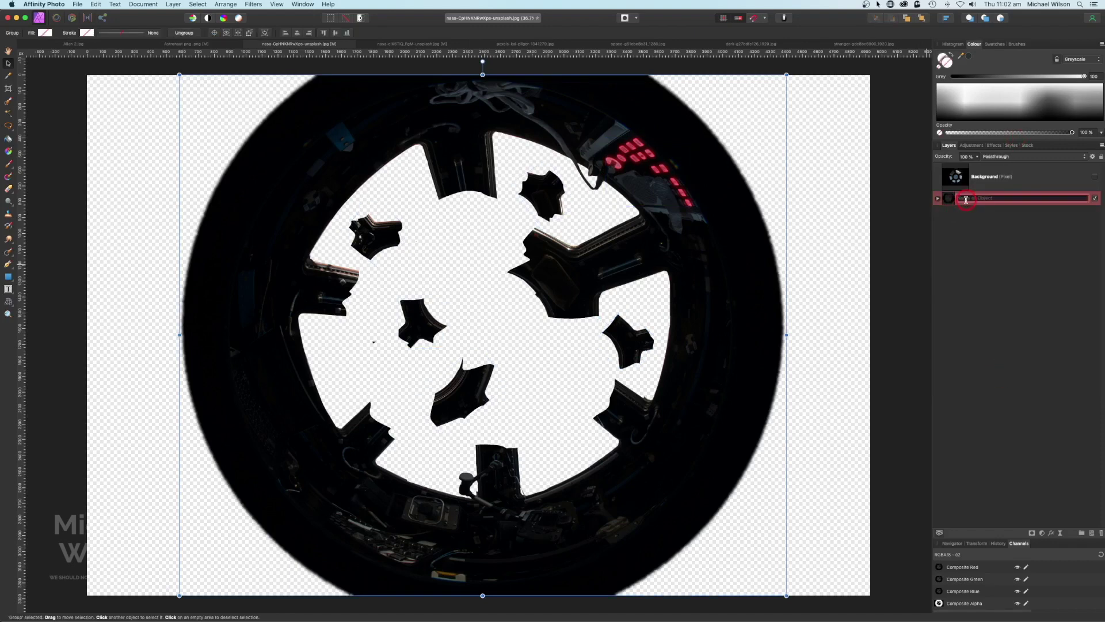
text(Space Window)
key(Return)
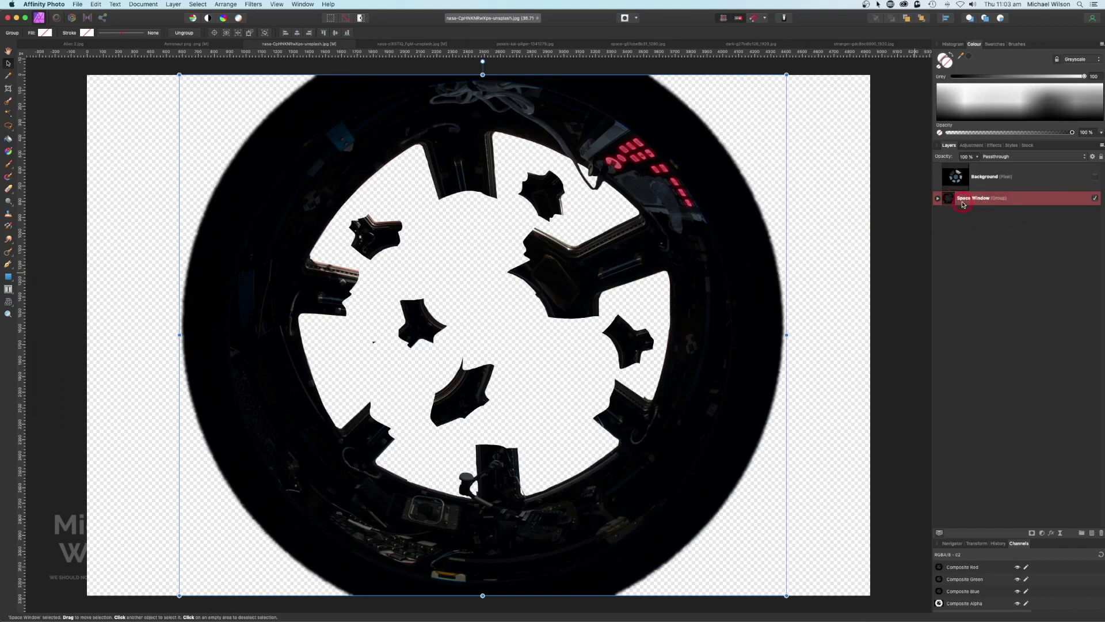
- Copy the Space Window group into the document with the turquoise chamber interior, above its Background layer
key(e)
click(404, 43)
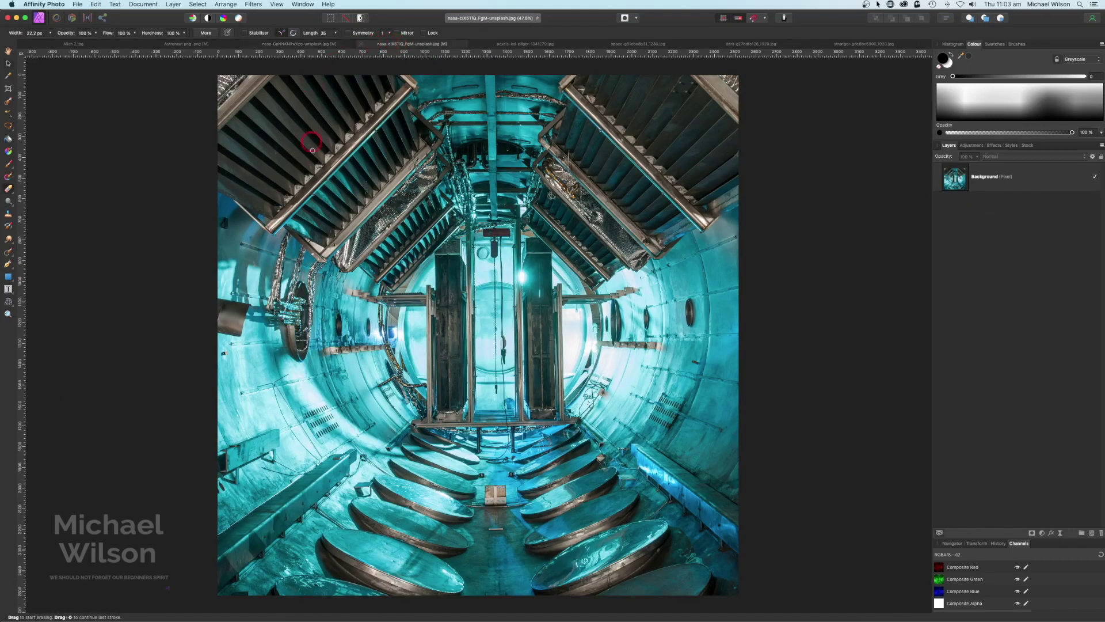
click(1009, 171)
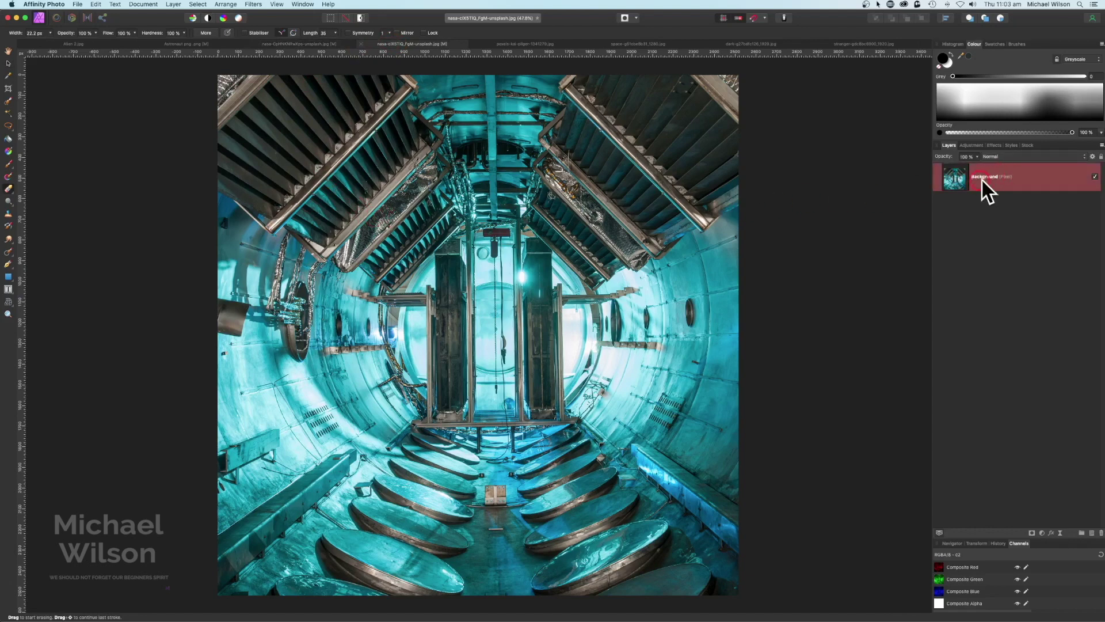
click(1015, 179)
key(ctrl+v)
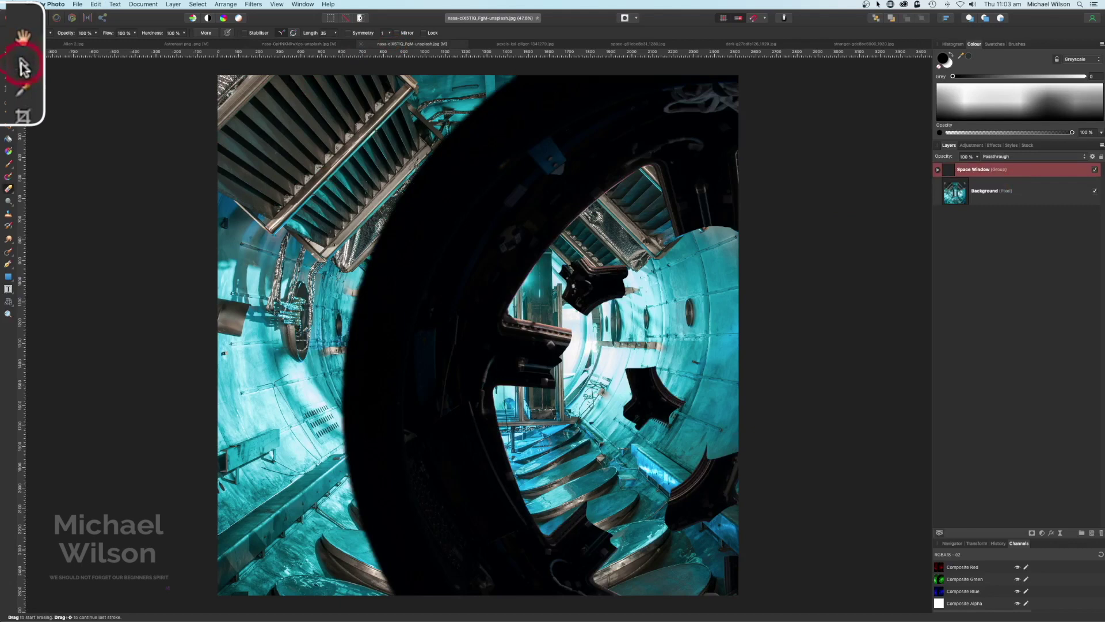
- Scale down the Space Window group to roughly the image width and position it over the upper part of the chamber interior
key(v)
key(ctrl+minus)
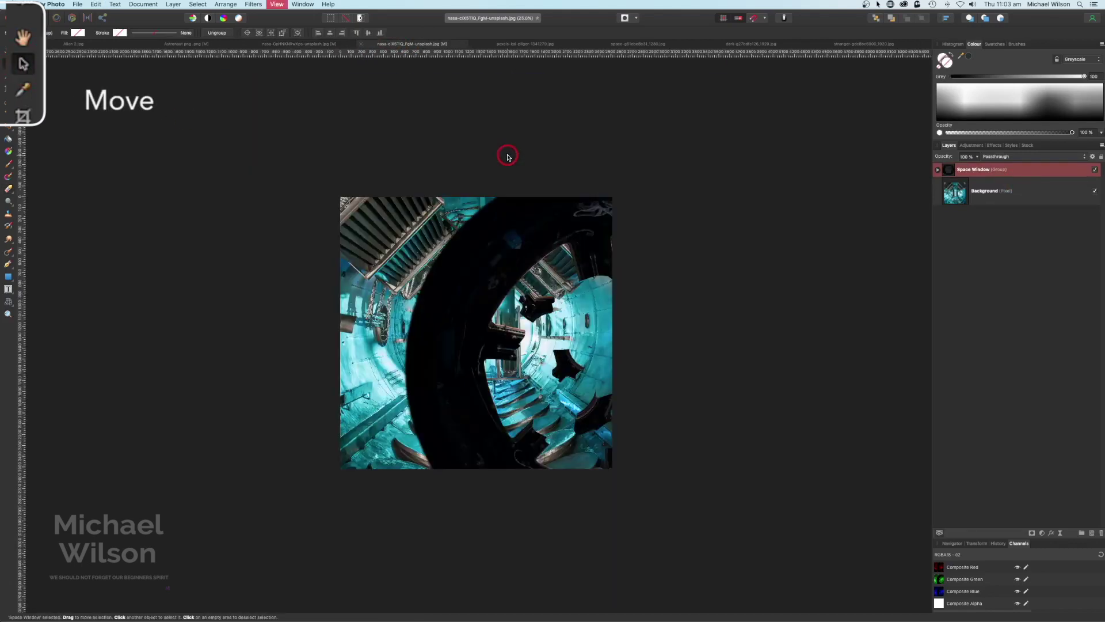
drag(742, 469, 690, 465)
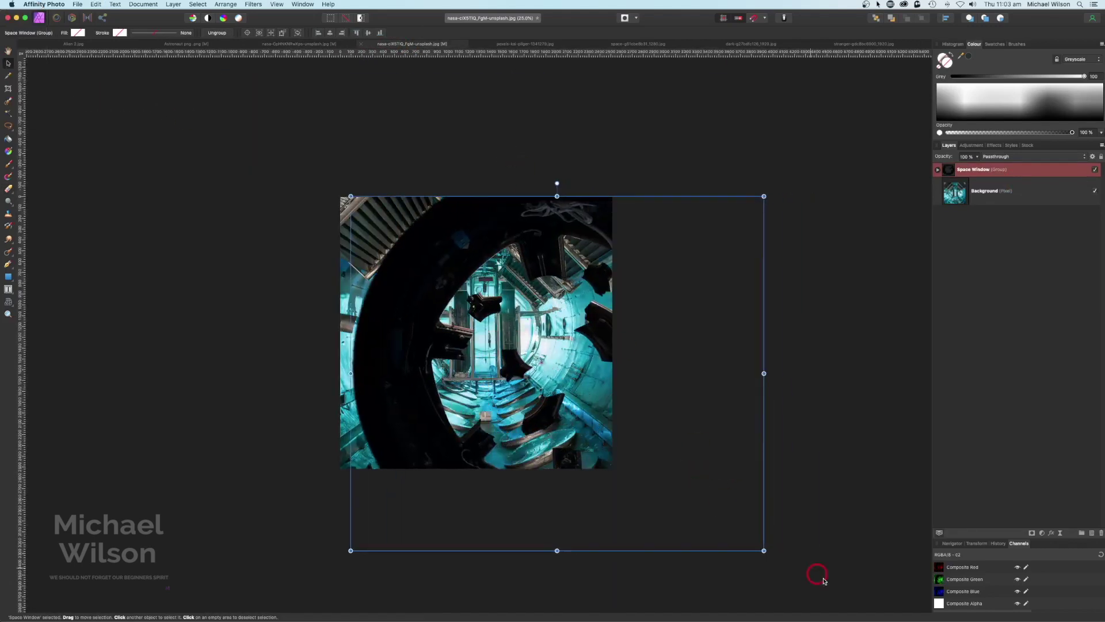
drag(763, 551, 601, 433)
drag(557, 402, 620, 421)
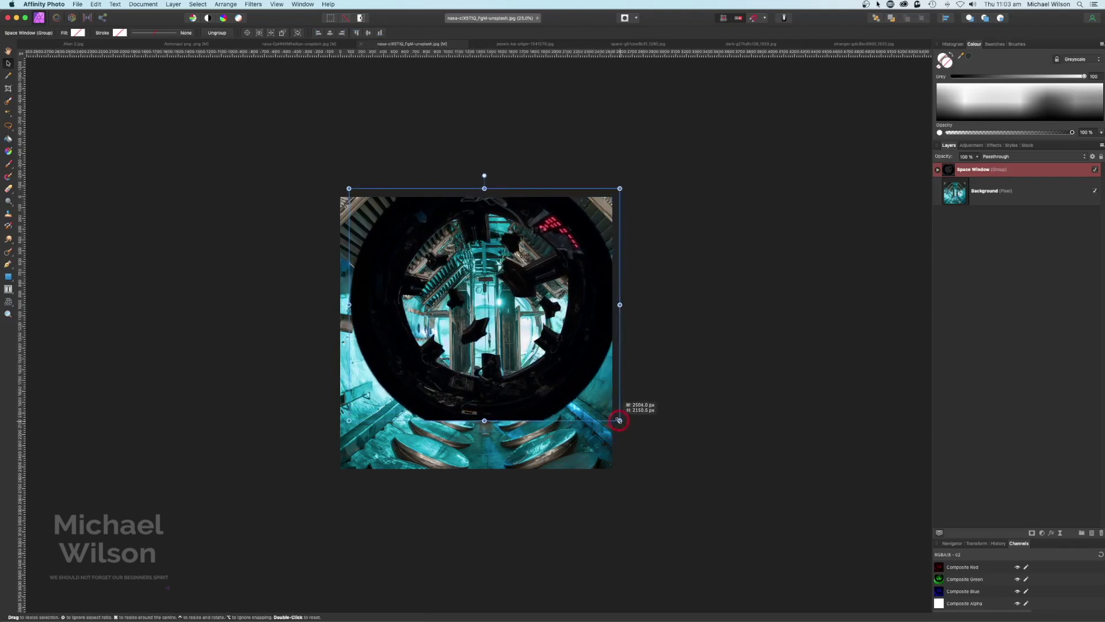
drag(349, 422, 334, 434)
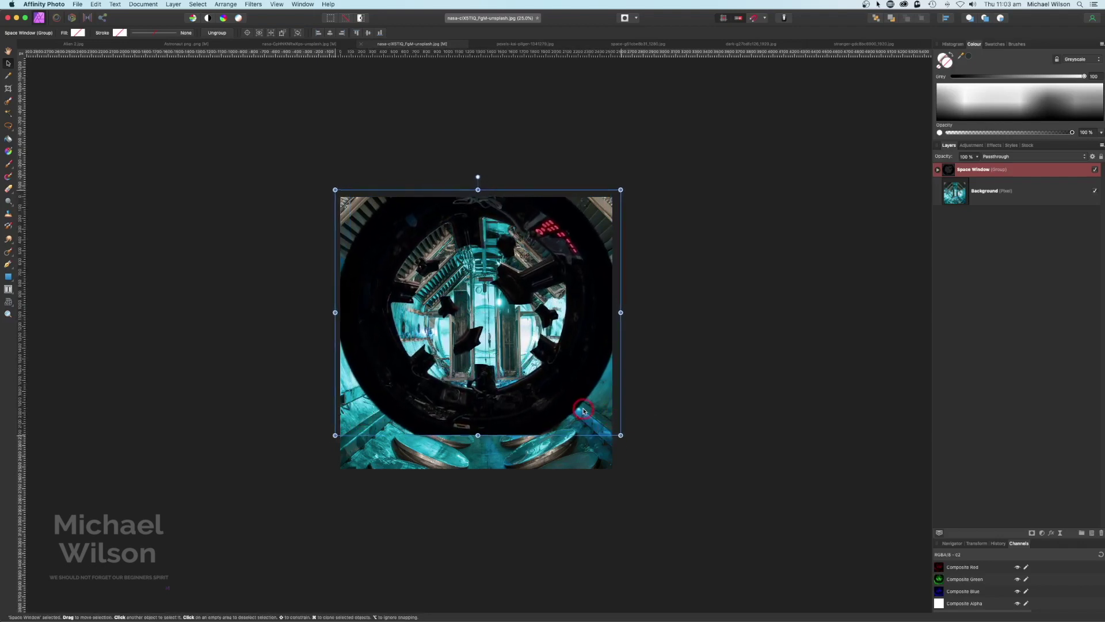
drag(583, 409, 584, 417)
click(671, 409)
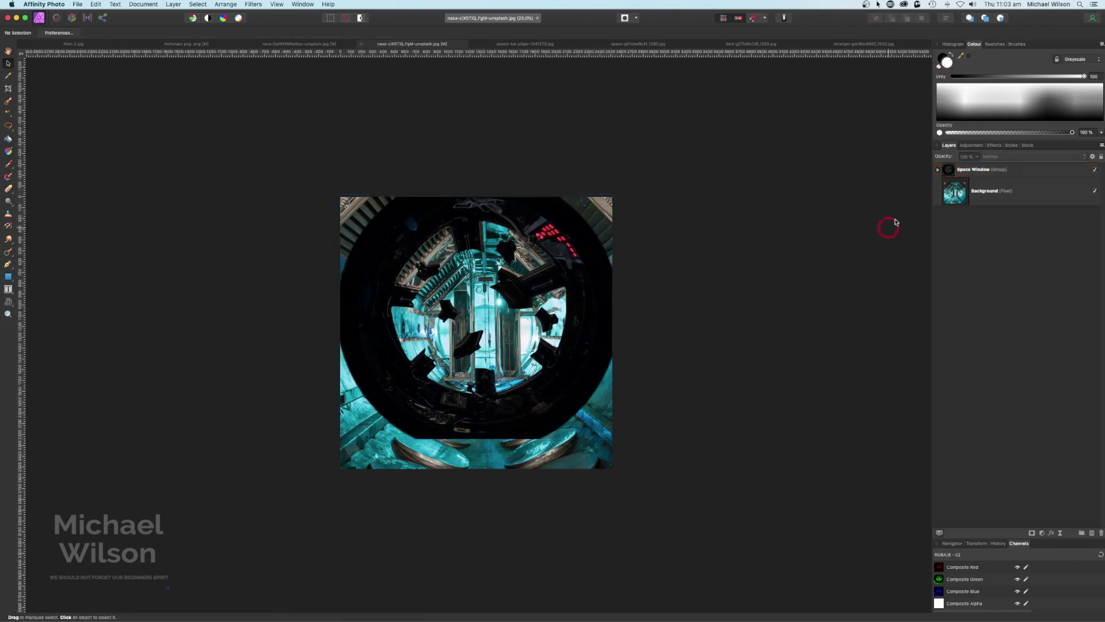
- Add a mask to the Space Window group and set up a soft black 256 px brush from the Basic set with 10% flow
click(966, 171)
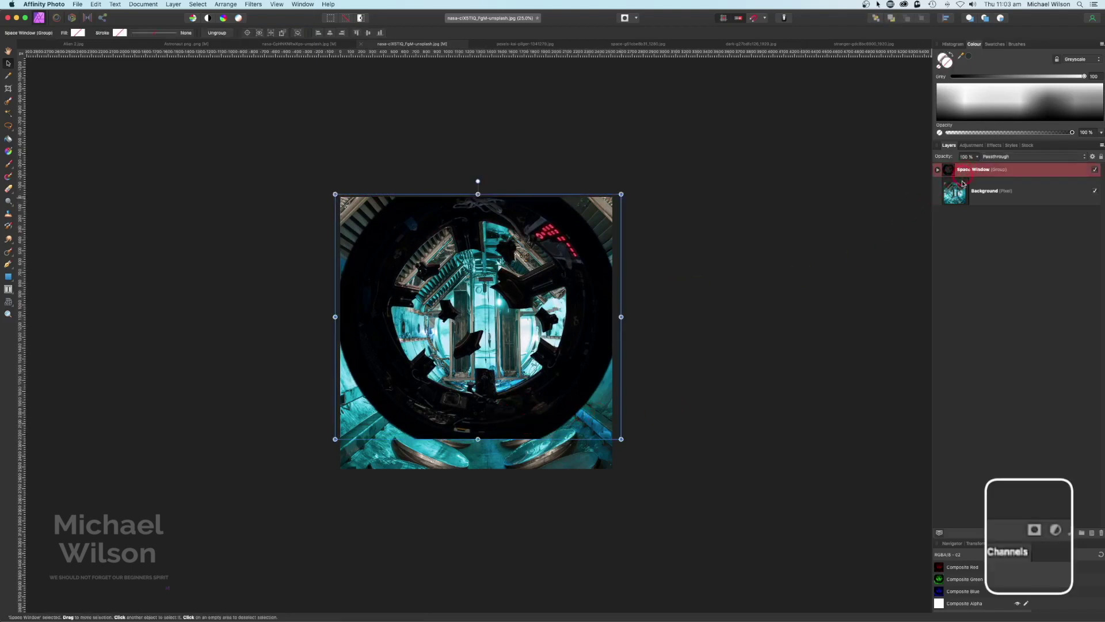
click(1054, 541)
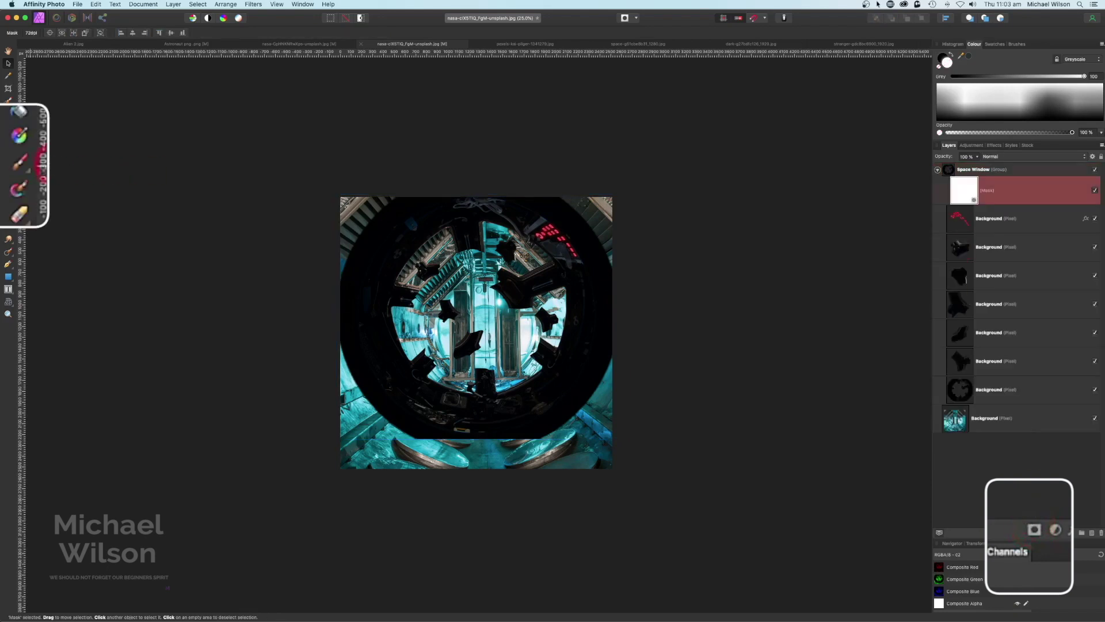
key(b)
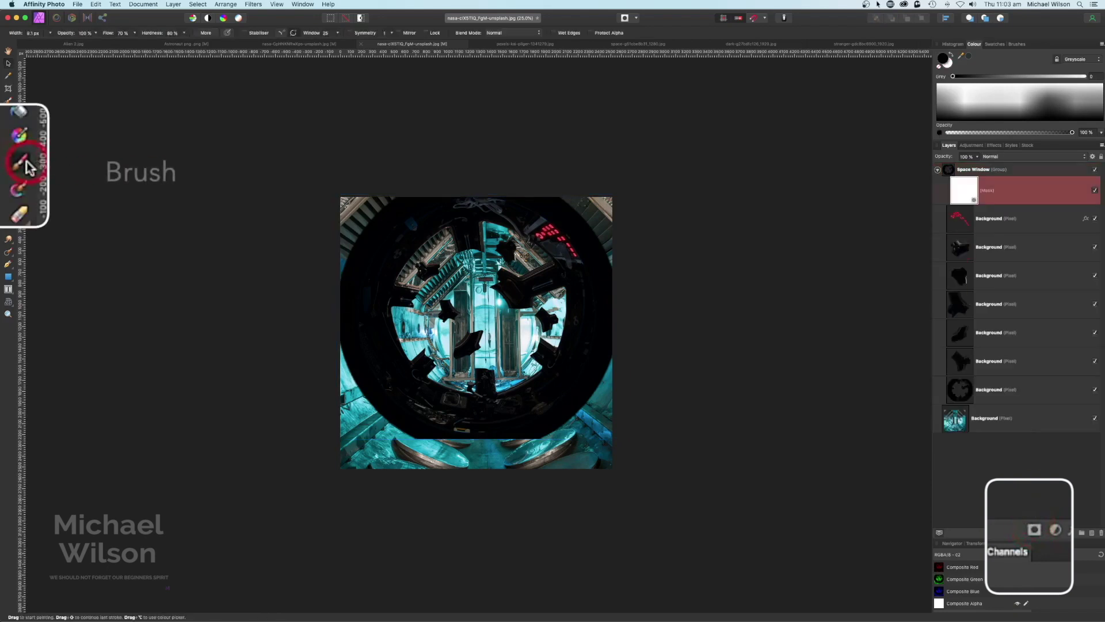
click(1015, 45)
click(989, 56)
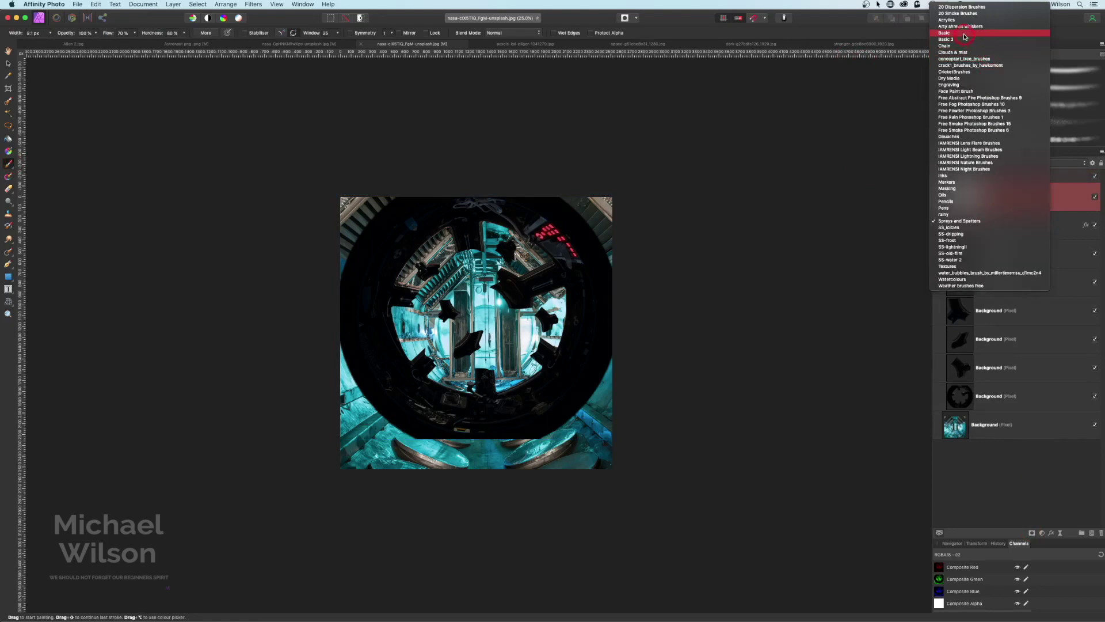
click(967, 33)
click(984, 121)
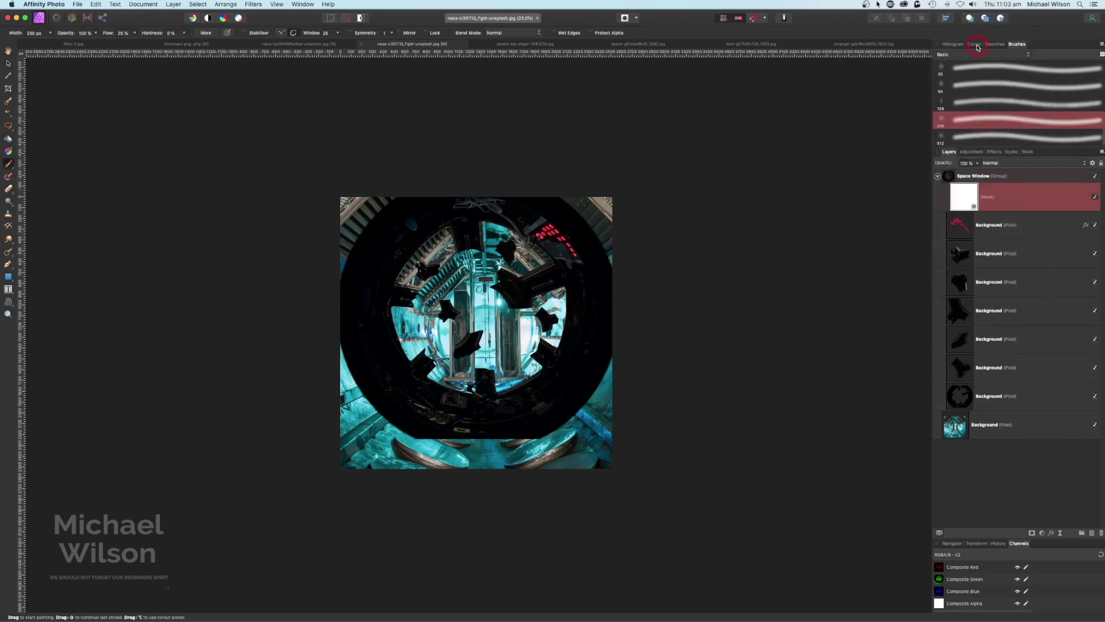
click(976, 45)
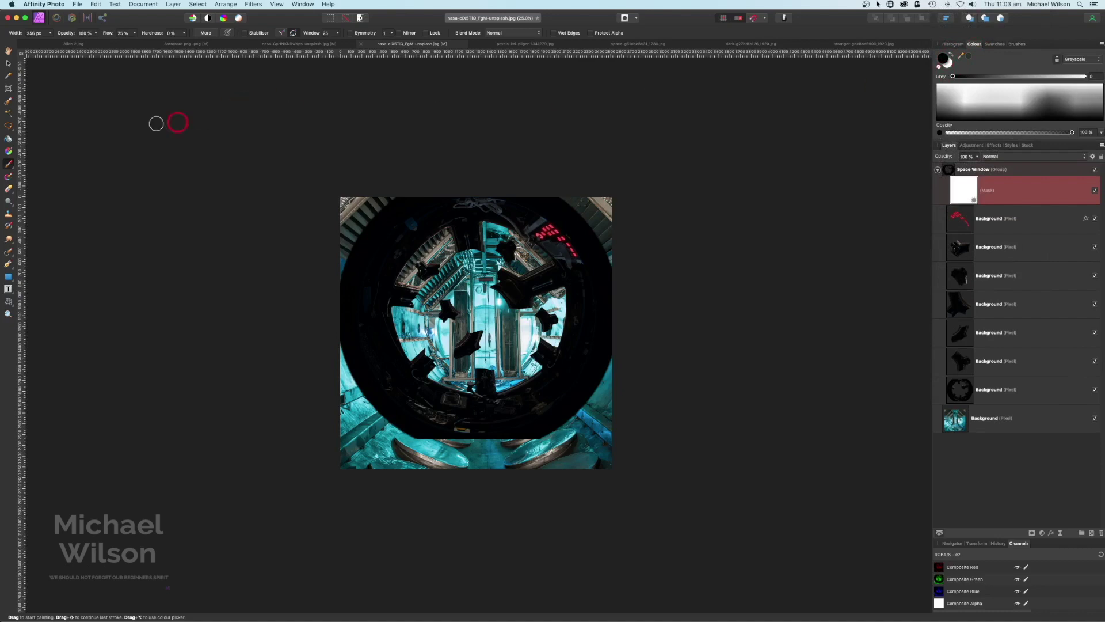
drag(99, 34, 89, 36)
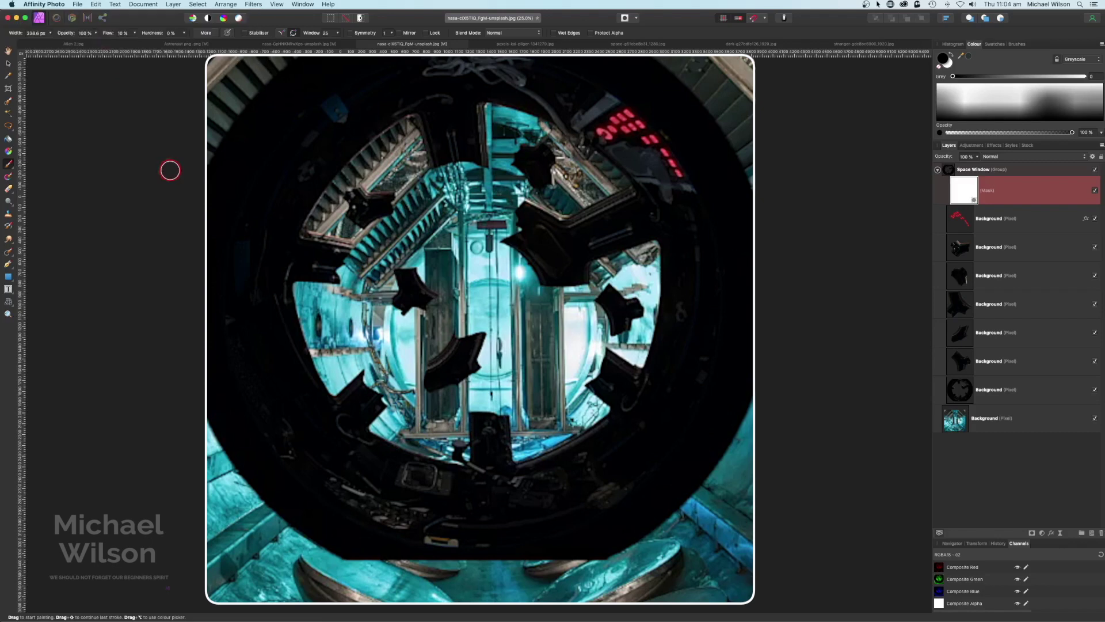
- Enlarge the brush to about 1191 px and paint on the mask to fade the window frame's outer edges into the chamber
key(bracketright)
key(bracketright)
key(bracketright)
key(bracketright)
key(bracketright)
key(bracketright)
key(bracketright)
key(bracketright)
key(bracketright)
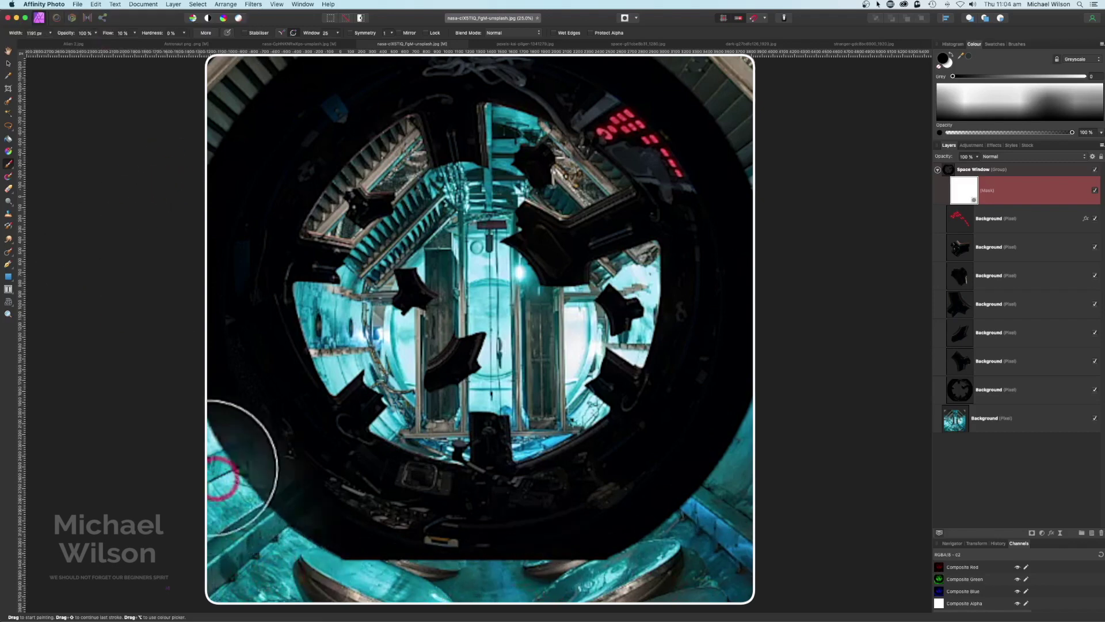
mouse_move(221, 479)
mouse_down()
mouse_move(210, 109)
mouse_move(249, 79)
mouse_move(213, 149)
mouse_up()
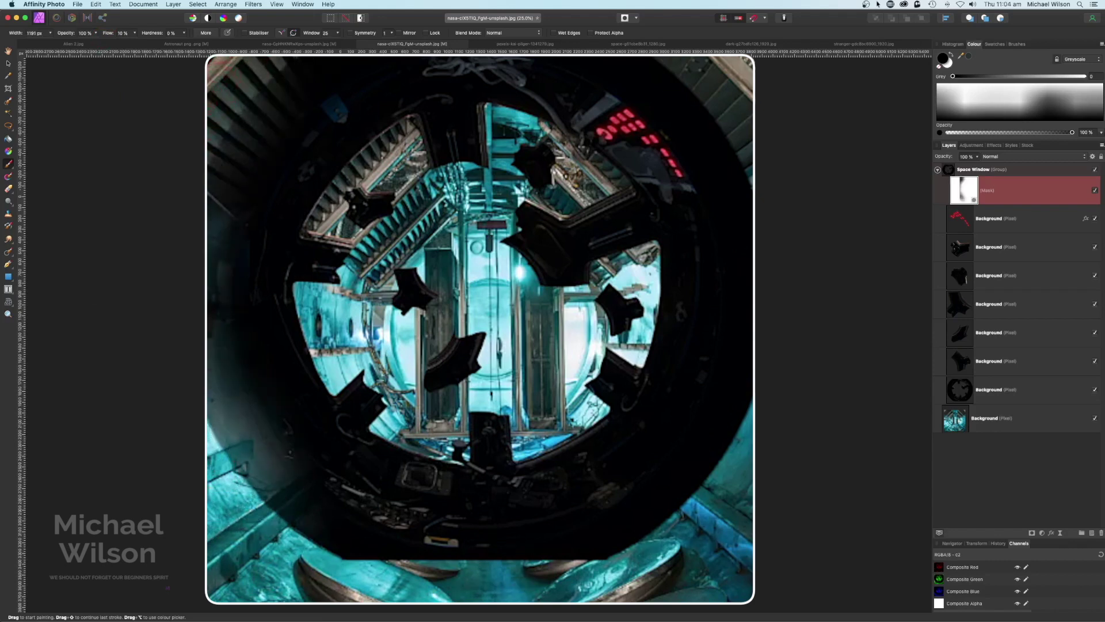
mouse_move(645, 58)
mouse_down()
mouse_move(678, 51)
mouse_move(727, 98)
mouse_move(749, 231)
mouse_up()
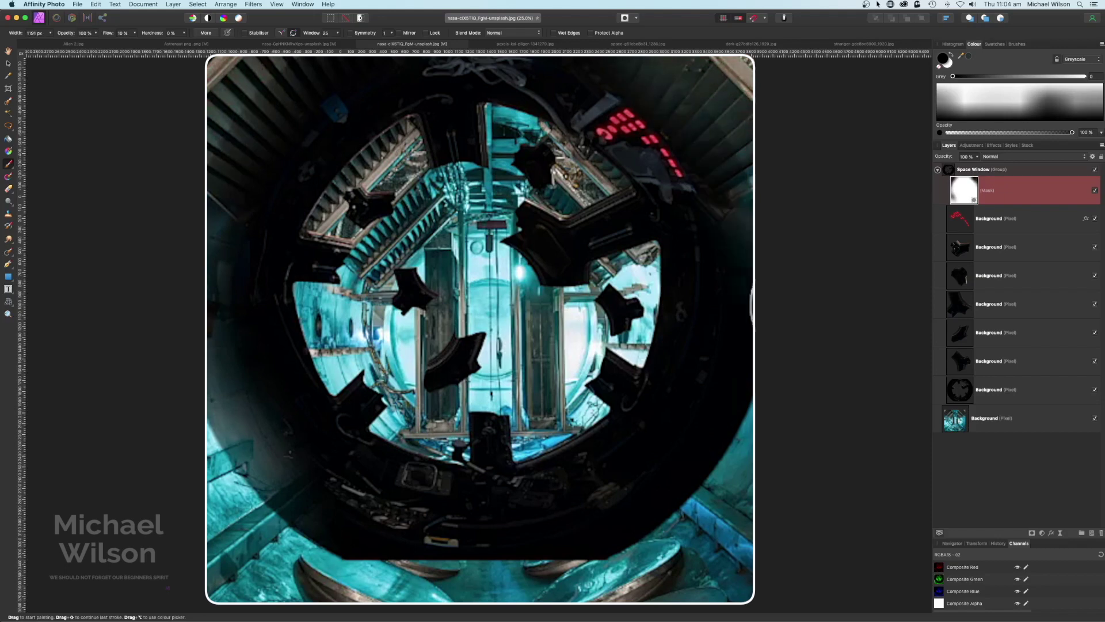
mouse_move(714, 575)
mouse_down()
mouse_move(247, 547)
mouse_move(259, 61)
mouse_move(309, 549)
mouse_move(351, 560)
mouse_up()
- Reduce the brush to about 382 px, mask away the frame's remaining lower edge and swap the brush colour to white
key(bracketleft)
key(bracketleft)
key(bracketleft)
key(bracketleft)
key(bracketleft)
key(bracketleft)
key(bracketleft)
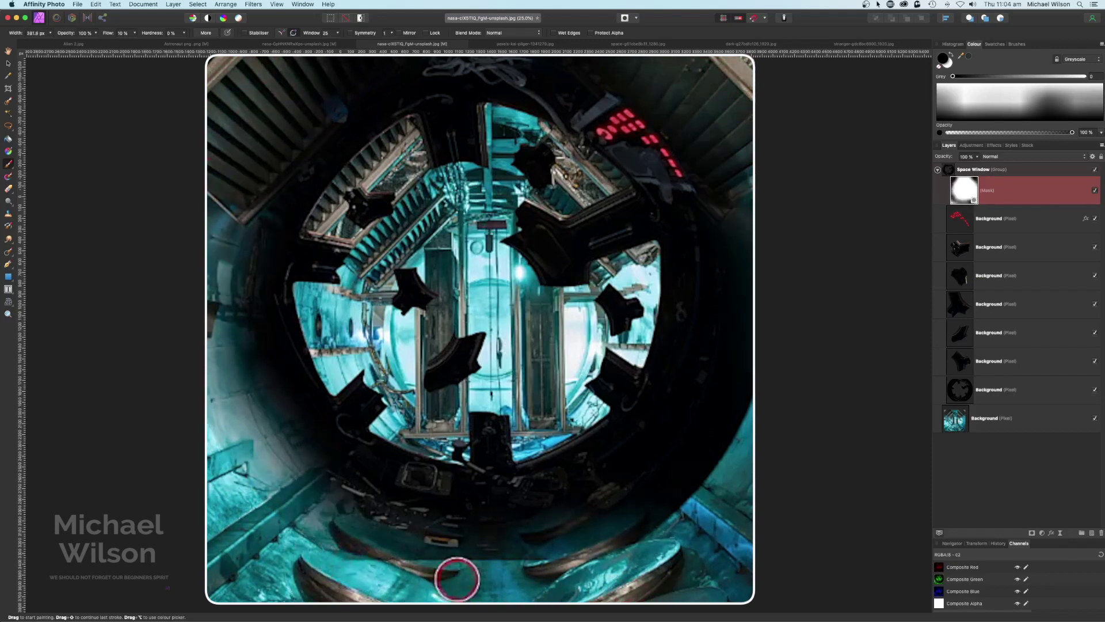
mouse_move(457, 578)
mouse_down()
mouse_move(380, 567)
mouse_move(544, 570)
mouse_move(653, 539)
mouse_move(746, 389)
mouse_move(737, 168)
mouse_move(675, 81)
mouse_move(748, 391)
mouse_move(503, 553)
mouse_move(331, 530)
mouse_move(219, 295)
mouse_move(349, 57)
mouse_move(695, 92)
mouse_move(729, 463)
mouse_move(396, 540)
mouse_up()
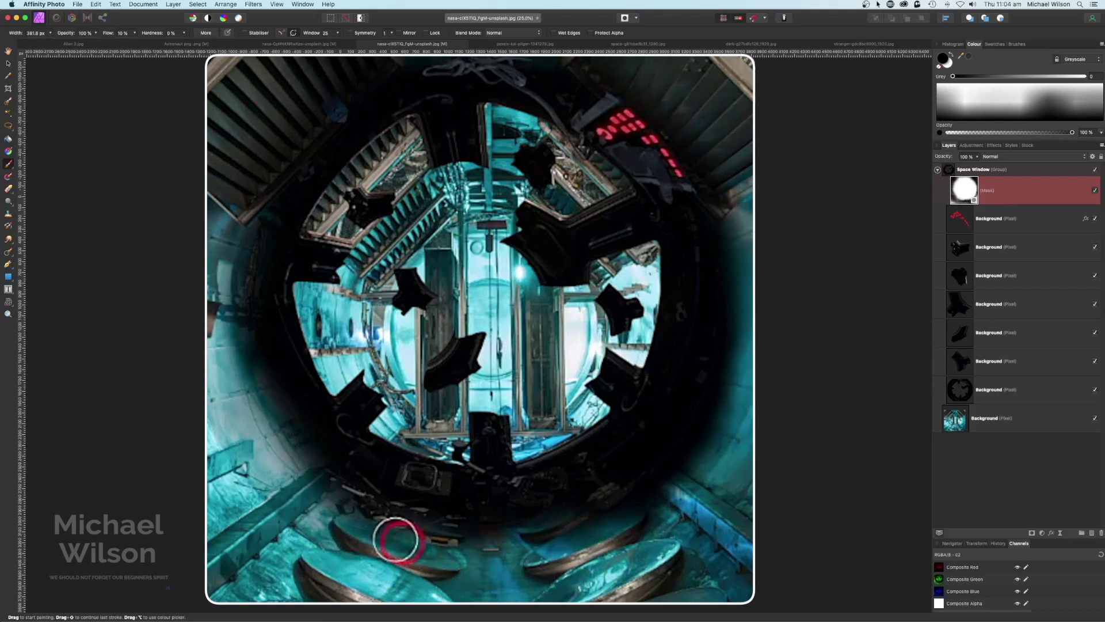
key(x)
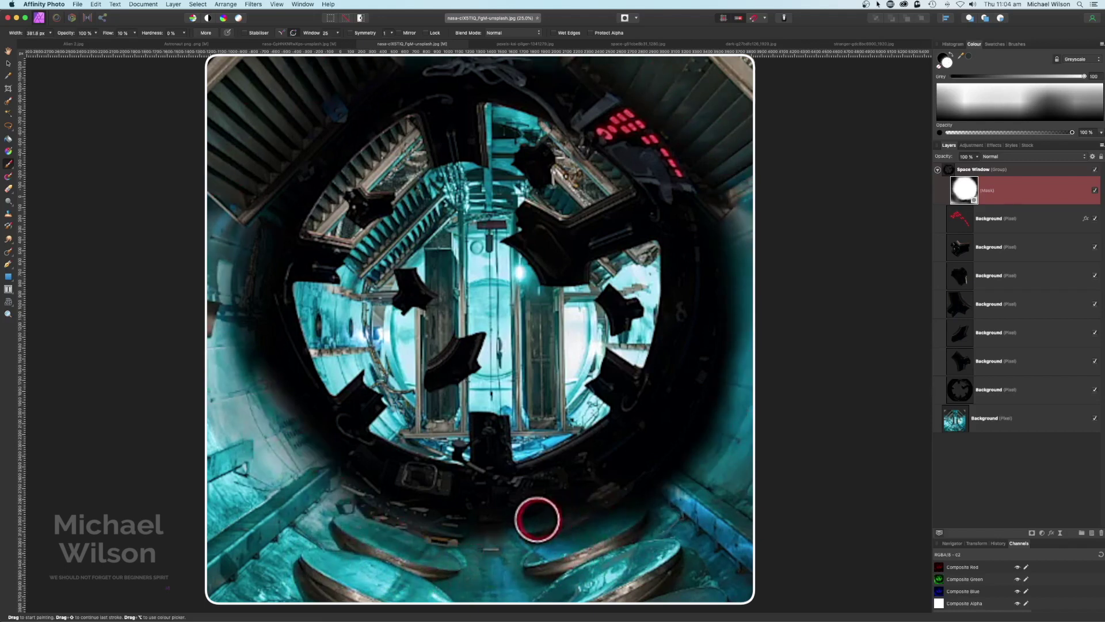
- Add an Exposure adjustment to the chamber's Background layer and lower it until the interior is almost black
click(939, 173)
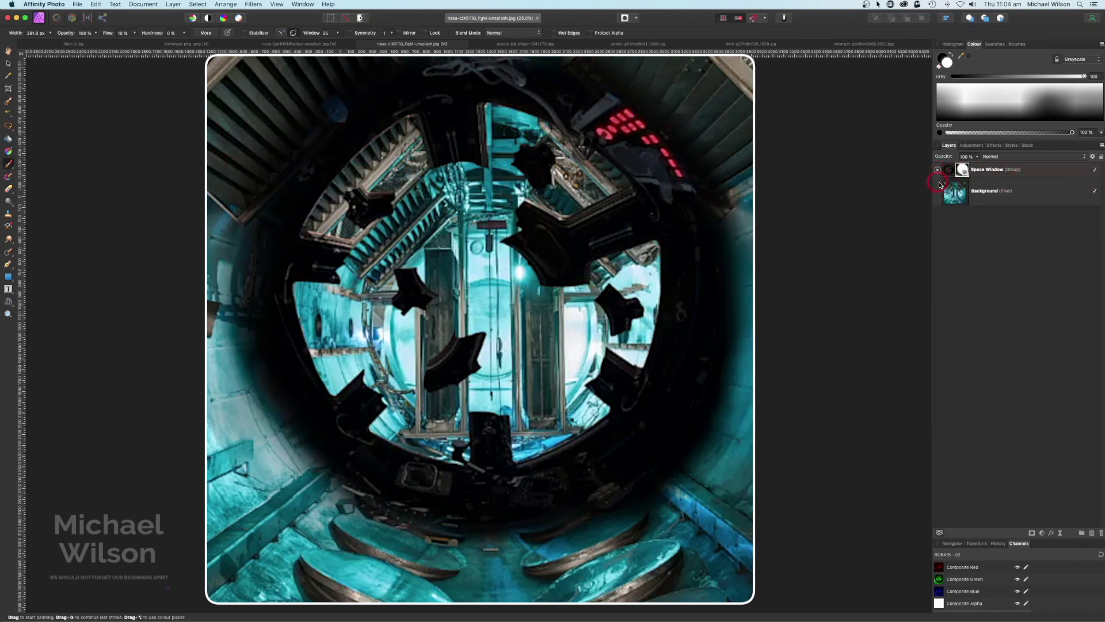
click(985, 185)
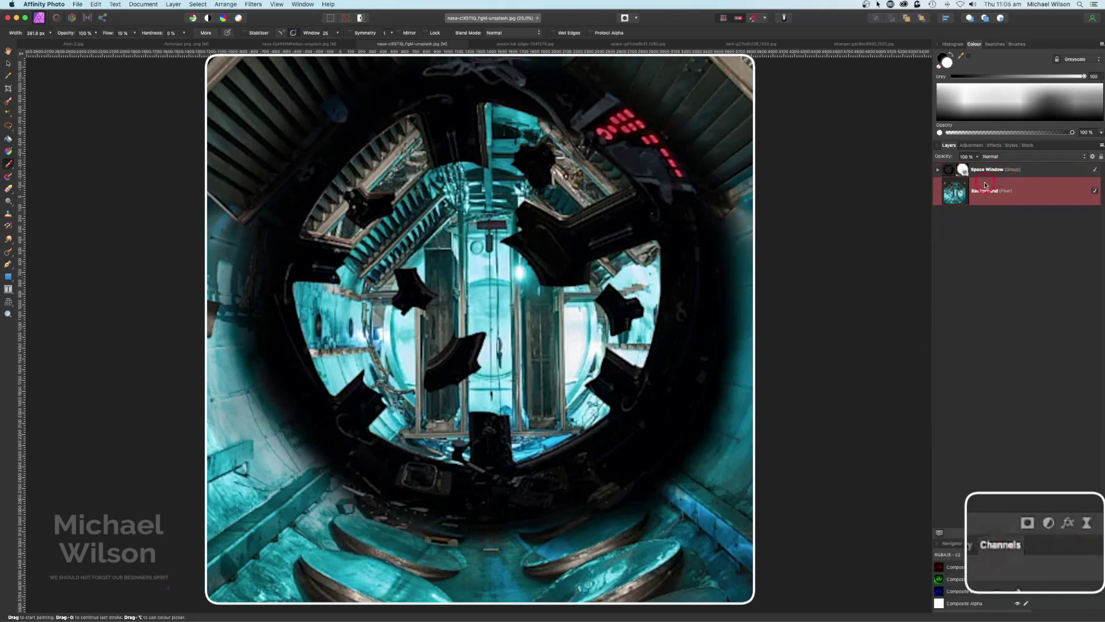
click(1024, 515)
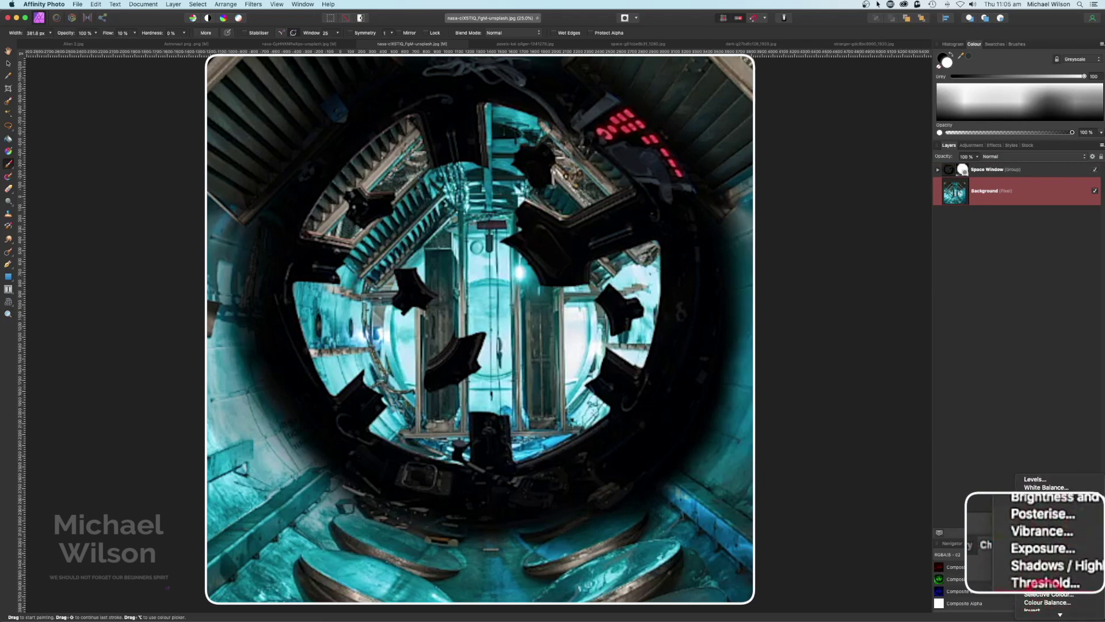
click(1038, 545)
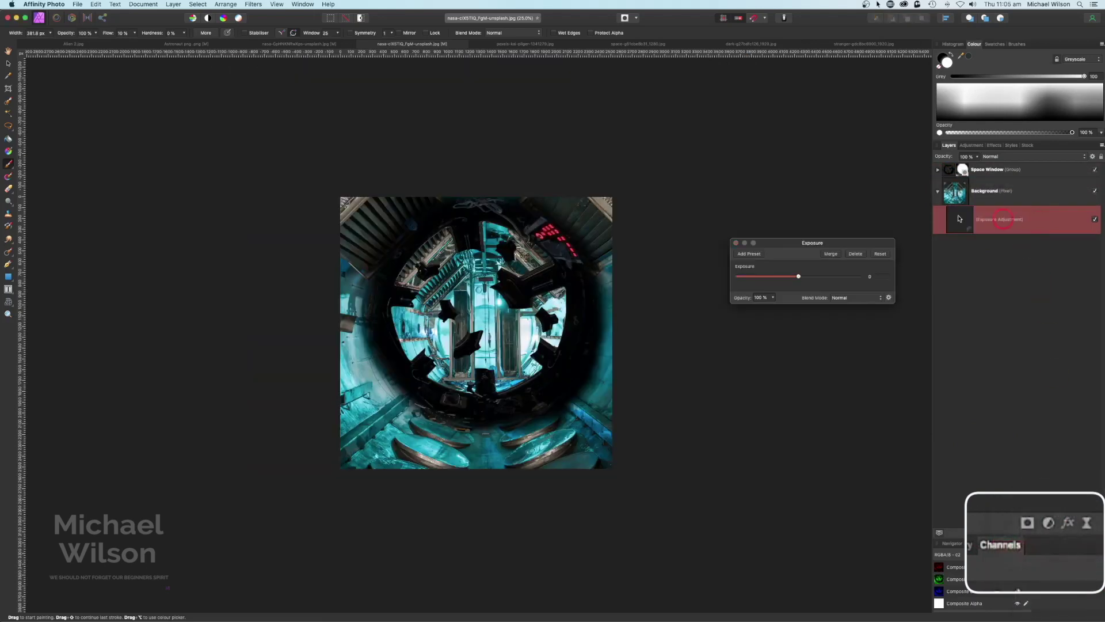
drag(890, 241, 874, 183)
drag(781, 219, 745, 220)
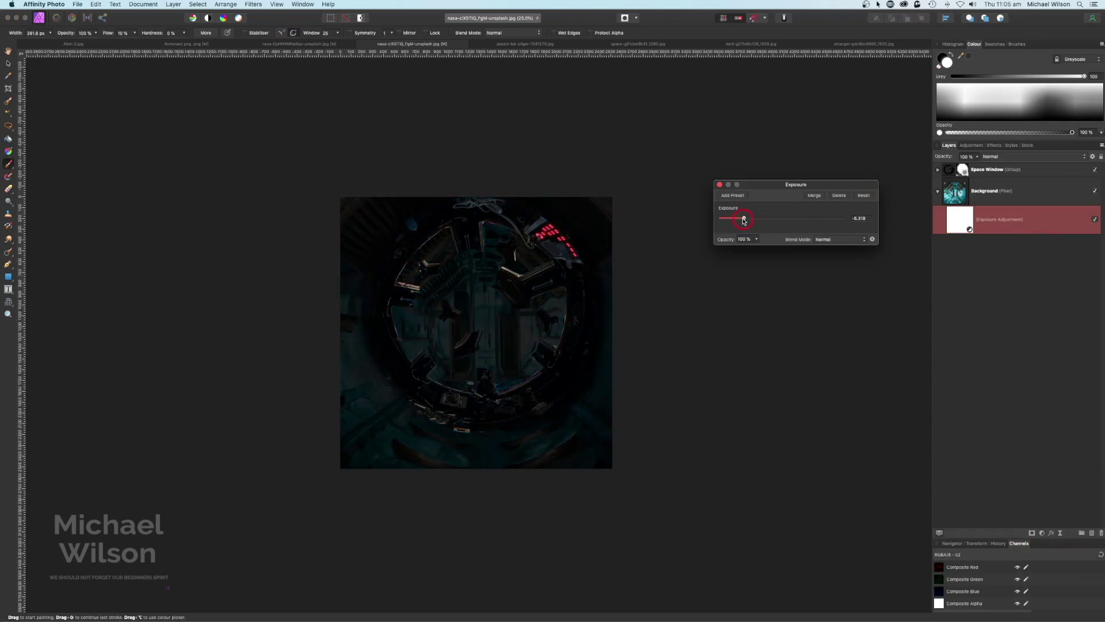
click(719, 185)
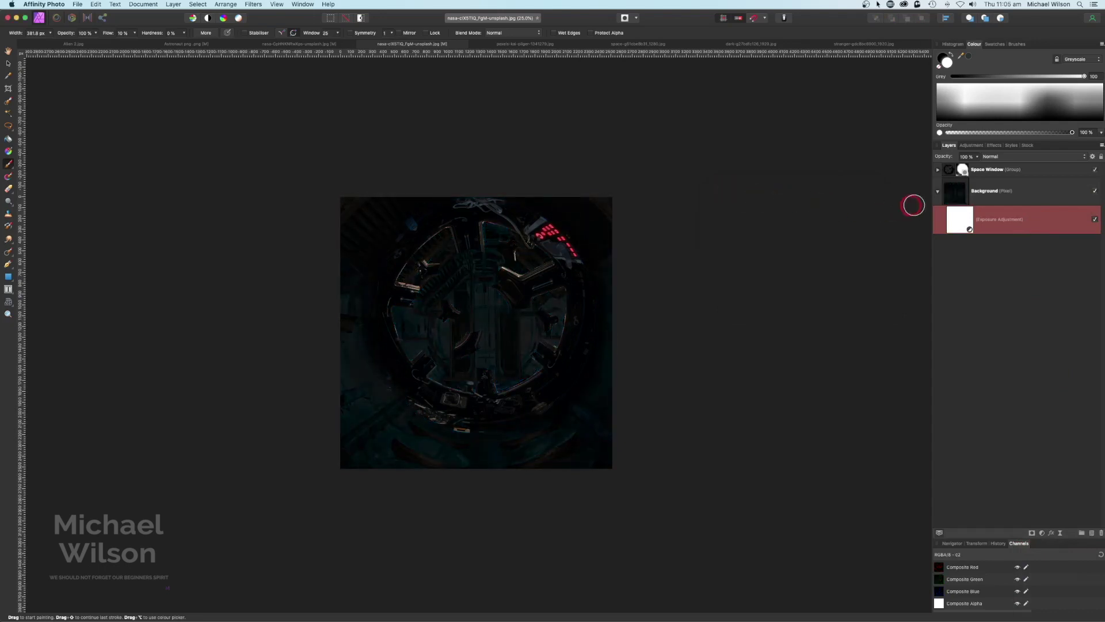
click(937, 191)
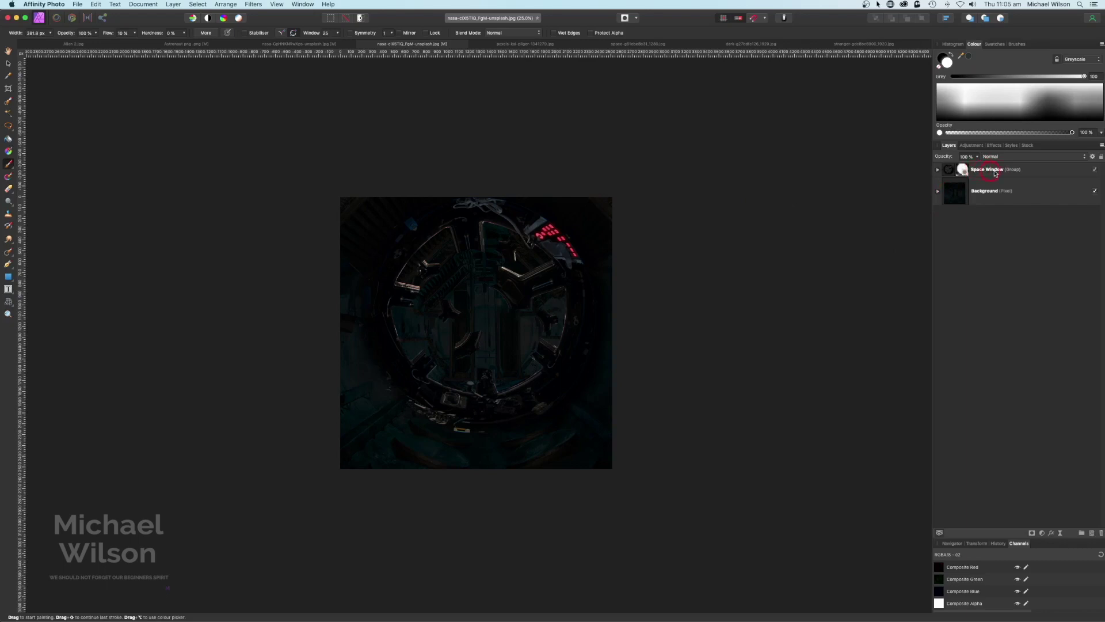
- Create a pixel selection from the contents of the Space Window group
click(1004, 171)
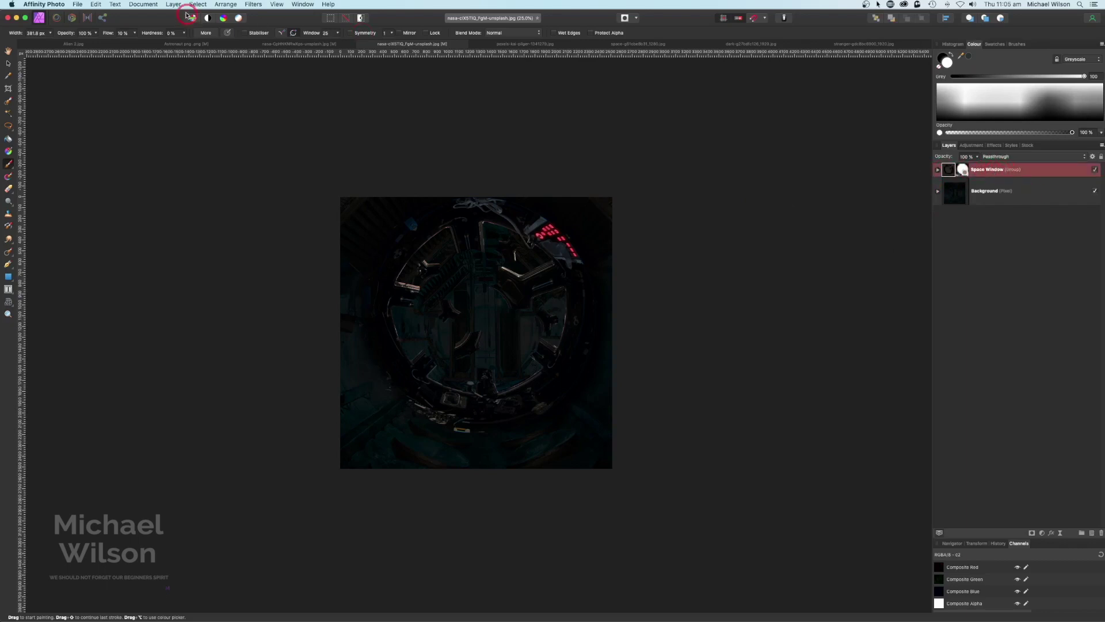
click(195, 5)
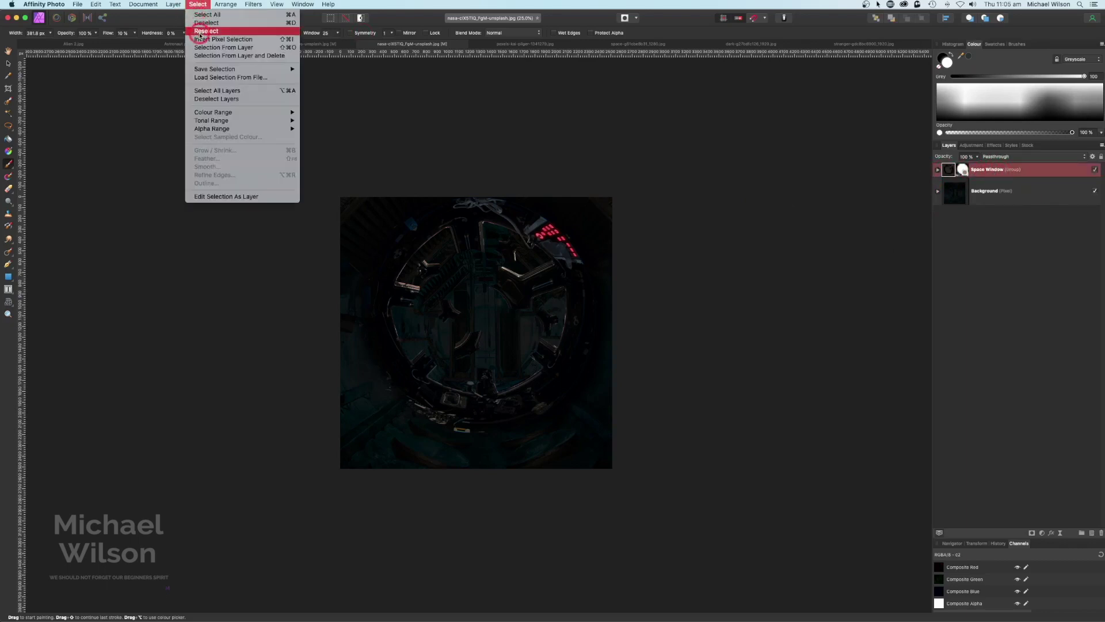
click(201, 49)
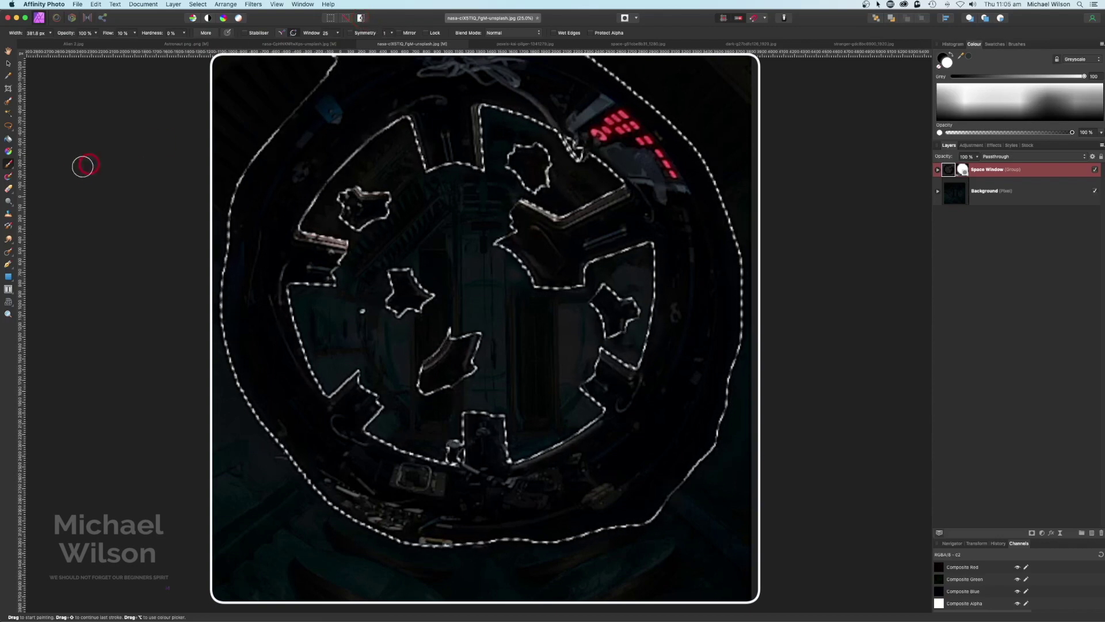
- Erase the chamber's Background layer inside the selected window openings with the Erase Brush at 100% opacity, flow and hardness, and deselect
click(8, 189)
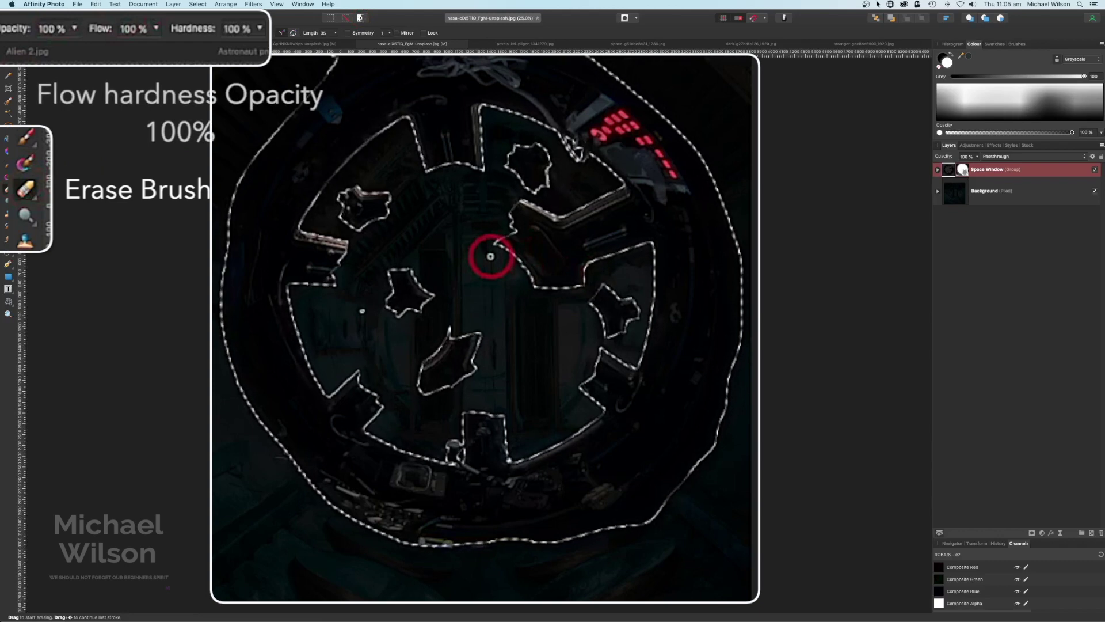
click(984, 193)
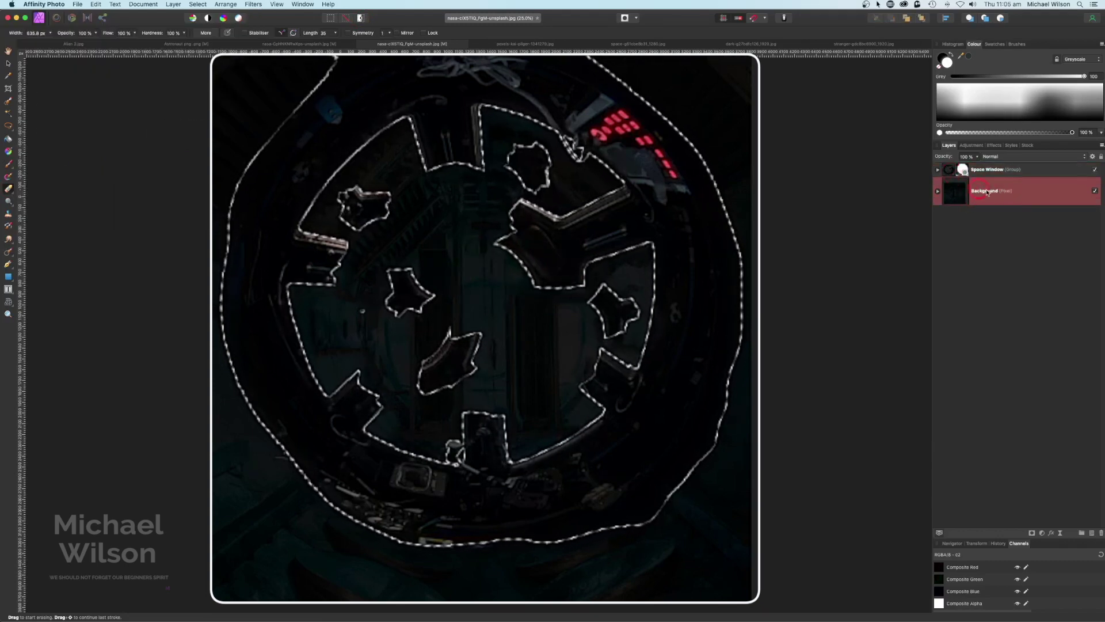
drag(575, 149, 541, 183)
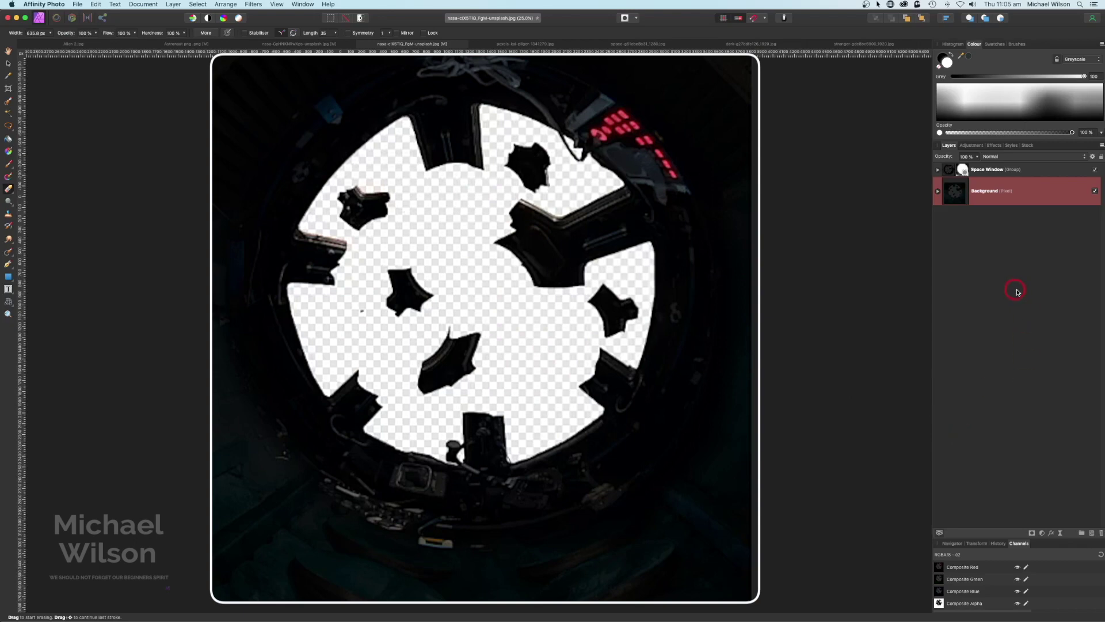
- Add an Exposure adjustment inside the Space Window group, below its mask, and set it to about 2.34
click(994, 171)
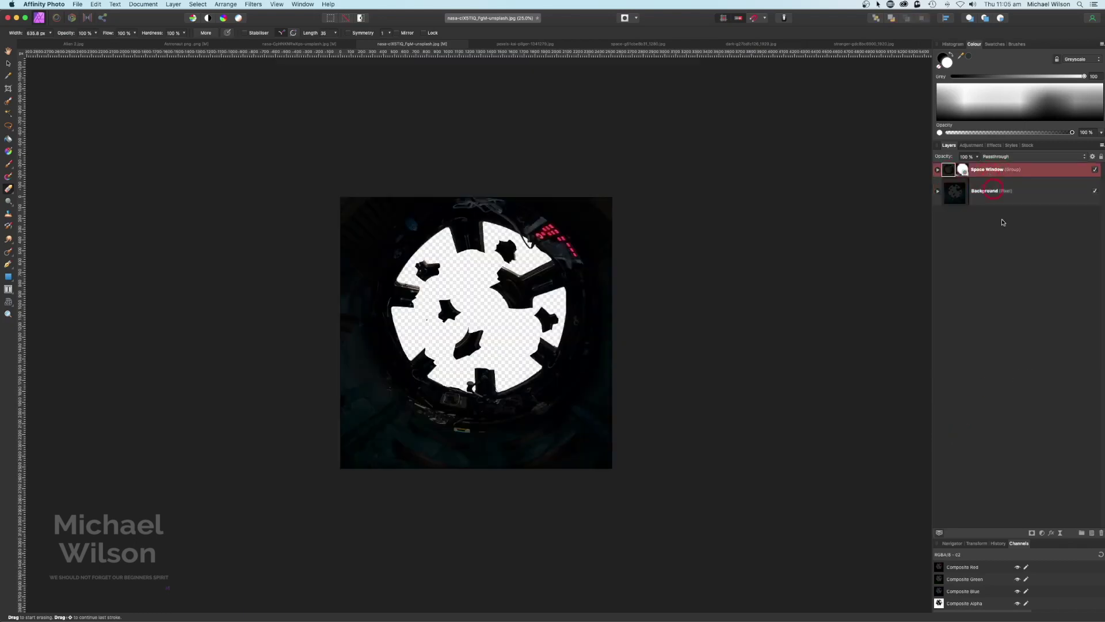
click(1052, 542)
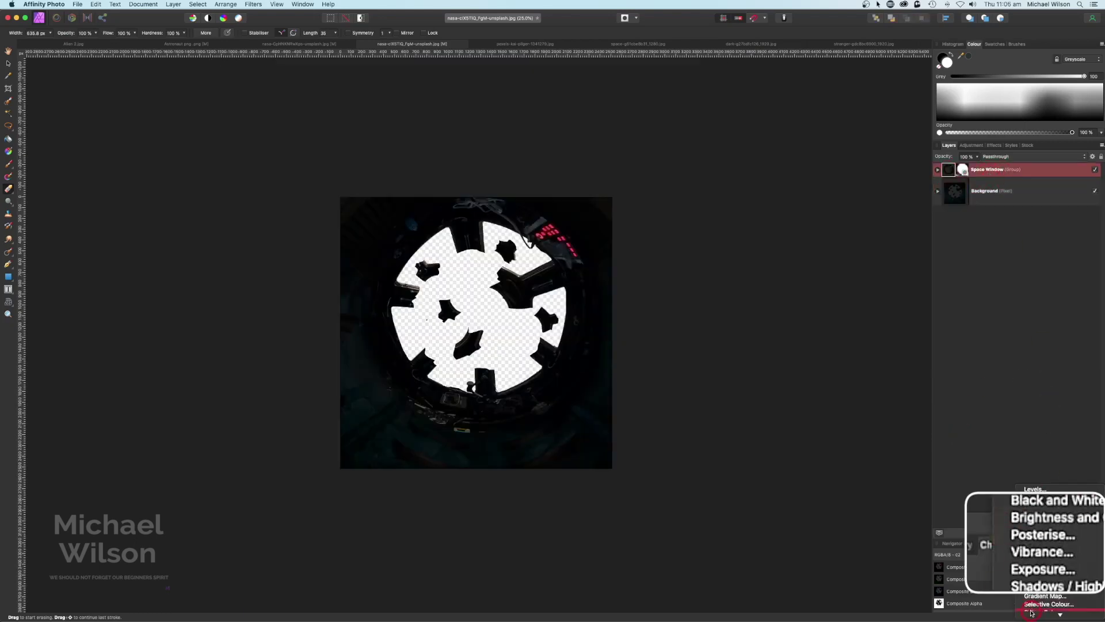
click(1061, 574)
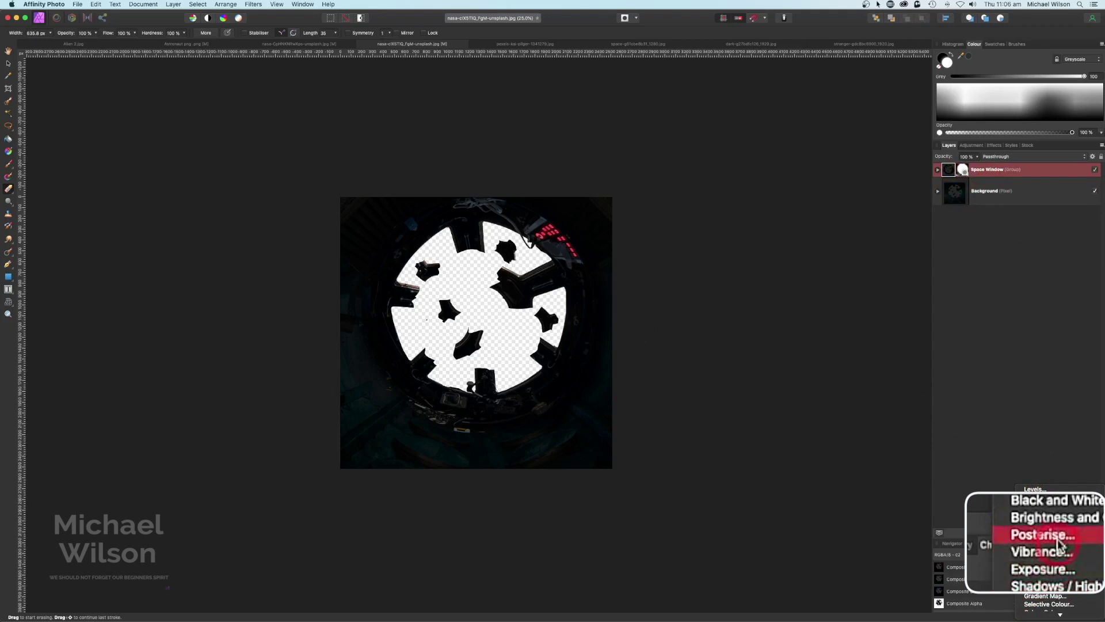
click(1059, 567)
drag(993, 177, 995, 199)
drag(862, 188, 857, 171)
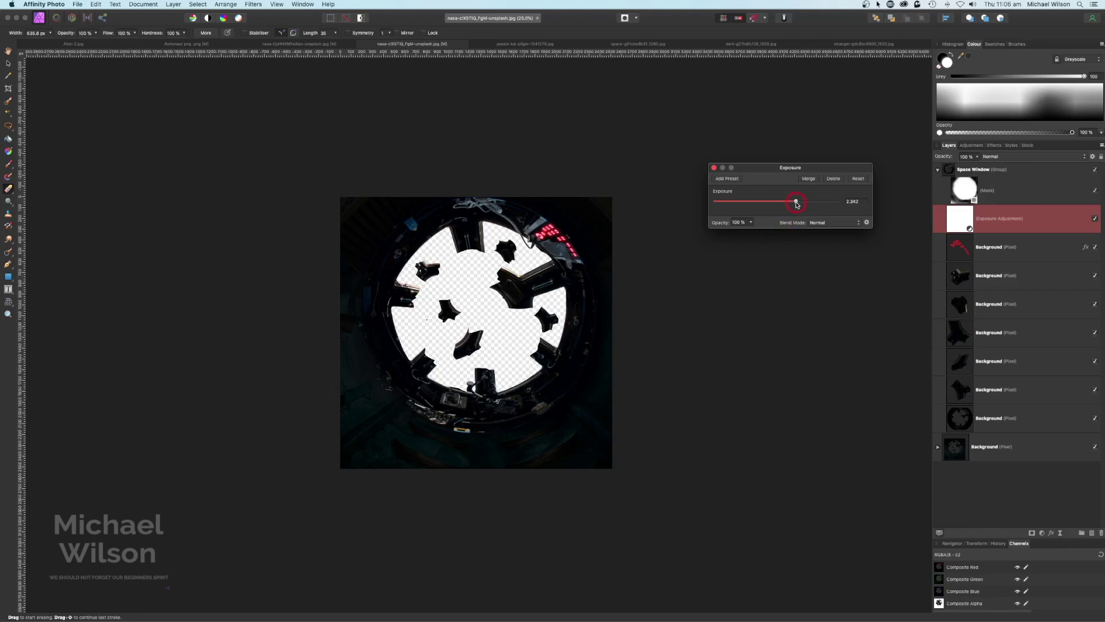
click(724, 175)
click(717, 169)
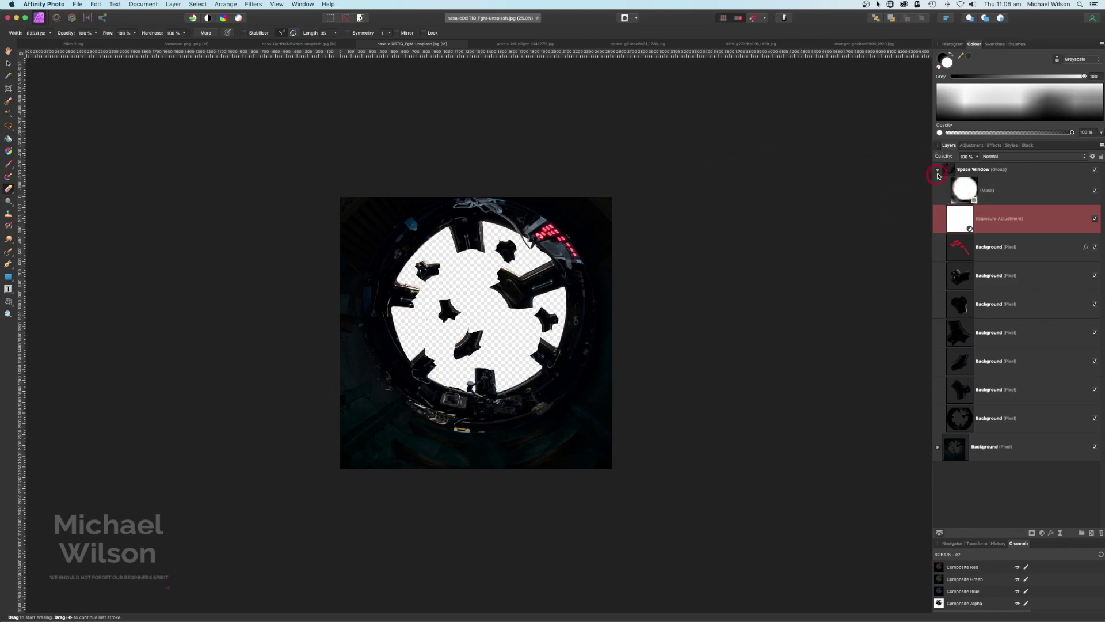
click(940, 172)
- Reopen the Exposure adjustment nested in the chamber's Background layer and fine-tune it to brighten the interior slightly
click(938, 190)
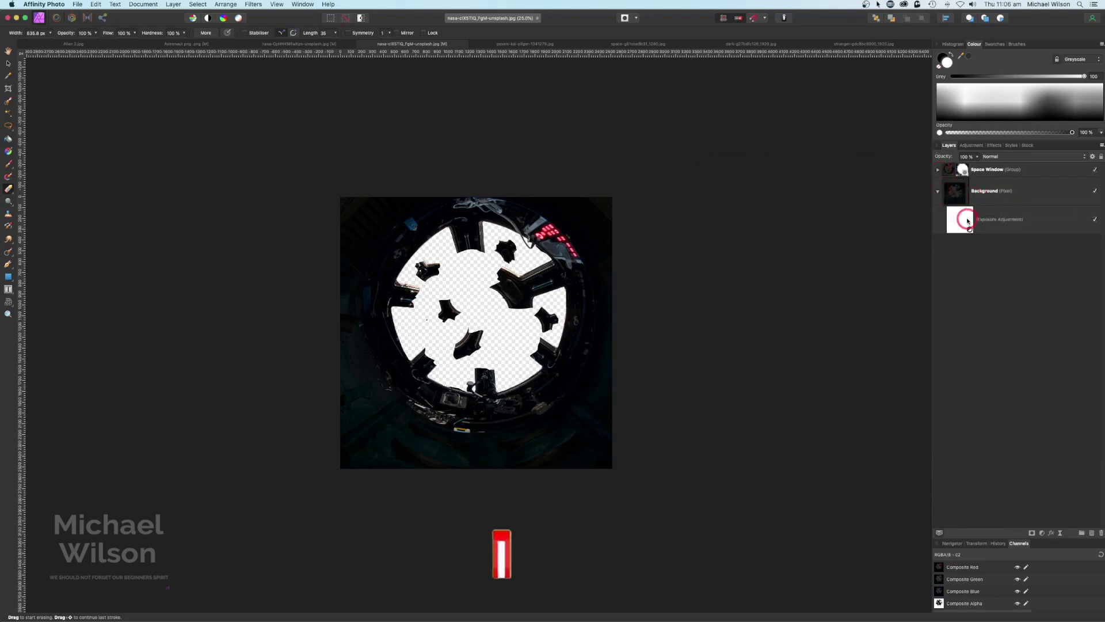
click(967, 223)
double_click(967, 222)
click(735, 202)
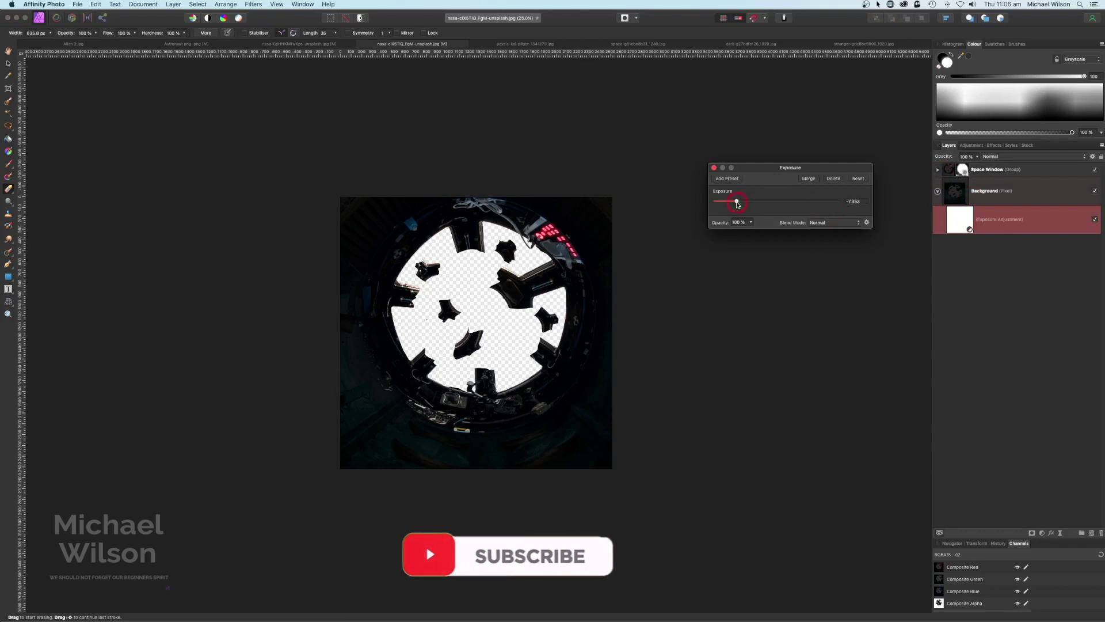
drag(736, 203, 741, 205)
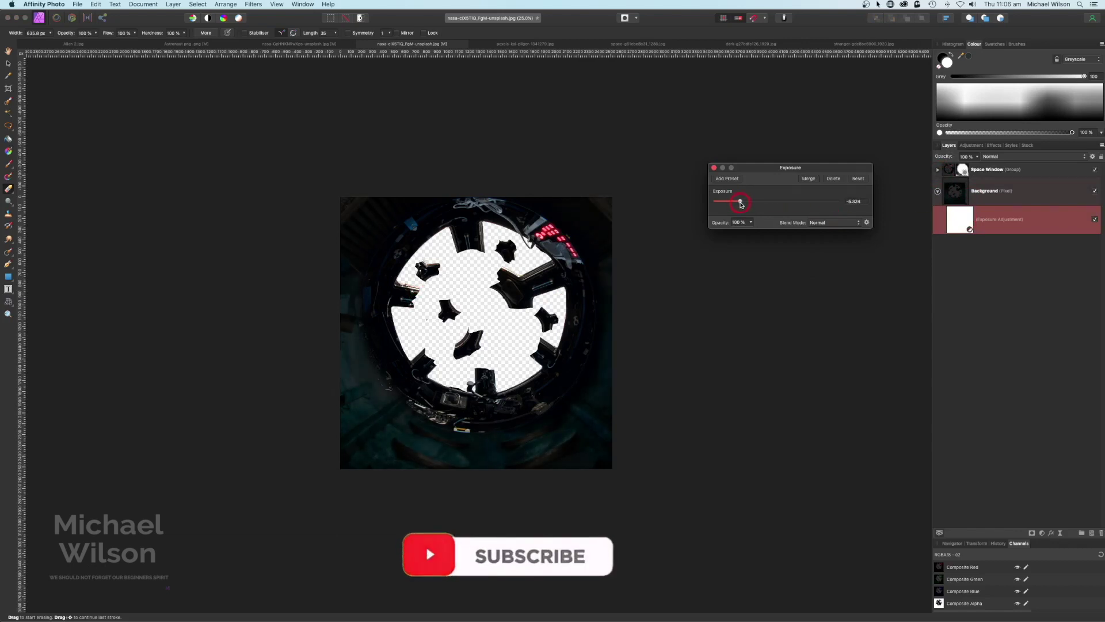
click(715, 168)
click(939, 191)
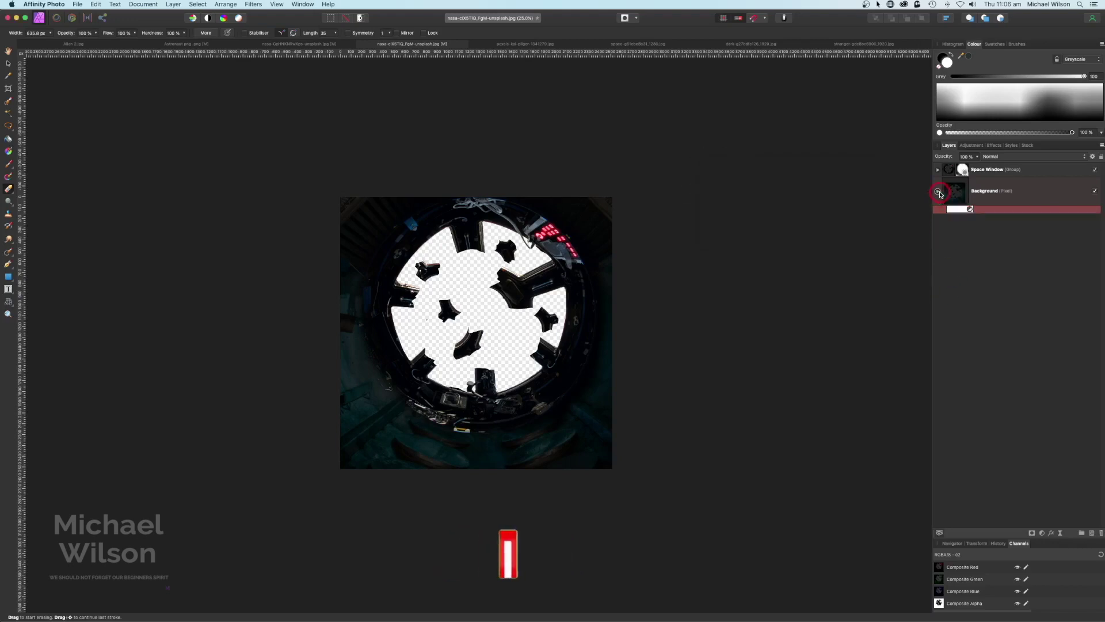
- Copy the starfield photo into the composite, moving that document to first place, and put the starfield layer below the chamber's Background layer
click(497, 45)
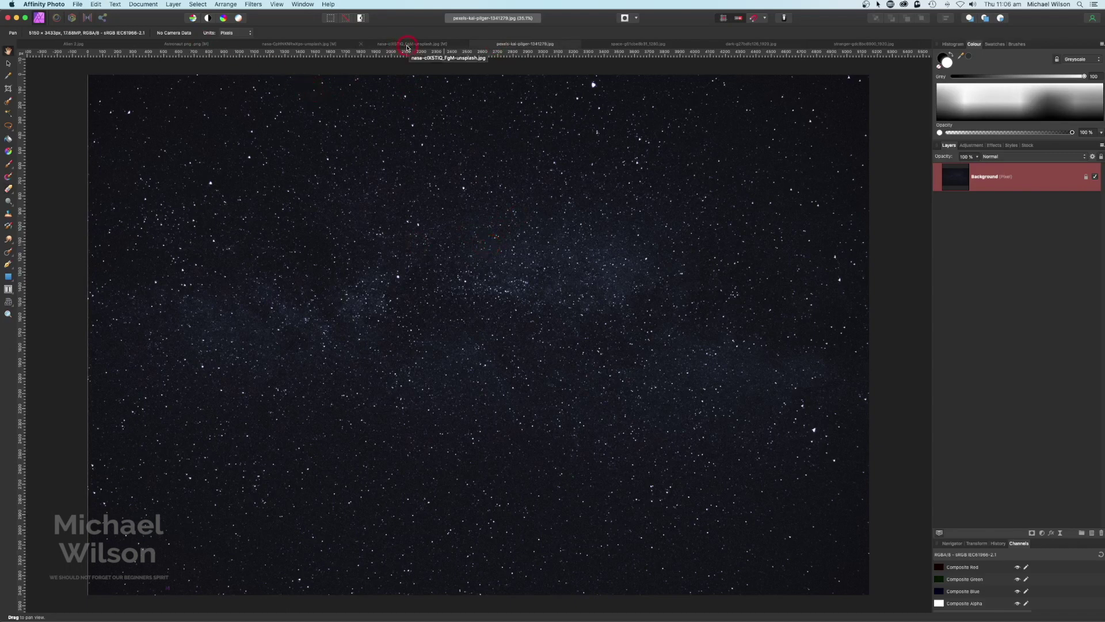
click(406, 44)
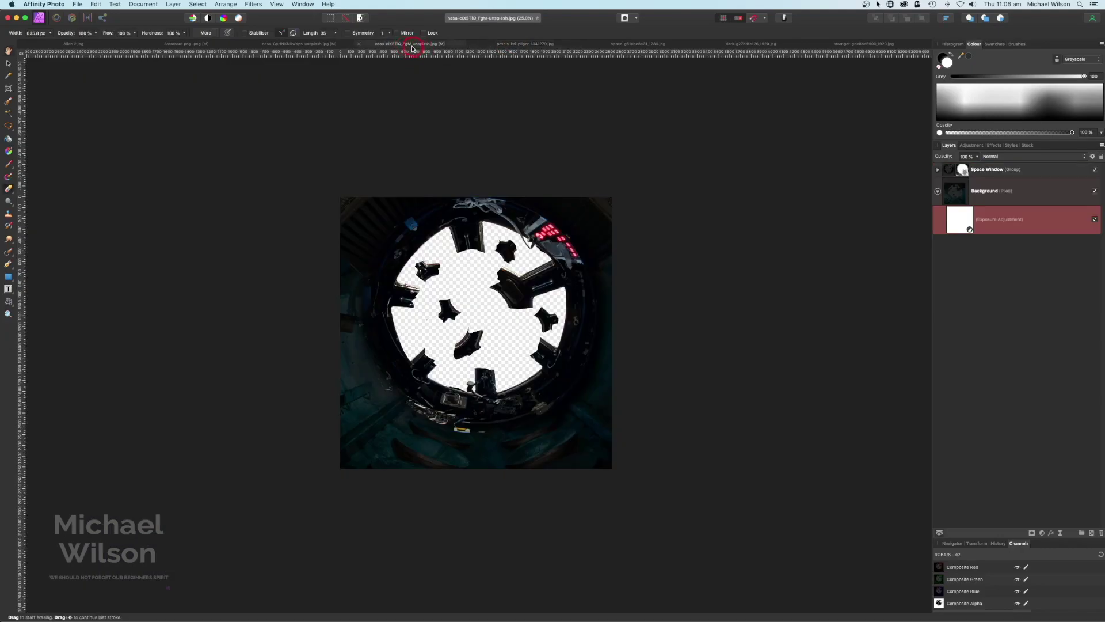
drag(412, 48, 82, 48)
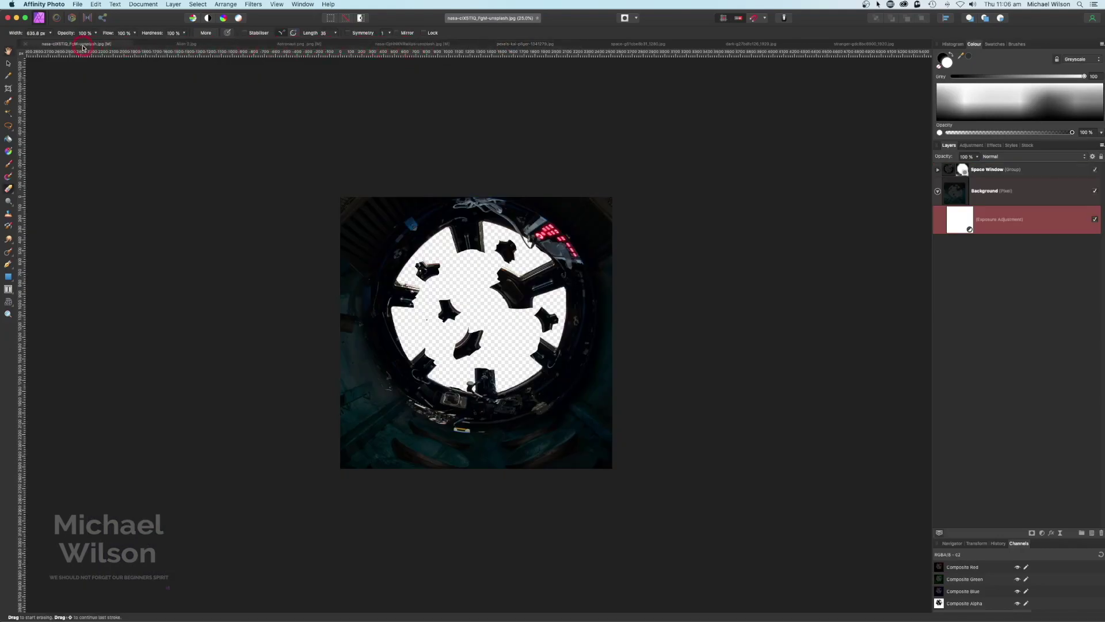
key(super+x)
click(953, 197)
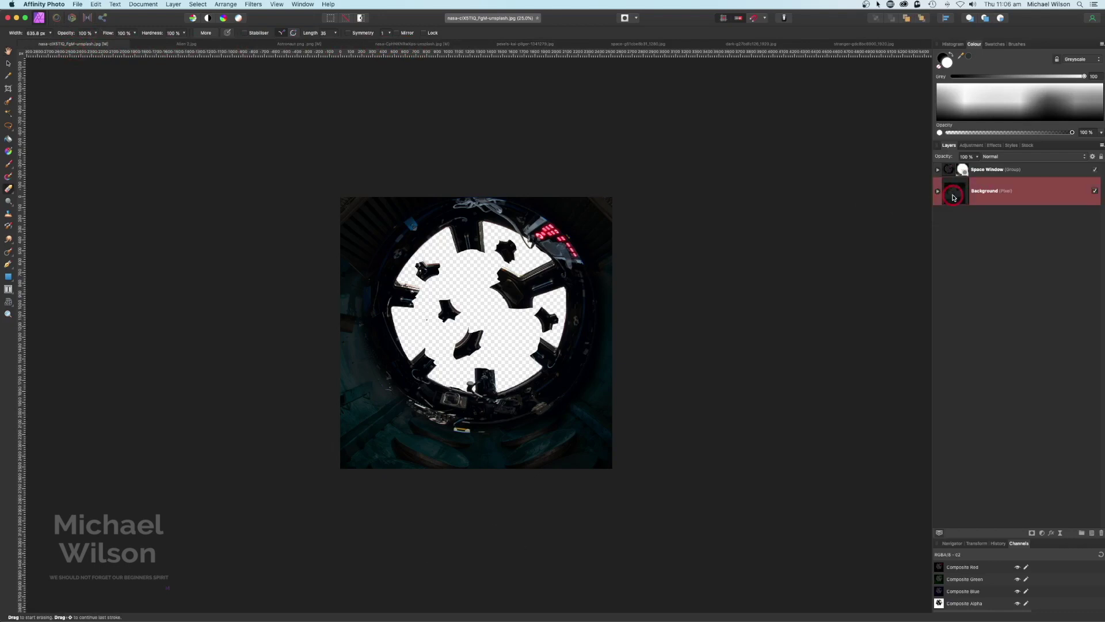
key(super+v)
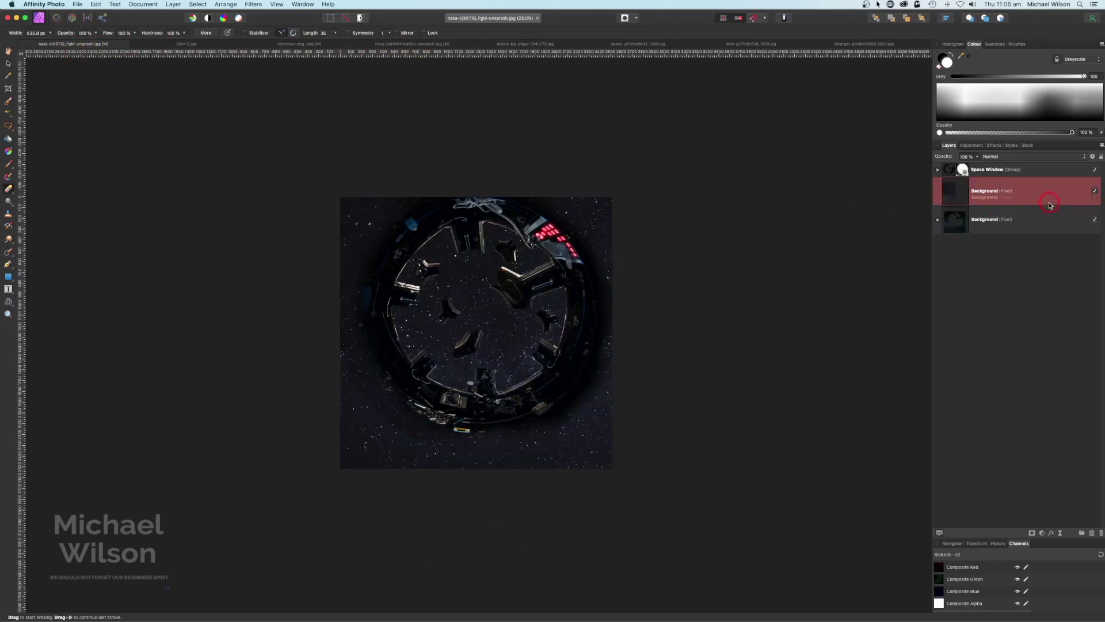
drag(1049, 204, 1000, 239)
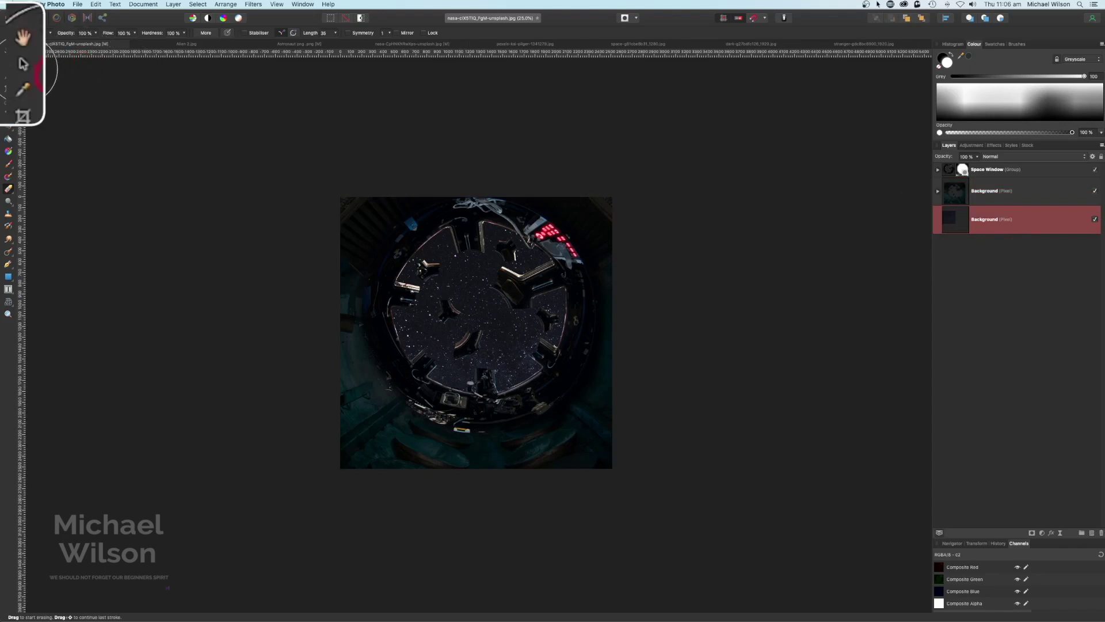
- Scale the starfield layer down to slightly wider than the canvas, centre it behind the window openings and deselect it
click(9, 63)
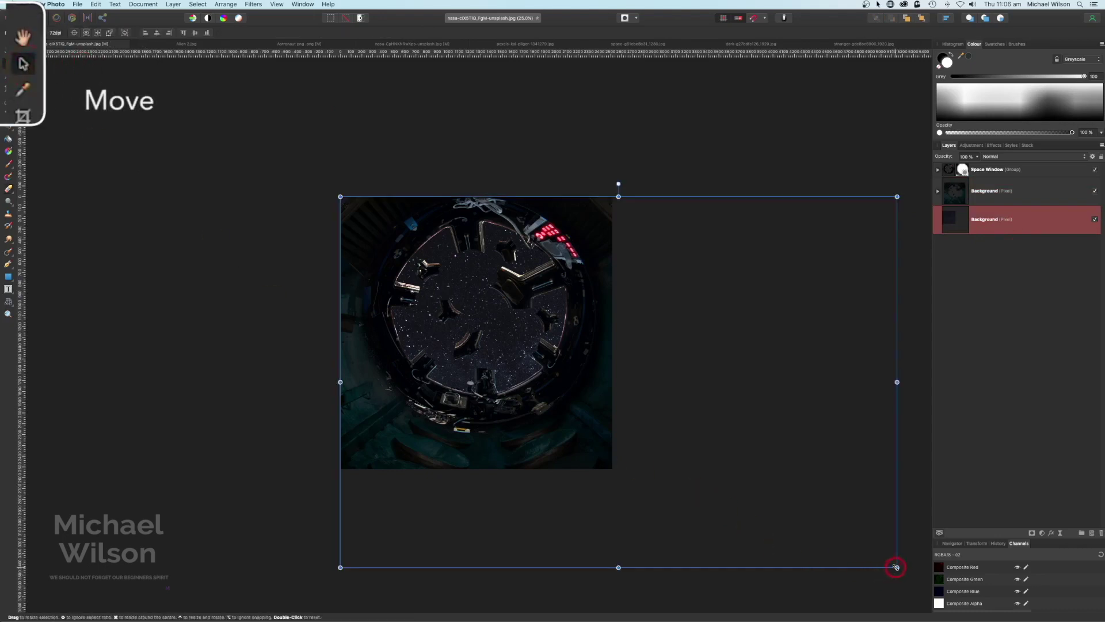
drag(896, 567, 607, 387)
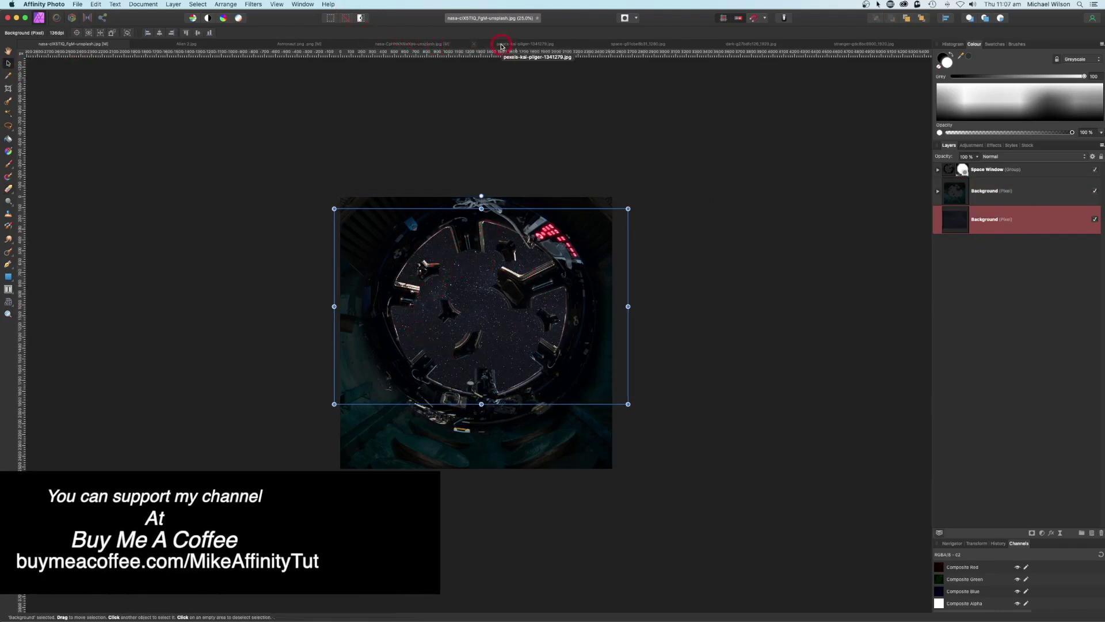
click(528, 114)
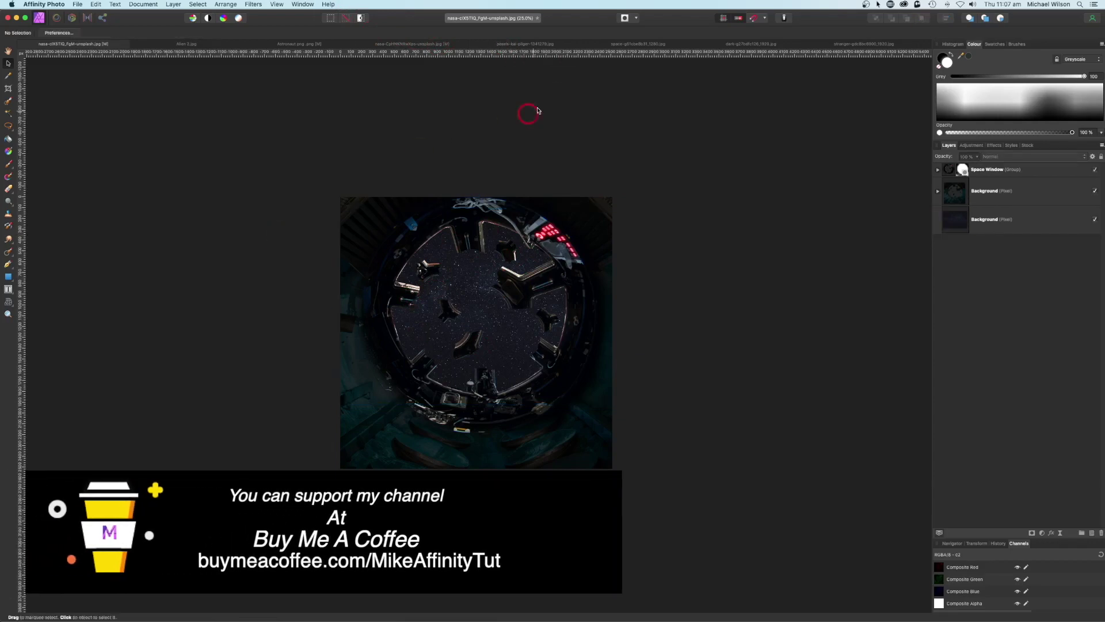
- Copy the purple nebula photo into the composite directly above the starfield layer and set its blend mode to Screen
click(639, 45)
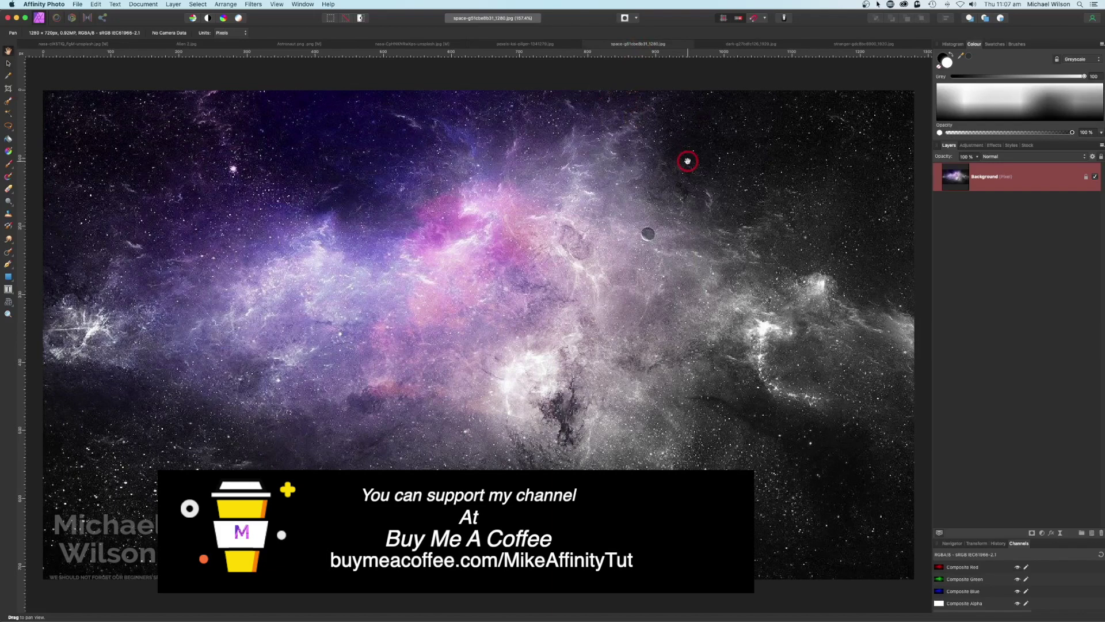
click(73, 44)
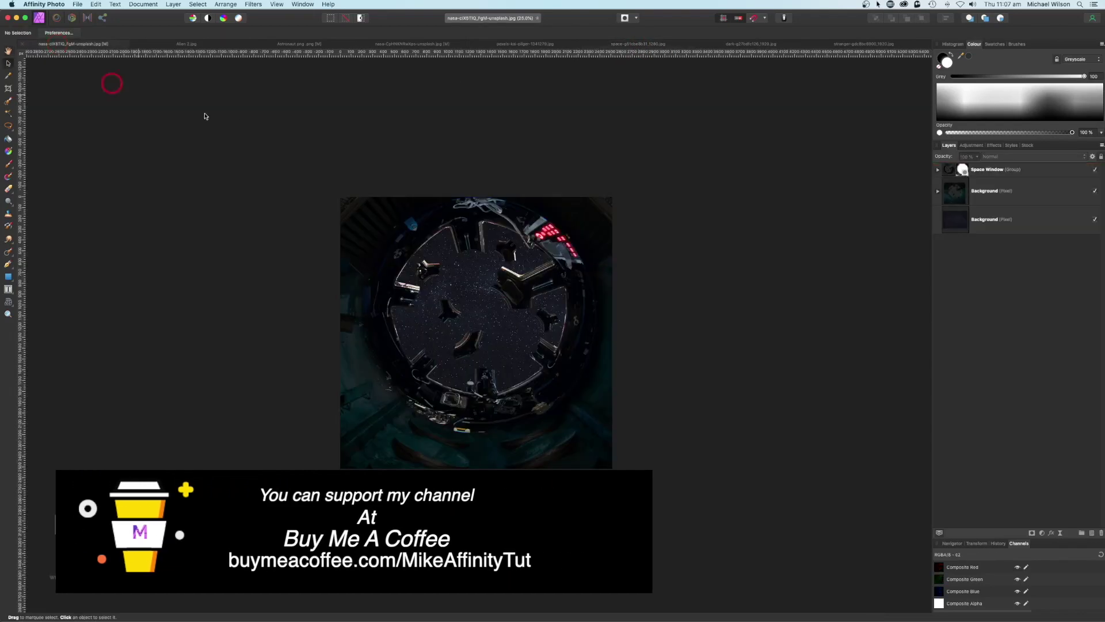
click(996, 224)
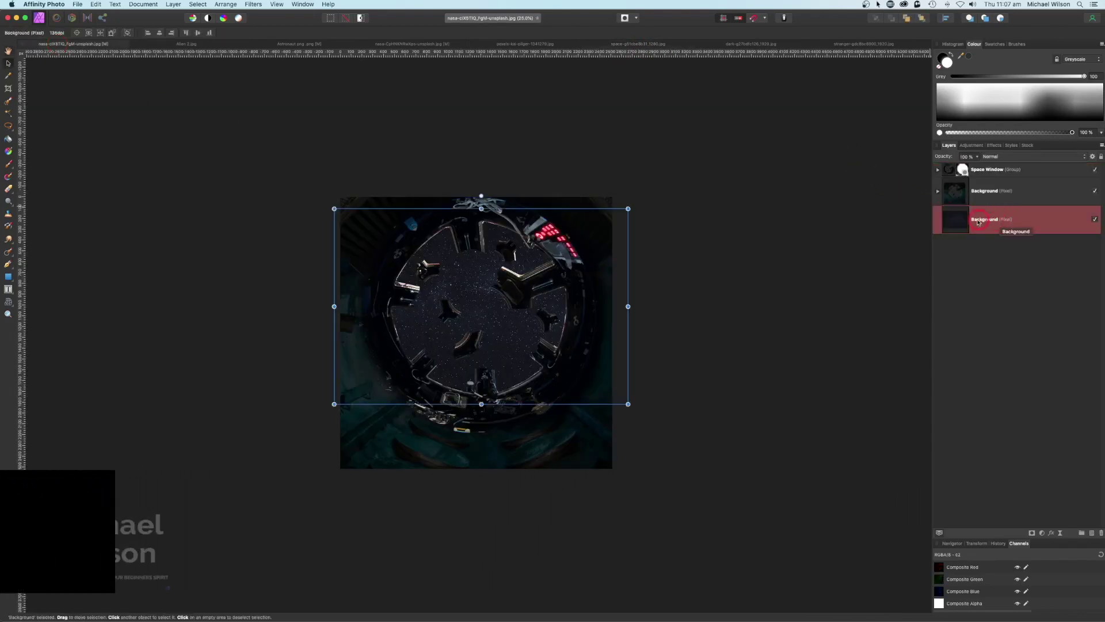
key(super+v)
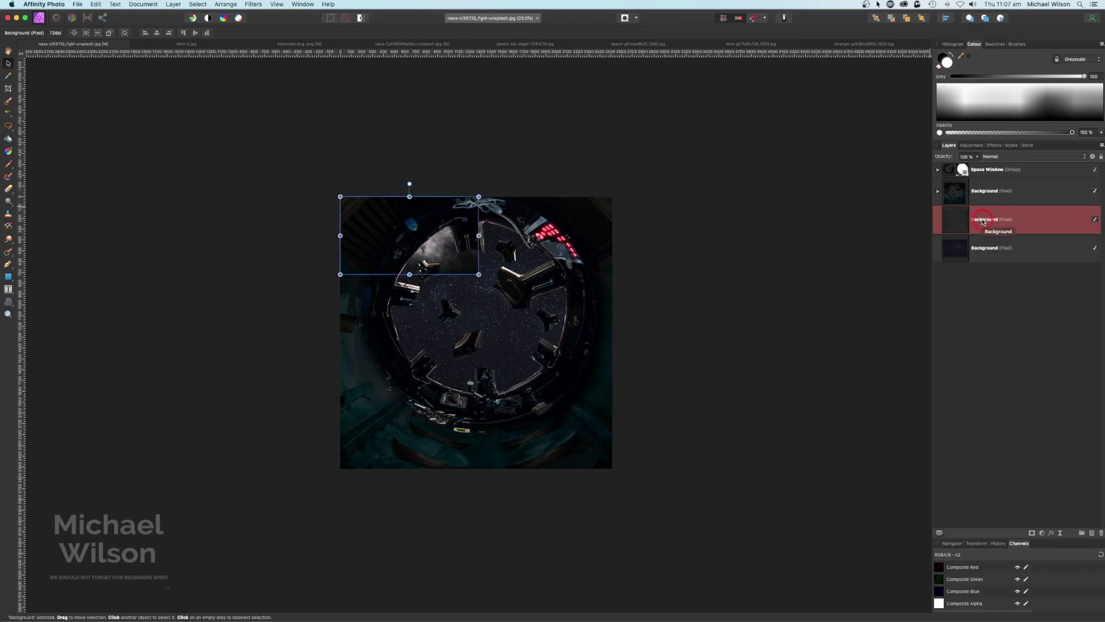
click(999, 157)
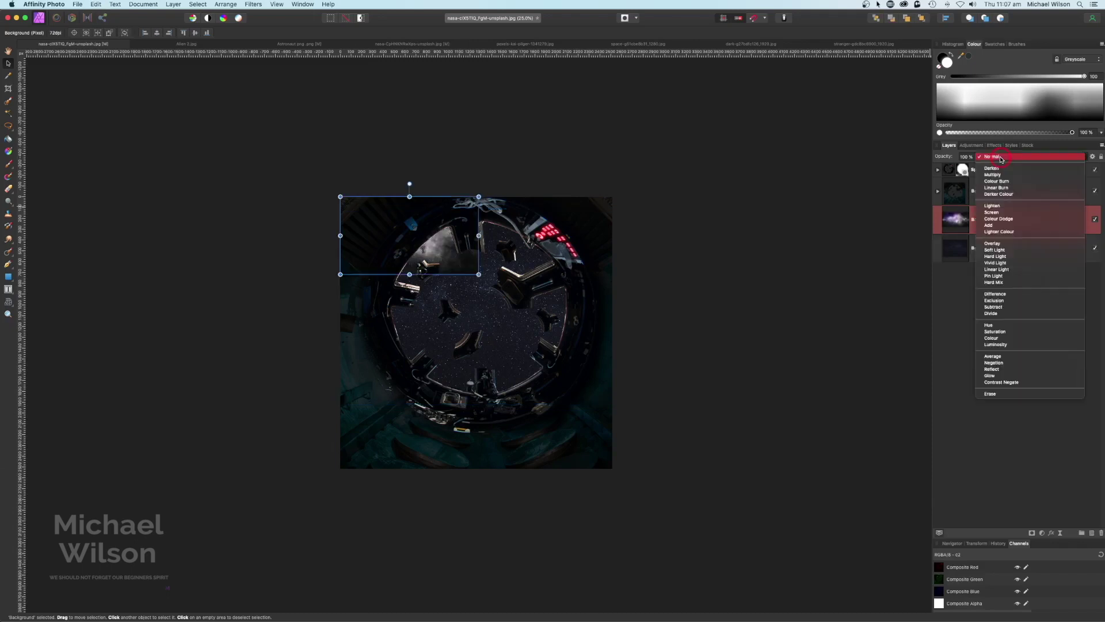
click(998, 211)
- Enlarge and position the nebula layer so it fills the window openings, and lower its opacity to 50%
drag(478, 274, 696, 465)
drag(678, 400, 594, 403)
drag(577, 334, 586, 332)
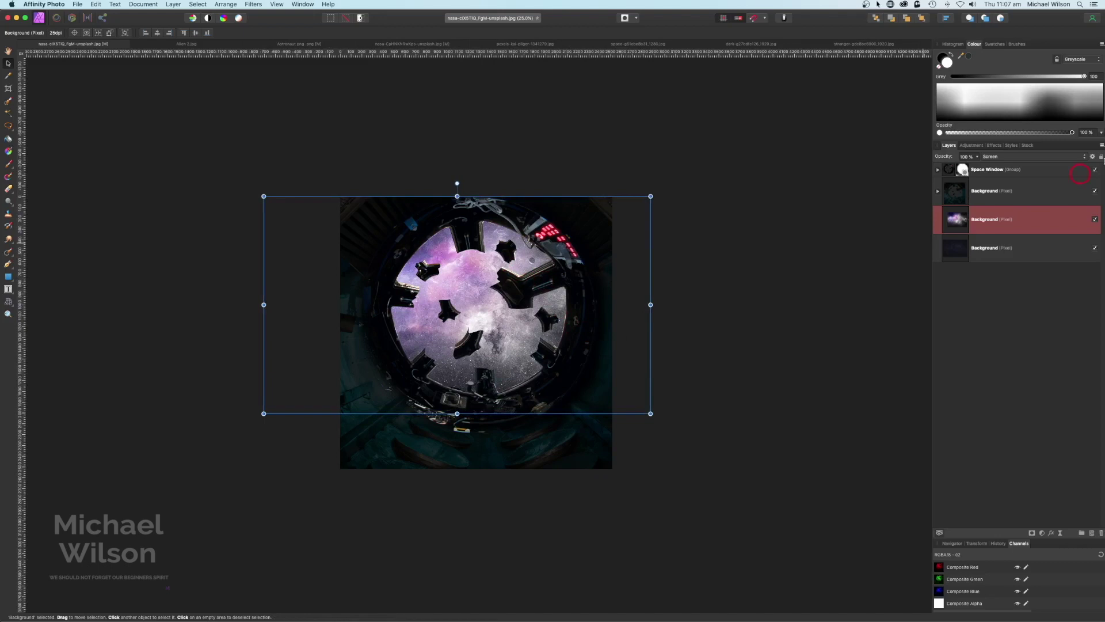
click(978, 157)
drag(975, 167, 942, 168)
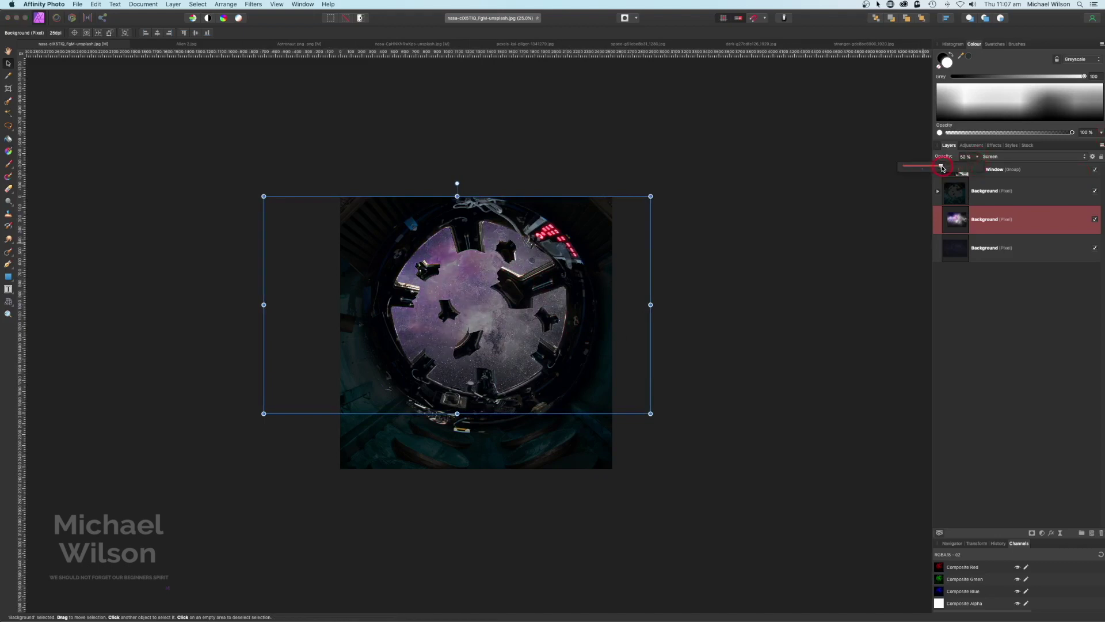
click(707, 280)
click(714, 294)
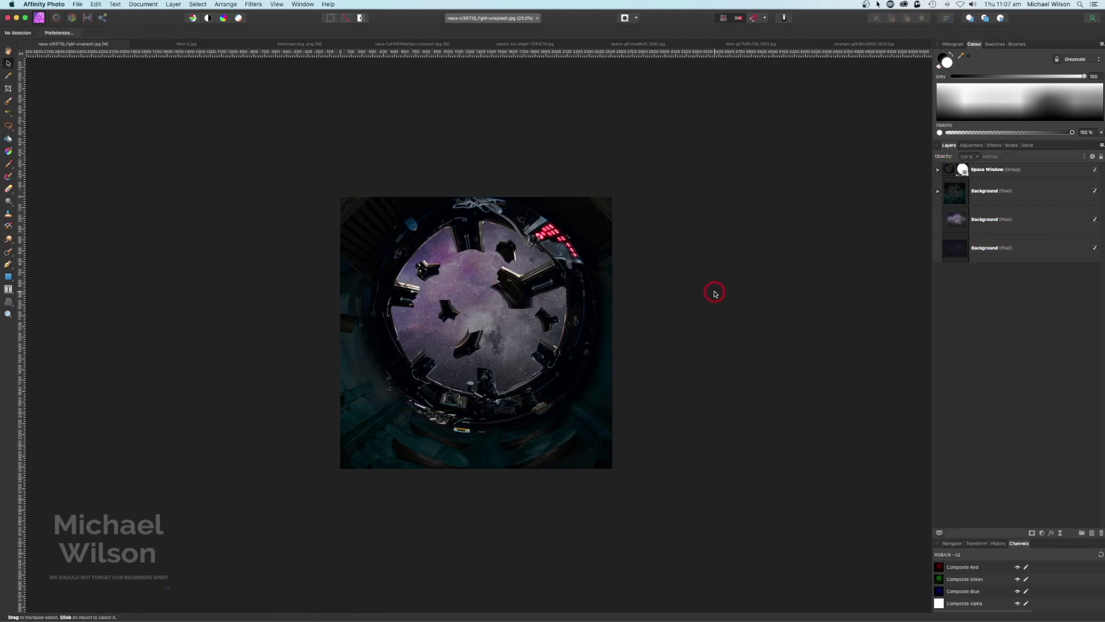
- In the astronaut document, group the glowing visor layer with the cut-out astronaut layer below it
key(super+equal)
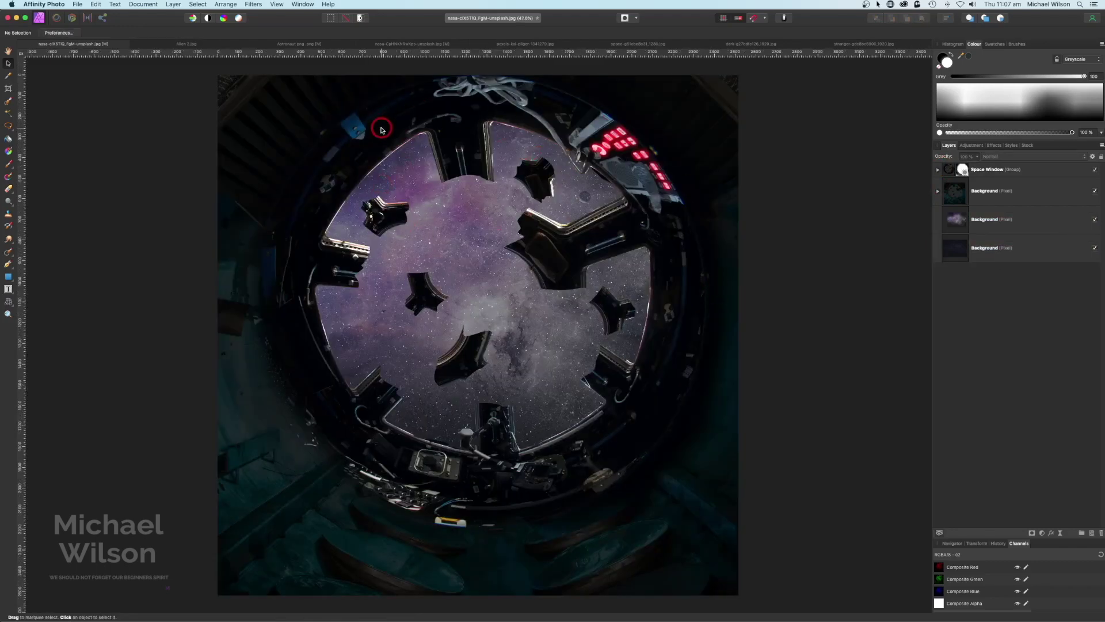
click(309, 45)
click(282, 46)
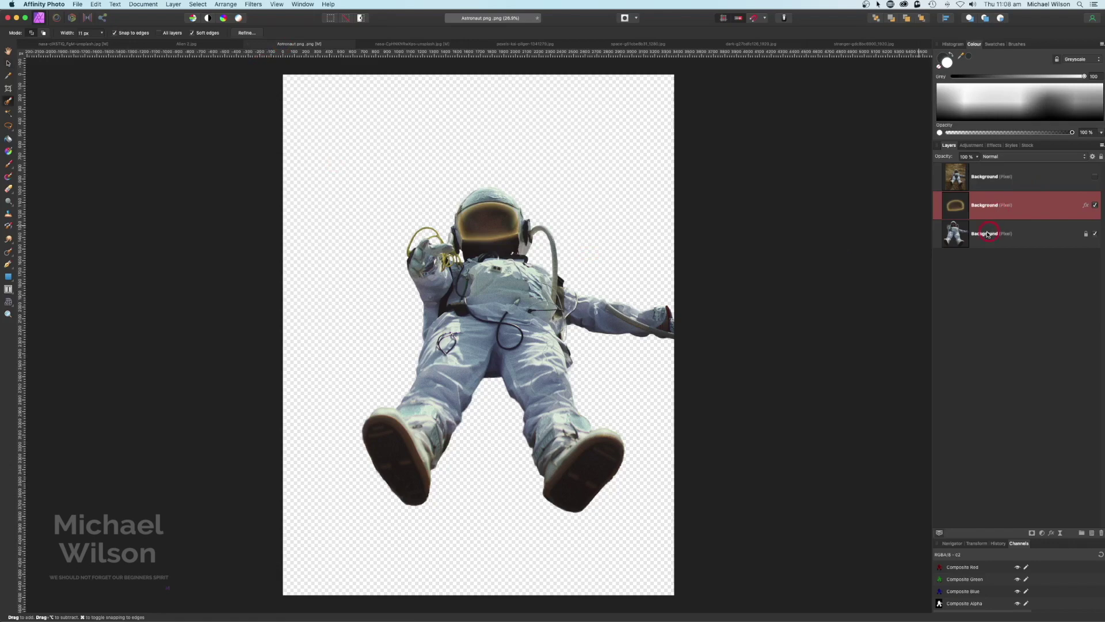
click(986, 206)
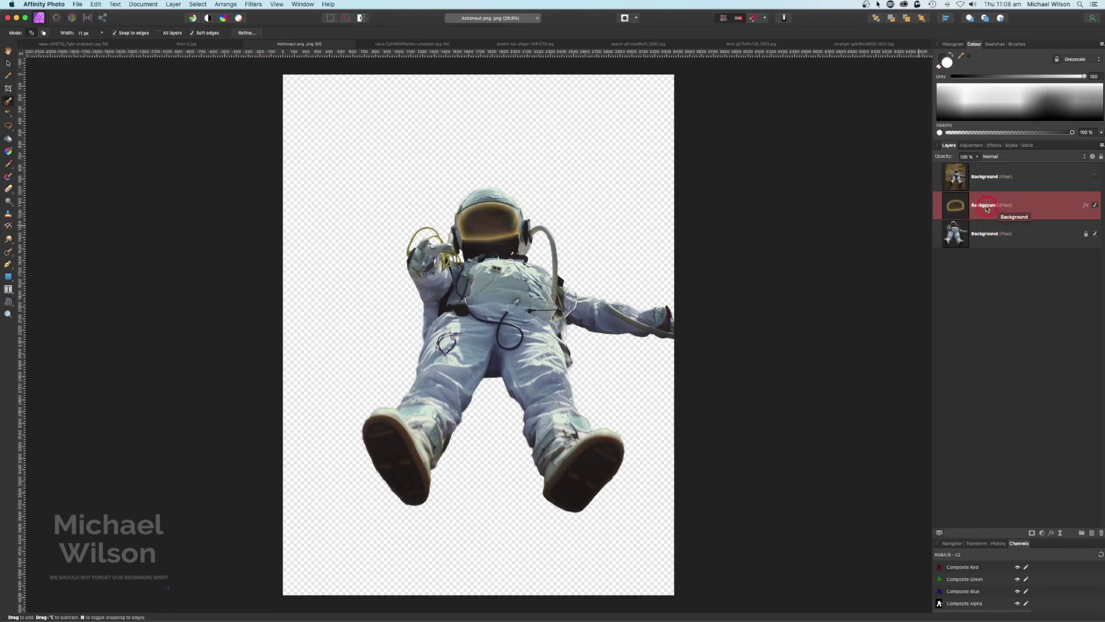
shift+click(994, 236)
key(super+g)
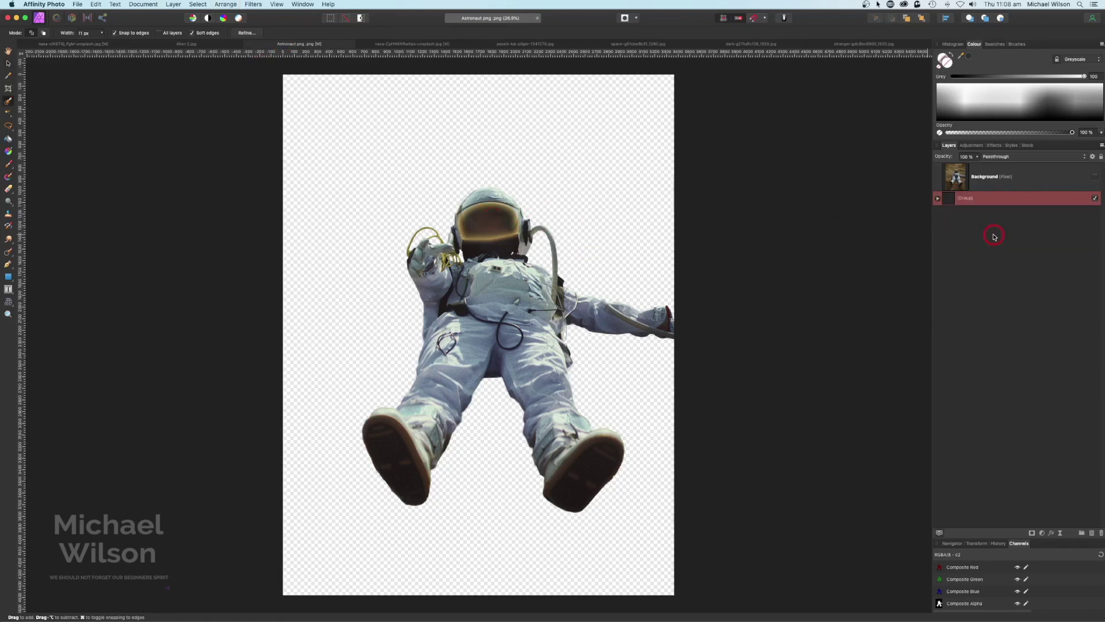
- Rename the new astronaut group to Space man
double_click(966, 199)
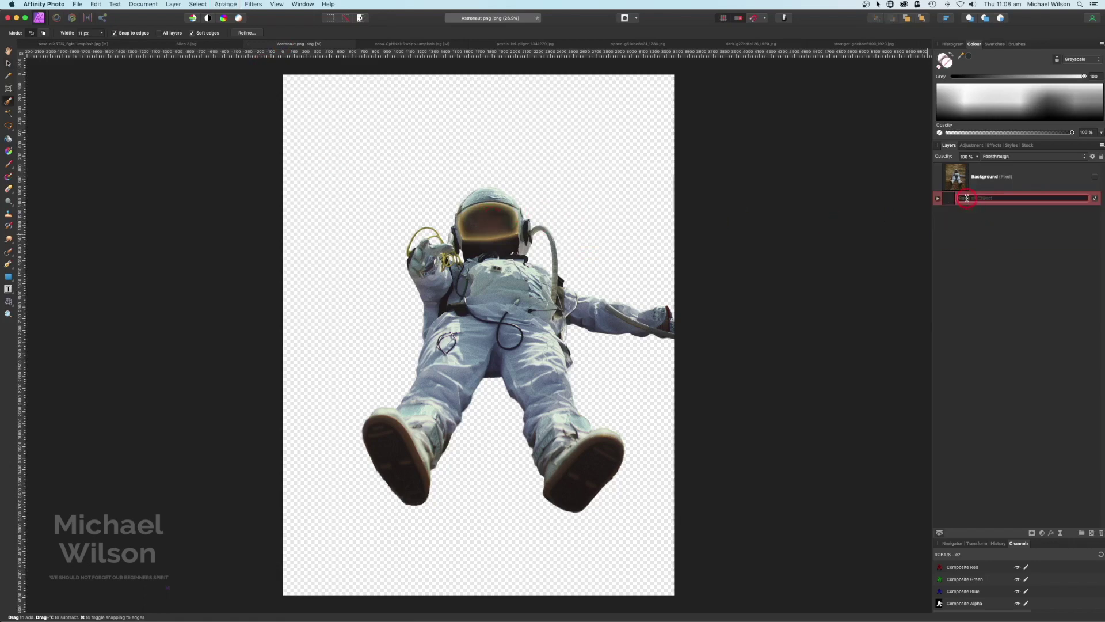
text(S)
text(pace man)
key(Return)
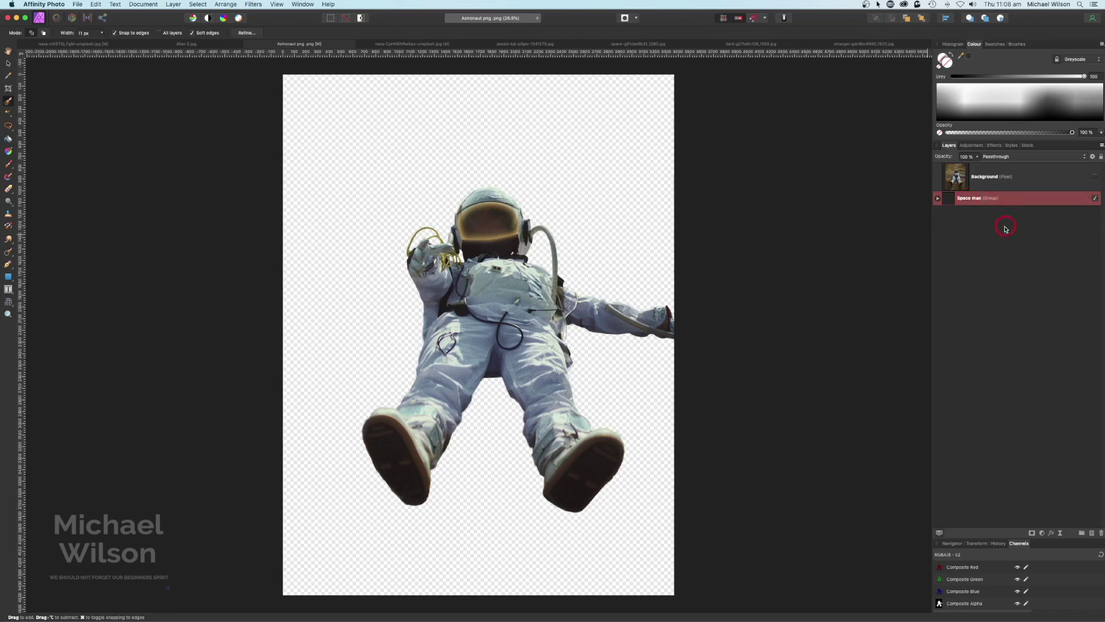
click(1006, 228)
- Copy the Space man group into the station composite, placing it above the Space Window group
click(967, 201)
click(73, 44)
click(811, 276)
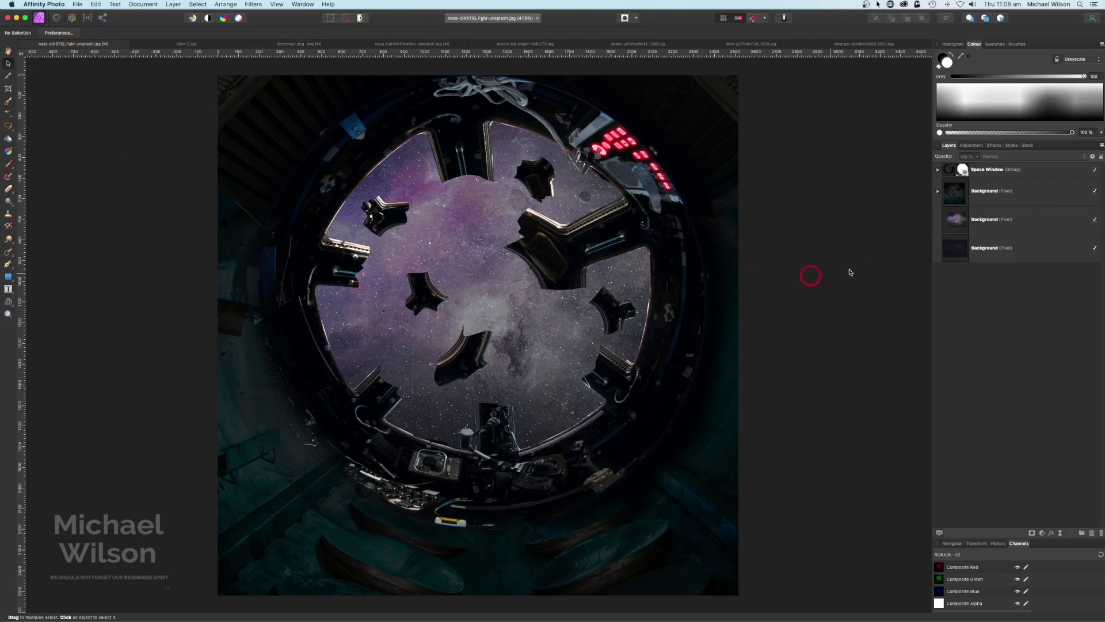
click(1000, 172)
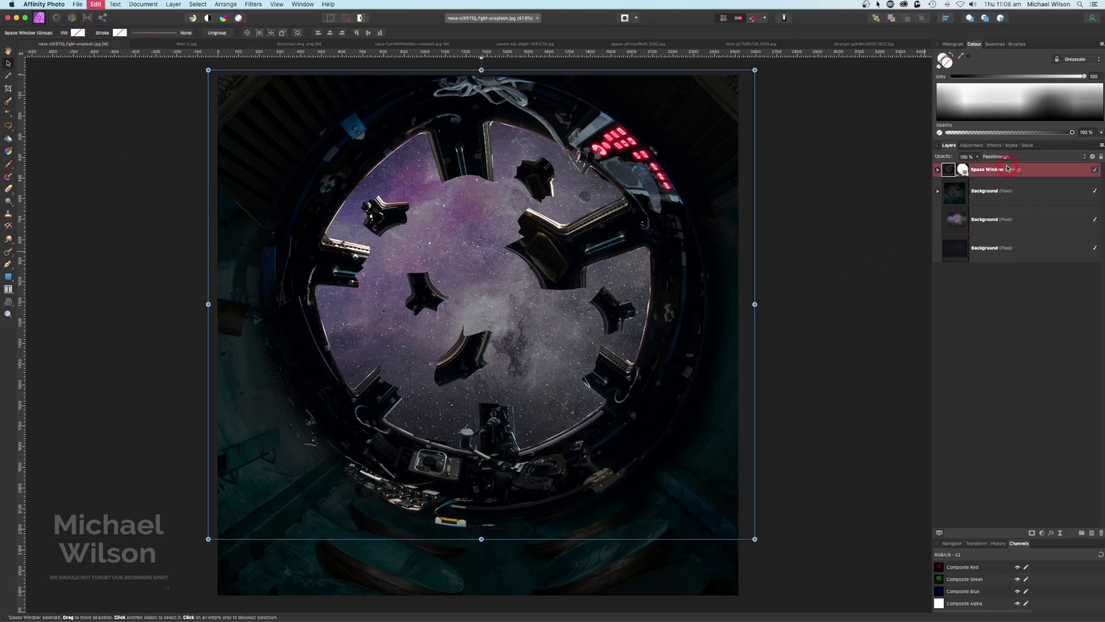
key(super+v)
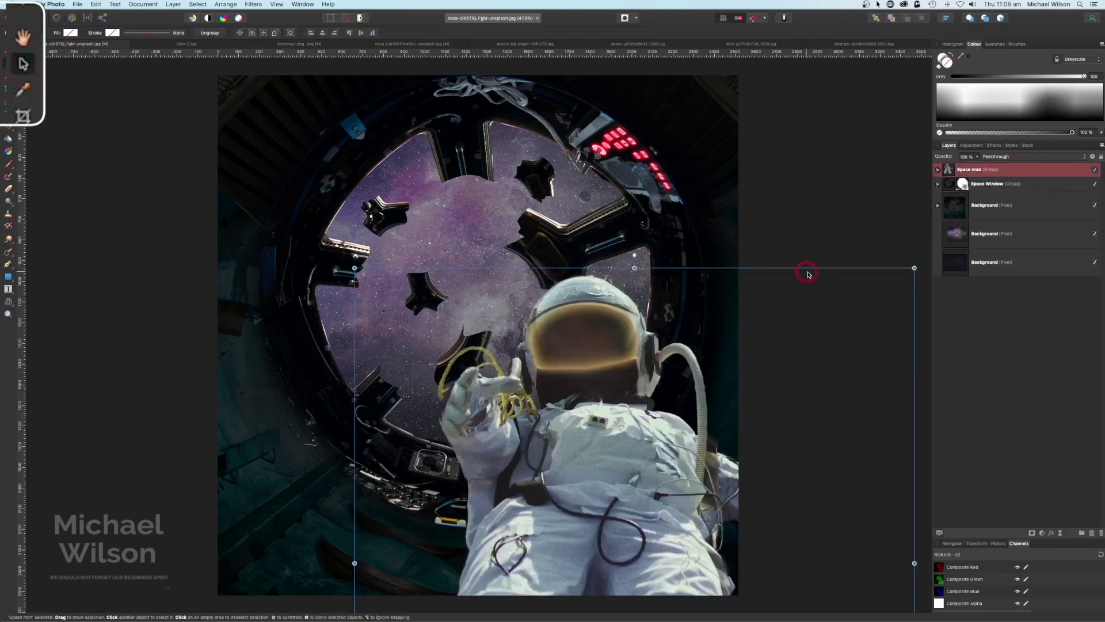
- Scale the astronaut down and move it up so the whole figure floats in front of the round window
drag(915, 268, 708, 192)
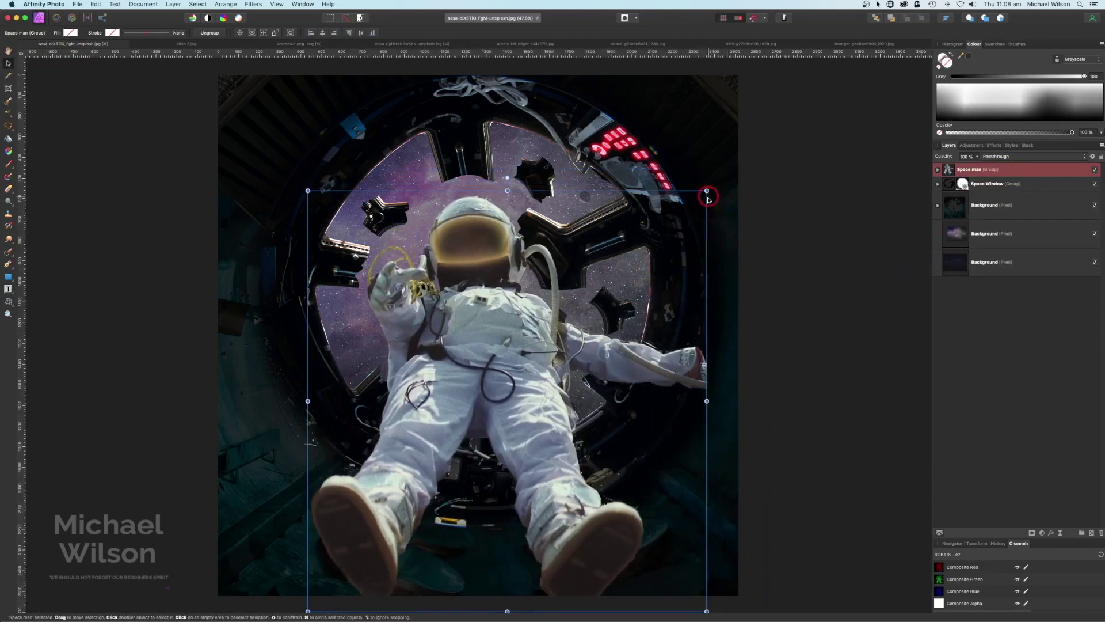
drag(671, 231, 667, 157)
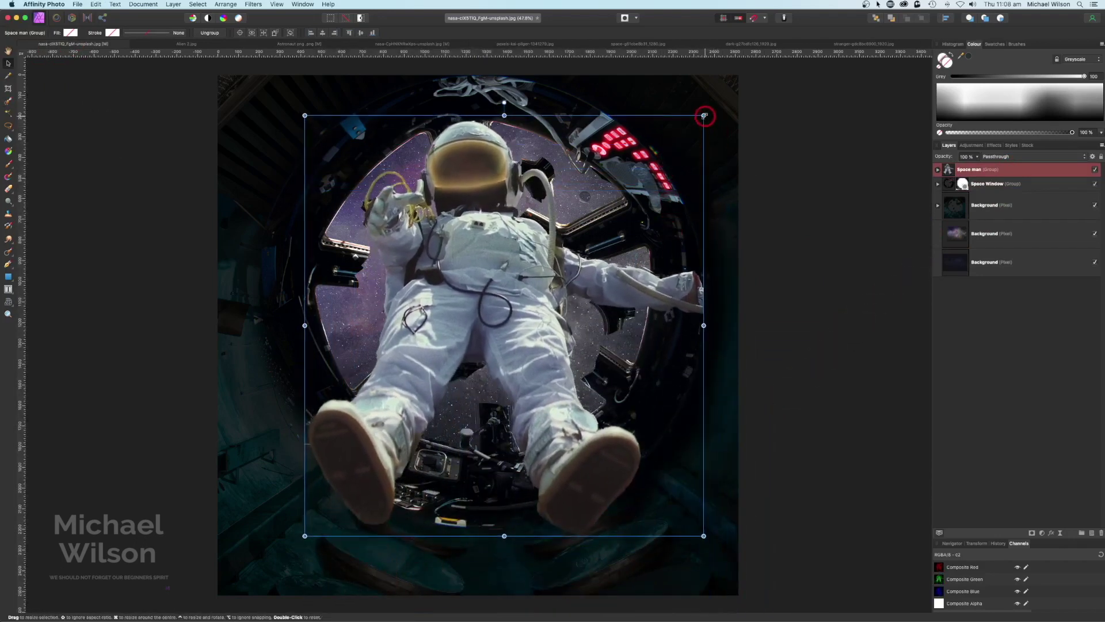
drag(705, 114, 659, 163)
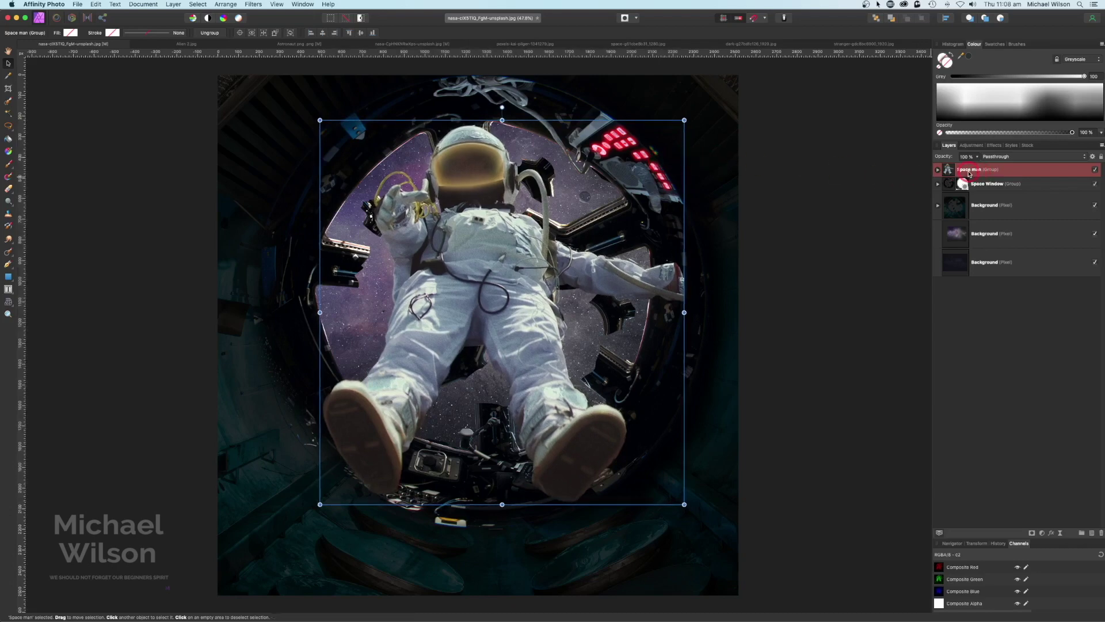
- Add an Exposure adjustment at the top of the Space man group and darken the astronaut to about -3.5
click(1042, 532)
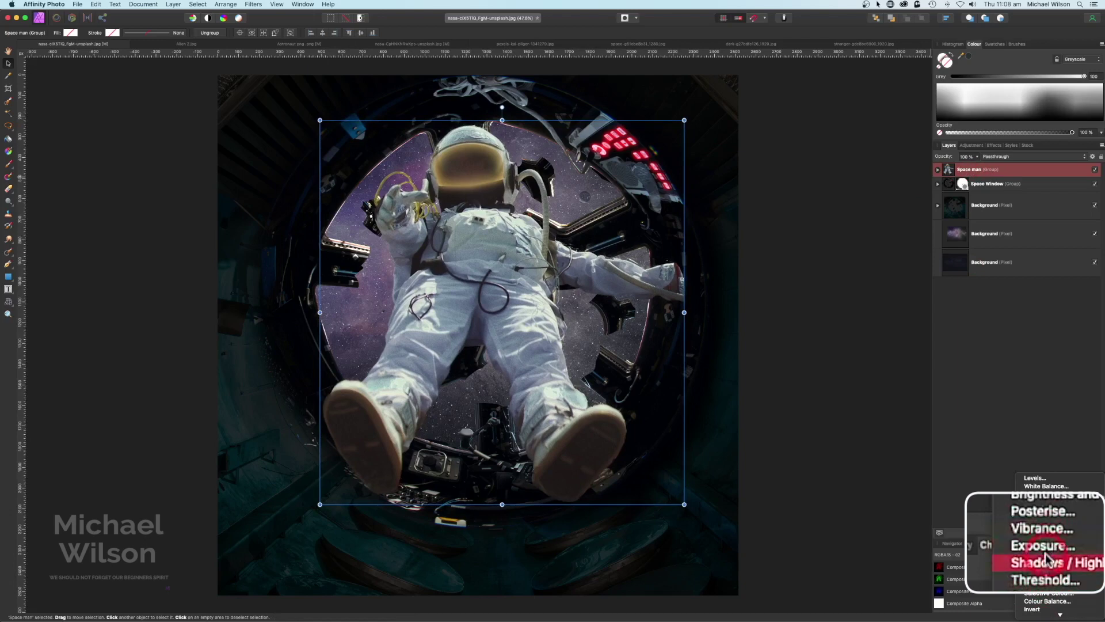
click(1045, 547)
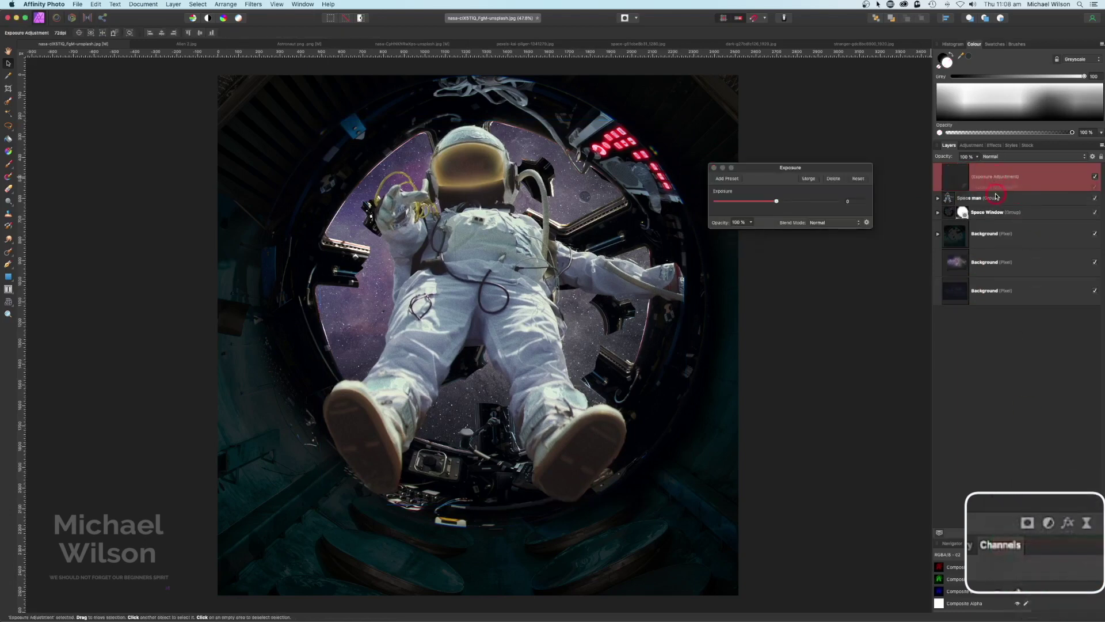
drag(996, 178, 1031, 200)
drag(768, 202, 753, 202)
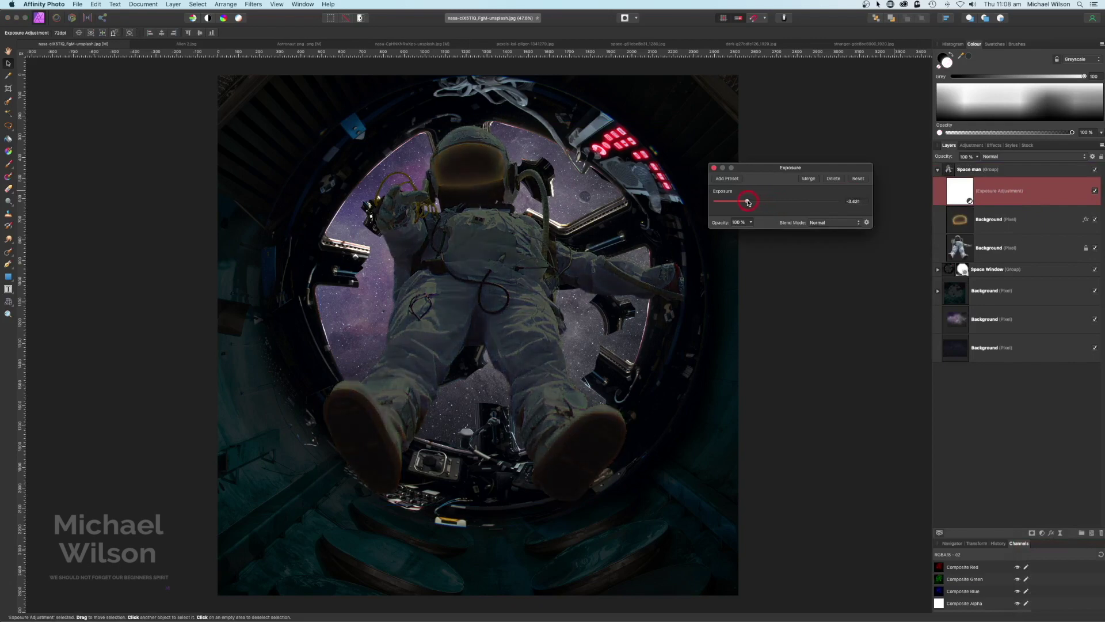
click(714, 169)
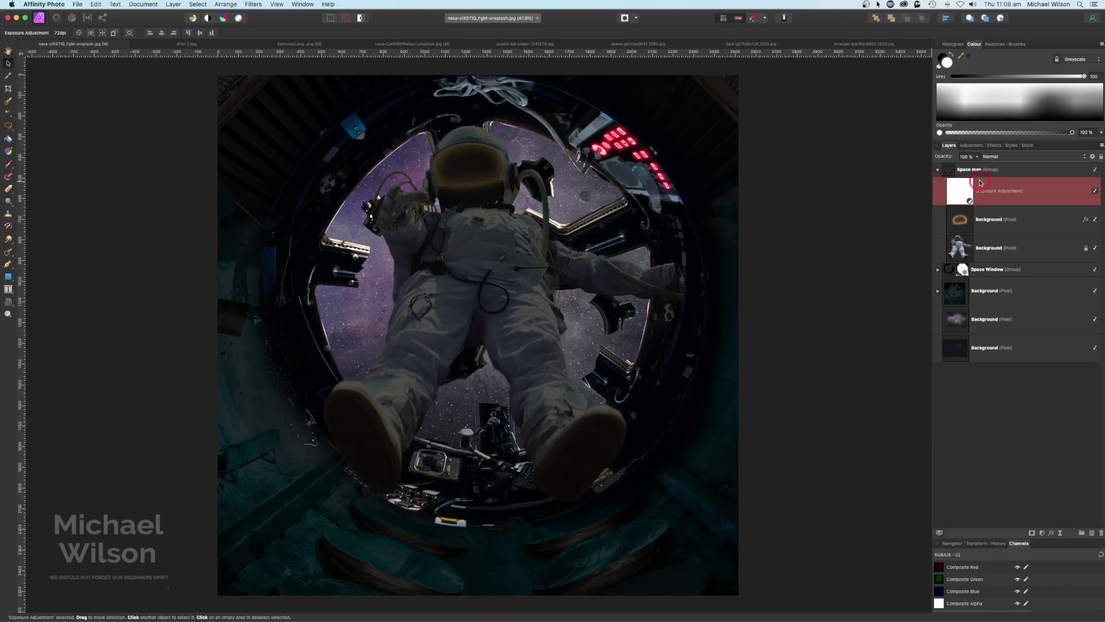
- Add a Selective Colour adjustment above the group's Exposure adjustment, setting the Neutrals to about 35% cyan and -20% yellow
click(1041, 532)
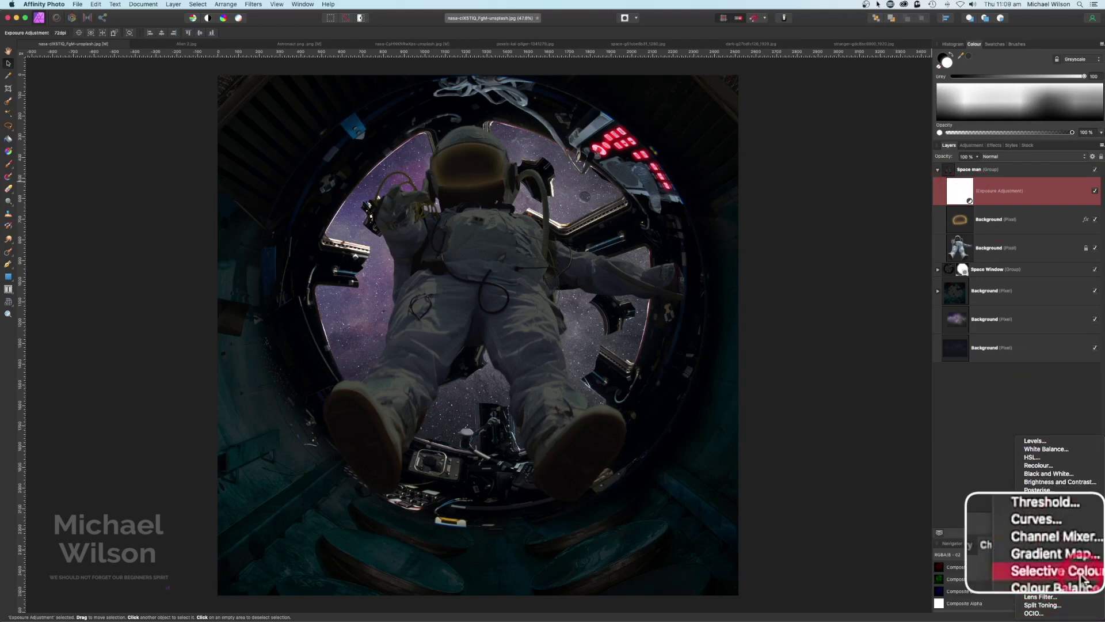
click(1074, 340)
click(993, 198)
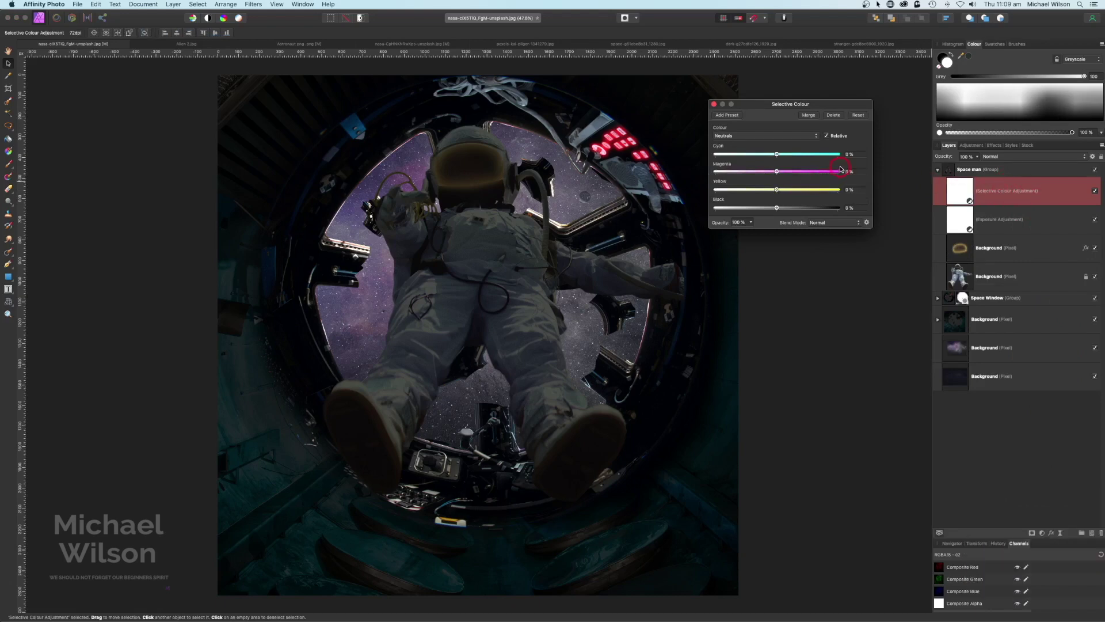
click(720, 137)
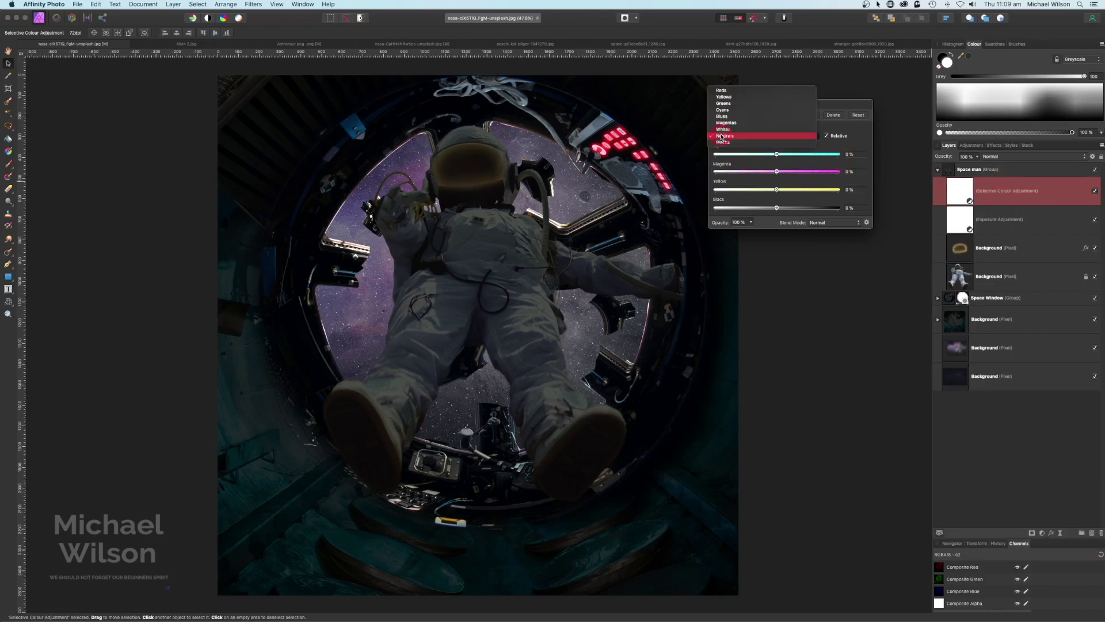
click(723, 136)
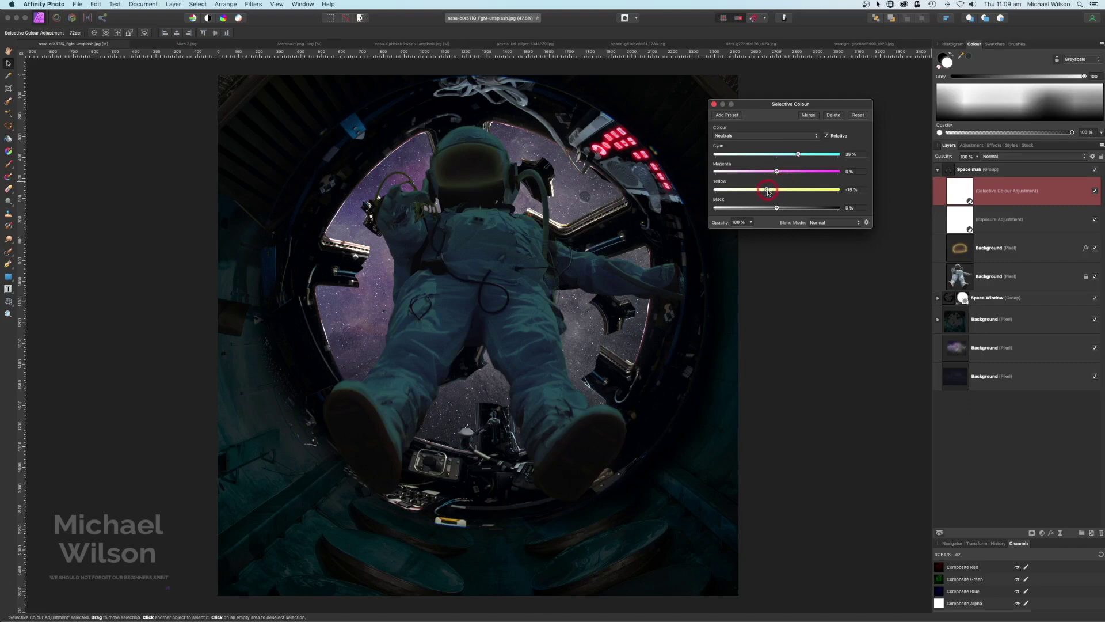
click(715, 106)
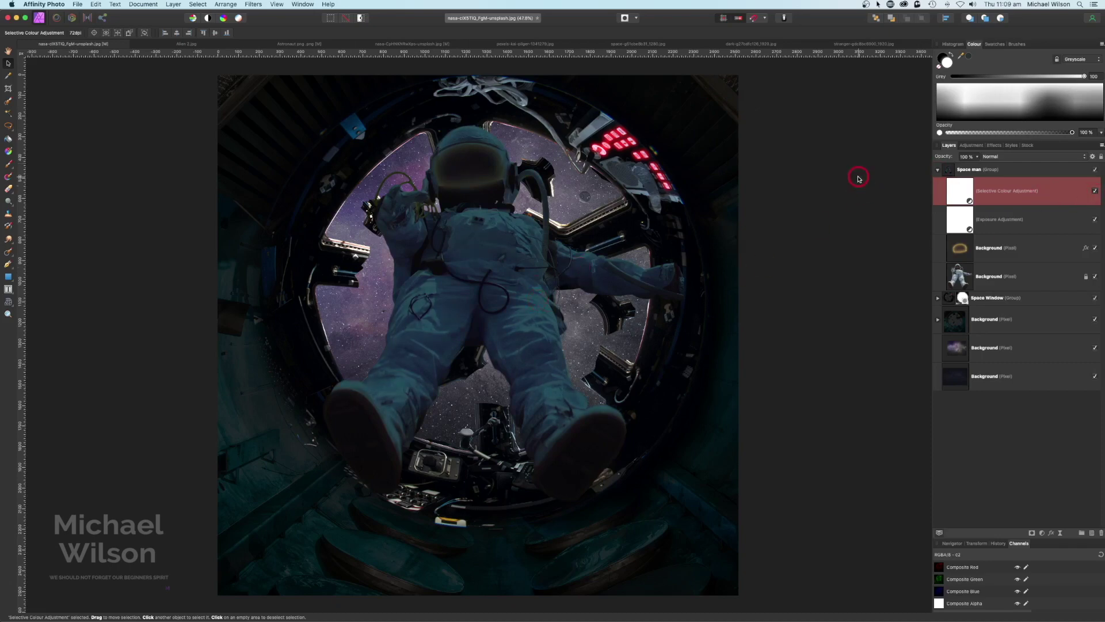
- Add a second Exposure adjustment at the top of the Space man group and set it to about 5.17
click(970, 171)
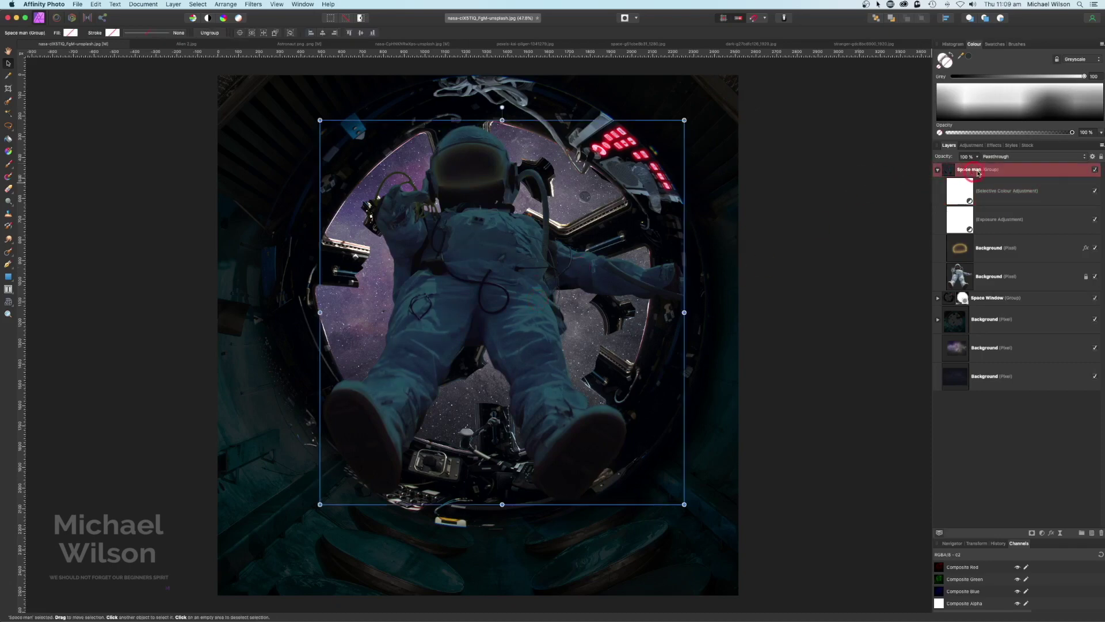
click(1041, 533)
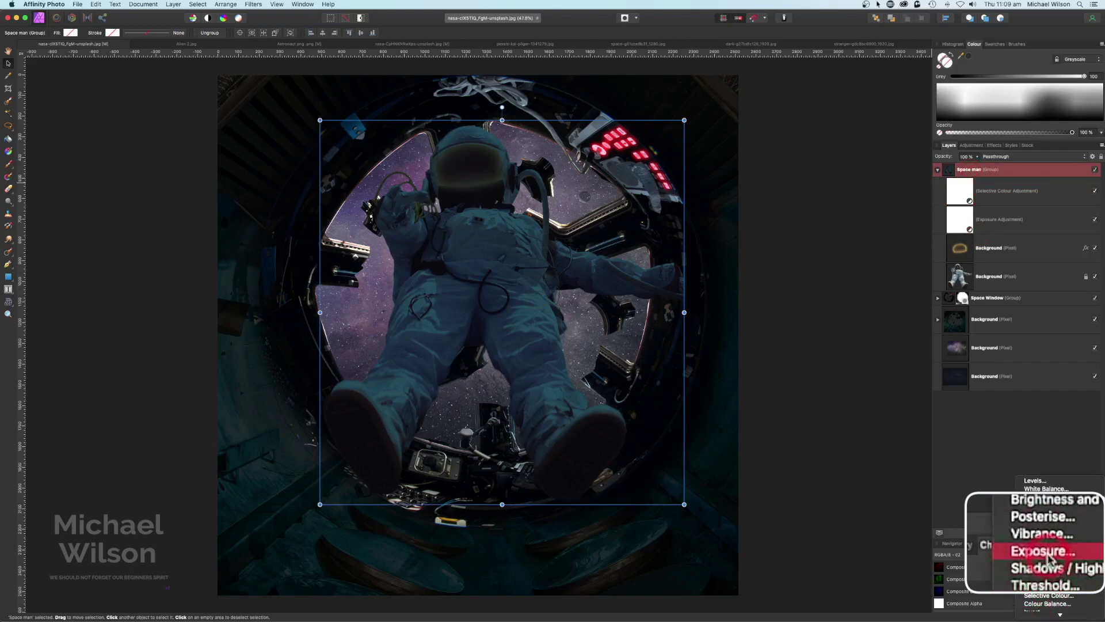
click(1046, 546)
click(1056, 546)
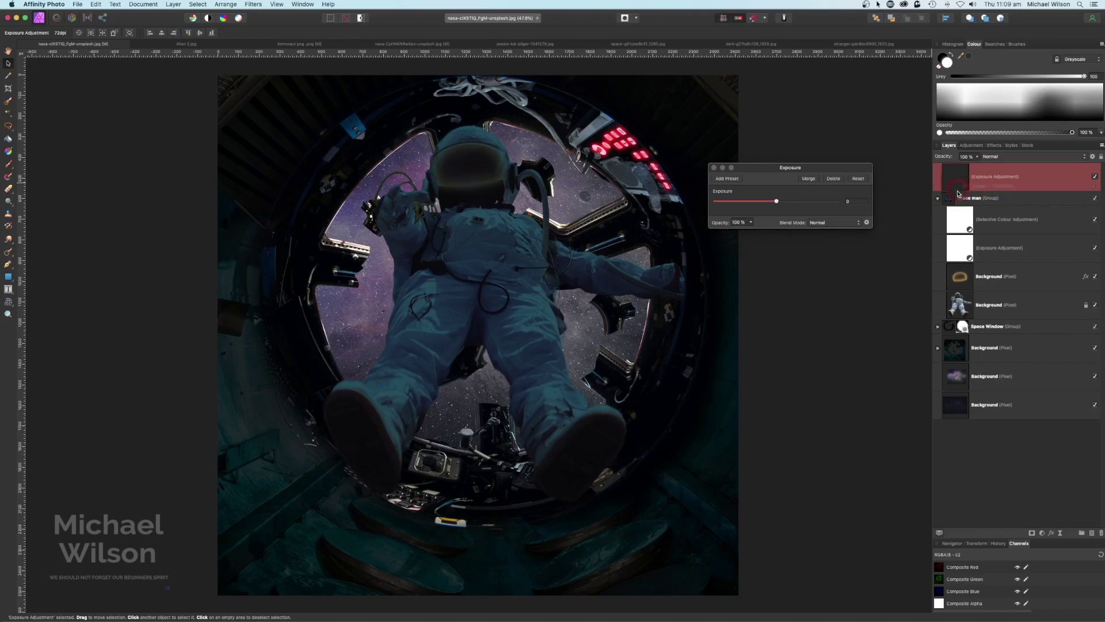
drag(955, 178, 988, 209)
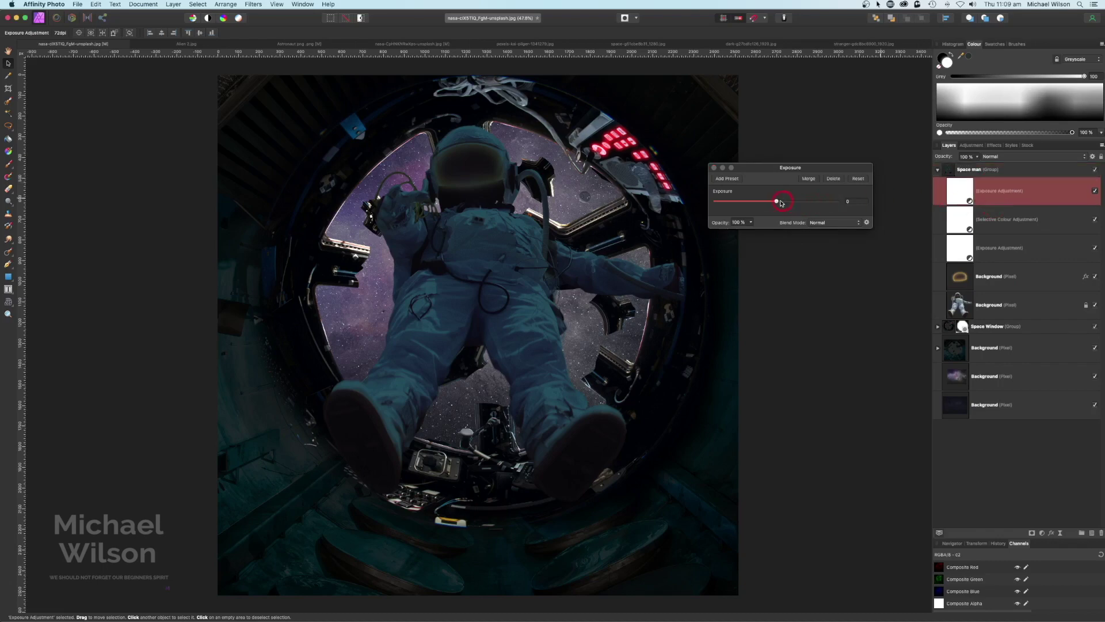
drag(781, 203, 811, 203)
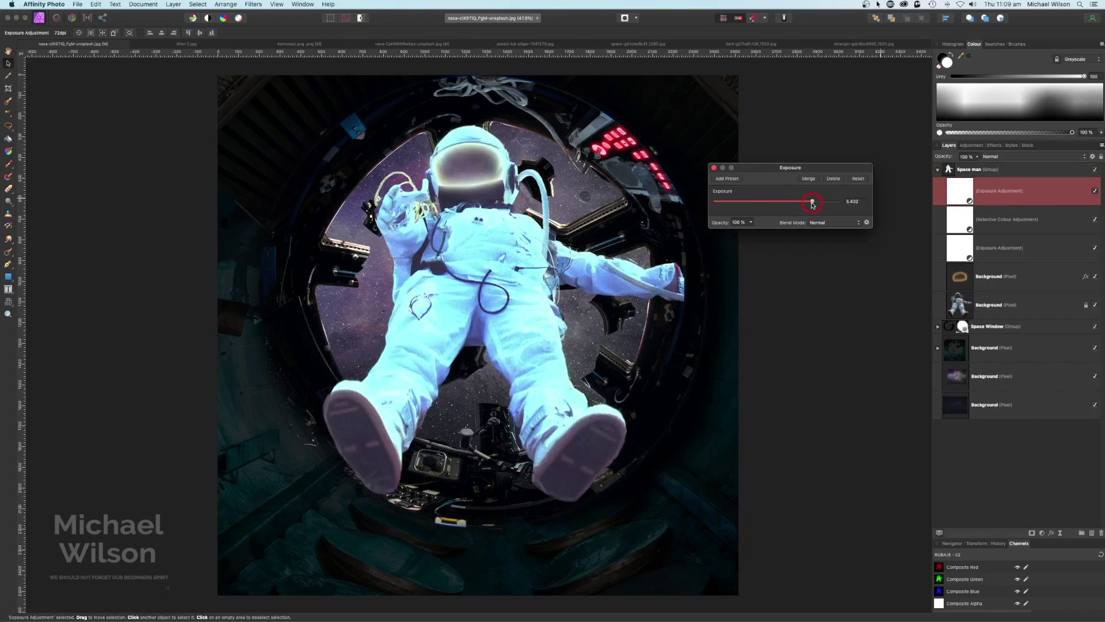
- Invert the brightening Exposure adjustment's mask to black and switch to the Paint Brush tool
click(959, 192)
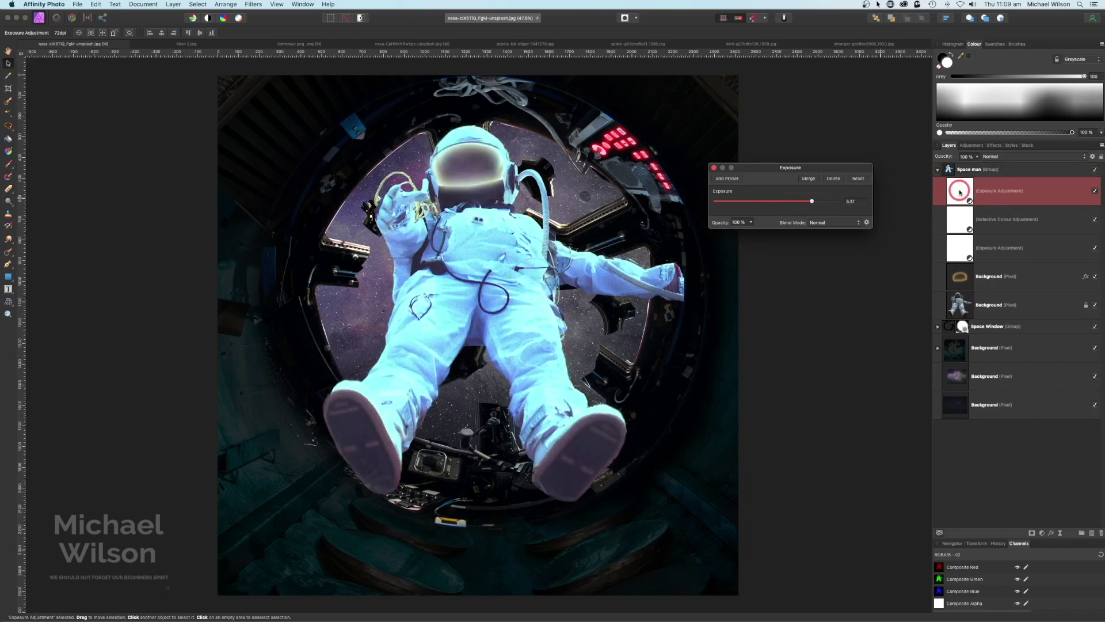
key(super+i)
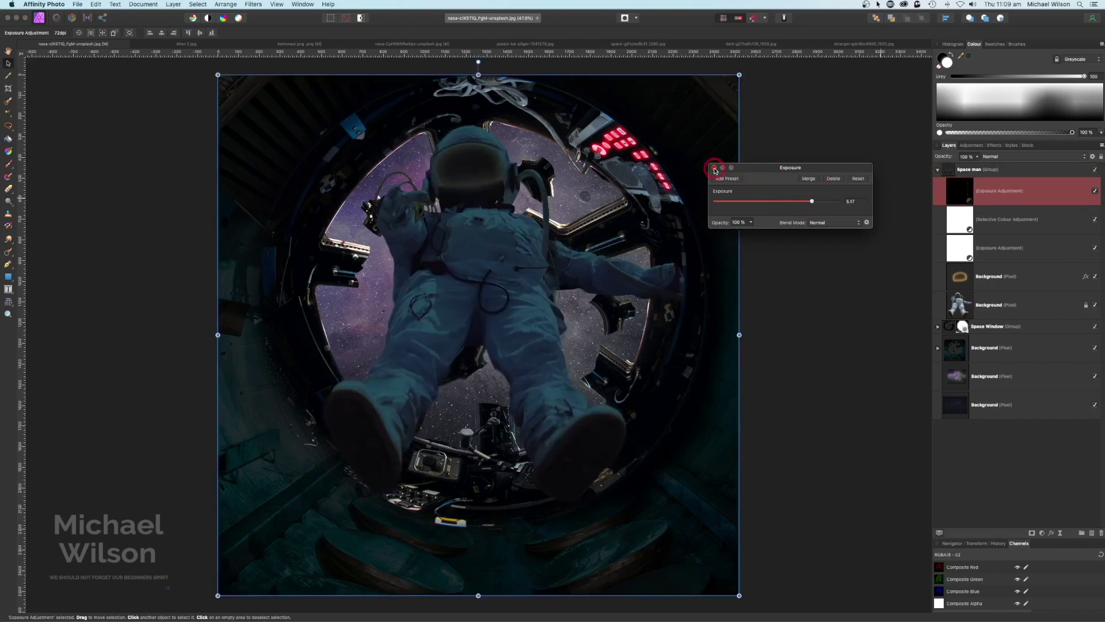
click(714, 170)
key(b)
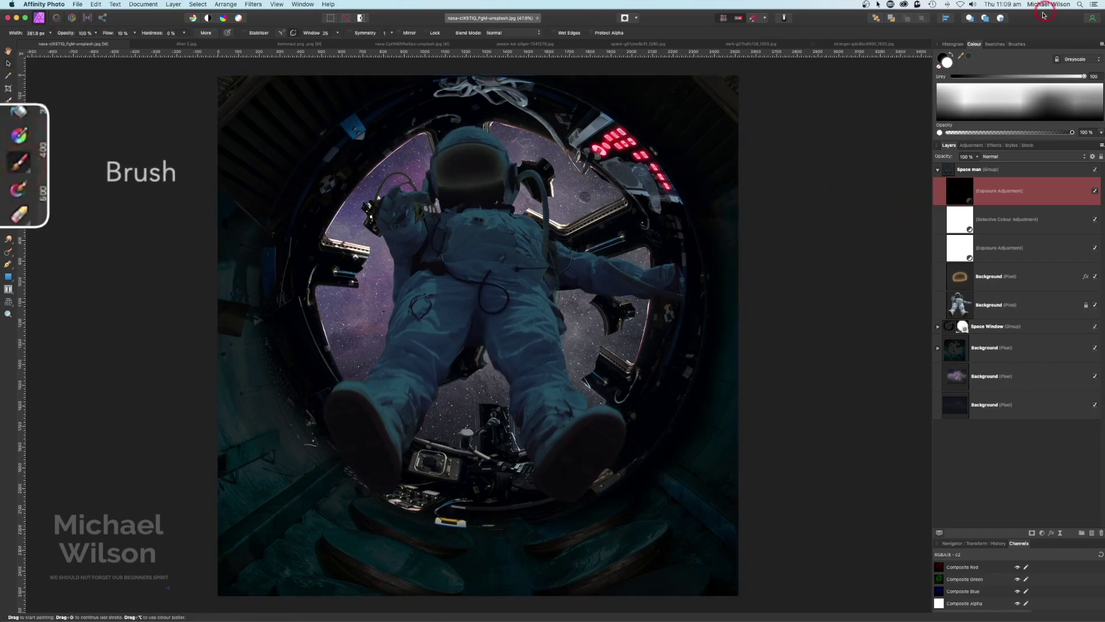
- Paint white on the brightening Exposure mask along the astronaut's edges and hoses with a soft Basic brush at 100% flow
click(1017, 44)
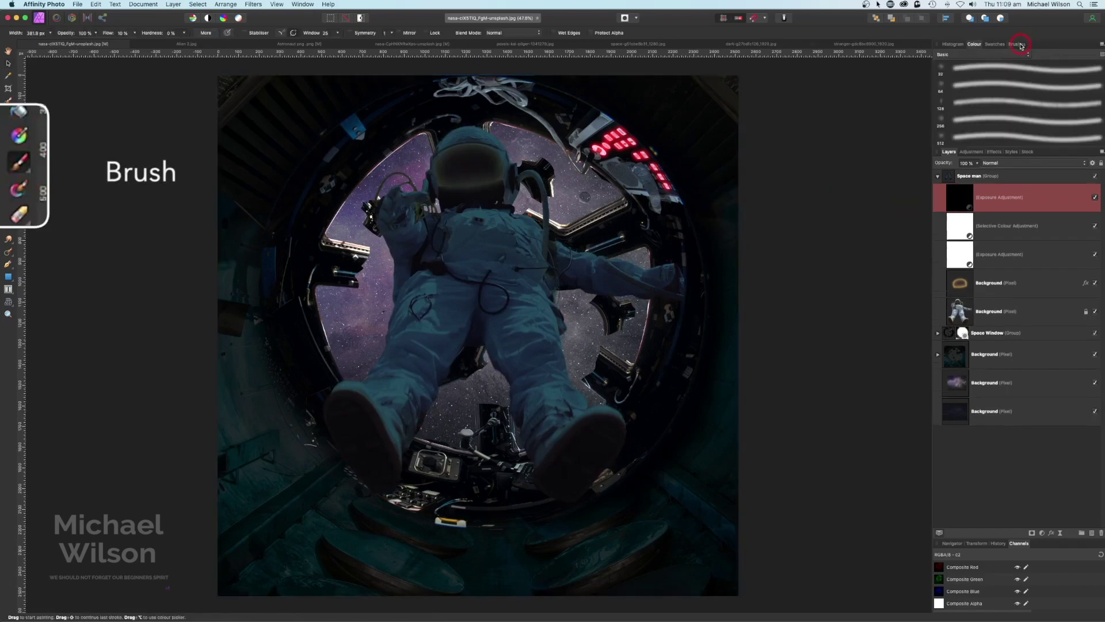
click(1000, 73)
click(974, 45)
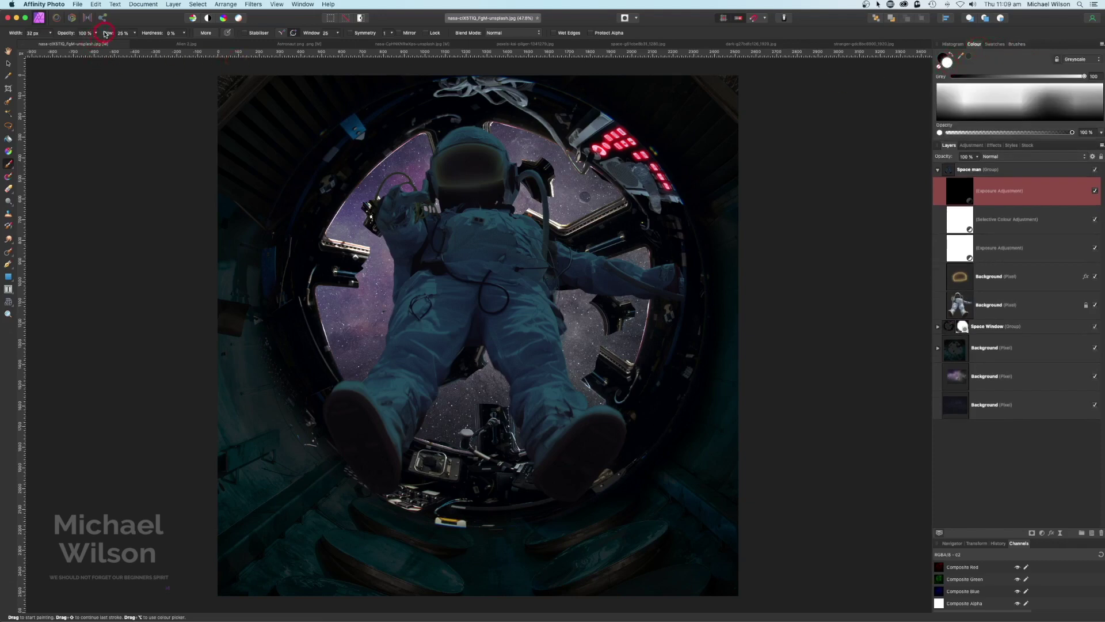
drag(105, 35, 179, 34)
mouse_move(429, 140)
mouse_down()
mouse_move(500, 123)
mouse_move(558, 218)
mouse_move(541, 204)
mouse_move(561, 166)
mouse_move(550, 170)
mouse_move(580, 236)
mouse_move(532, 199)
mouse_move(532, 214)
mouse_move(561, 213)
mouse_move(571, 238)
mouse_move(646, 258)
mouse_move(345, 265)
mouse_move(382, 248)
mouse_move(371, 352)
mouse_move(342, 372)
mouse_move(426, 444)
mouse_move(473, 355)
mouse_move(524, 479)
mouse_move(616, 365)
mouse_move(569, 314)
mouse_move(575, 370)
mouse_move(547, 107)
mouse_move(524, 151)
mouse_move(420, 167)
mouse_move(365, 204)
mouse_move(385, 180)
mouse_up()
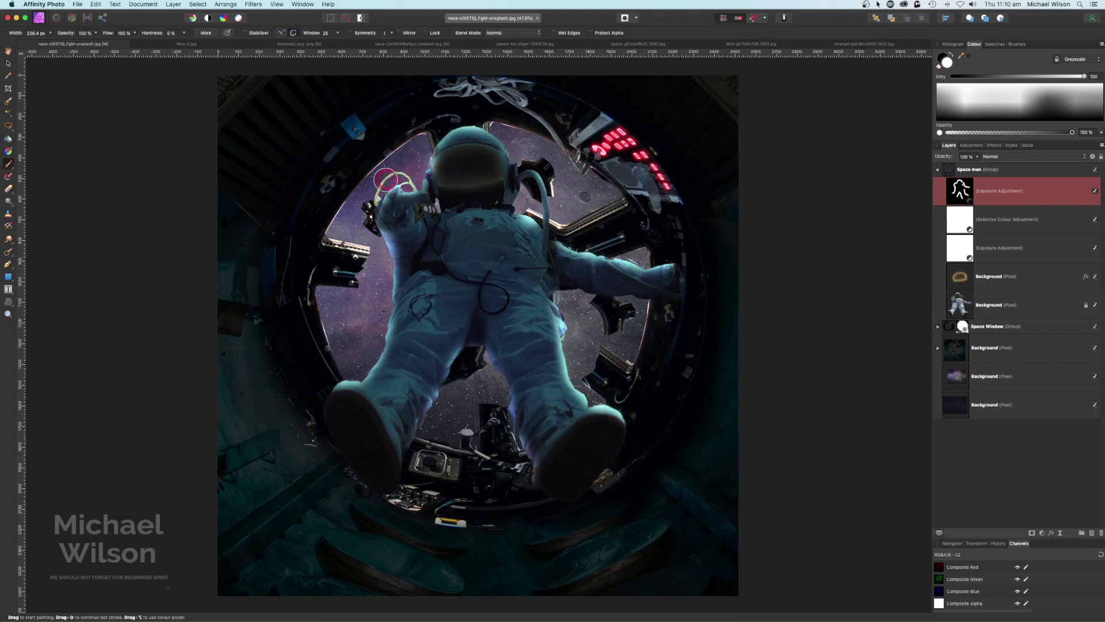
drag(567, 193, 504, 151)
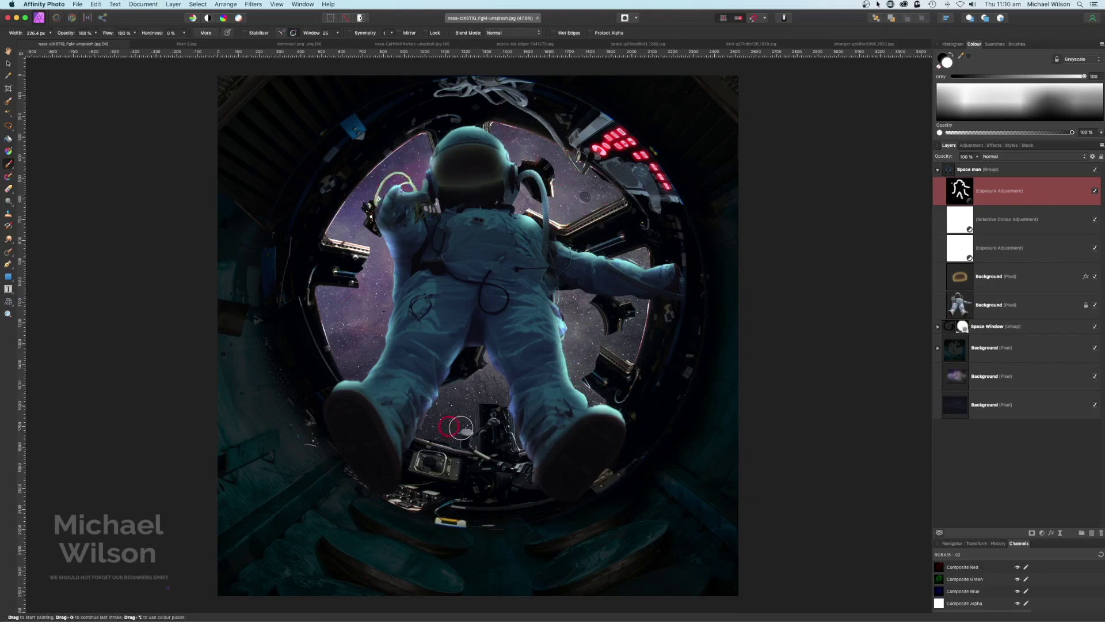
- Move the debris piece near the raised hand out of the Space Window group to the layer stack's top and place it beside the thigh
click(939, 170)
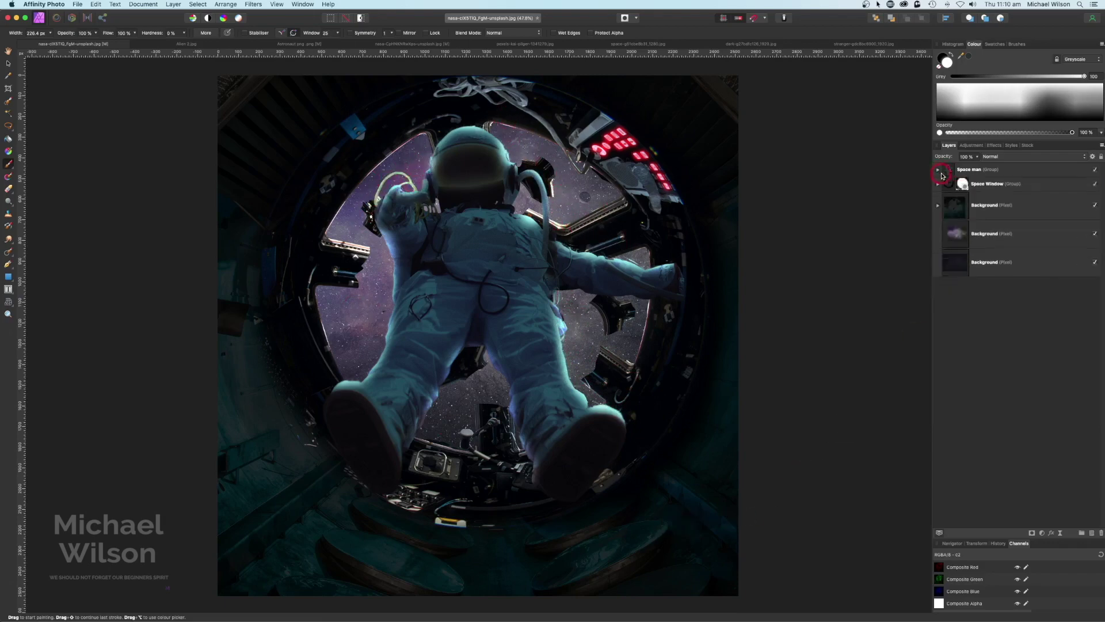
click(962, 173)
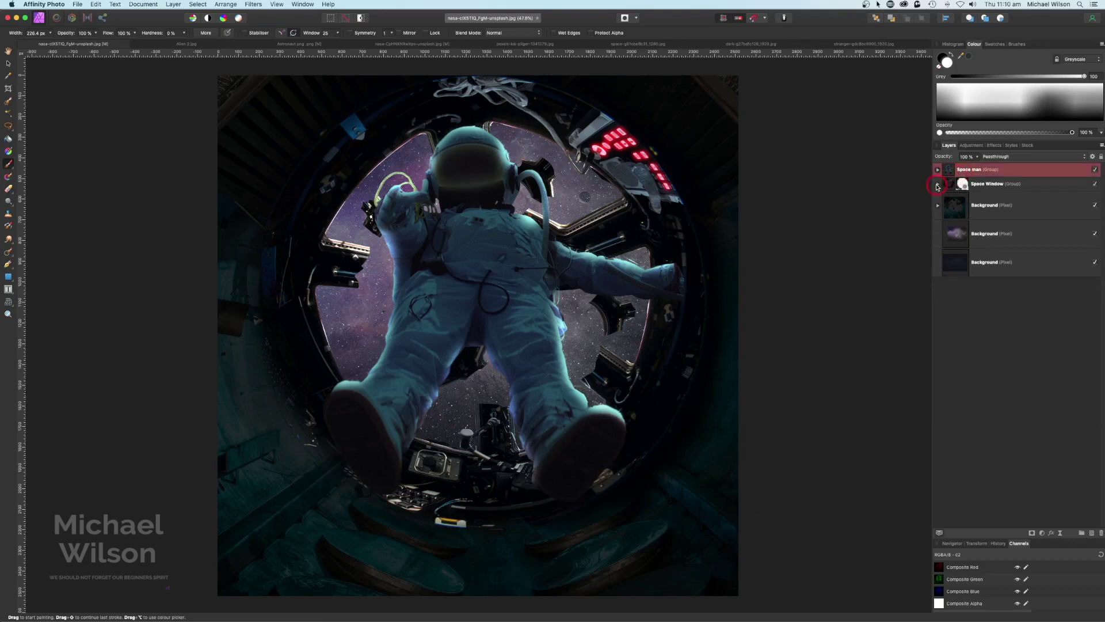
click(938, 184)
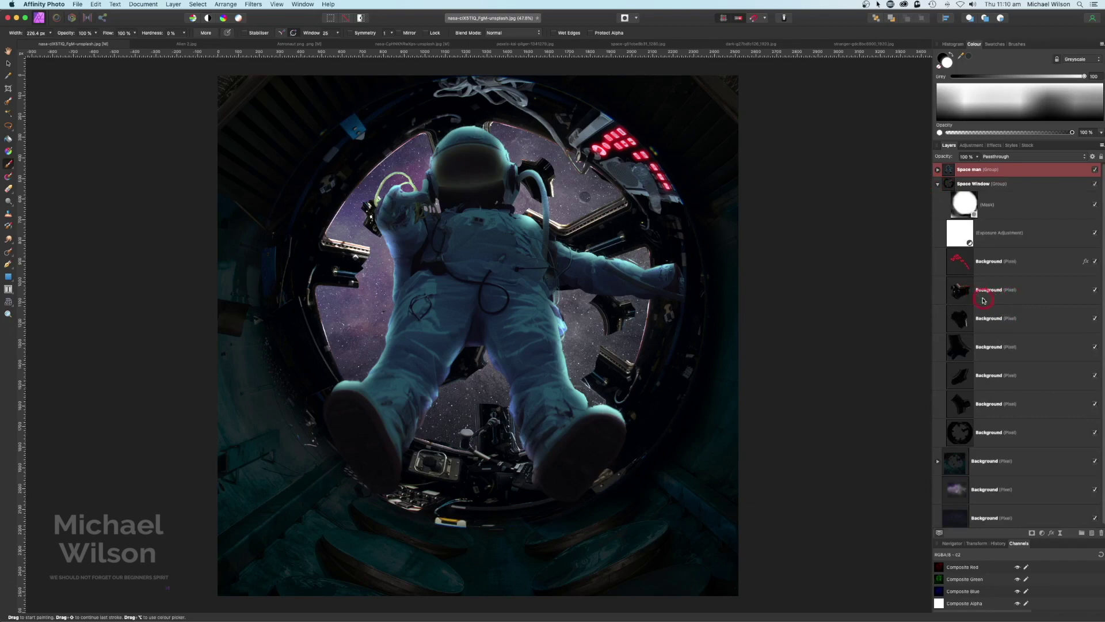
click(1001, 293)
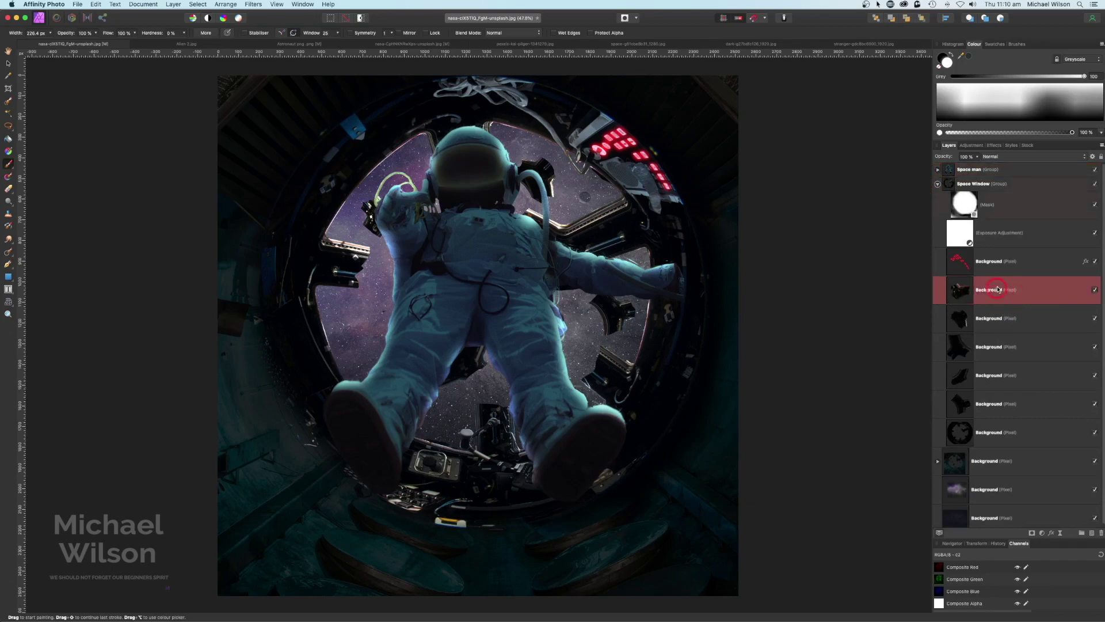
click(5, 64)
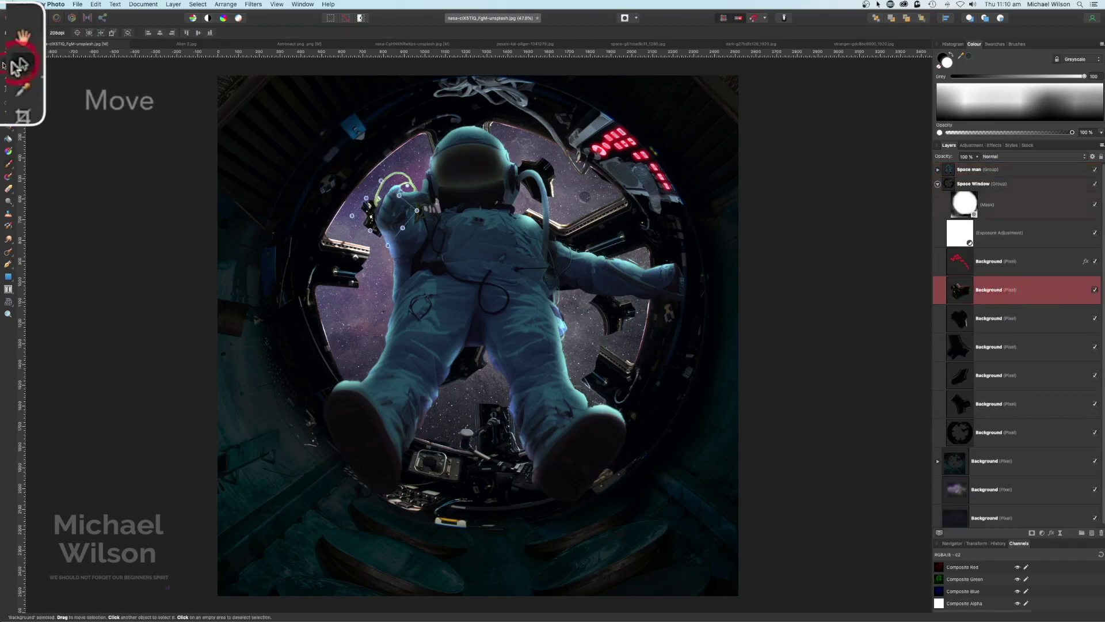
drag(995, 288, 979, 170)
drag(393, 208, 436, 316)
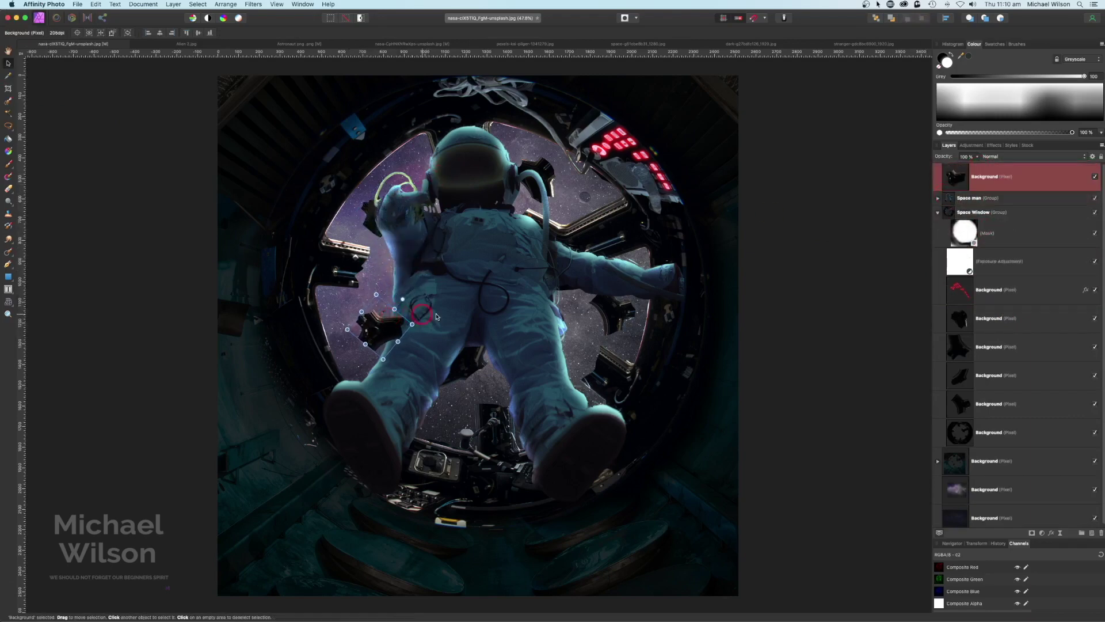
- Bring two more debris pieces to the layer stack's top, placing one at the opposite knee and an enlarged one between the legs
click(1030, 322)
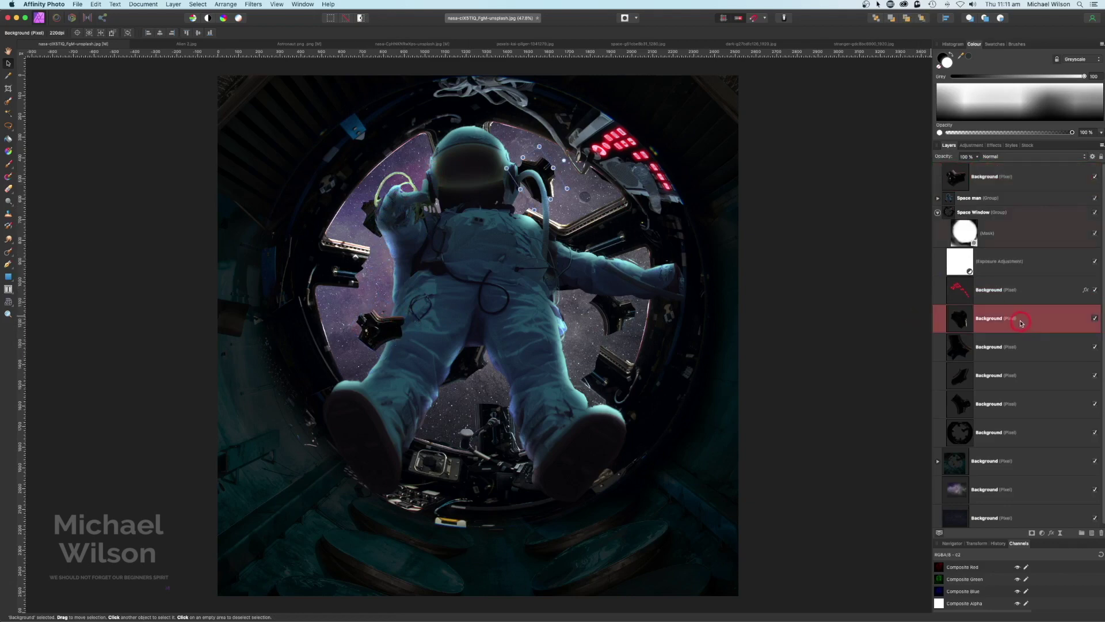
drag(1021, 322, 1013, 169)
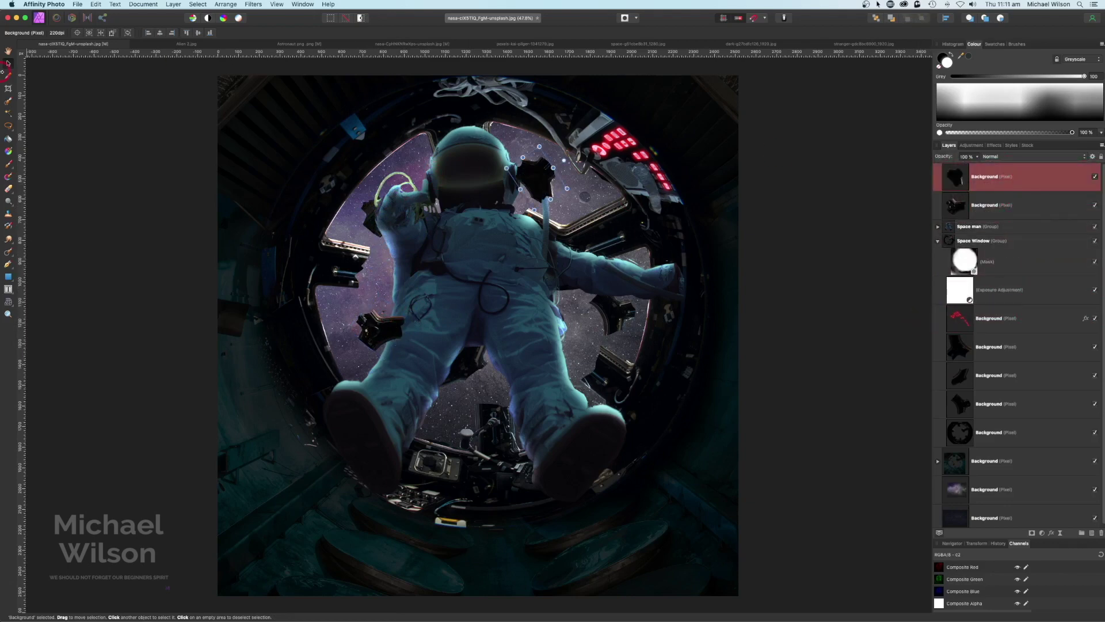
drag(534, 175, 566, 349)
drag(1001, 360, 990, 171)
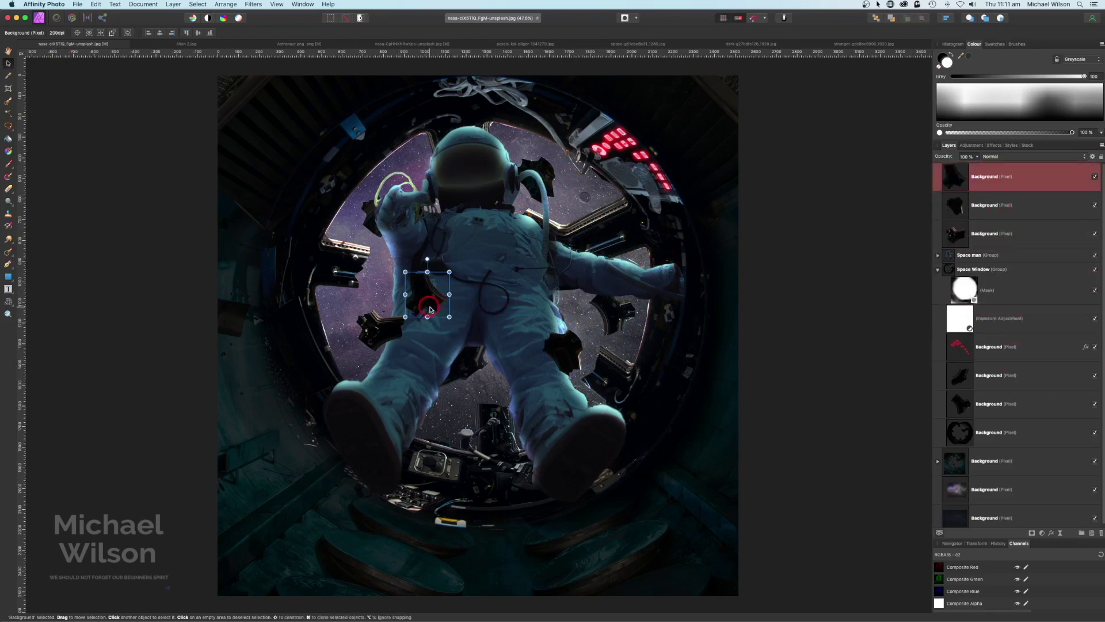
drag(448, 316, 482, 408)
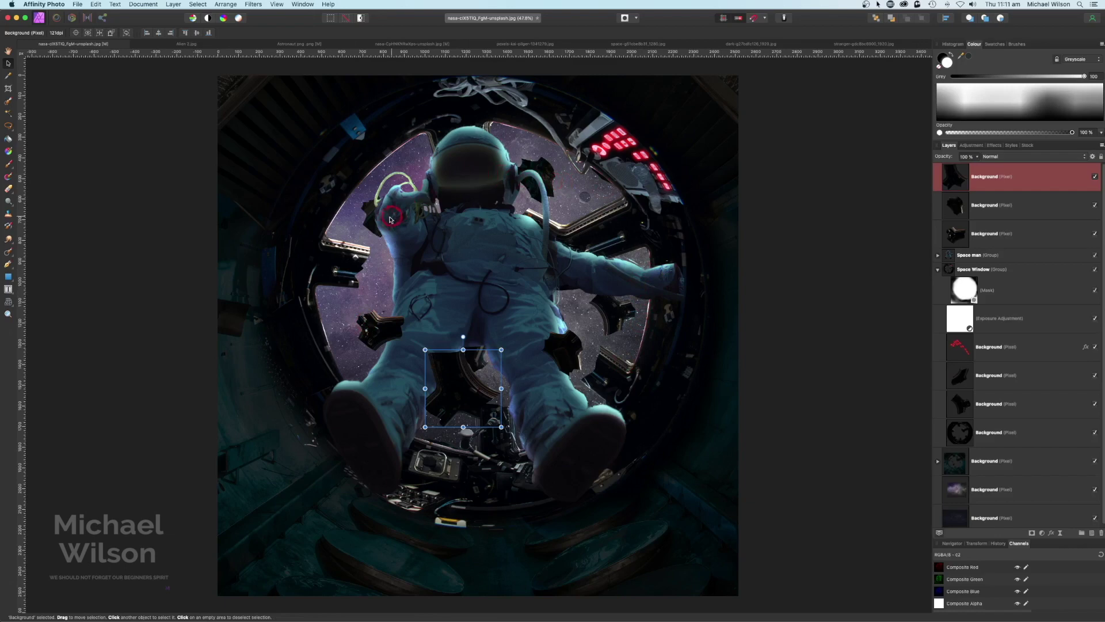
- Shrink the debris piece below the outstretched arm and move it beside the helmet, keeping it in the Space Window group
click(976, 380)
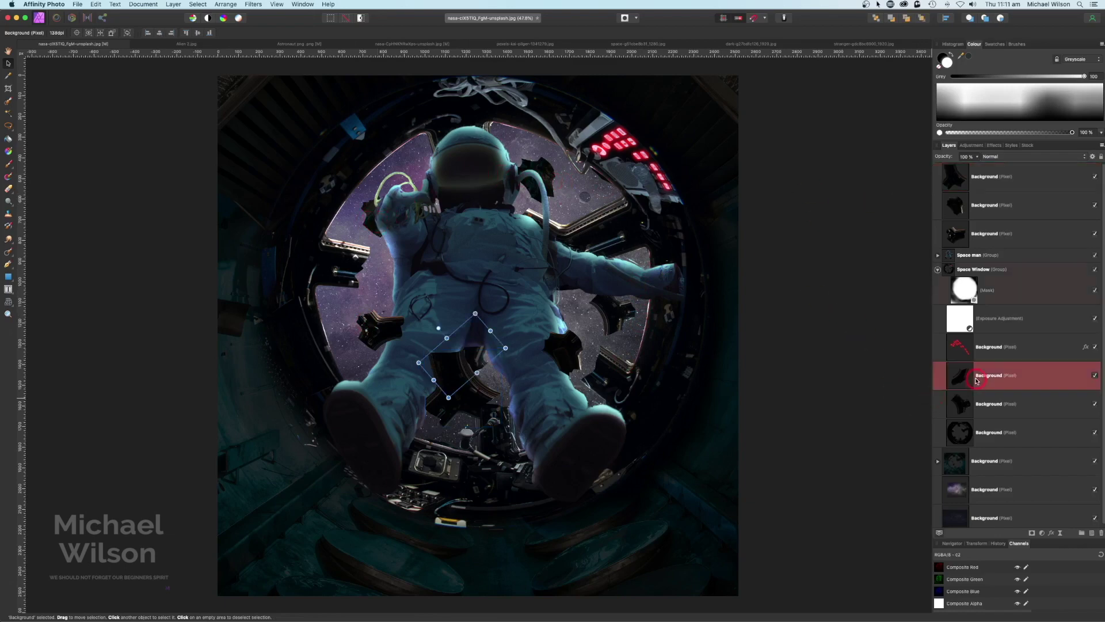
click(984, 408)
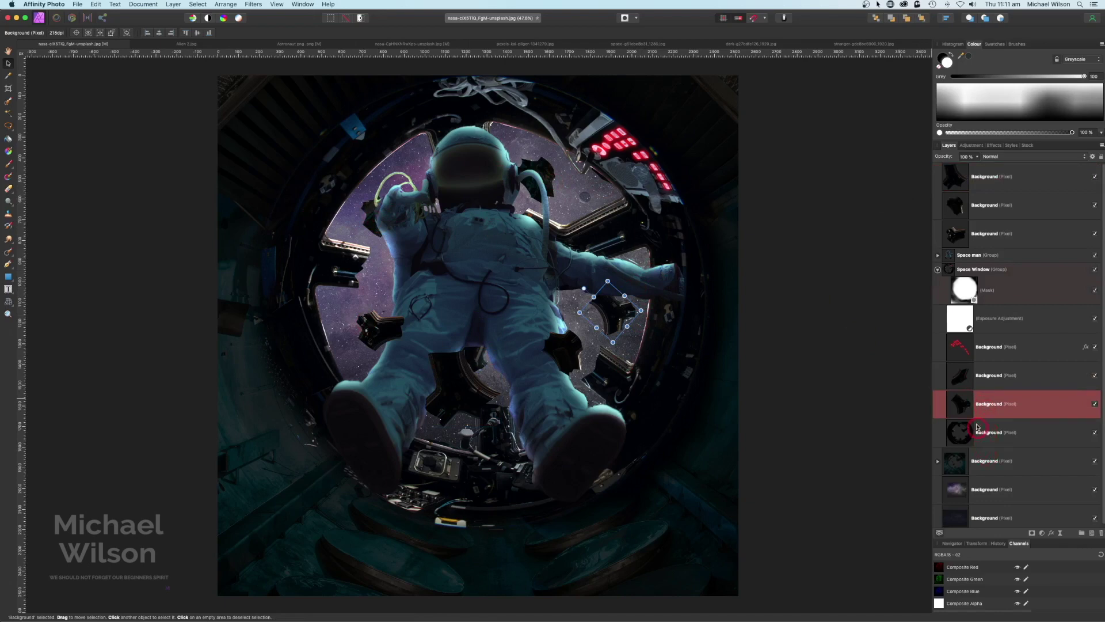
click(986, 237)
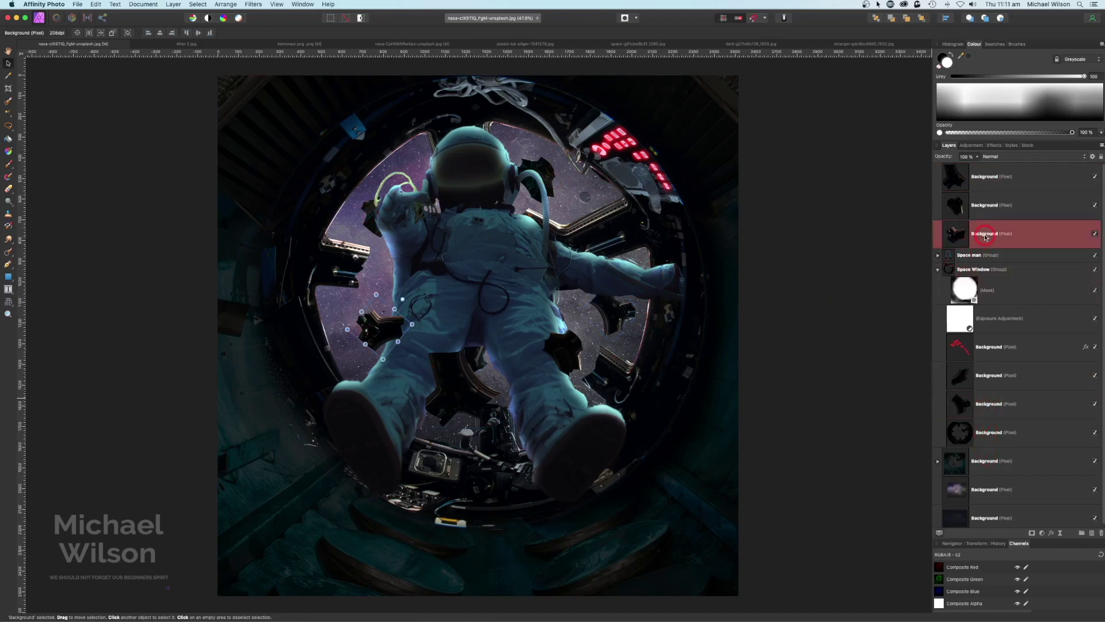
click(992, 404)
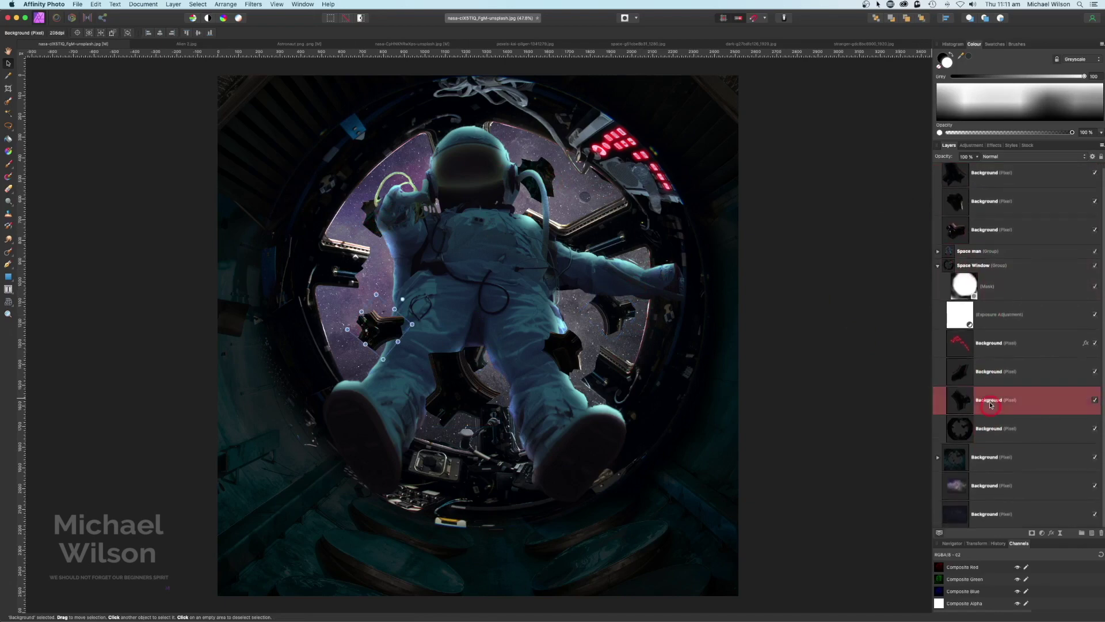
drag(613, 310, 420, 162)
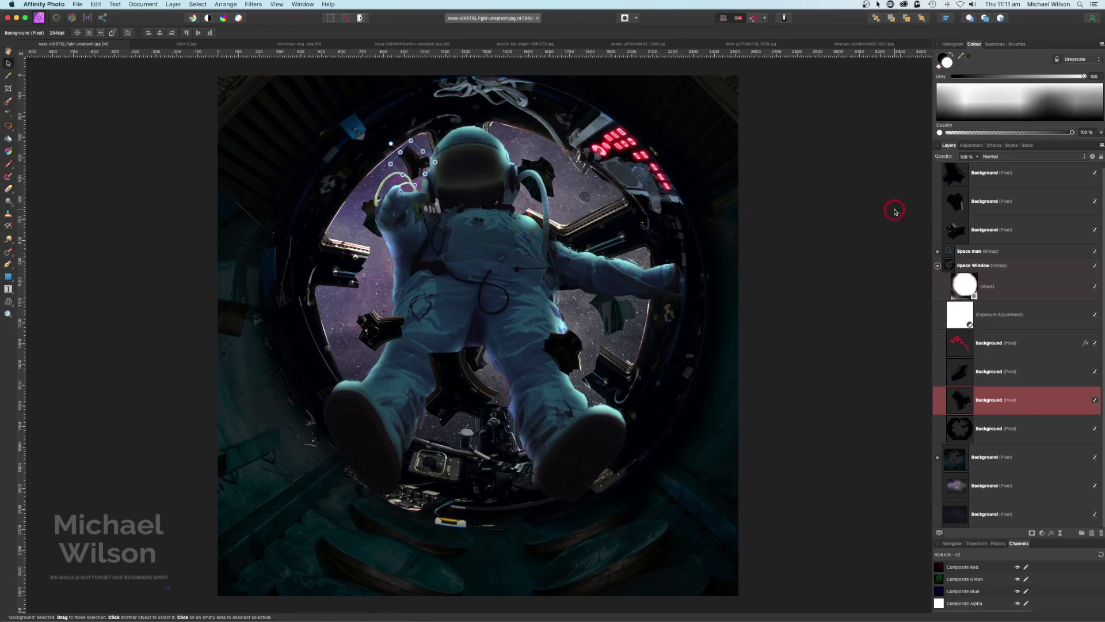
click(895, 208)
click(941, 268)
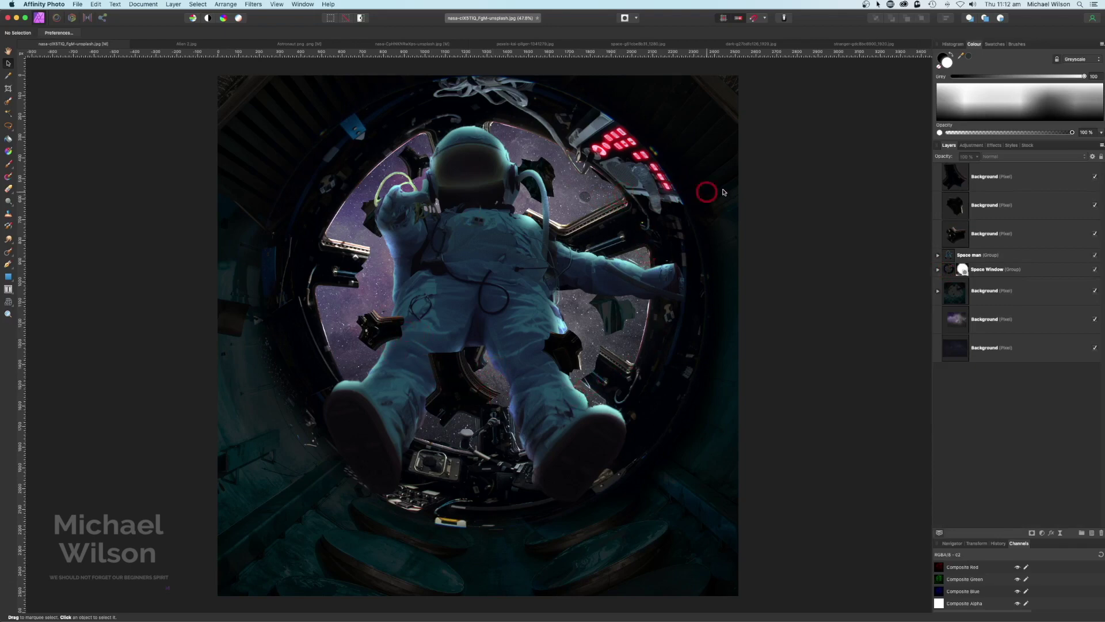
- Copy the shattered-glass image from its open document and paste it above the topmost debris layer in the composite
click(756, 44)
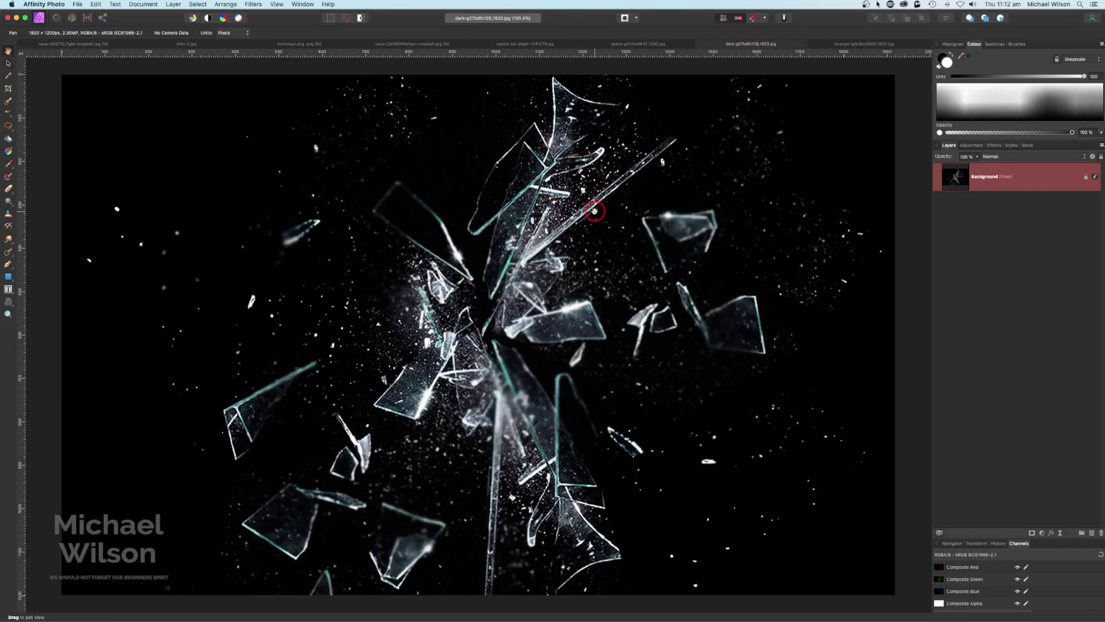
click(47, 45)
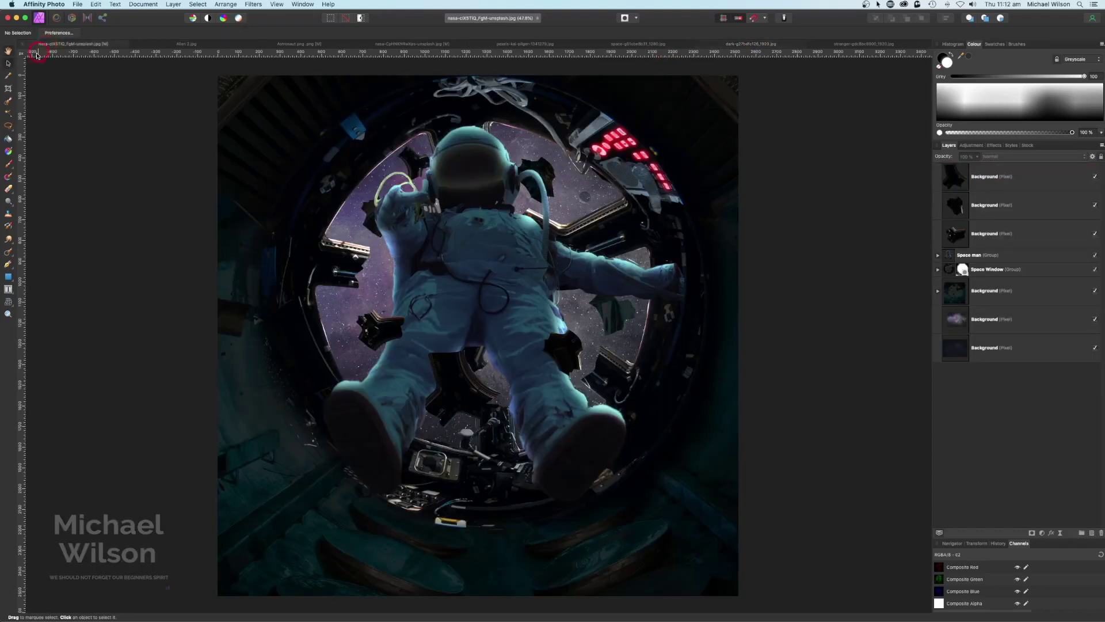
click(989, 174)
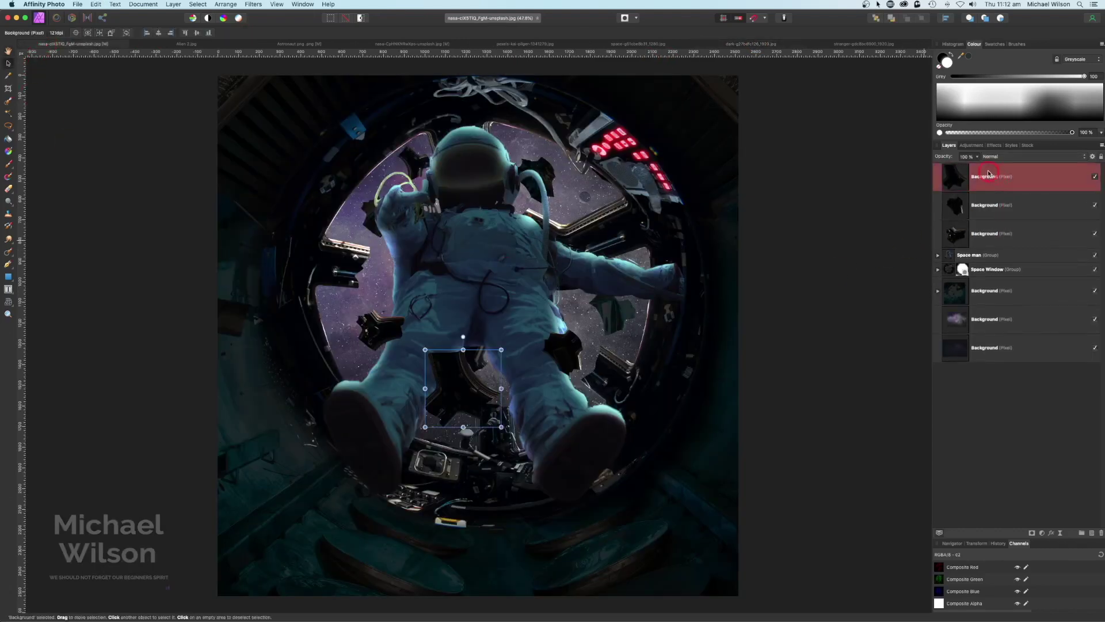
key(super+v)
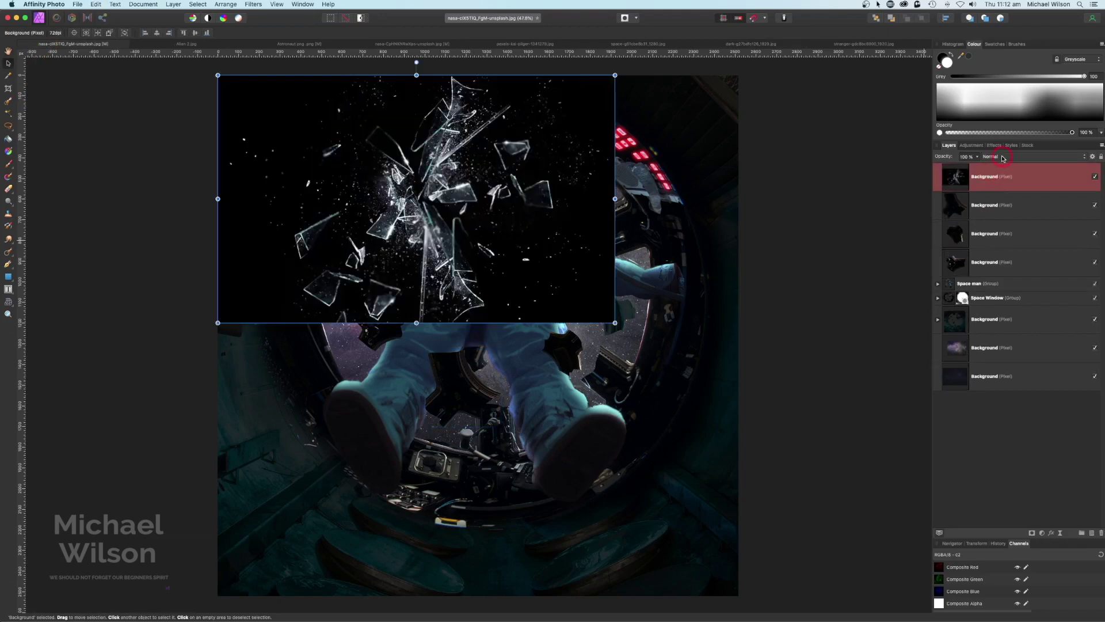
- Set the shattered-glass layer to Screen, scale it down and rotate it about -41° near the raised arm
click(1002, 157)
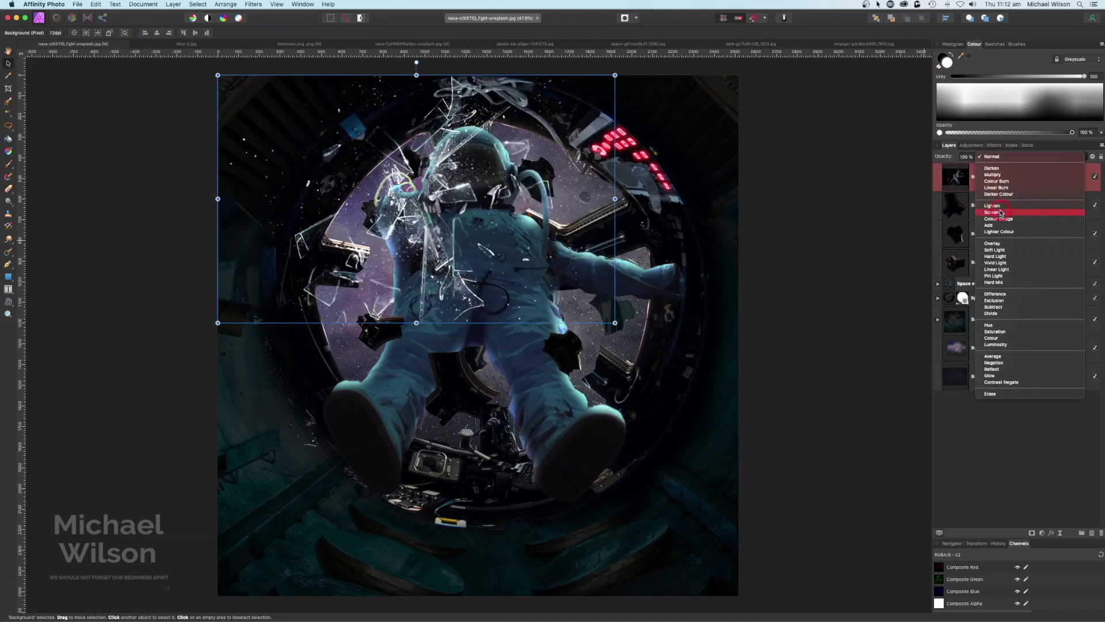
drag(615, 74, 461, 171)
drag(339, 157, 398, 180)
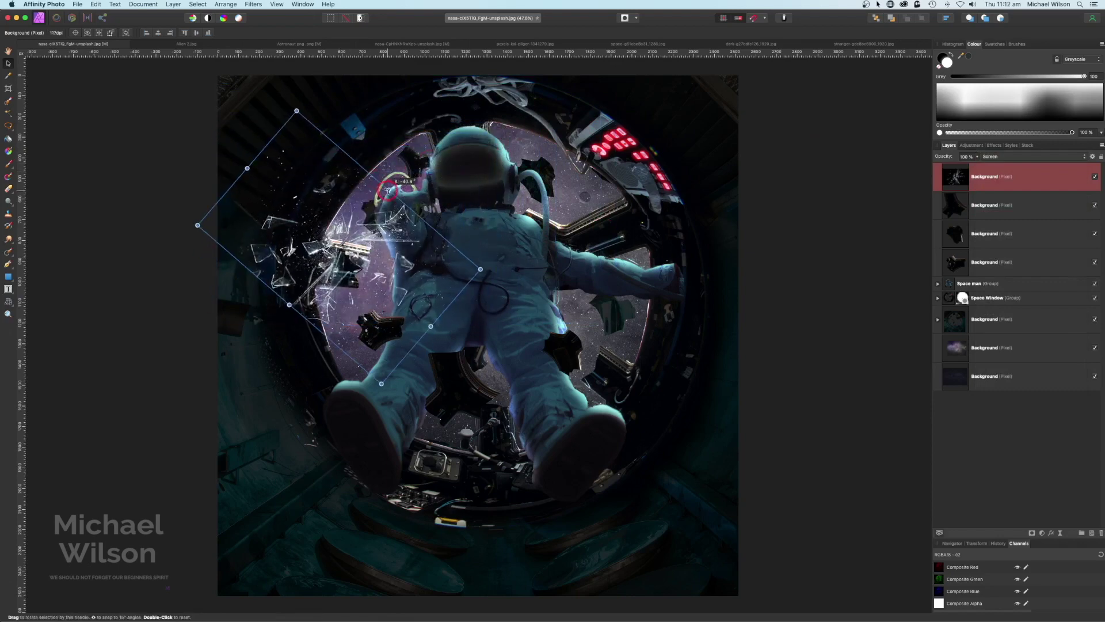
- Move the shattered-glass layer below the Space Window group and position it behind the panes under the raised arm
click(976, 184)
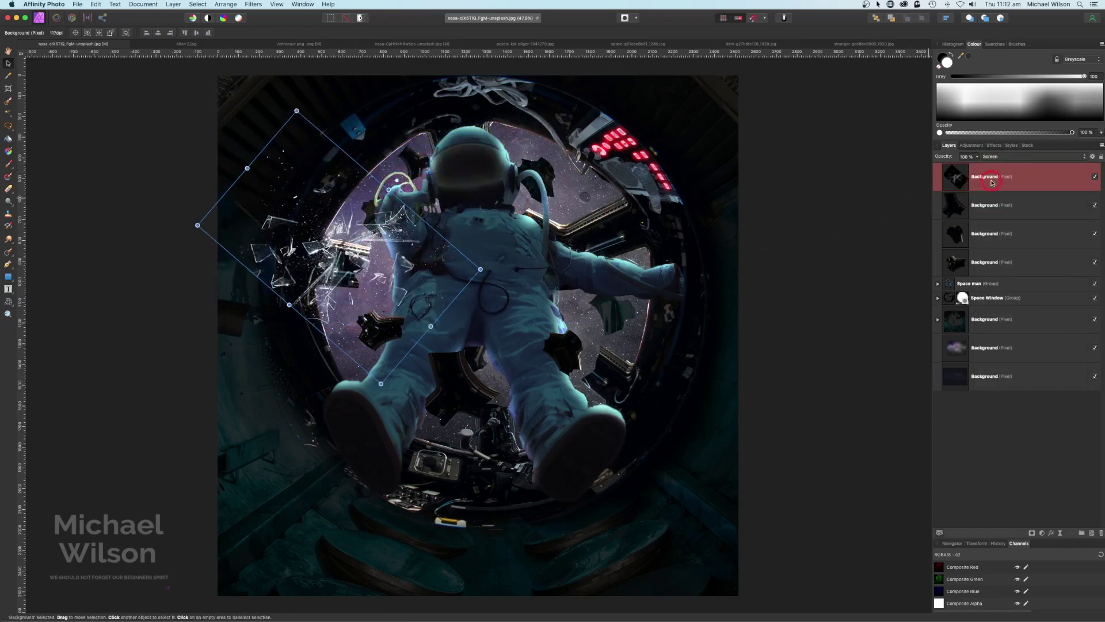
drag(991, 183, 970, 289)
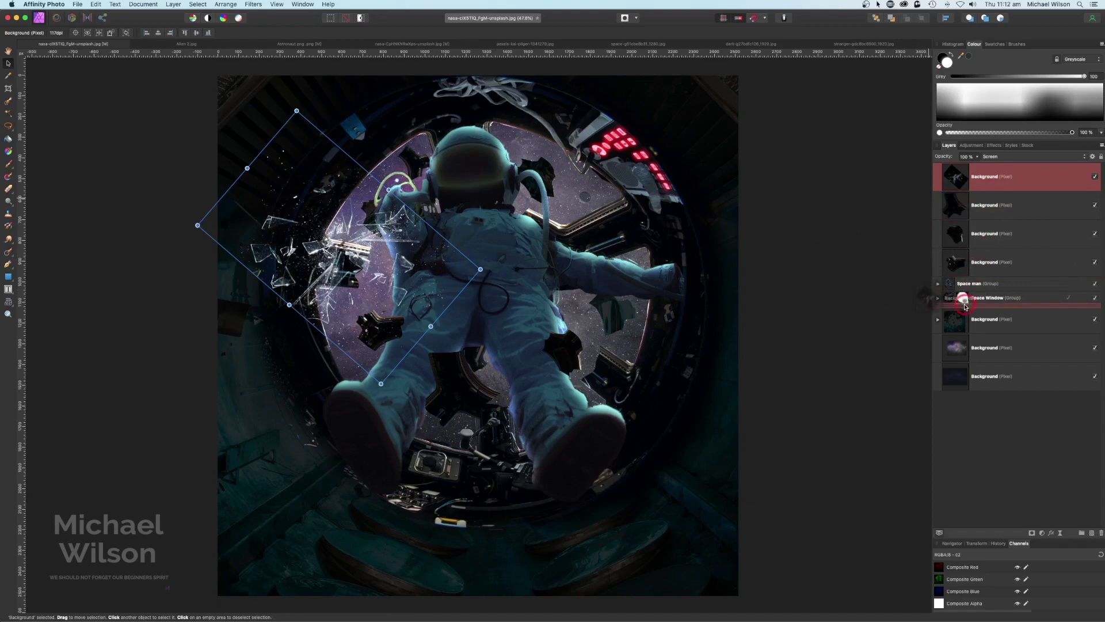
drag(965, 306, 965, 305)
drag(385, 309, 413, 342)
- Duplicate the shattered-glass layer, rotate the copy and place it behind the window pane beside the helmet and air hose
click(954, 255)
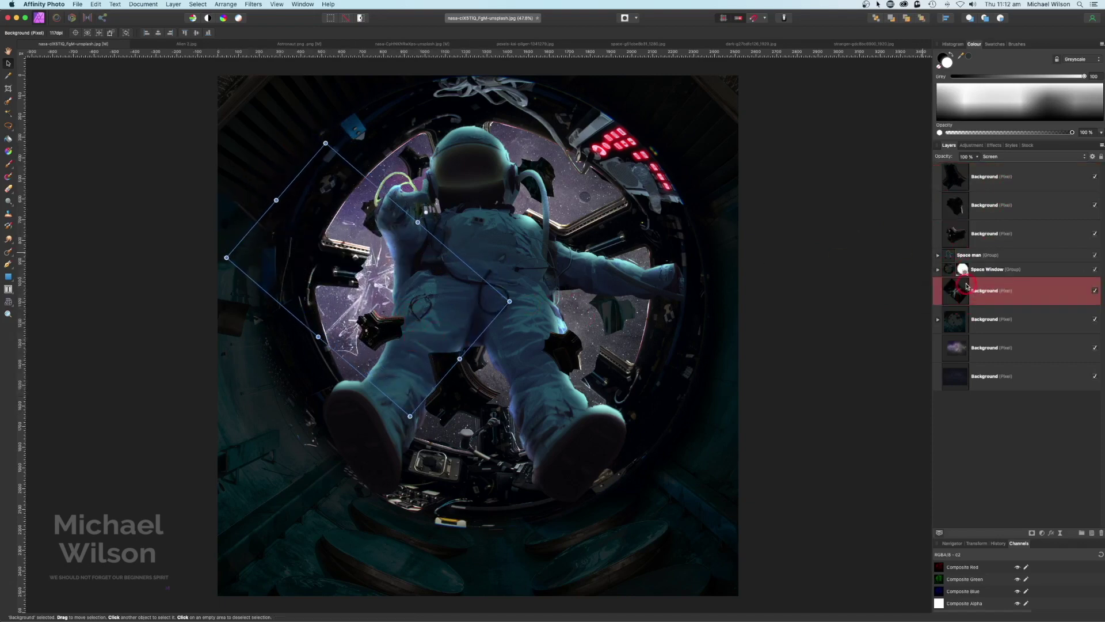
key(super+shift+n)
drag(482, 224, 600, 199)
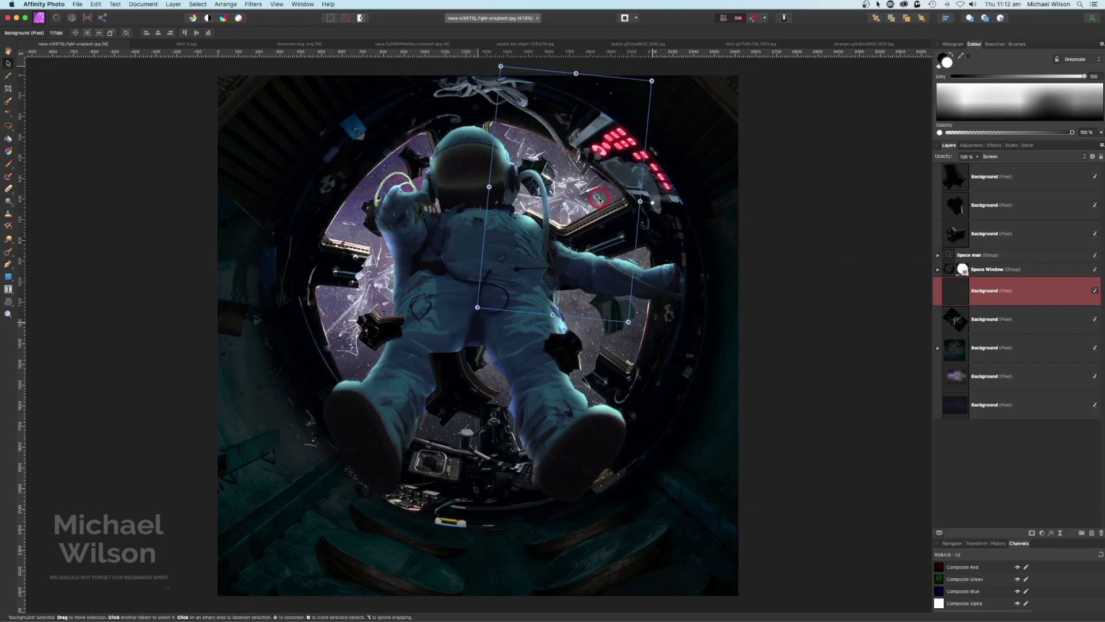
- Add more rotated copies of the shattered glass behind the panes below the outstretched arm and between the legs
click(998, 271)
key(super+shift+n)
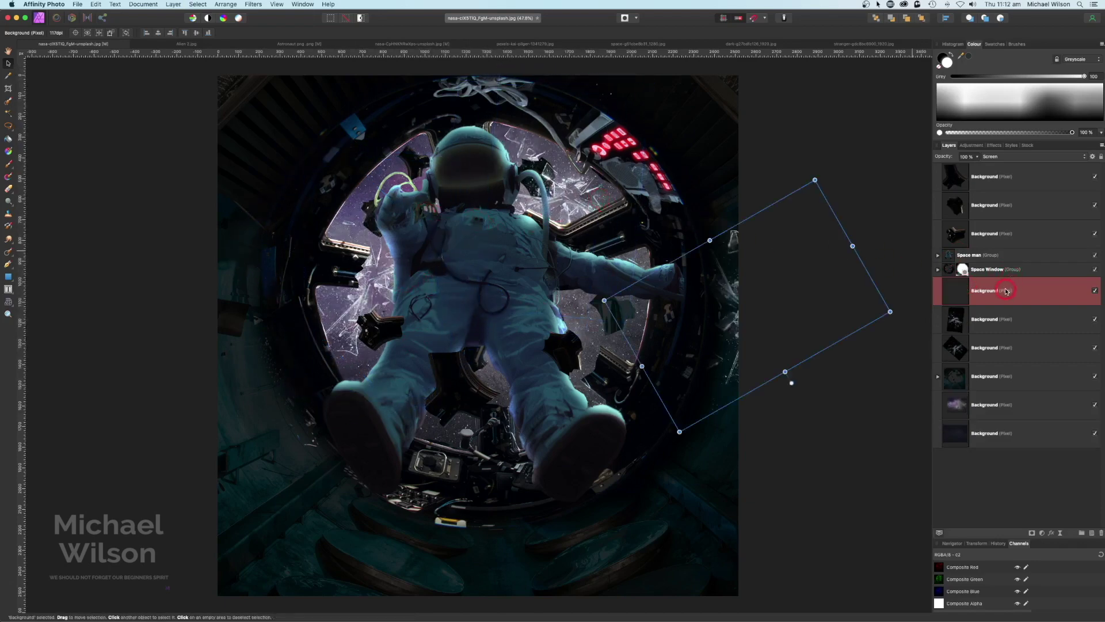
drag(798, 379, 688, 382)
drag(683, 327, 698, 345)
key(super+j)
key(super+j)
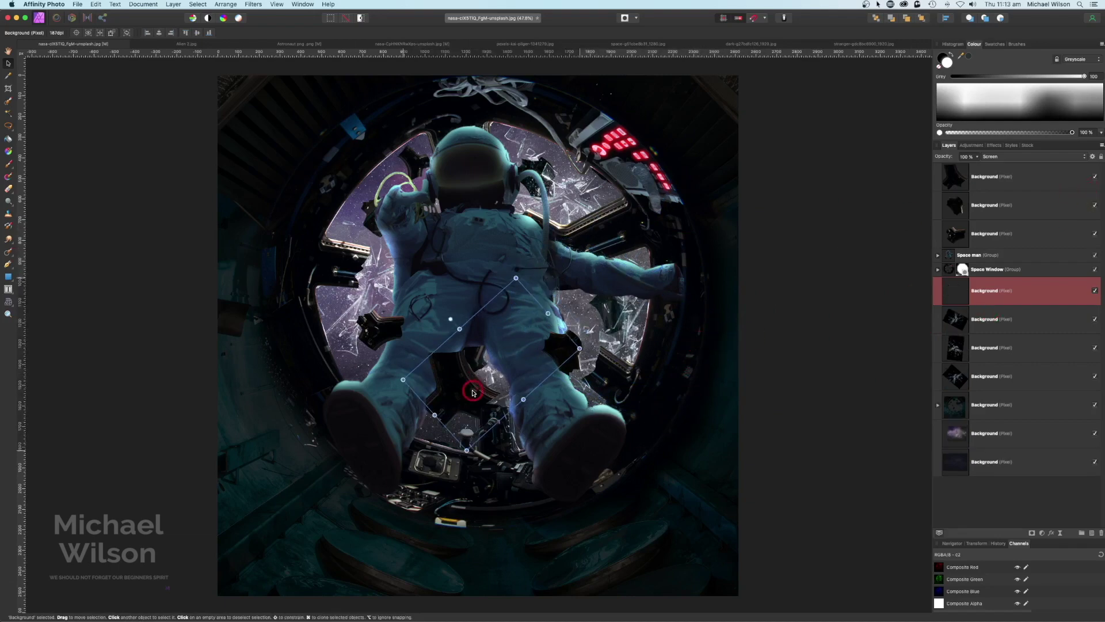
drag(556, 275, 415, 216)
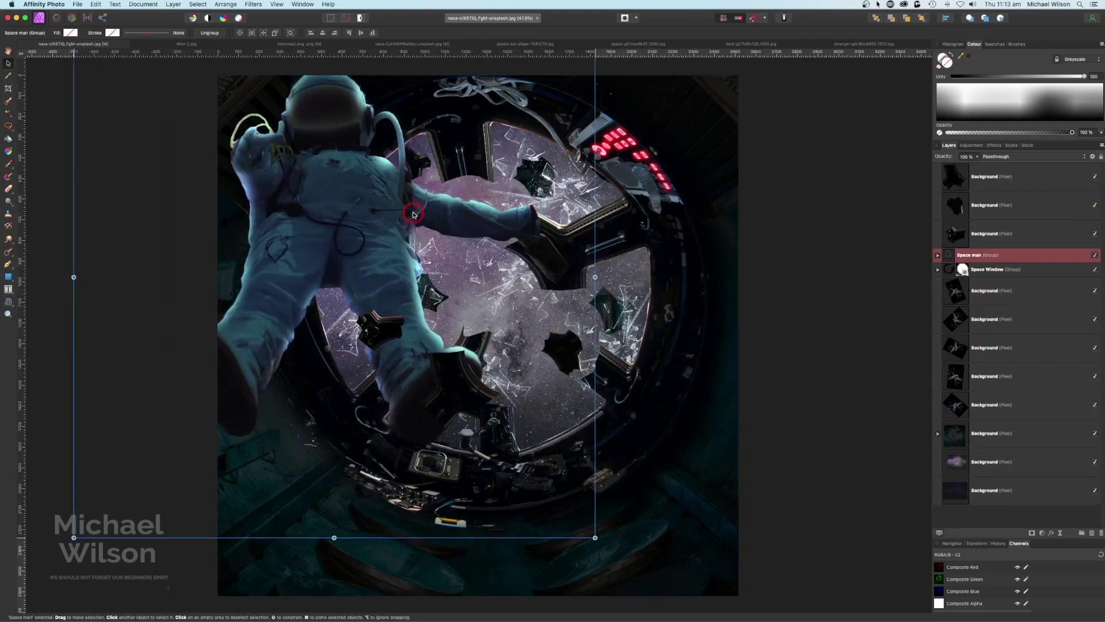
key(super+z)
- Duplicate a shattered-glass layer beneath the Space Window group and place the copy behind the pane beside the astronaut's hip and bent leg
click(988, 411)
click(989, 370)
click(988, 319)
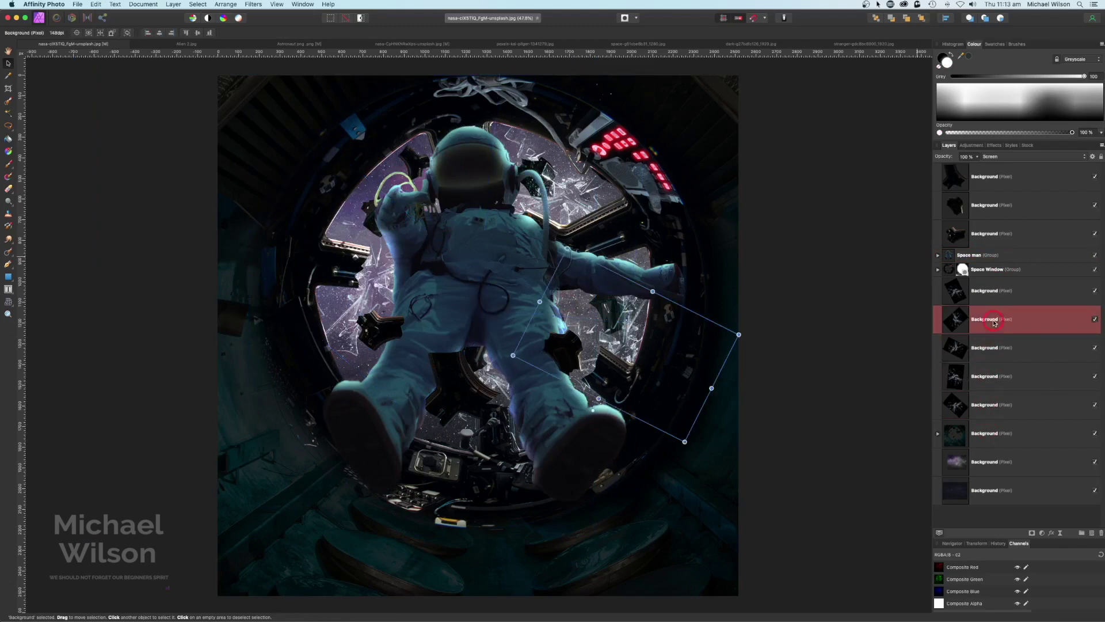
click(988, 290)
click(988, 405)
click(983, 295)
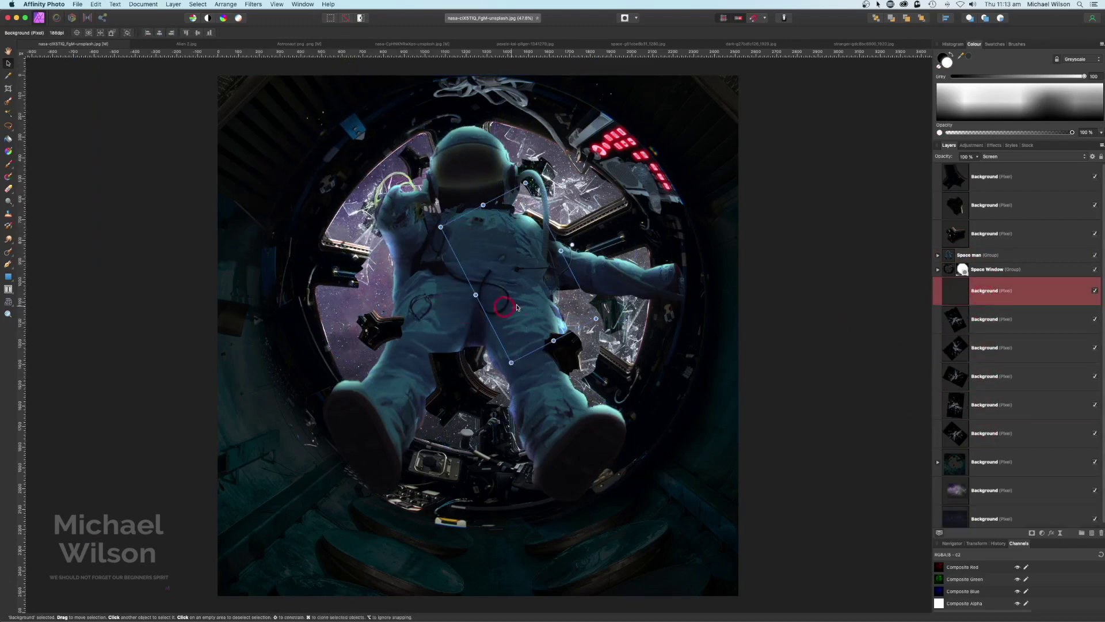
drag(522, 306, 368, 356)
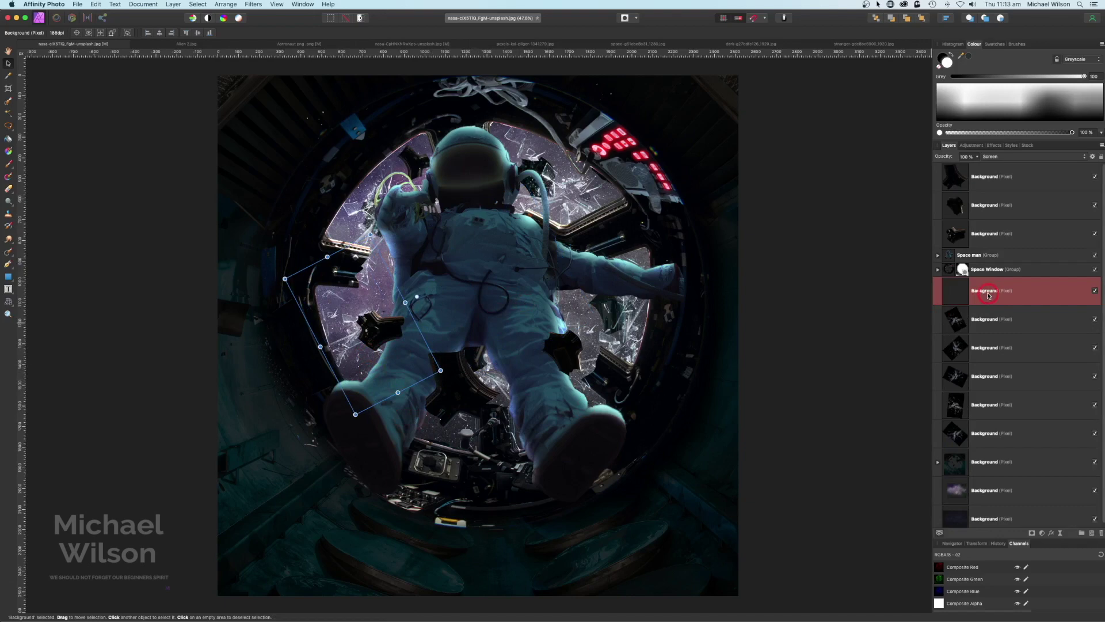
- Duplicate the shattered glass, move the copy to the top of the layer stack, enlarge it and place it over the window's left rim
key(super+j)
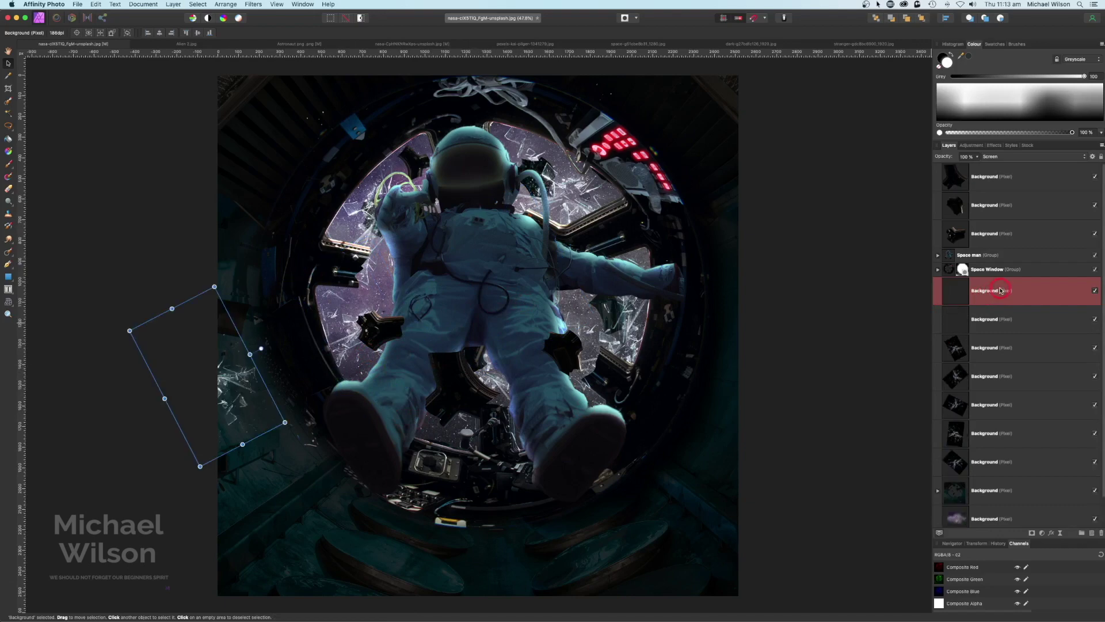
drag(1004, 286, 984, 167)
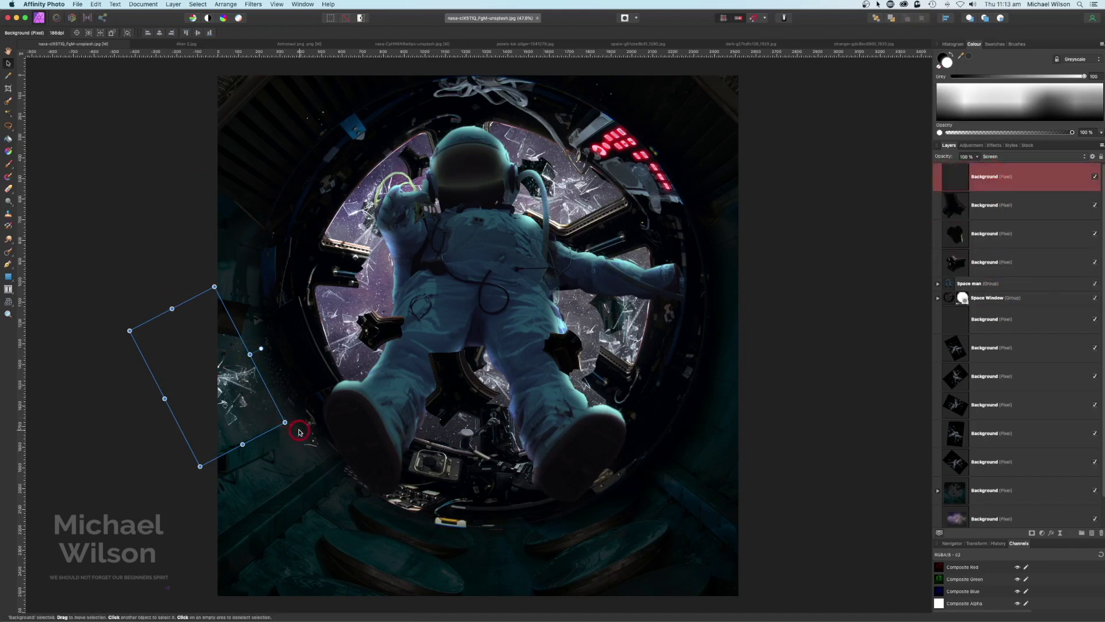
drag(284, 423, 375, 473)
drag(327, 447, 367, 365)
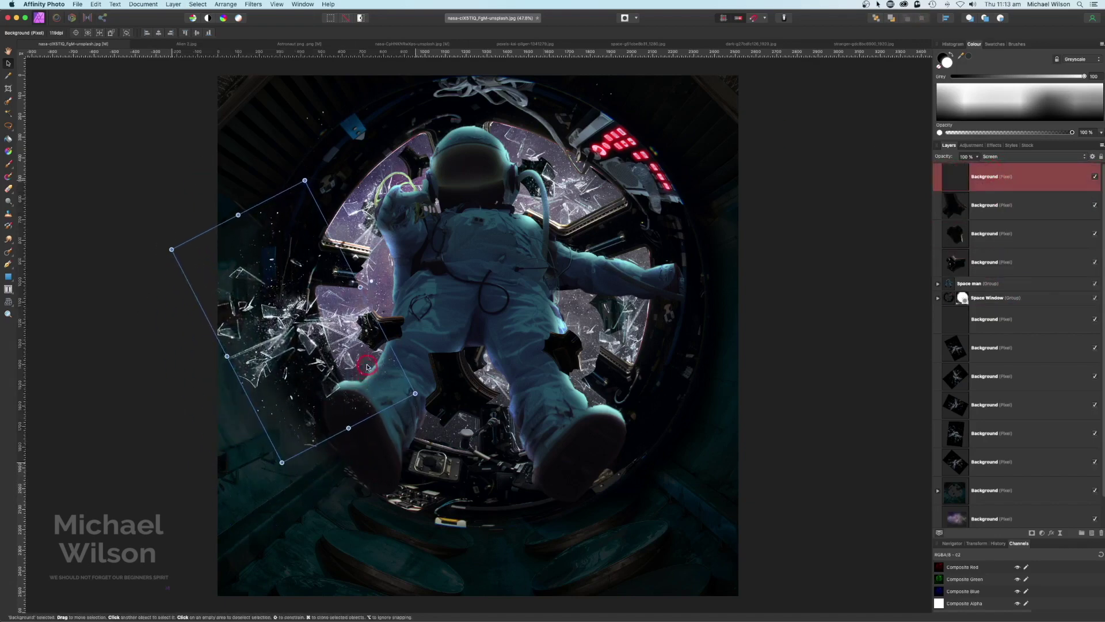
- Add two enlarged shattered-glass copies on top, one over the astronaut's legs and one over the outstretched hand
key(super+j)
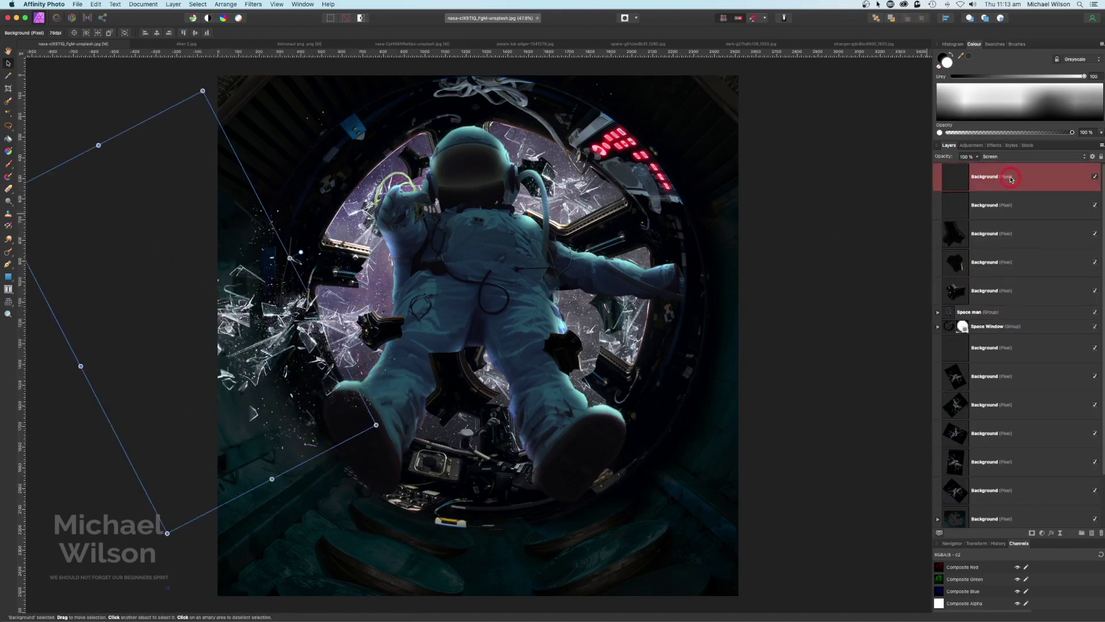
click(733, 212)
drag(324, 327, 601, 405)
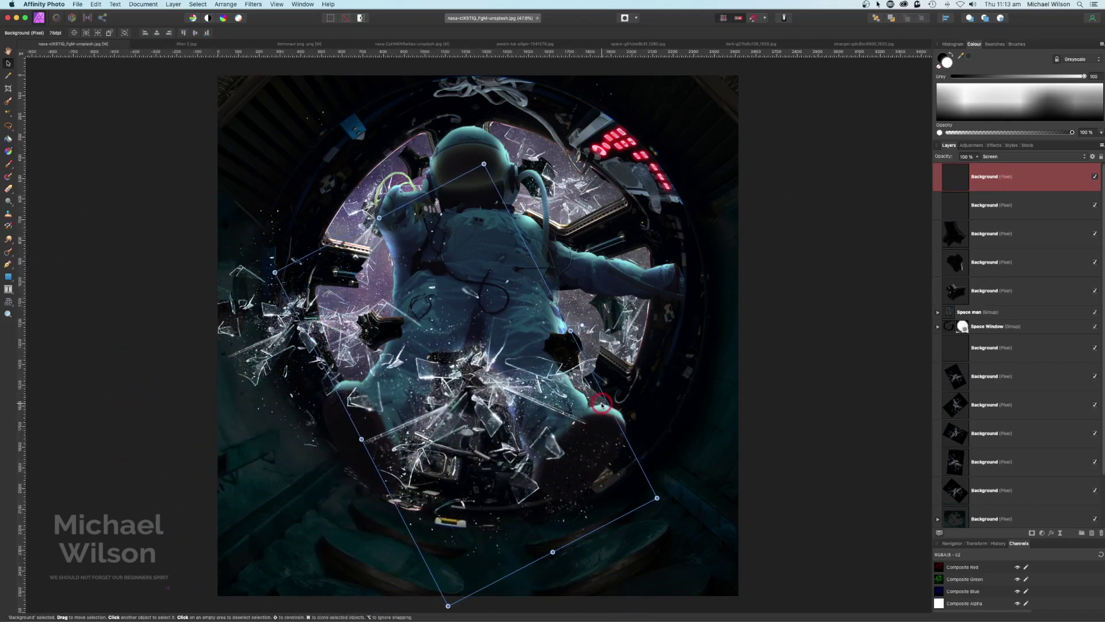
key(super+j)
drag(765, 147, 708, 128)
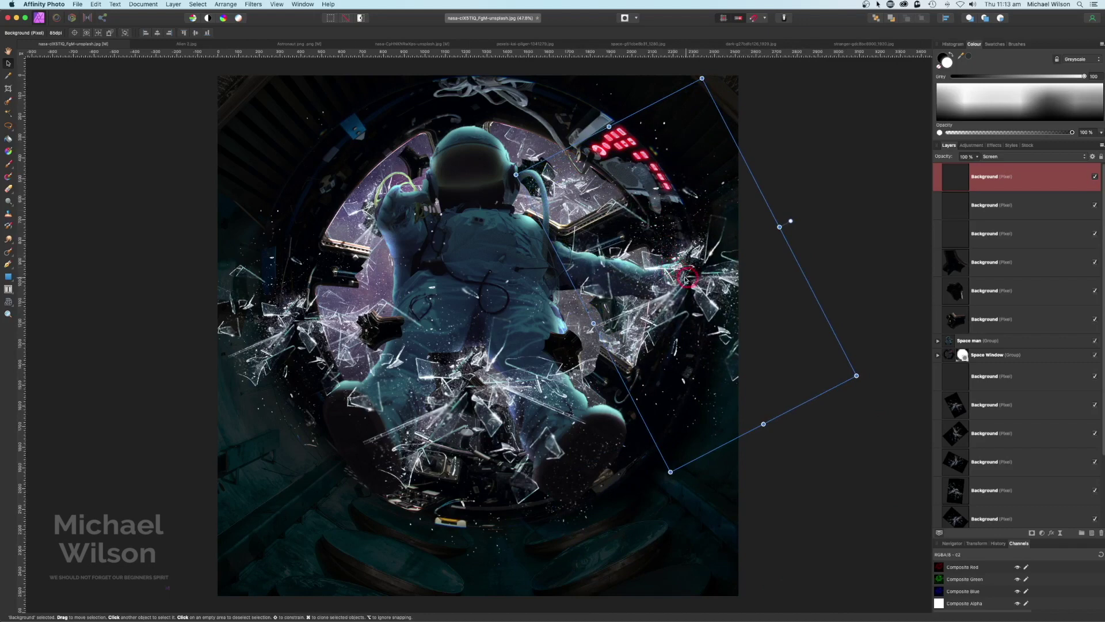
- Duplicate the shattered glass again, scale the copy down, rotate it and place it over the upper-left window rim above the raised hand
key(super+j)
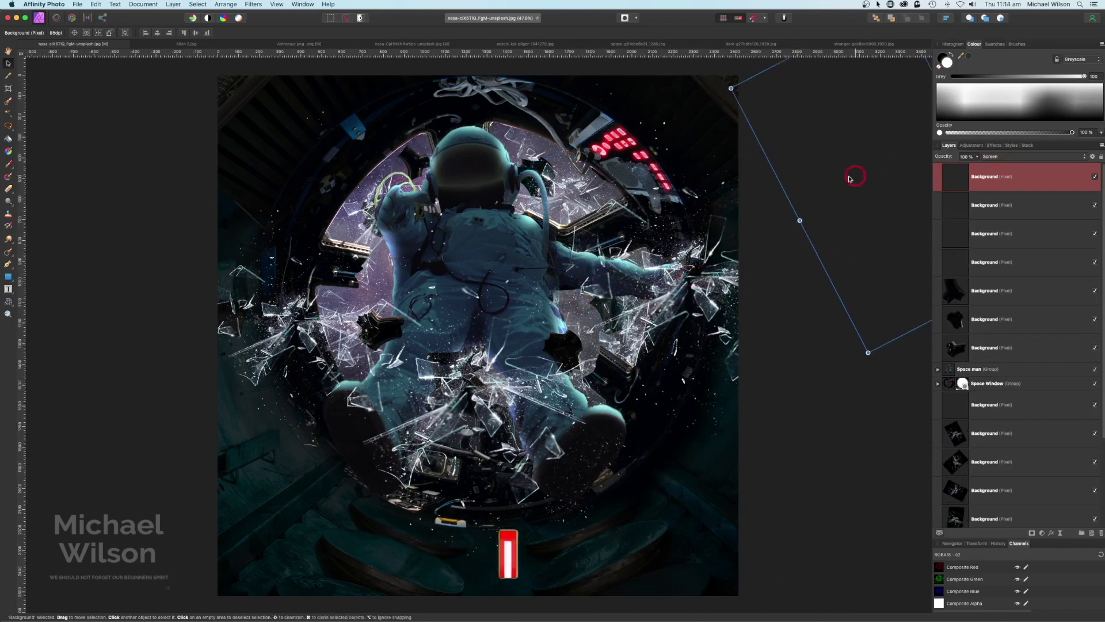
drag(851, 178, 666, 303)
drag(805, 248, 726, 282)
drag(726, 339, 339, 130)
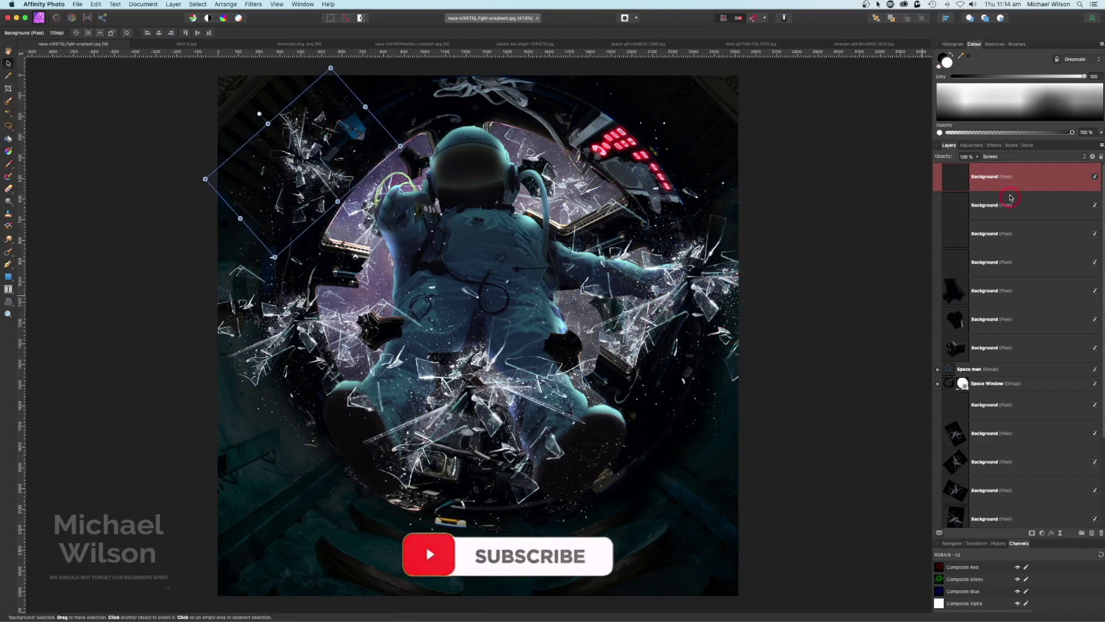
- Duplicate the shattered glass, then resize, rotate and place the copy in the lower-left area of the image below the boot
key(super+j)
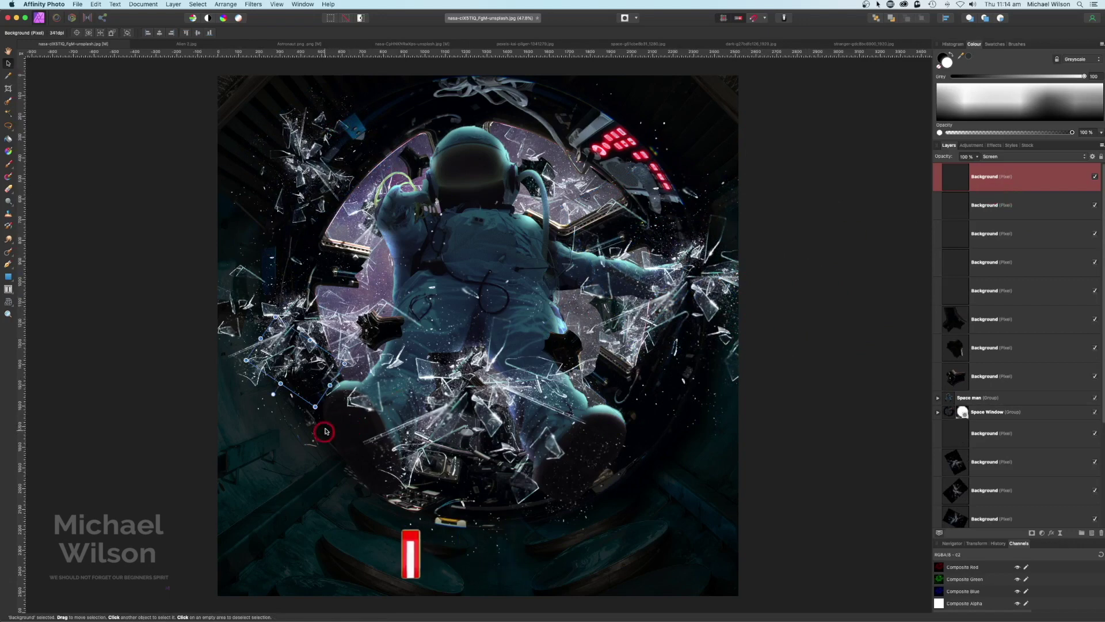
drag(317, 408, 340, 483)
drag(351, 441, 362, 560)
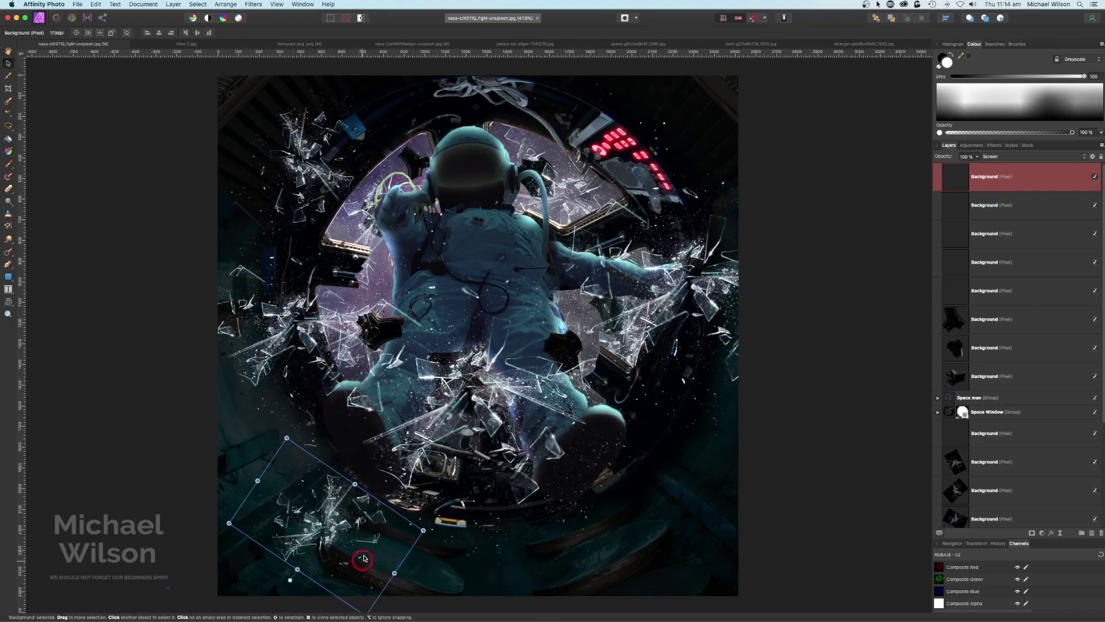
drag(288, 438, 279, 376)
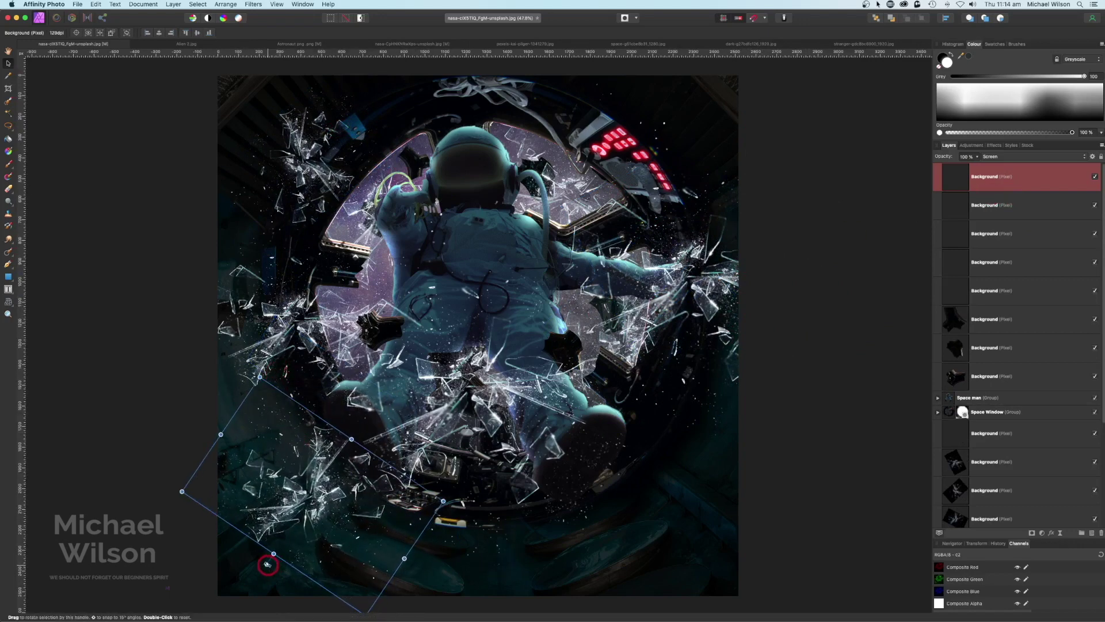
drag(266, 562, 221, 496)
- Add another shattered-glass copy in the lower-right area below the boot, rotate it and scale it down
key(super+j)
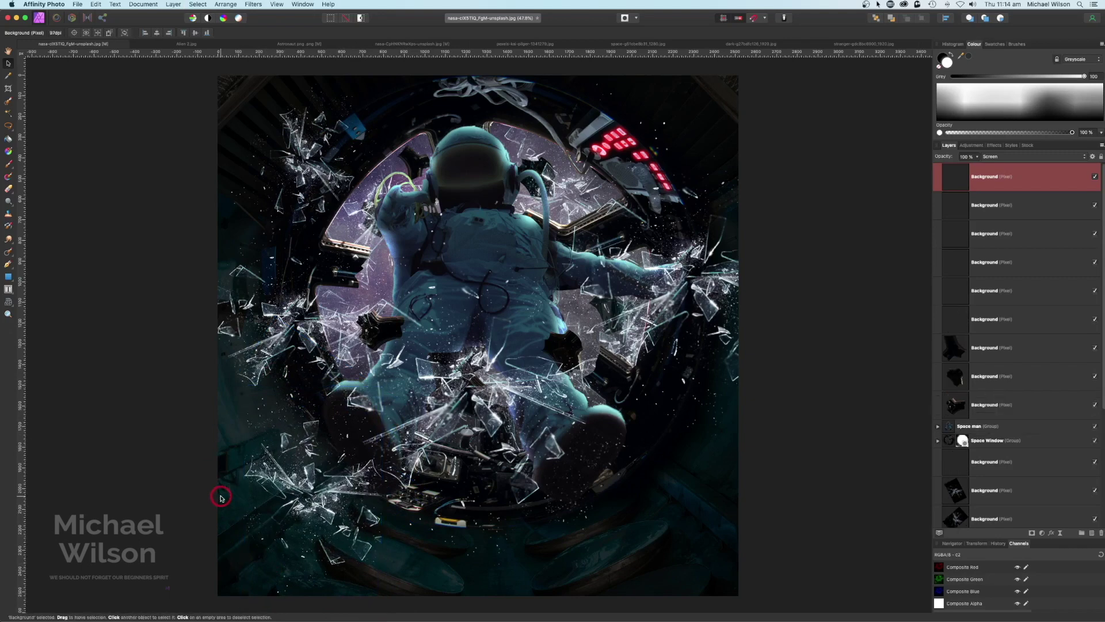
key(super+minus)
key(super+minus)
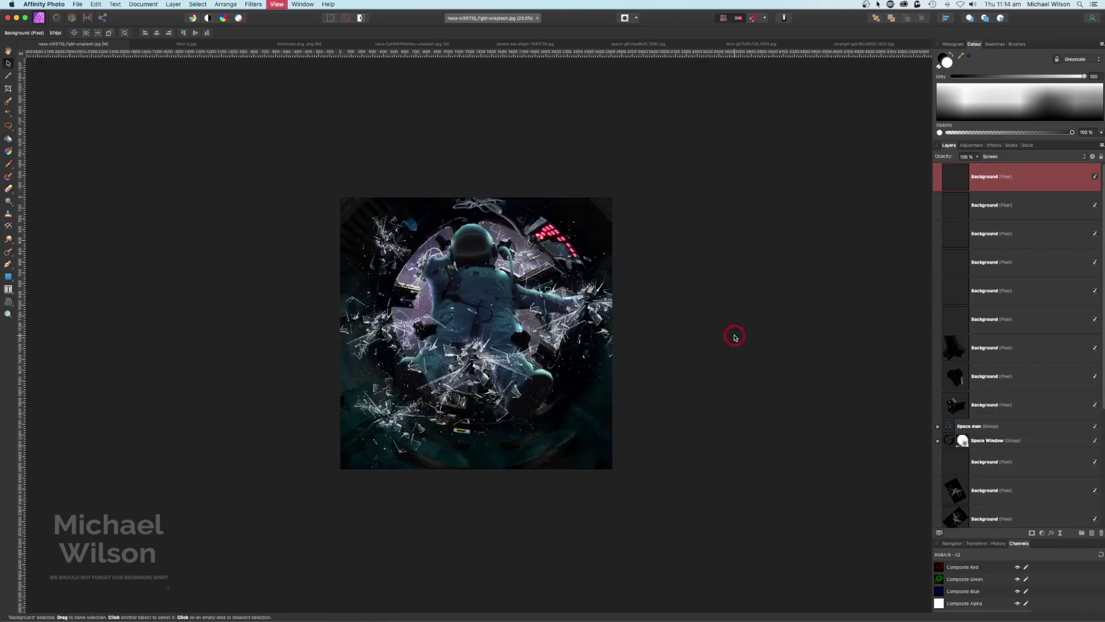
drag(565, 472, 566, 392)
key(super+0)
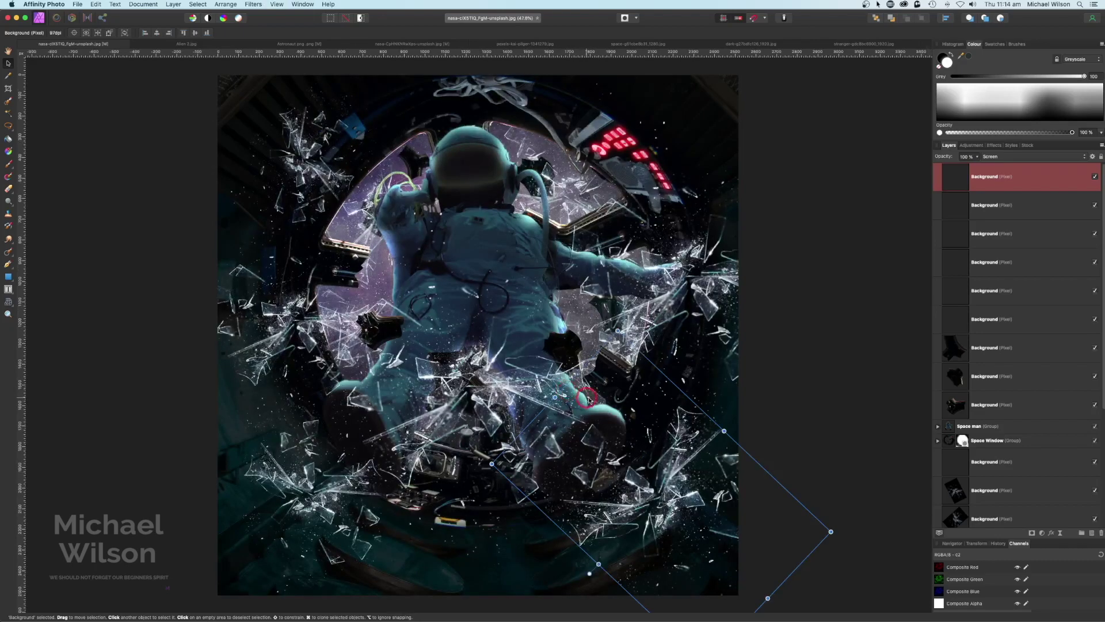
drag(588, 574, 683, 598)
drag(696, 517, 621, 554)
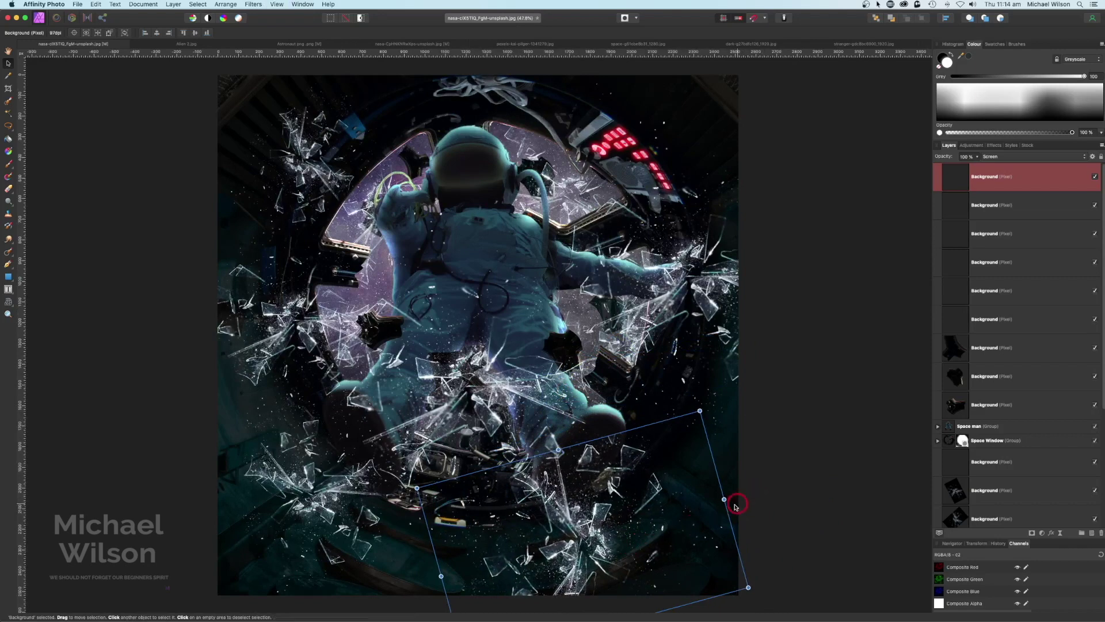
drag(699, 411, 651, 461)
drag(637, 516, 708, 483)
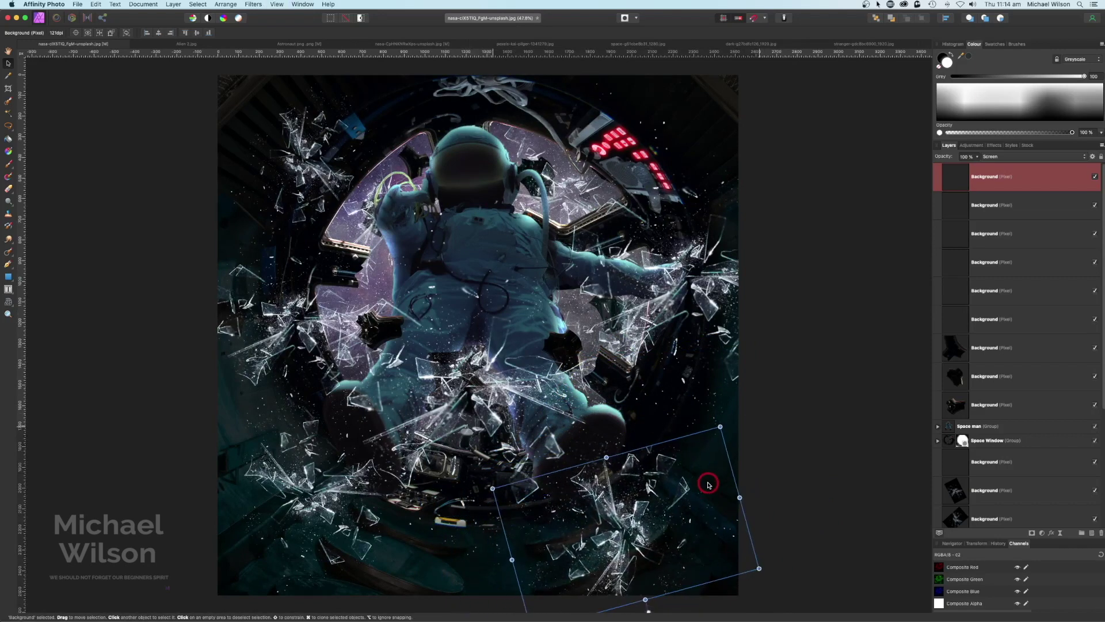
key(Escape)
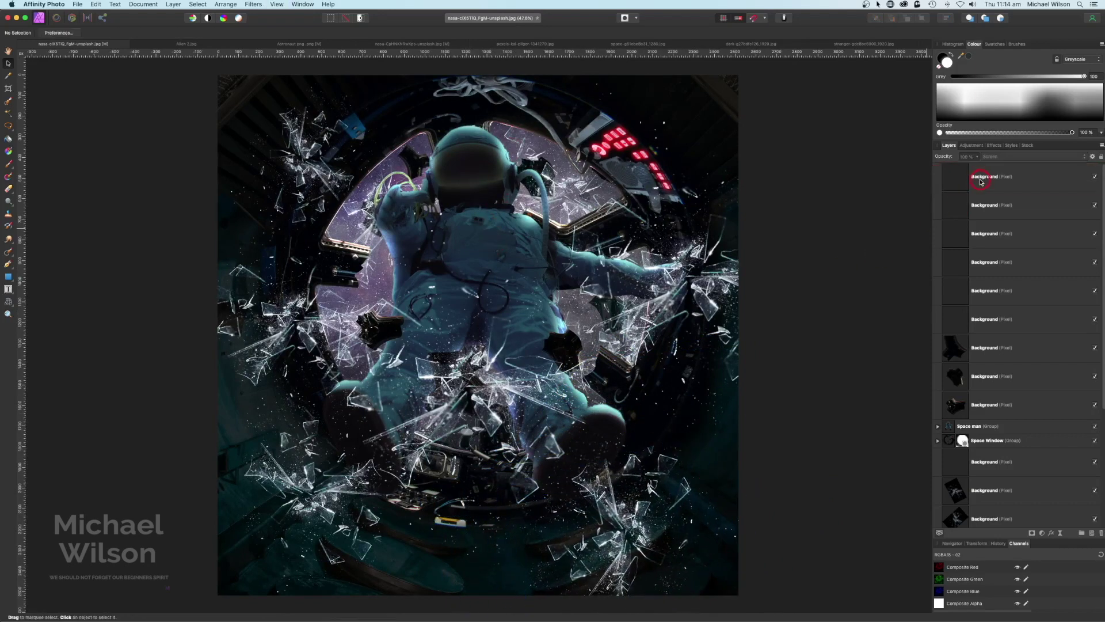
- Group the six shattered-glass layers at the top of the stack and name the group "Glass top"
click(999, 184)
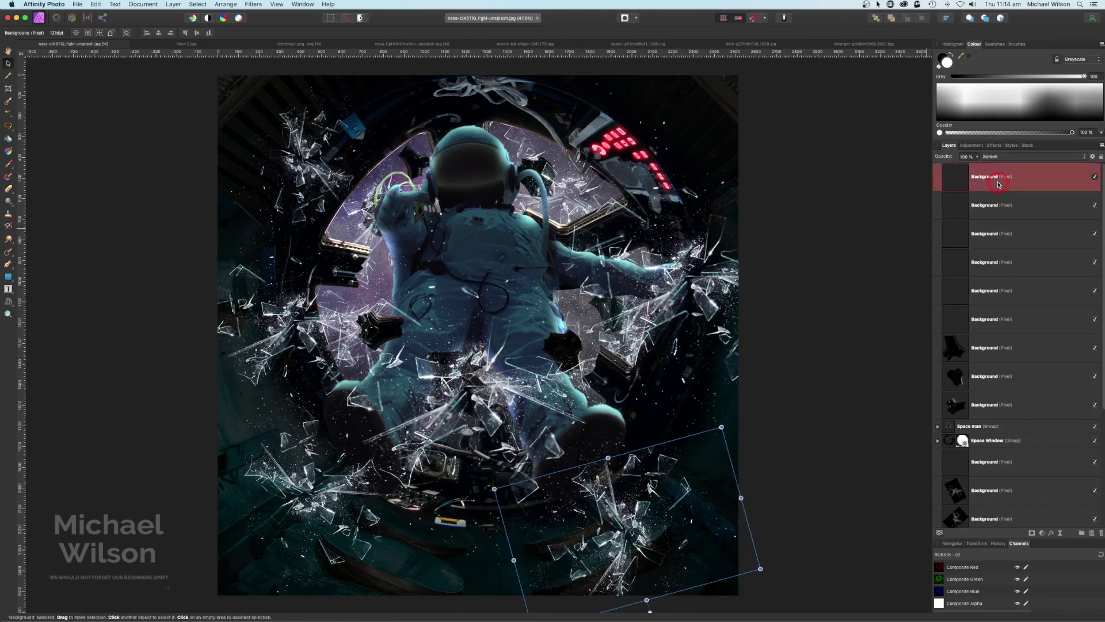
shift+click(995, 316)
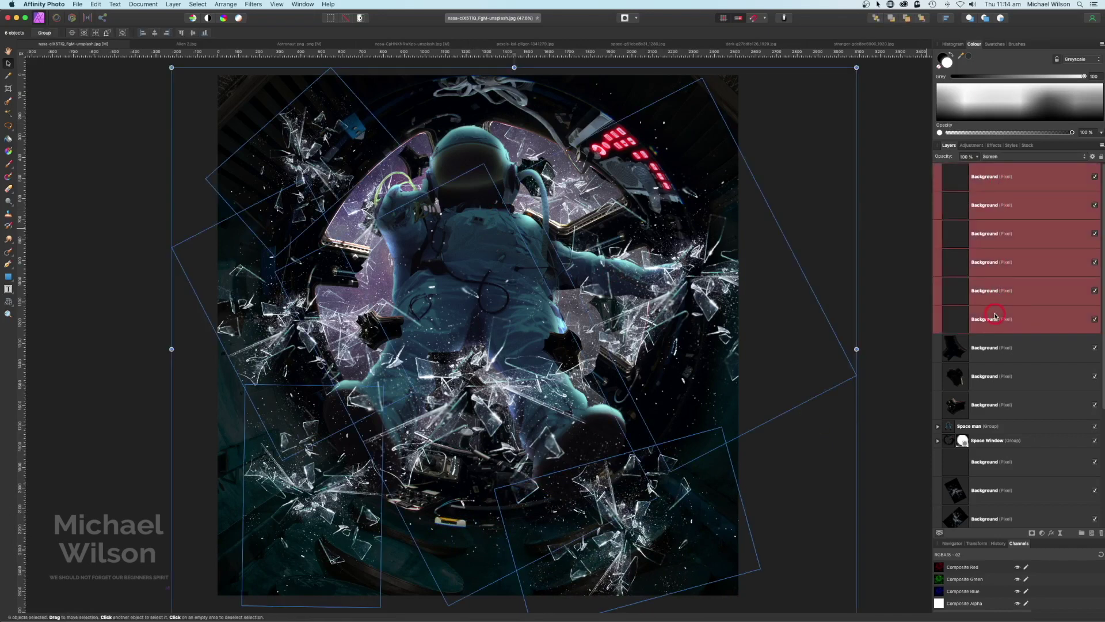
key(super+g)
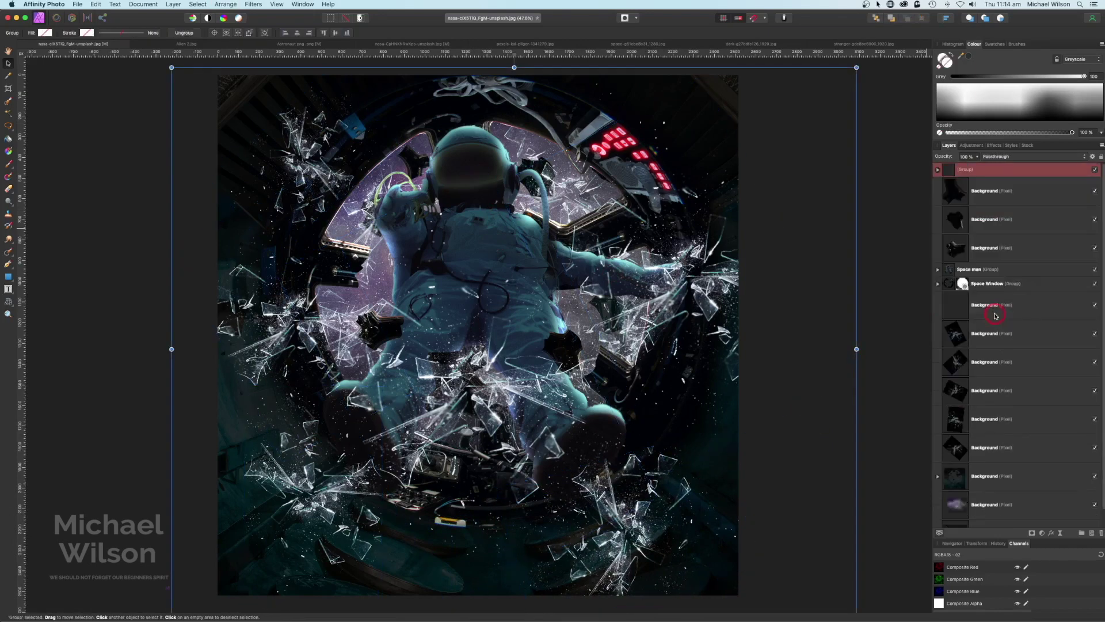
double_click(966, 171)
text(Glass top)
key(Return)
- Group the six shattered-glass layers beneath the Space Window group and name the group "Glass Bottom"
click(1008, 311)
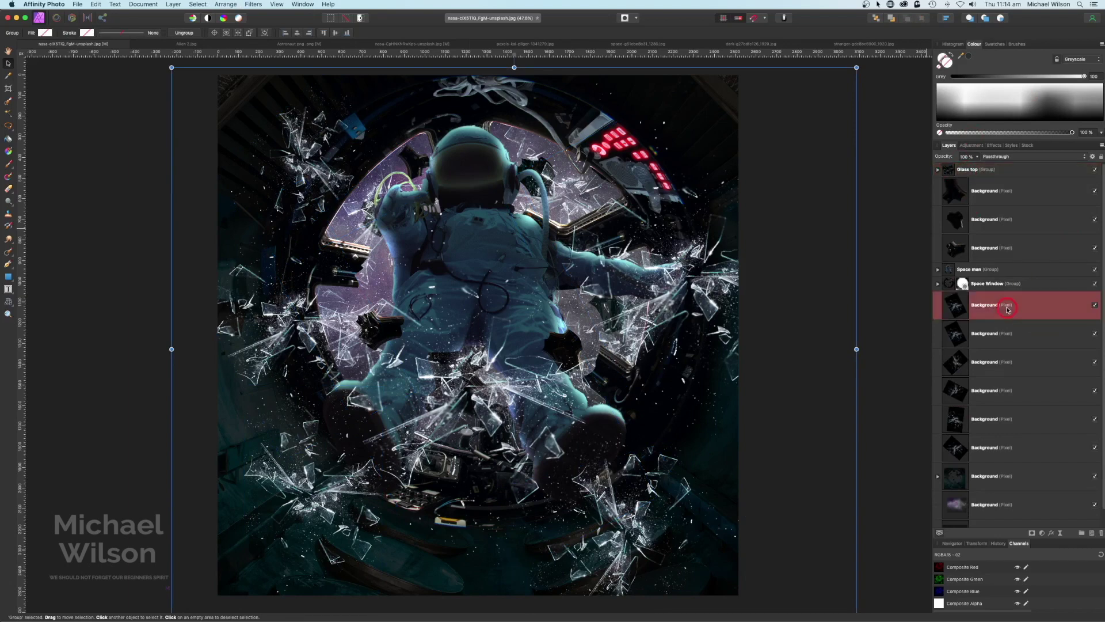
shift+click(995, 455)
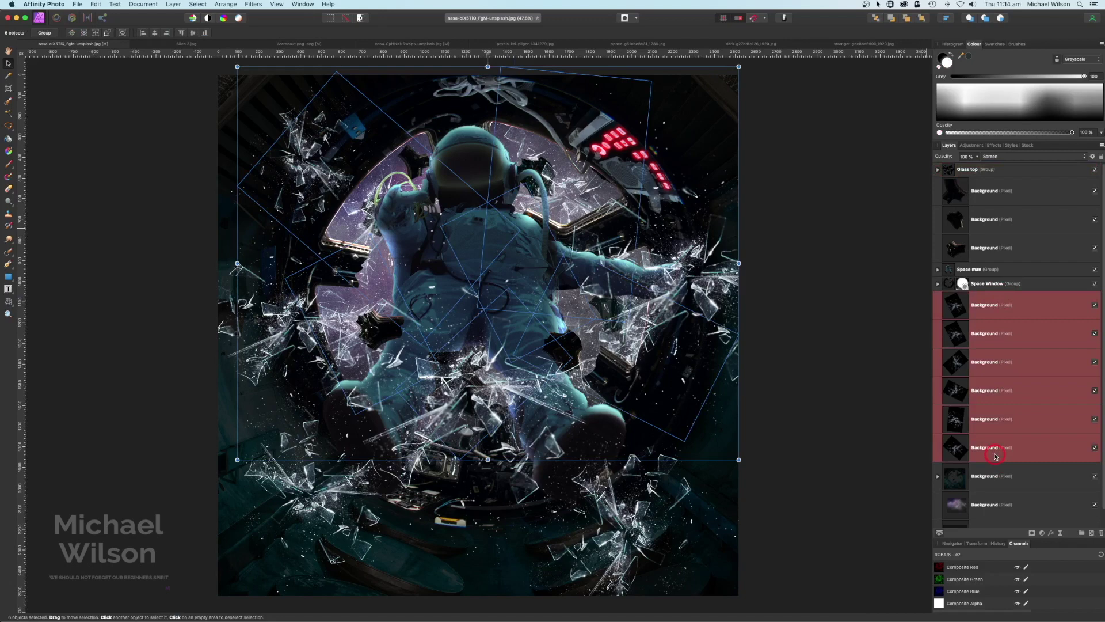
key(super+g)
double_click(967, 298)
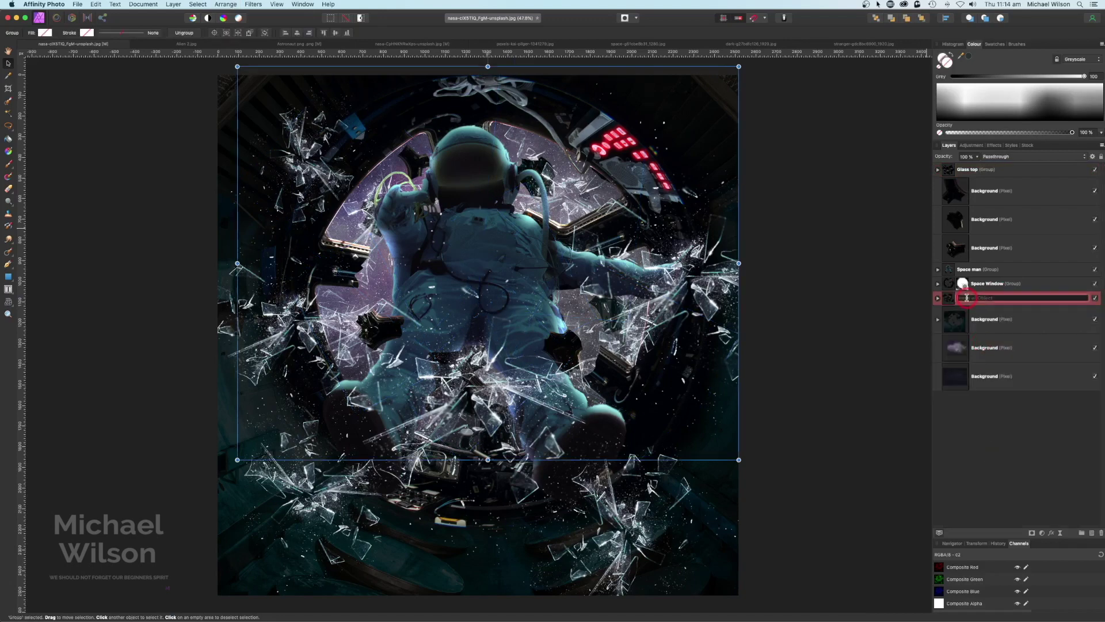
text(Glass Bottom)
key(Return)
- Add a new pixel layer directly above the Space Window group and set its blend mode to Overlay
scroll(814, 290, up, 2)
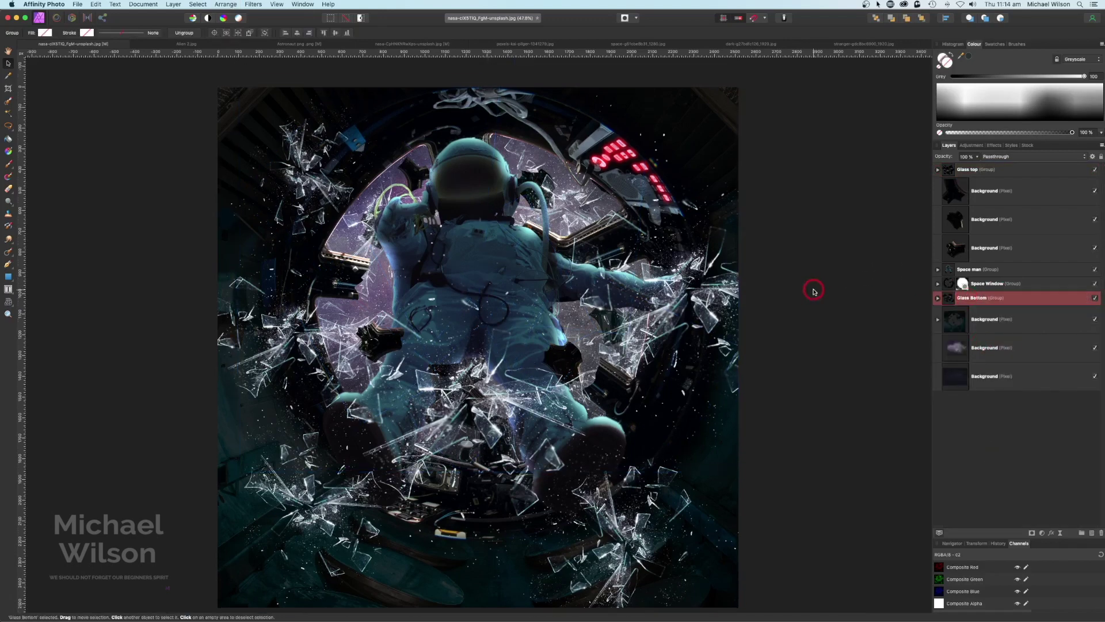
scroll(814, 291, down, 2)
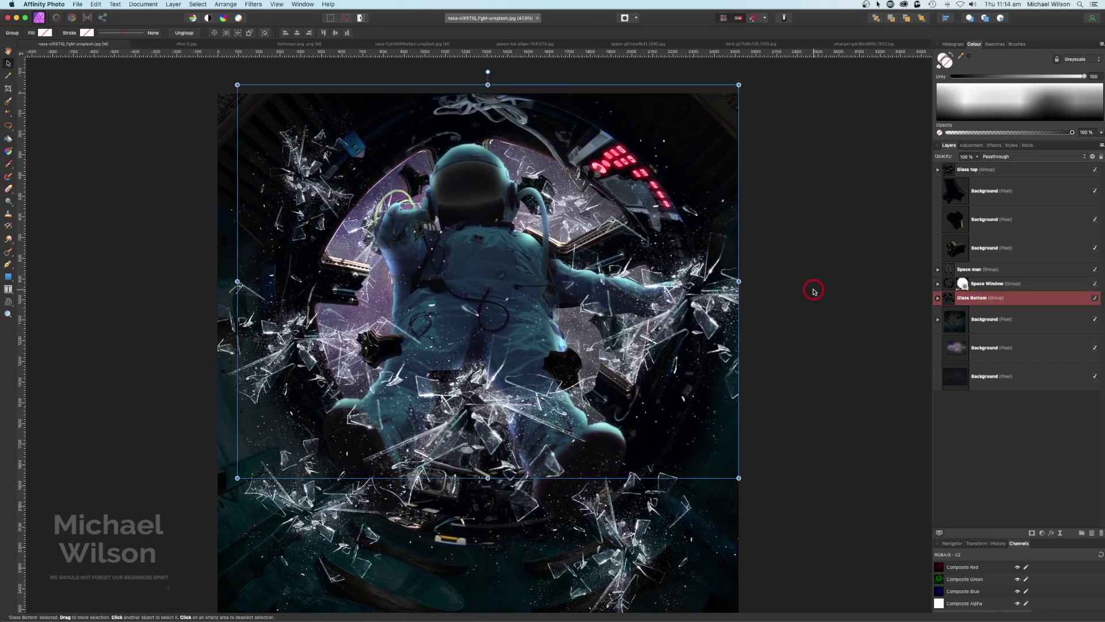
scroll(831, 329, down, 1)
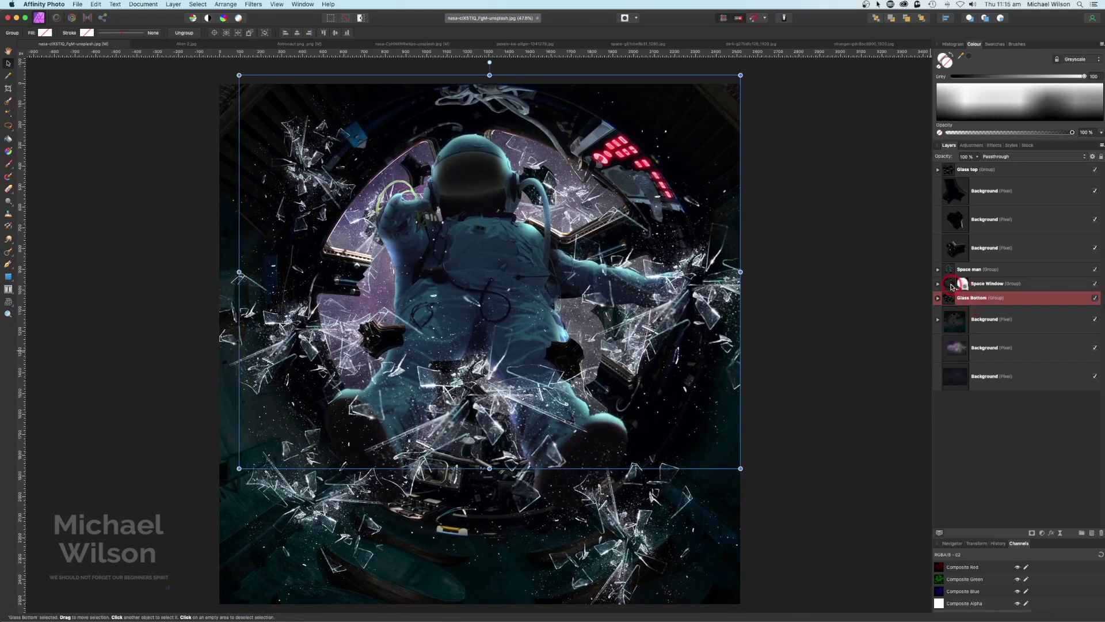
click(987, 284)
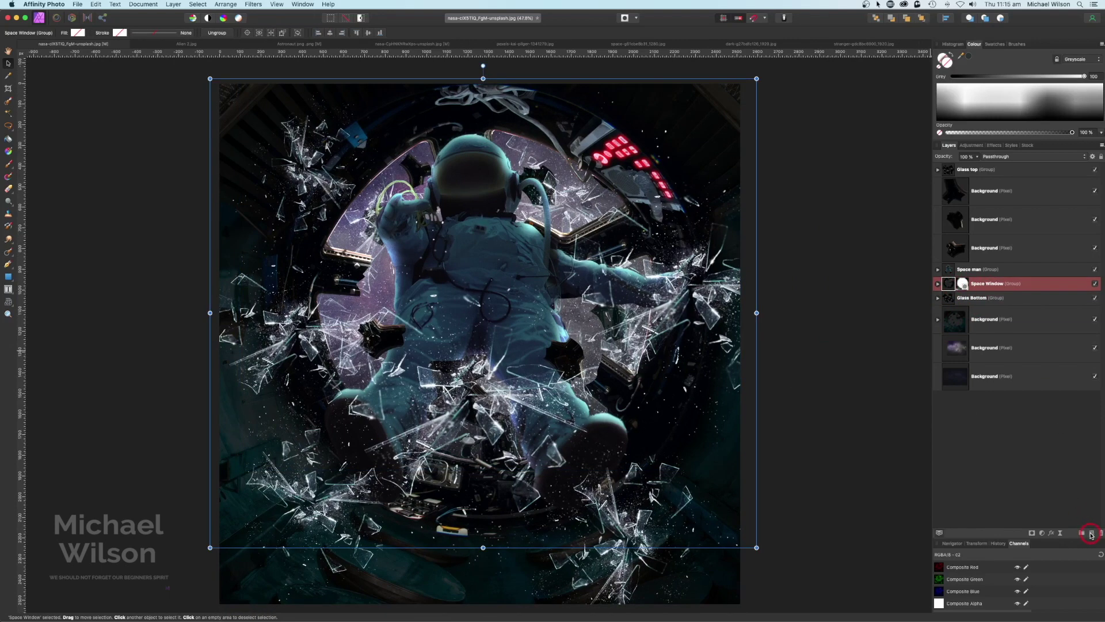
click(1090, 533)
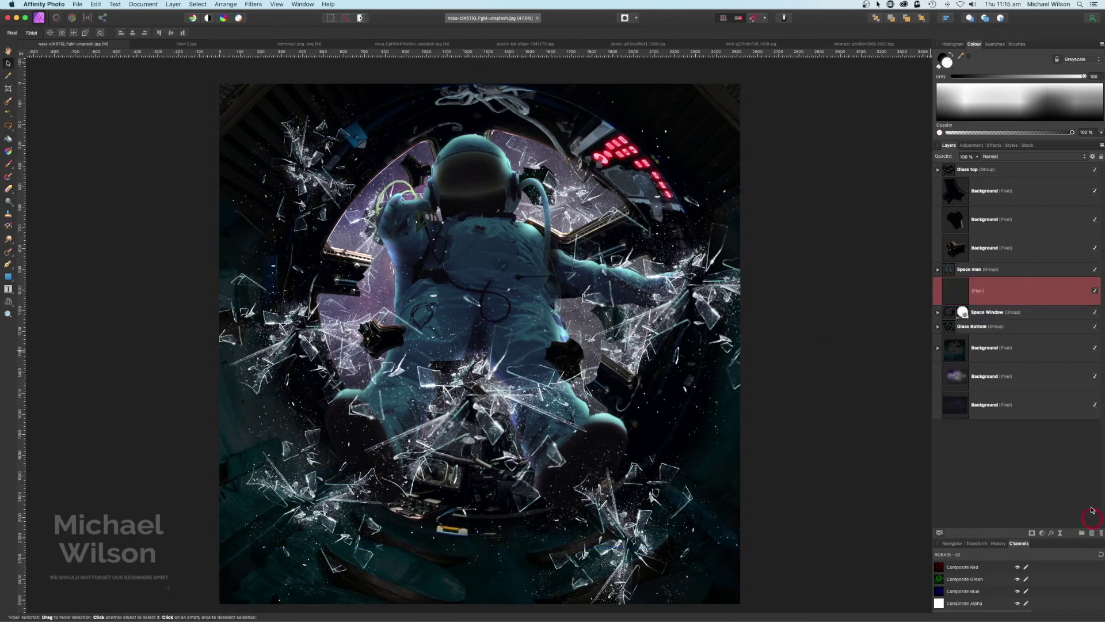
click(1011, 160)
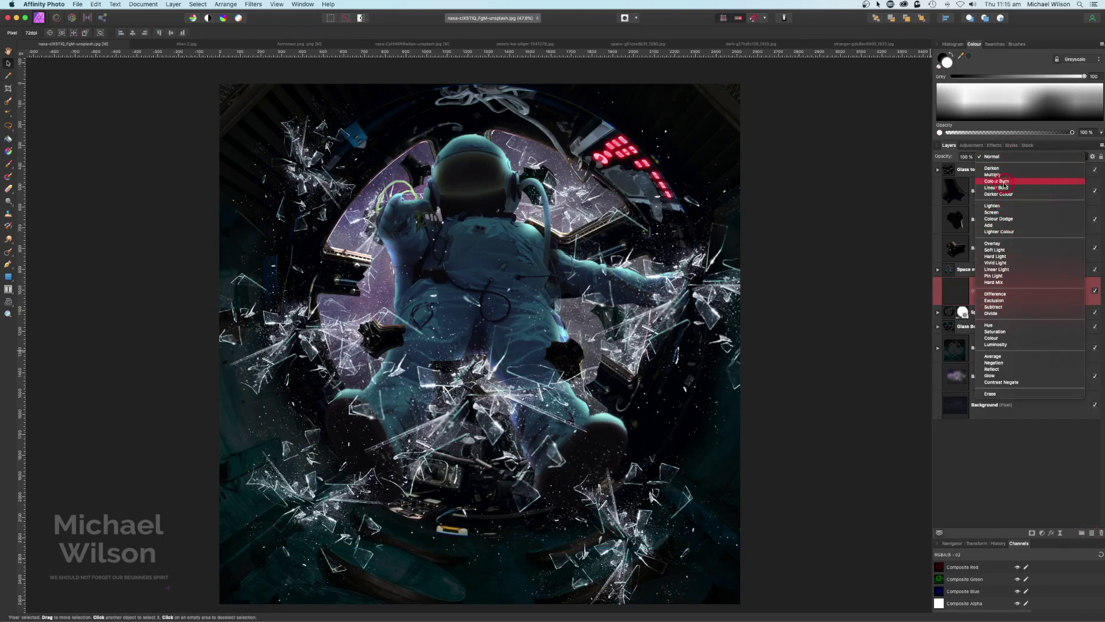
click(992, 243)
- Set up the basic 256 px soft paint brush with a bright red colour and 15% flow
click(20, 167)
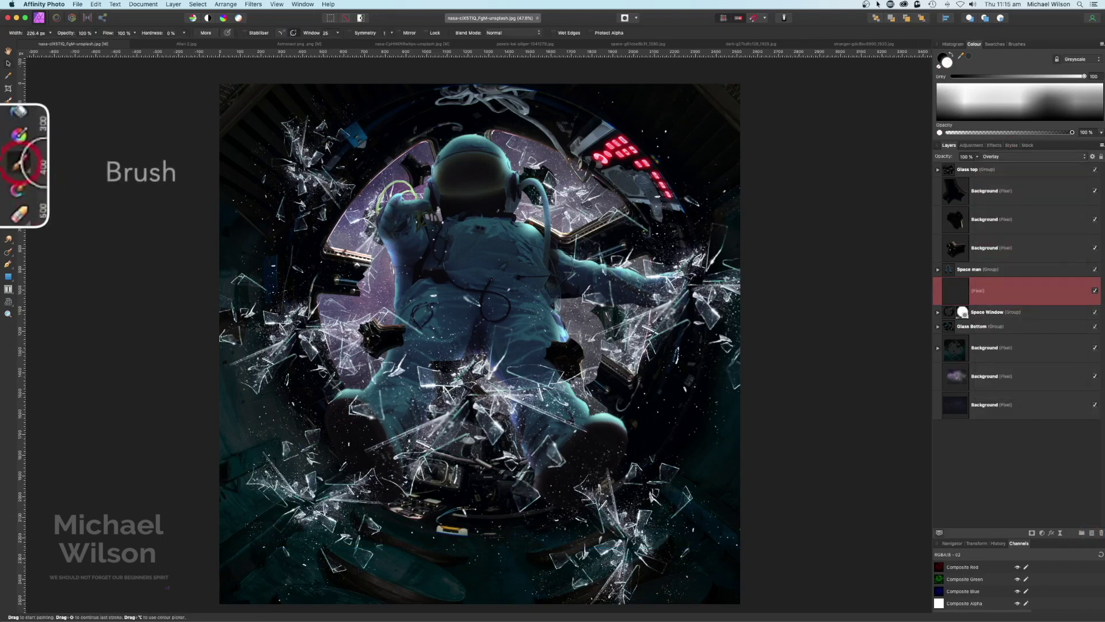
click(1016, 46)
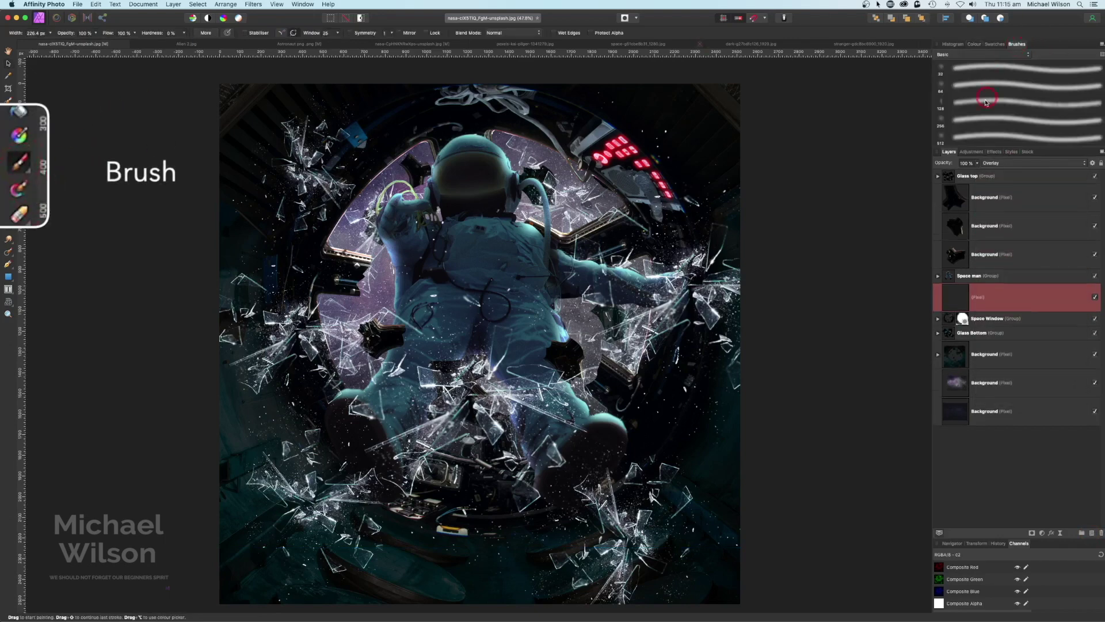
click(979, 118)
click(974, 45)
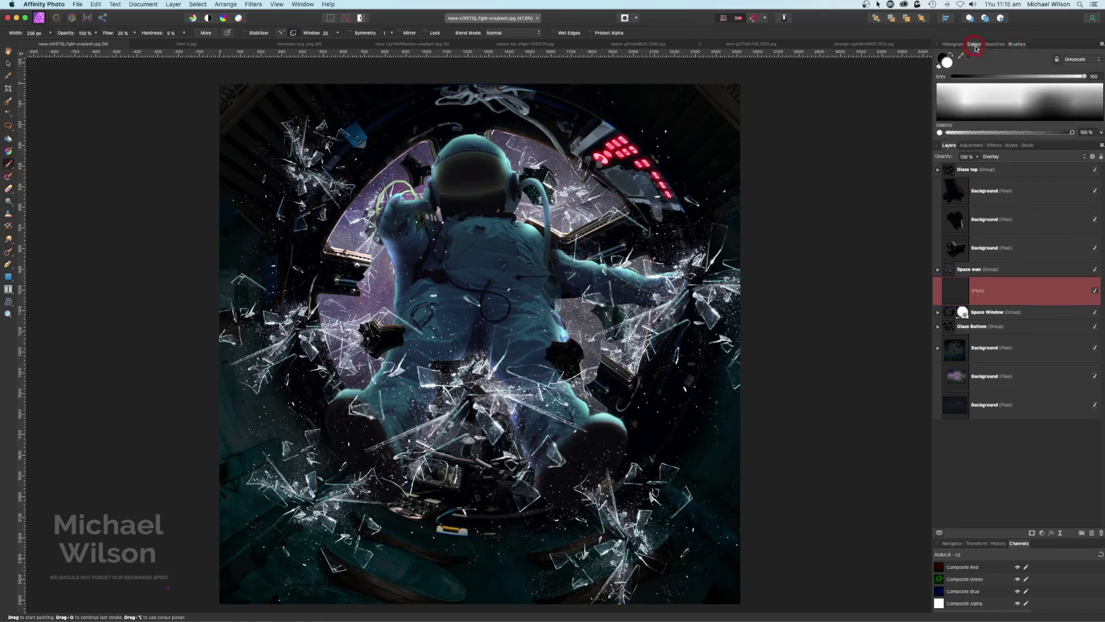
double_click(949, 58)
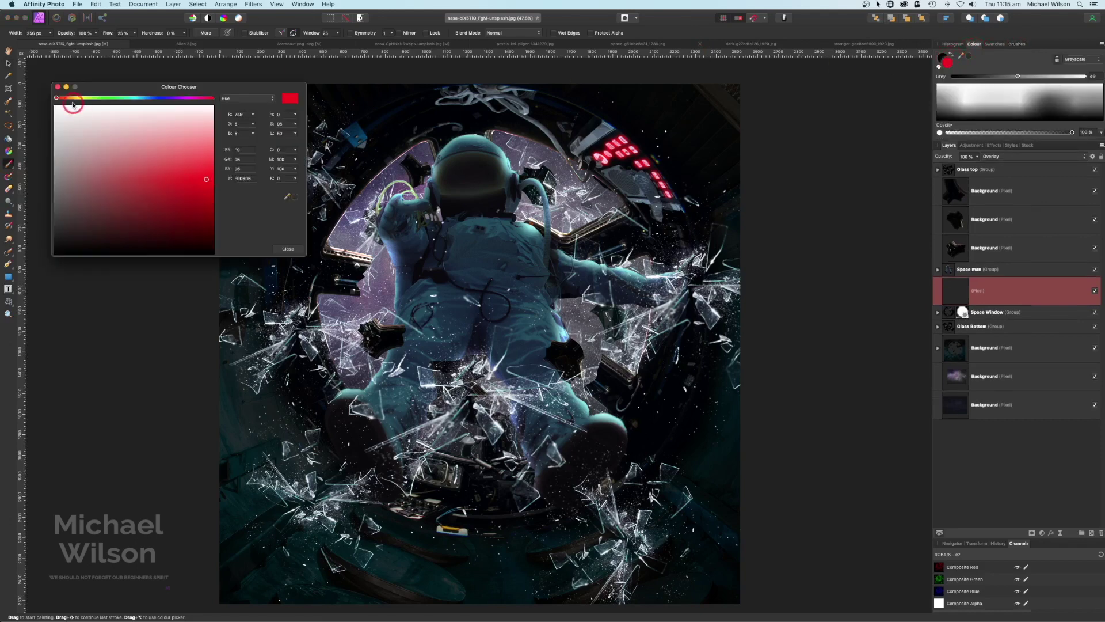
click(58, 90)
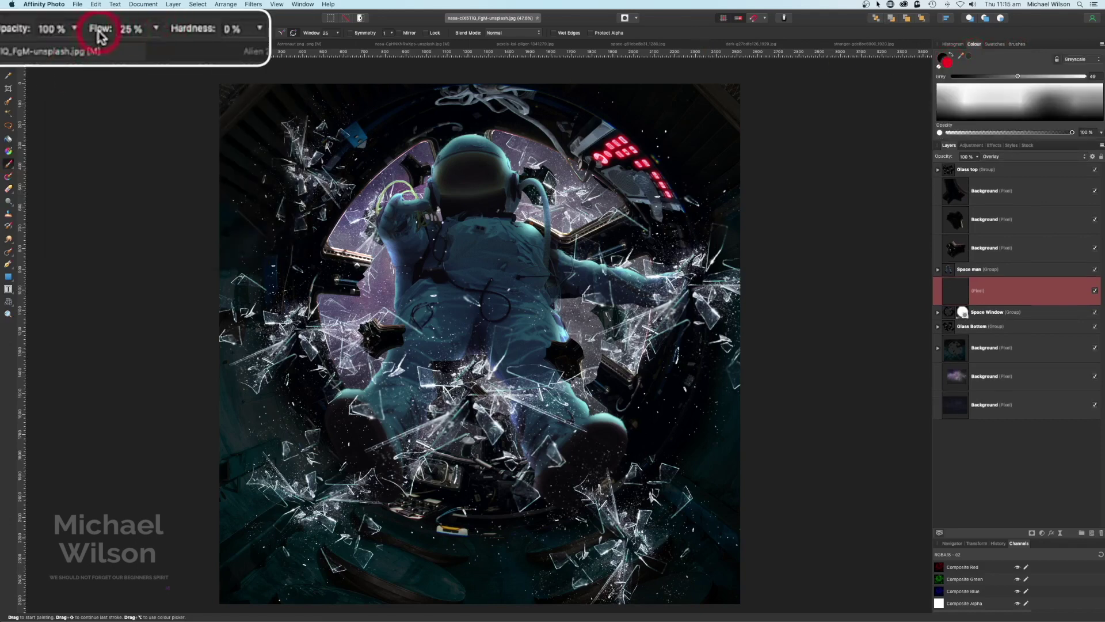
drag(99, 36, 96, 36)
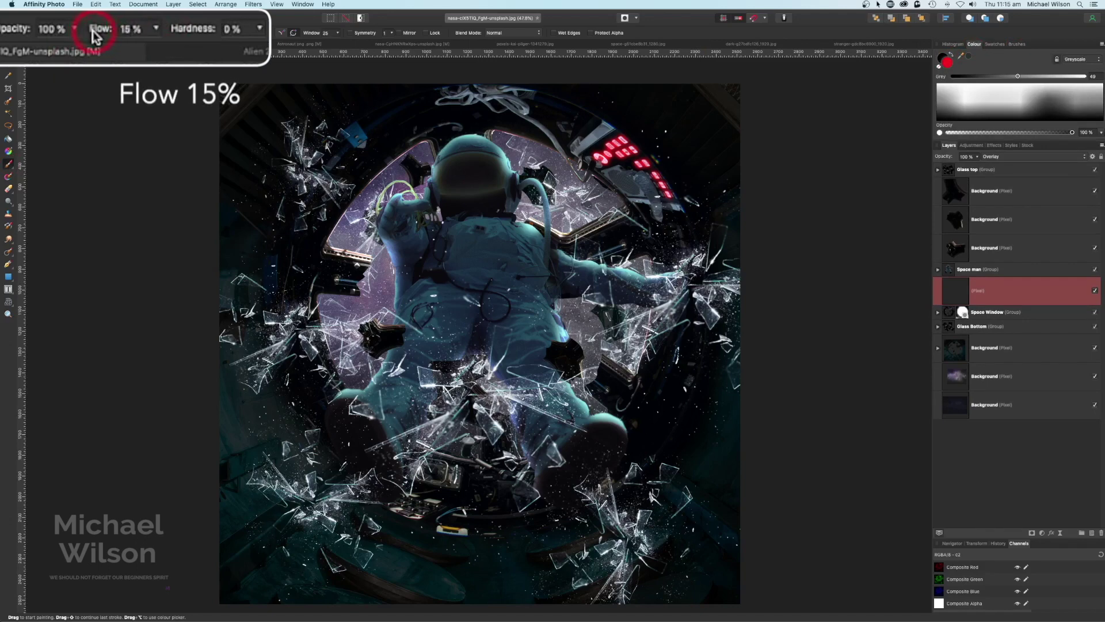
- Enlarge the brush to about 1300 px and paint soft red light around the outer edges of the image on the Overlay layer
key(bracketright)
key(bracketright)
key(bracketright)
key(bracketright)
key(bracketright)
key(bracketright)
key(bracketright)
key(bracketright)
key(bracketright)
key(bracketright)
key(bracketright)
key(bracketright)
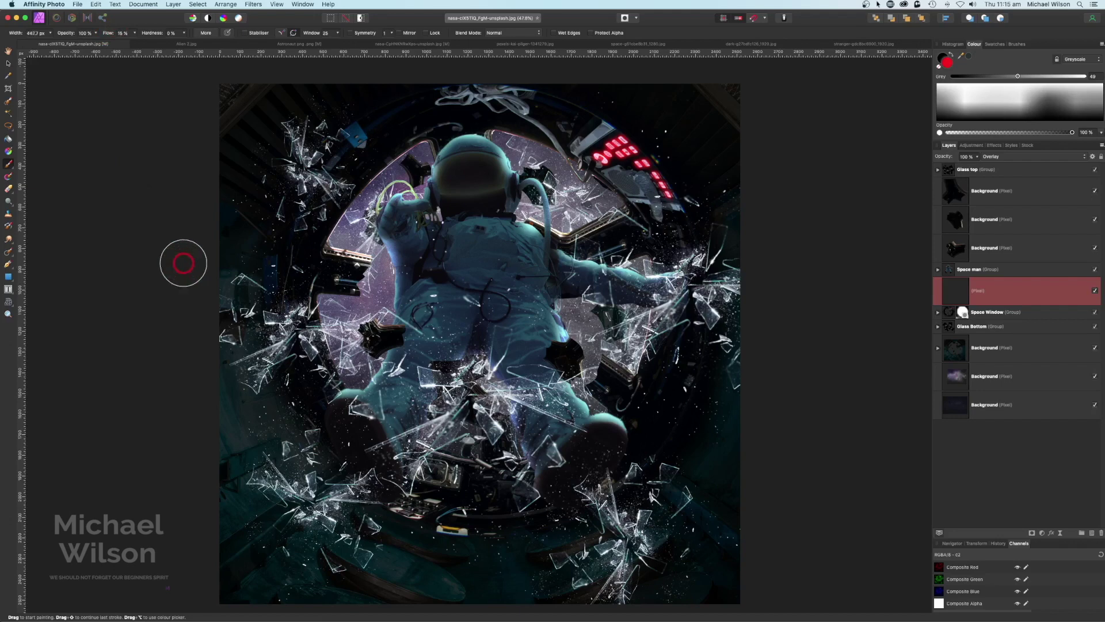
key(bracketright)
key(bracketright)
key(bracketright)
key(bracketright)
key(bracketright)
key(bracketright)
key(bracketright)
key(bracketright)
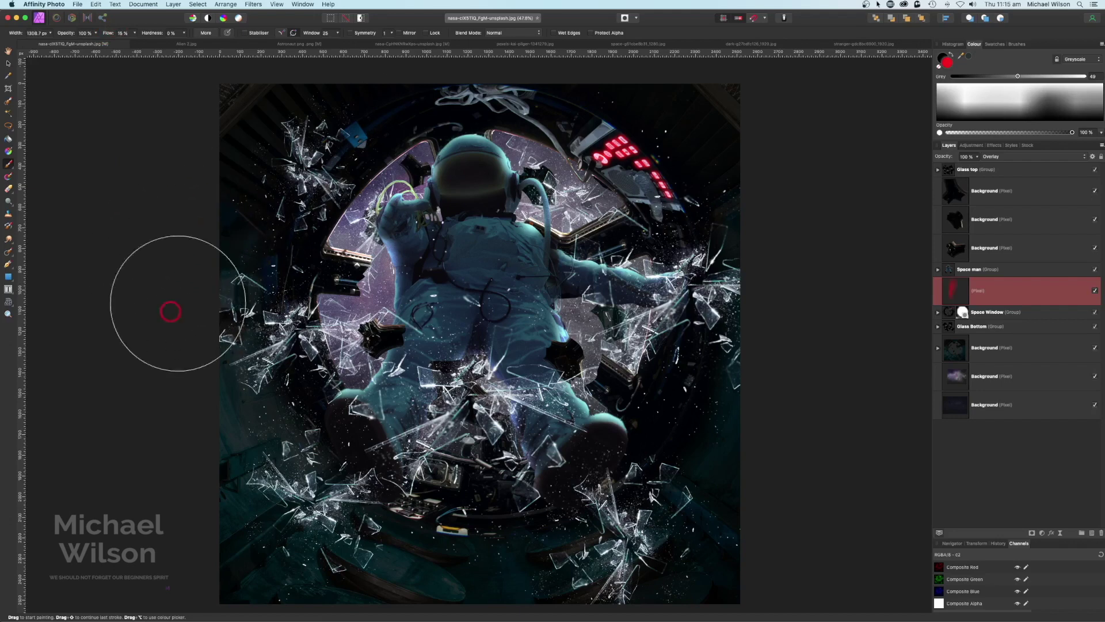
mouse_move(170, 311)
mouse_down()
mouse_move(275, 141)
mouse_move(210, 292)
mouse_move(212, 417)
mouse_move(229, 418)
mouse_move(260, 502)
mouse_move(252, 498)
mouse_move(263, 486)
mouse_move(328, 550)
mouse_up()
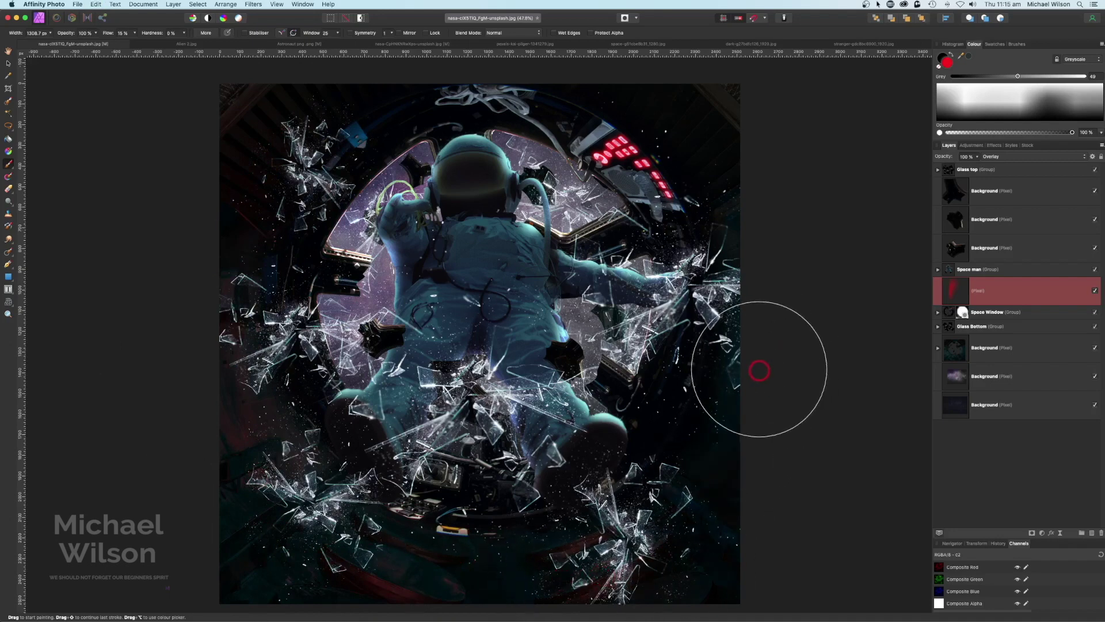
mouse_move(761, 157)
mouse_down()
mouse_move(700, 92)
mouse_move(795, 108)
mouse_up()
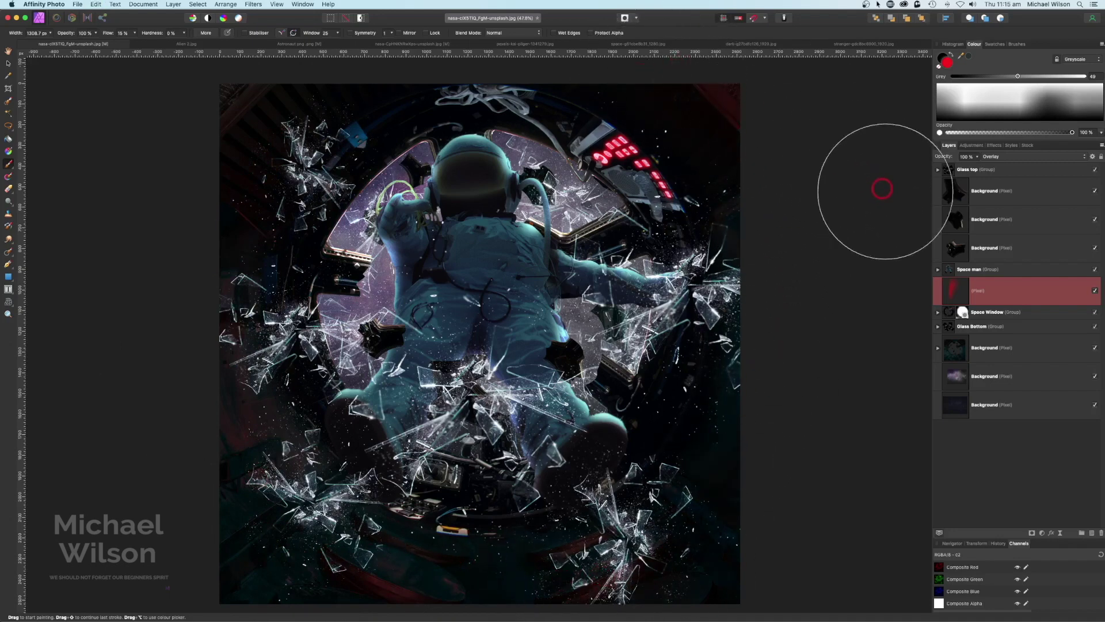
mouse_move(323, 89)
mouse_down()
mouse_move(274, 106)
mouse_move(218, 203)
mouse_move(196, 271)
mouse_up()
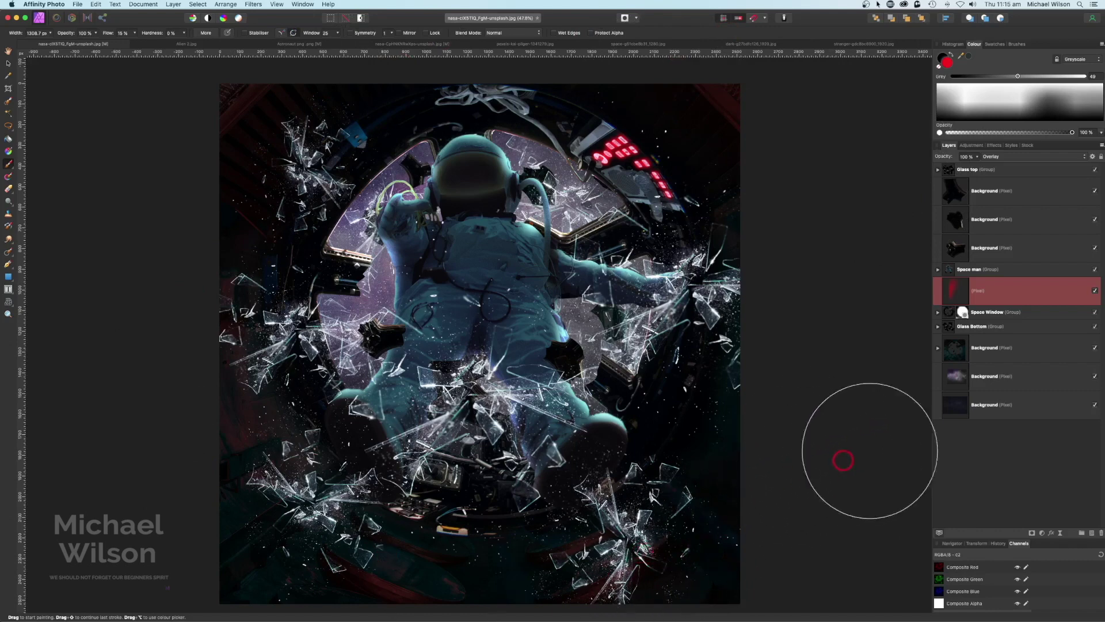
click(977, 158)
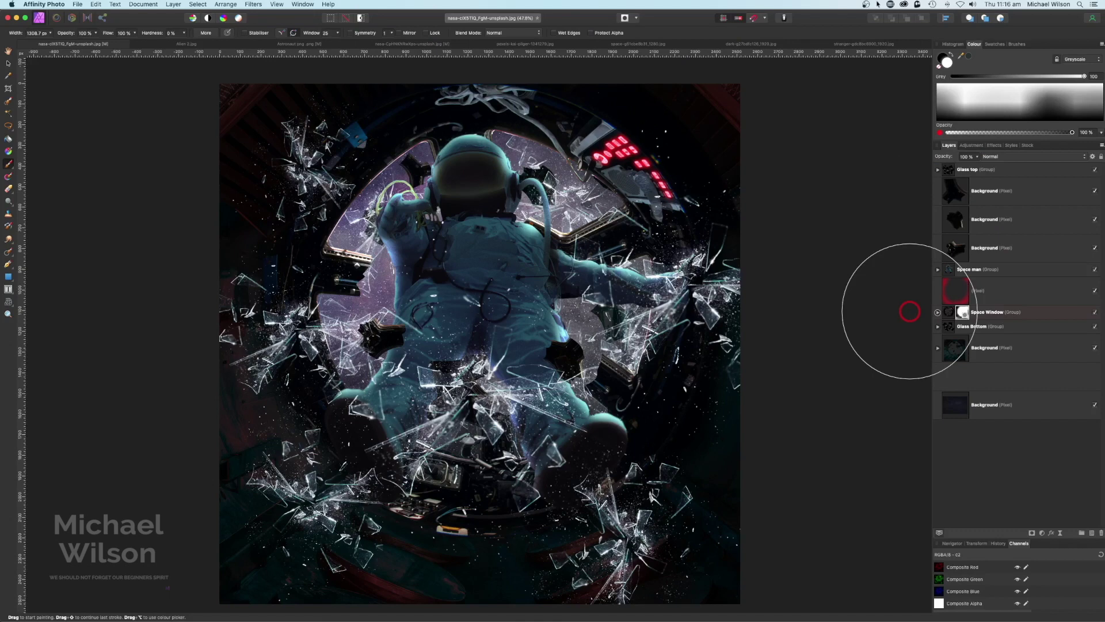
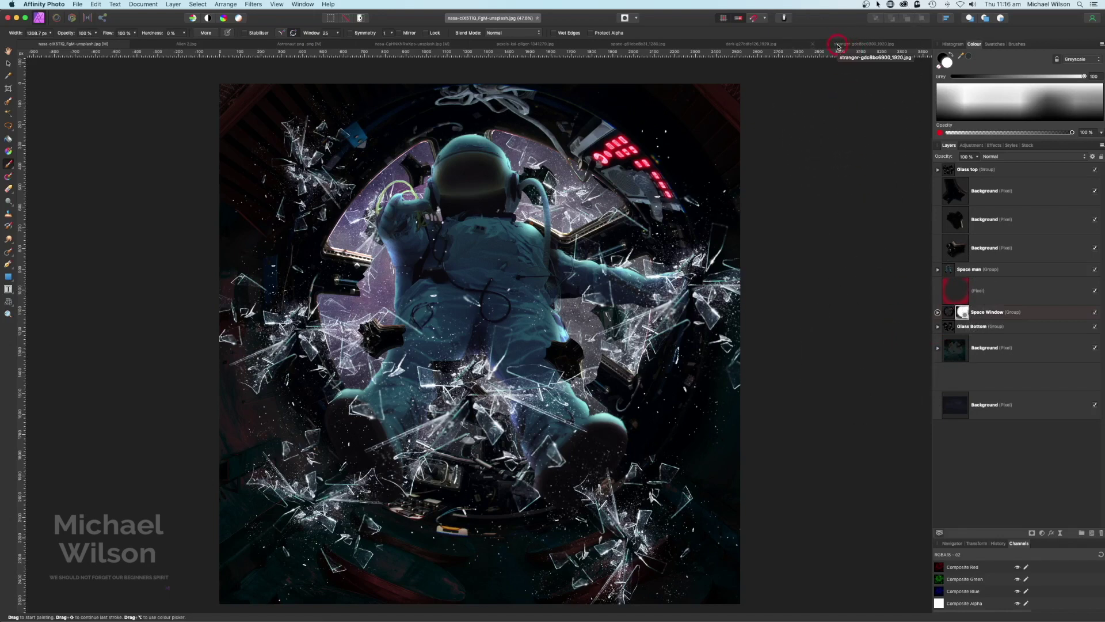
- In the black-and-white alien image, select the head and neck with the Rectangular Marquee tool and copy the selection
click(837, 45)
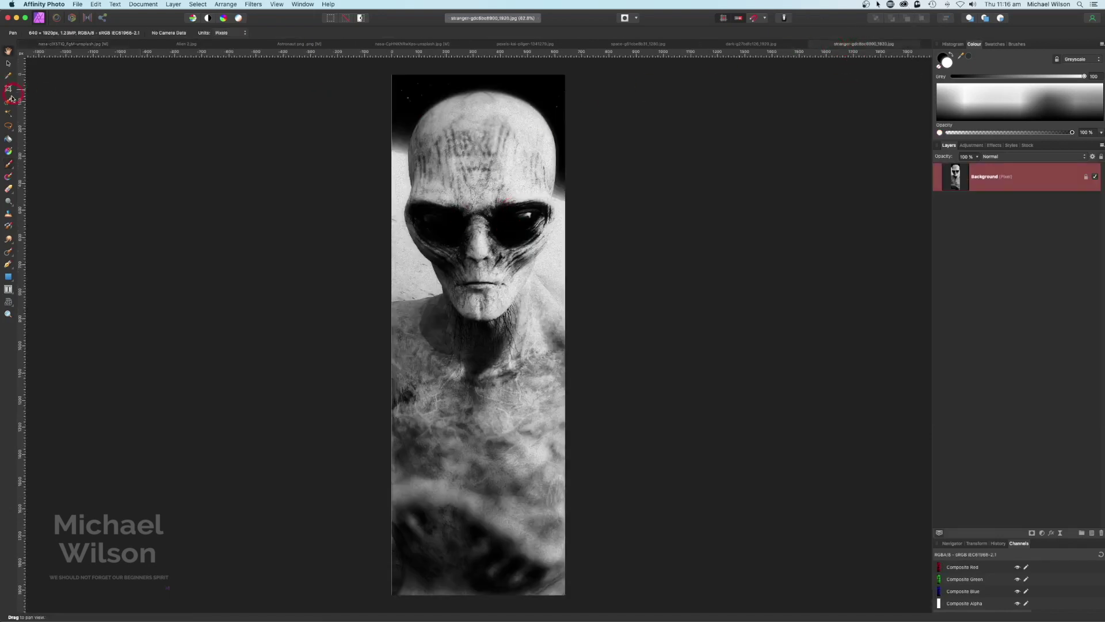
click(11, 131)
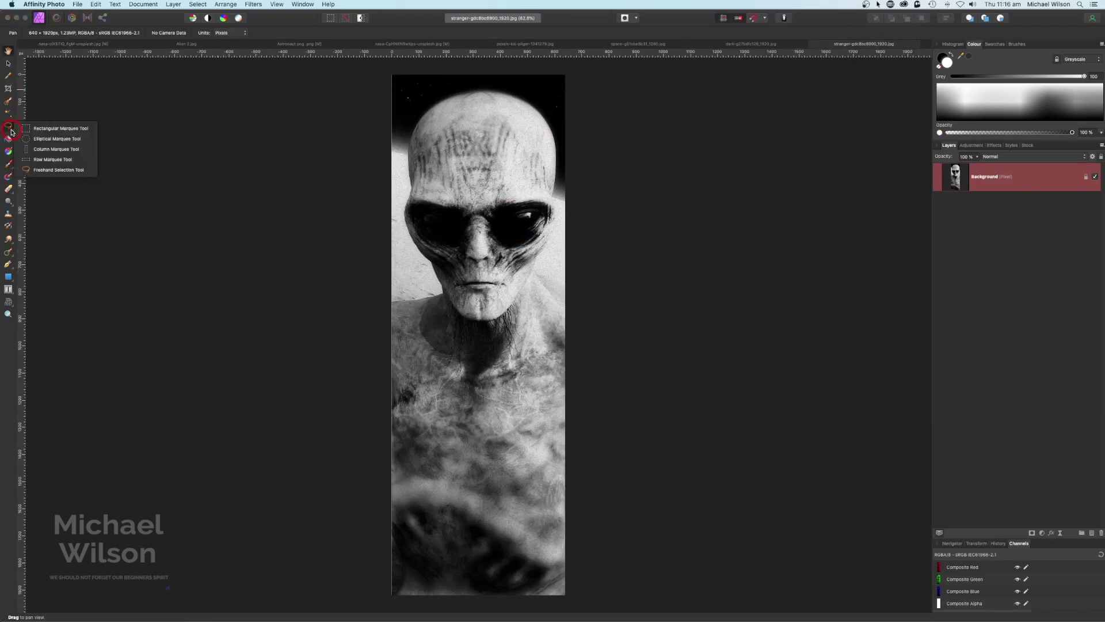
click(46, 110)
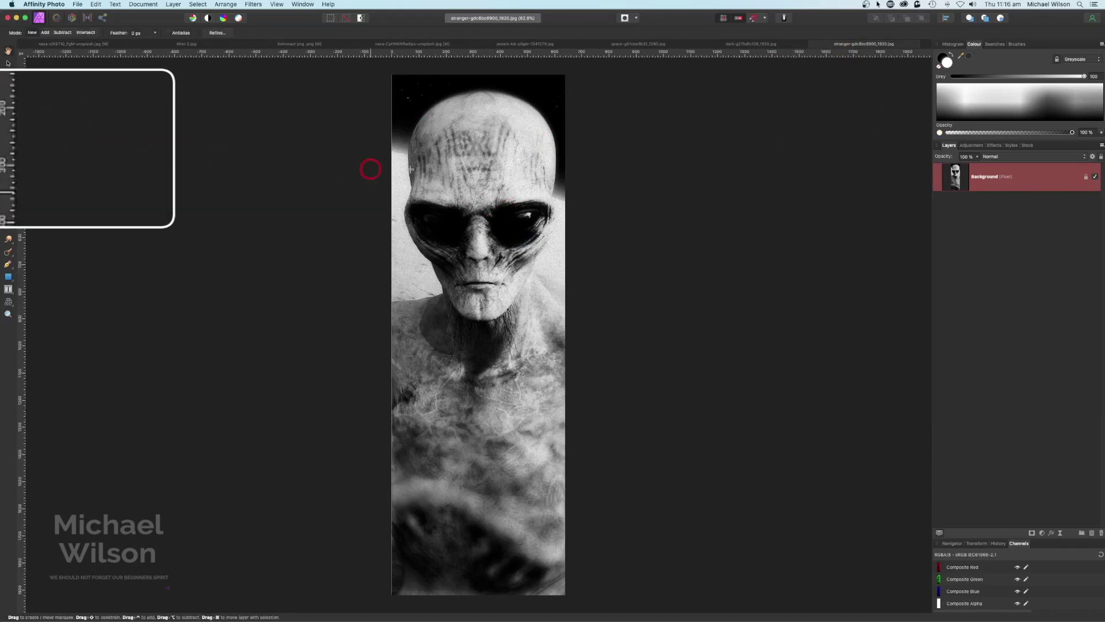
drag(396, 82, 568, 332)
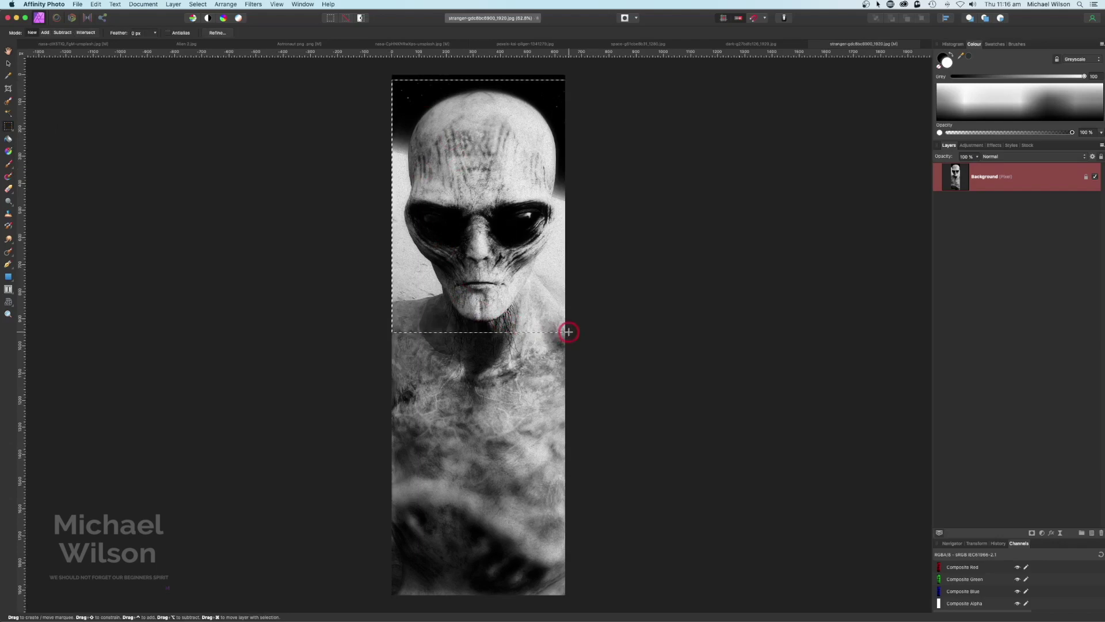
- Paste the copied alien head into the astronaut composite directly above the Space man group and set its blend mode to Screen
click(71, 45)
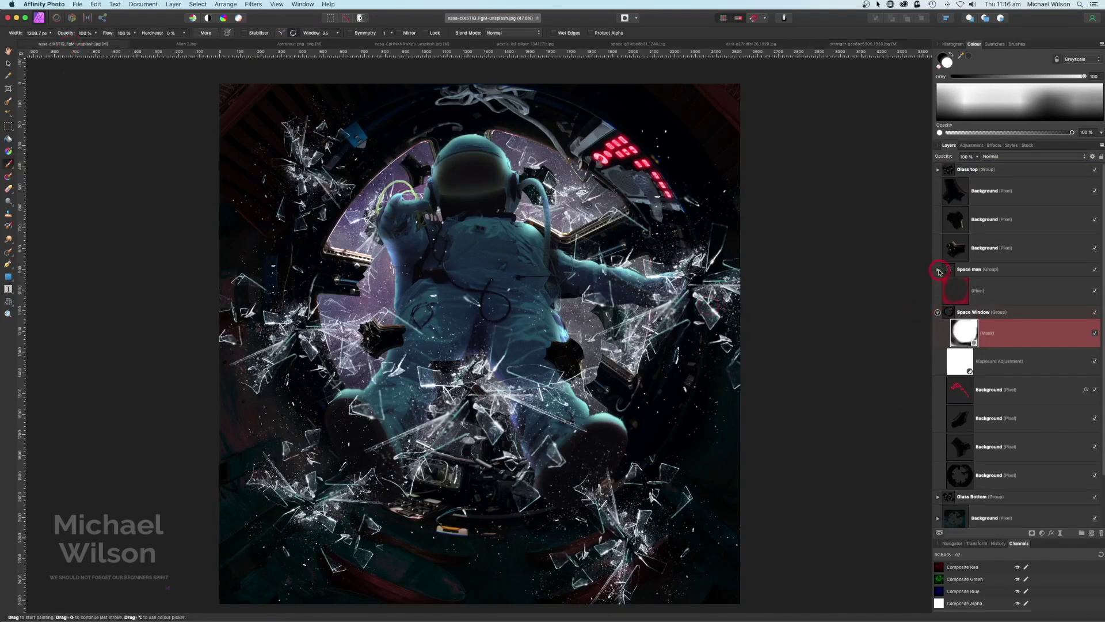
click(939, 312)
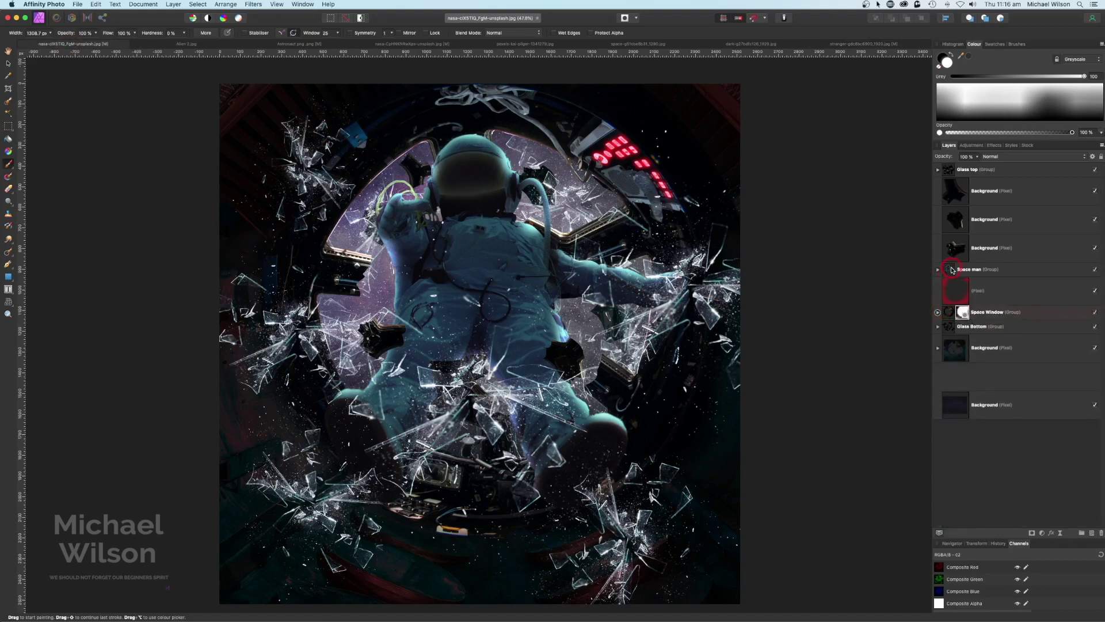
click(968, 270)
key(super+v)
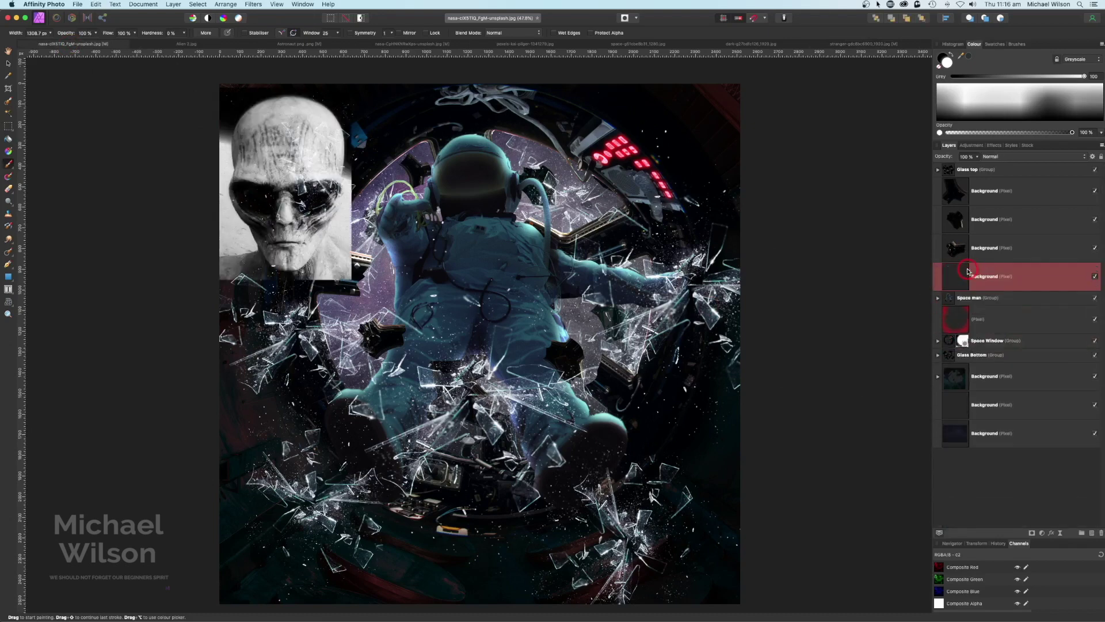
click(1014, 157)
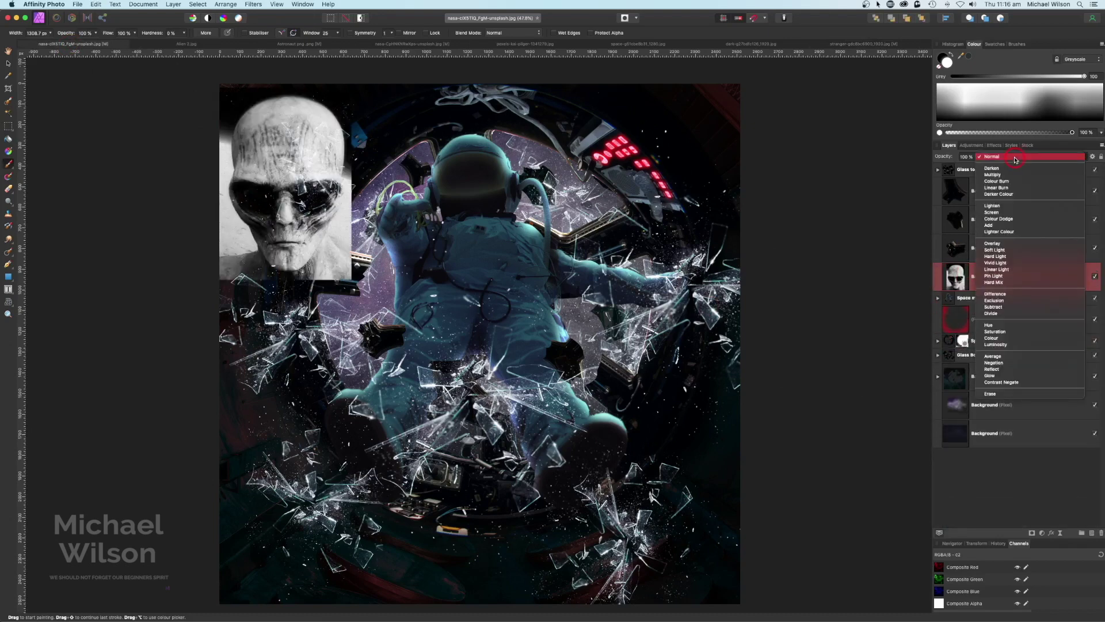
click(1002, 213)
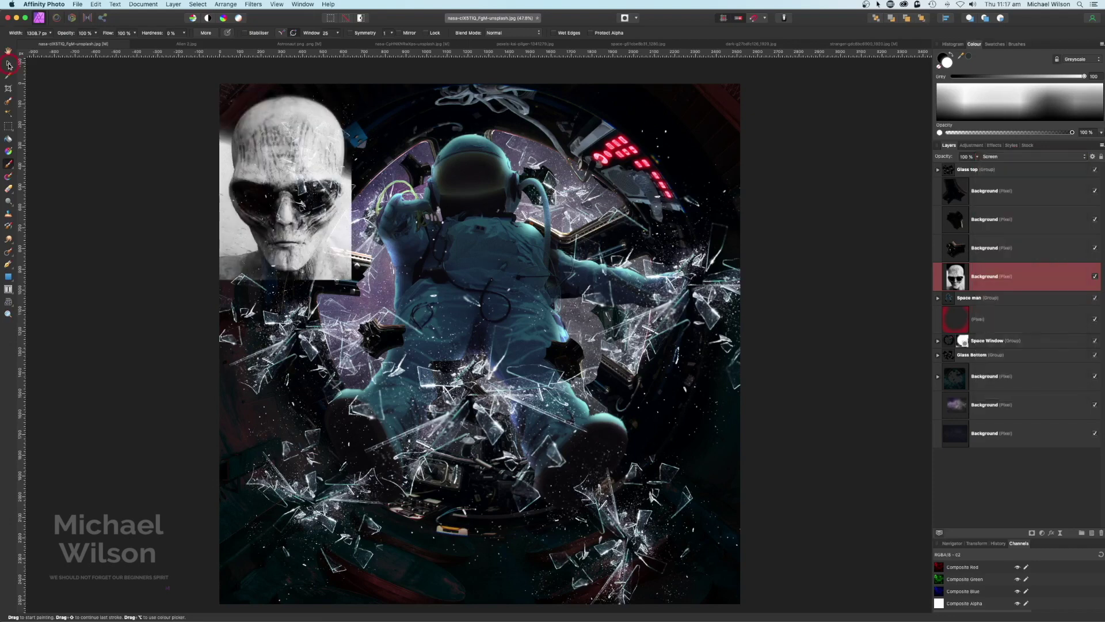
- Move the alien head over the astronaut's helmet and scale it down to fit inside the visor
key(v)
drag(287, 185, 474, 244)
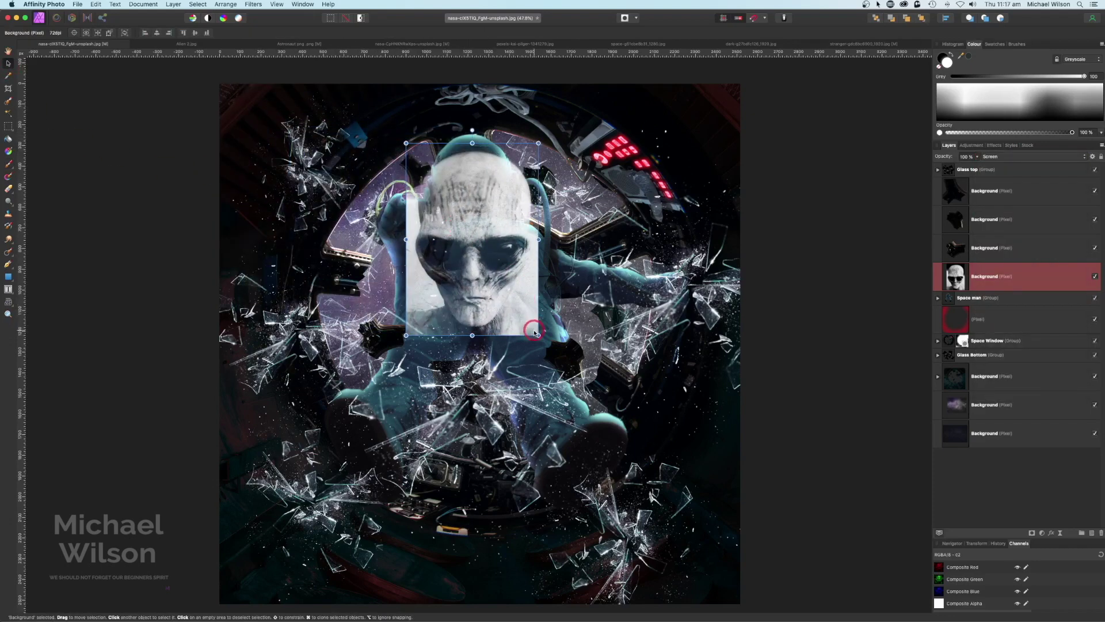
drag(535, 333, 487, 189)
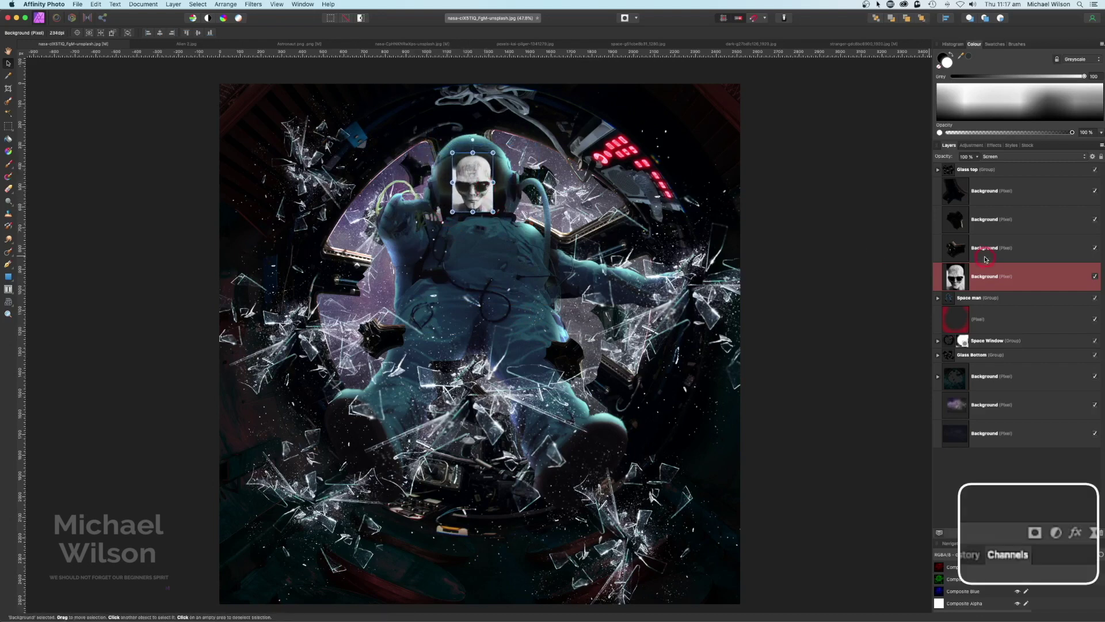
- Add a mask to the alien head layer and set up a soft black brush with 20% flow
click(1035, 534)
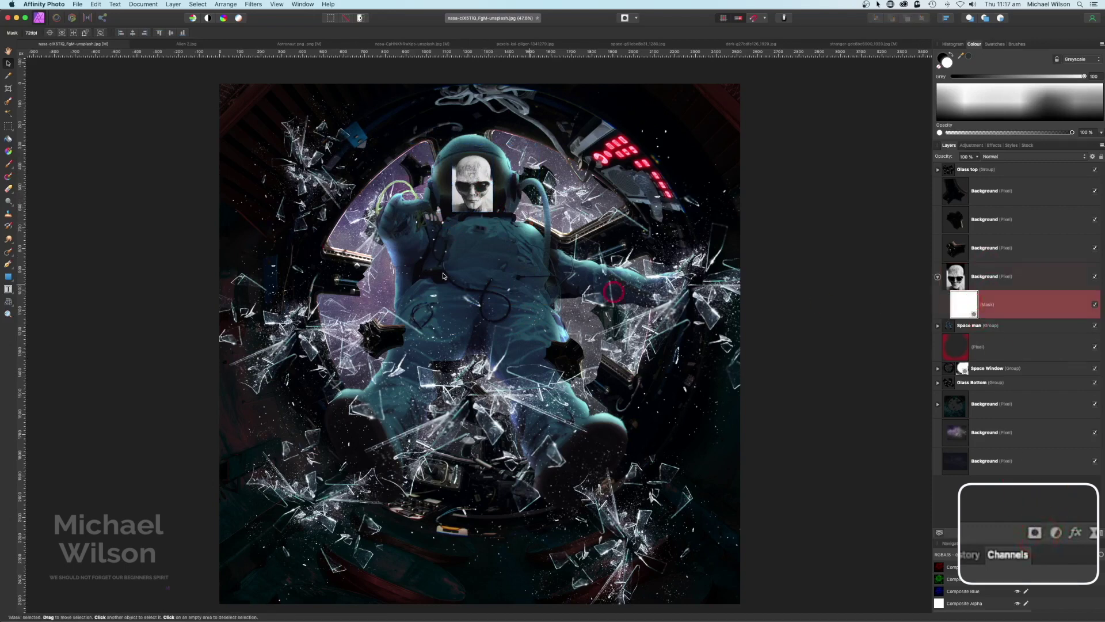
click(8, 164)
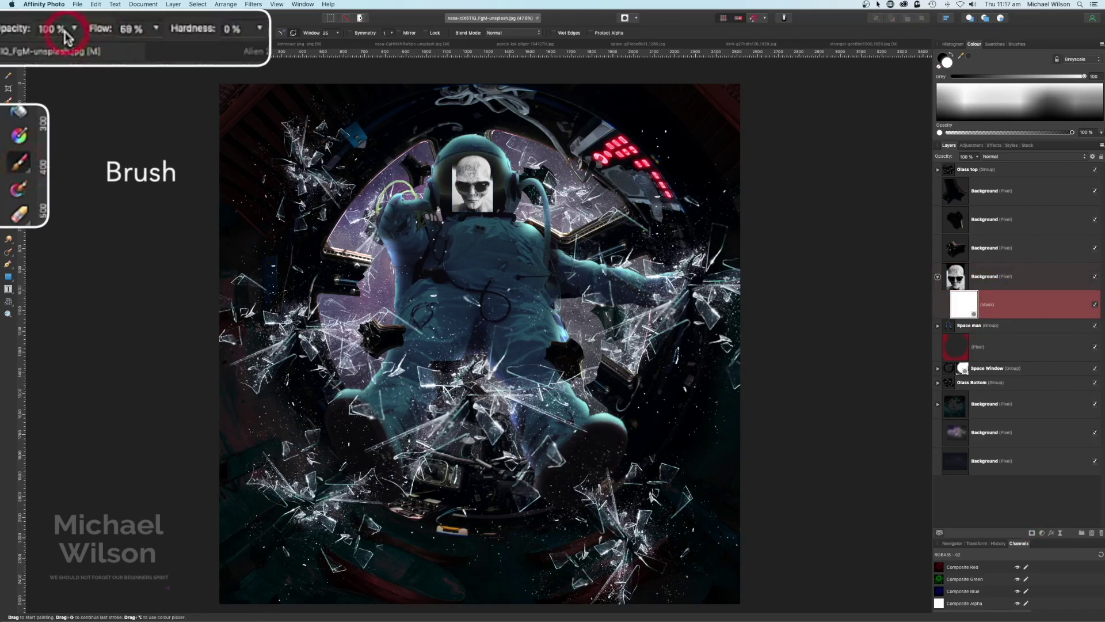
drag(65, 33, 27, 45)
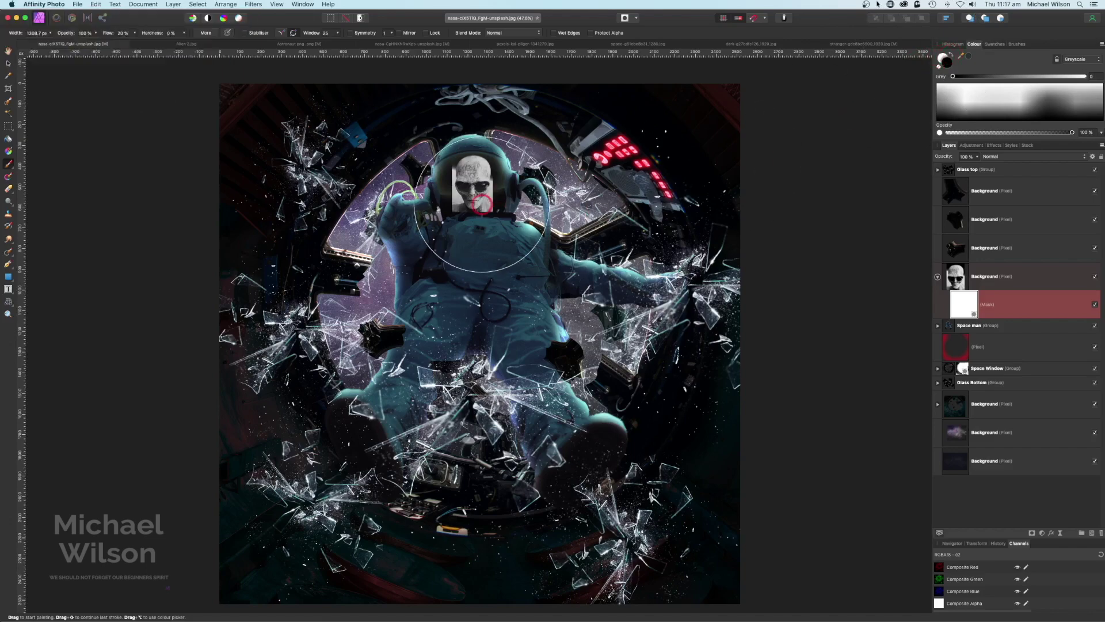
- Paint with a smaller black brush on the mask to fade out the alien image's hard edges and leave a faint face in the visor
key(super+1)
drag(476, 203, 472, 380)
key(bracketleft)
key(bracketleft)
key(bracketleft)
key(bracketleft)
key(bracketleft)
key(bracketleft)
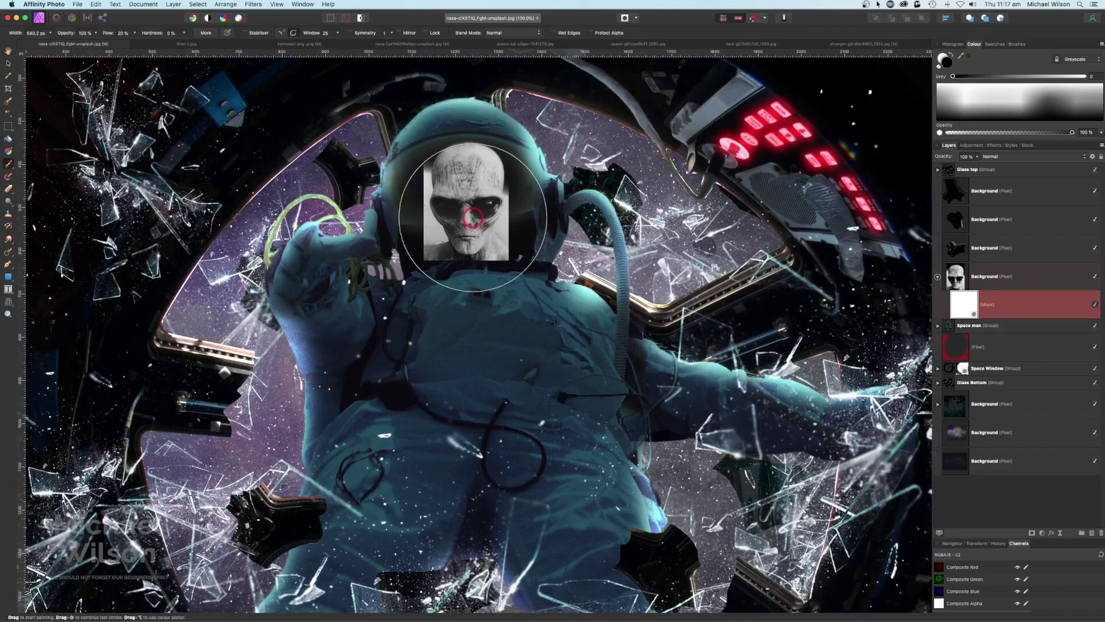
key(bracketleft)
key(bracketleft)
key(bracketleft)
key(bracketleft)
key(bracketleft)
key(bracketleft)
key(bracketleft)
key(bracketleft)
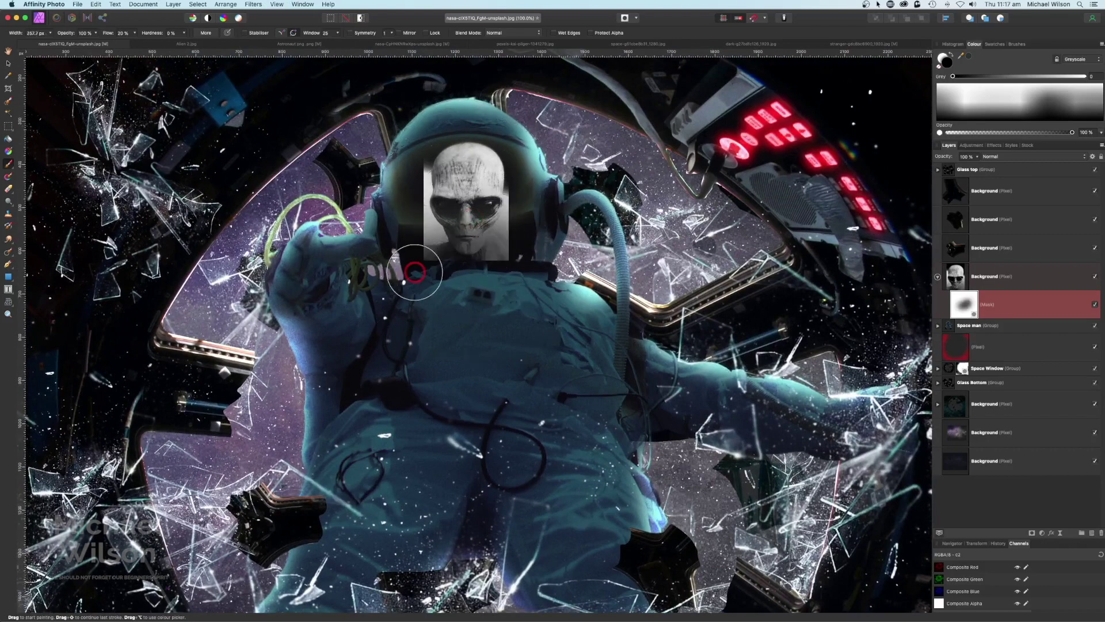
mouse_move(440, 270)
mouse_down()
mouse_move(422, 255)
mouse_move(419, 230)
mouse_move(425, 246)
mouse_move(483, 257)
mouse_move(518, 191)
mouse_move(504, 272)
mouse_move(510, 249)
mouse_move(430, 259)
mouse_move(450, 244)
mouse_move(461, 159)
mouse_move(433, 166)
mouse_move(439, 198)
mouse_move(479, 207)
mouse_move(502, 190)
mouse_move(492, 158)
mouse_move(454, 154)
mouse_move(422, 168)
mouse_move(405, 206)
mouse_move(414, 212)
mouse_move(483, 222)
mouse_move(504, 211)
mouse_move(440, 130)
mouse_move(400, 143)
mouse_move(394, 201)
mouse_move(470, 239)
mouse_move(537, 218)
mouse_move(517, 239)
mouse_move(406, 227)
mouse_move(314, 239)
mouse_move(604, 242)
mouse_move(557, 211)
mouse_move(544, 163)
mouse_move(529, 172)
mouse_move(509, 131)
mouse_move(481, 120)
mouse_move(424, 118)
mouse_move(342, 181)
mouse_up()
key(bracketright)
key(bracketright)
key(bracketright)
key(bracketright)
key(bracketright)
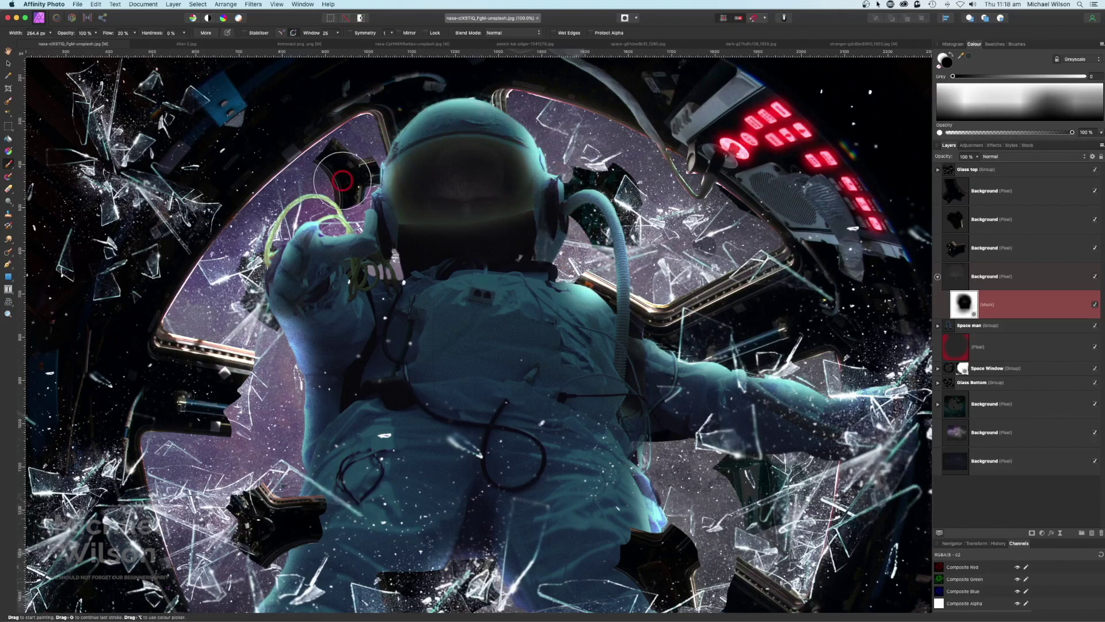
- Collapse the alien head layer's mask and reduce the layer's opacity
key(super+0)
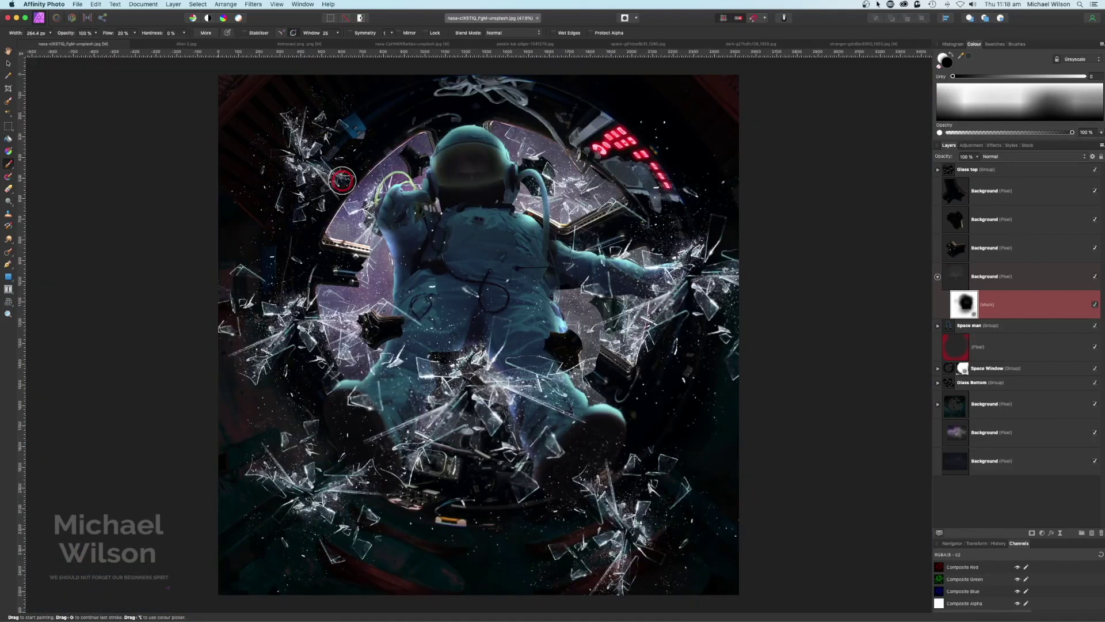
click(938, 278)
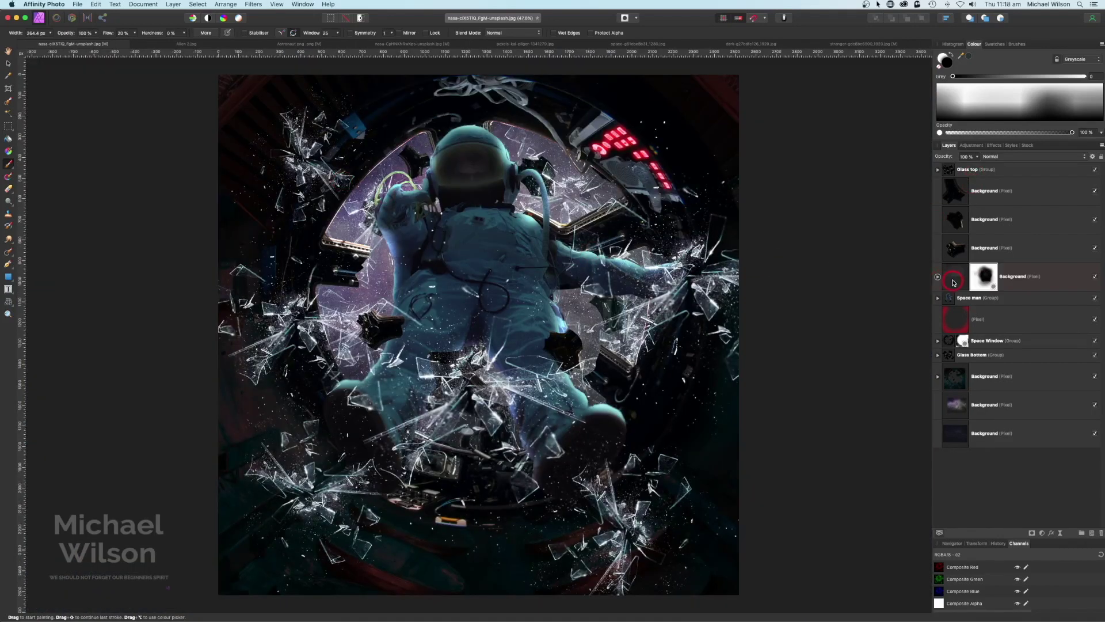
drag(977, 160, 975, 167)
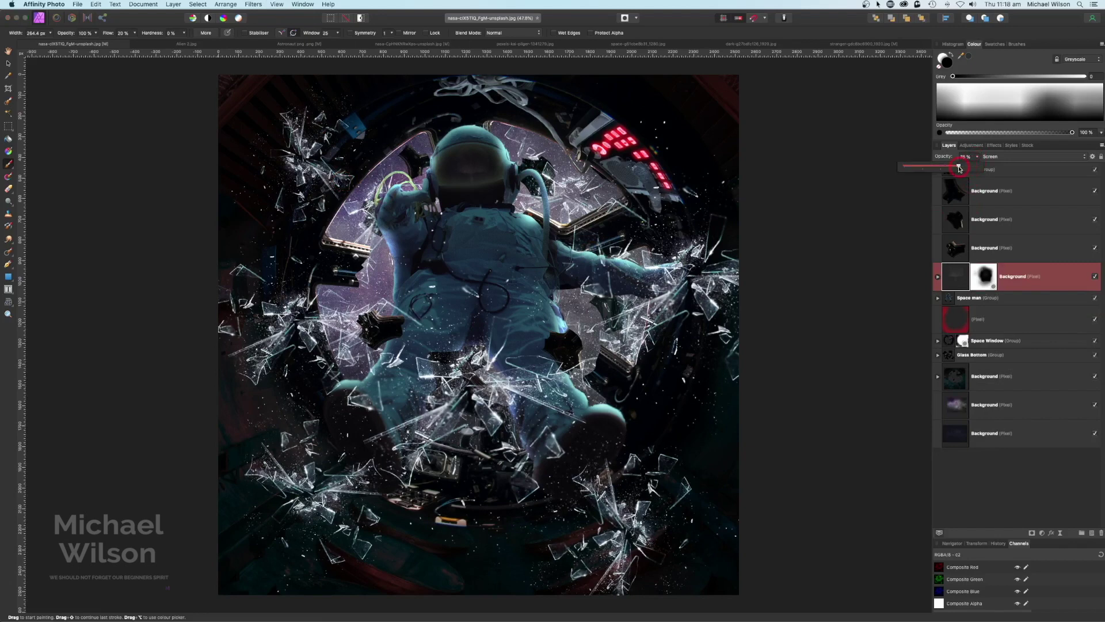
drag(959, 168, 959, 168)
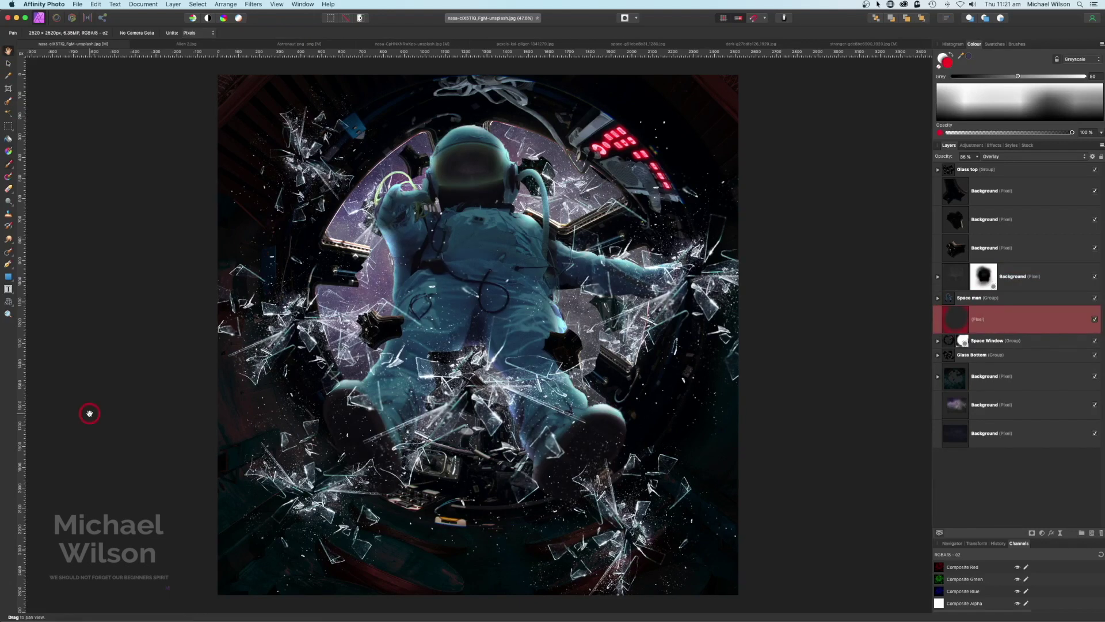
- Add a new pixel layer directly above the Space man group and set its blend mode to Overlay
click(984, 300)
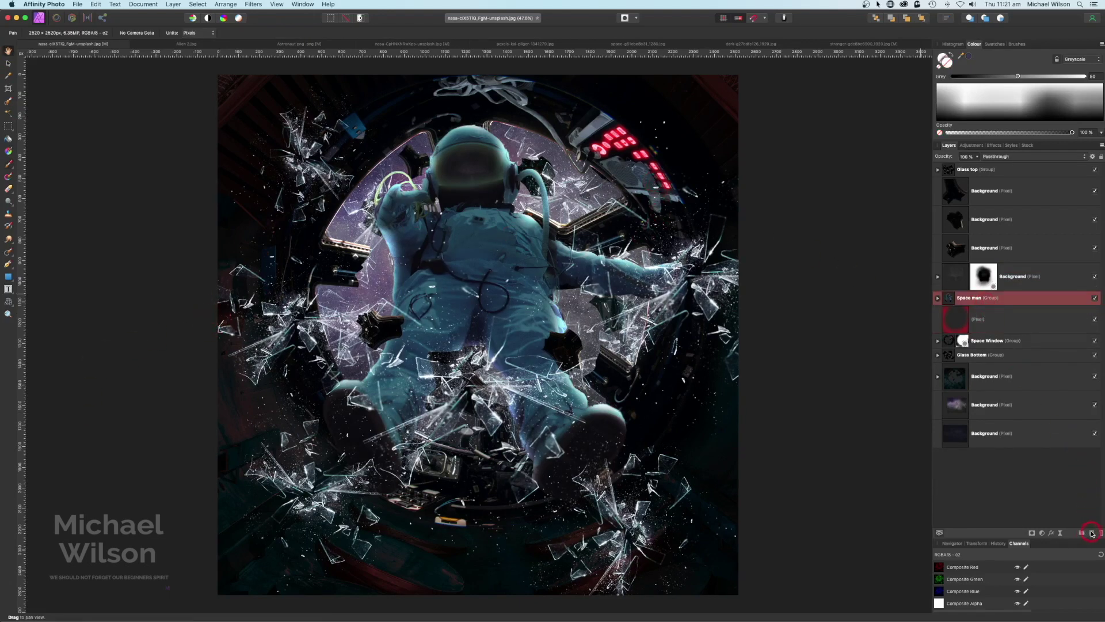
click(1092, 533)
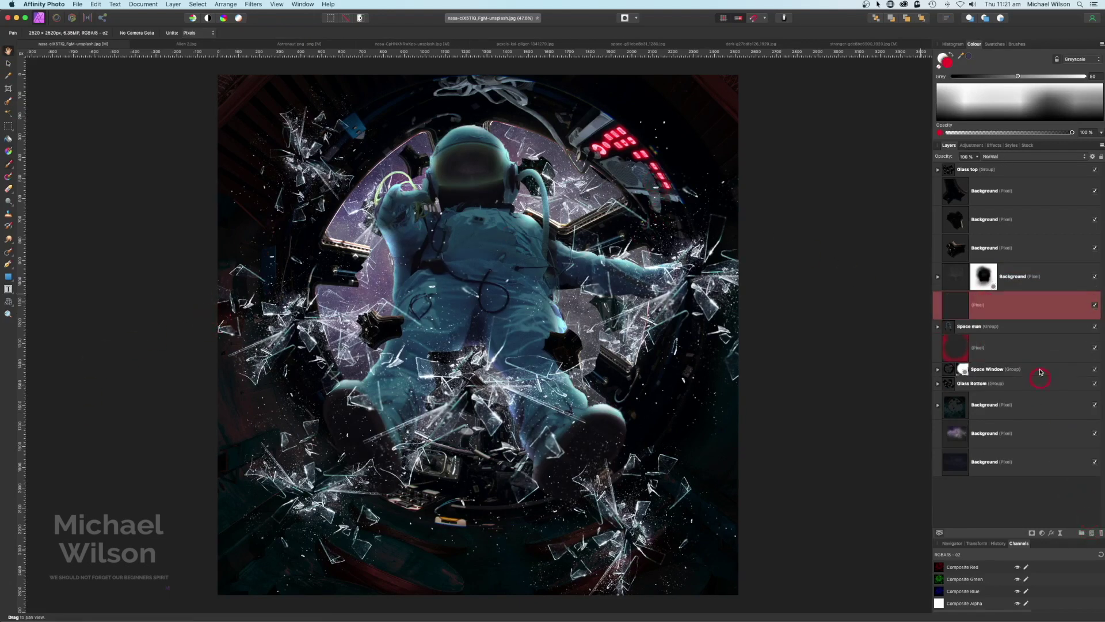
click(1002, 158)
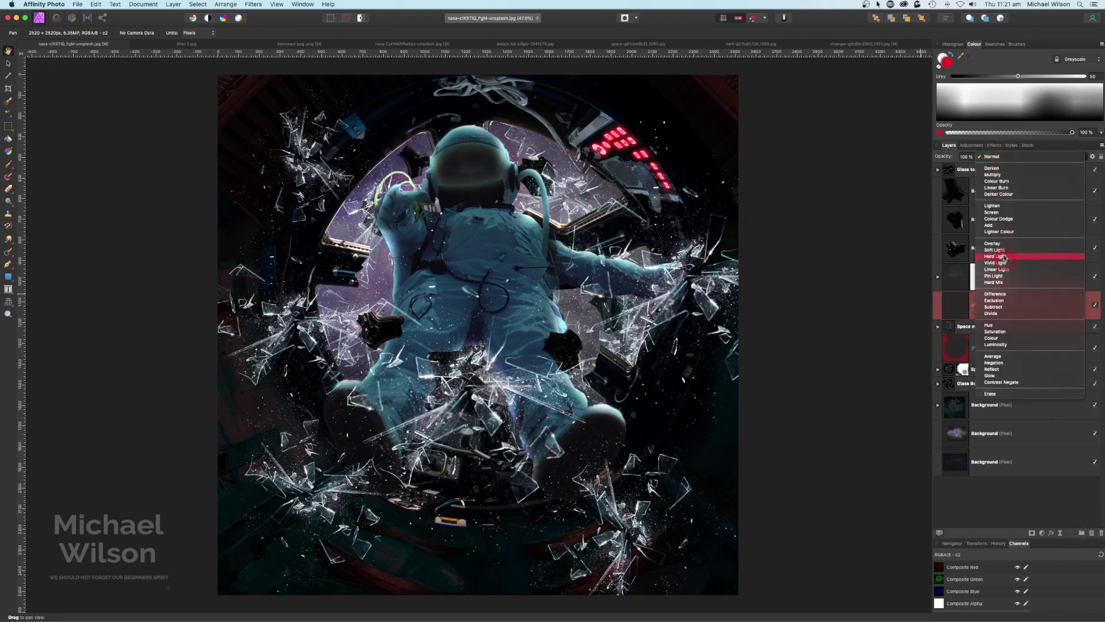
click(993, 243)
- Paint soft red light at 5% flow on the astronaut's helmet, shoulder and outstretched arm, and lower the layer's opacity
key(b)
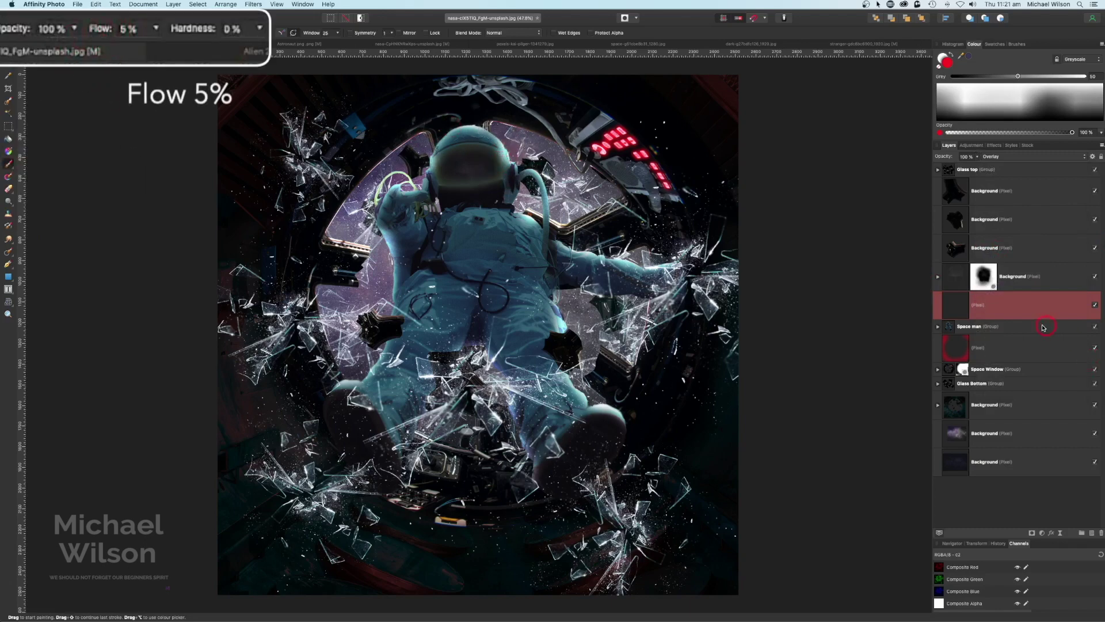
mouse_move(508, 183)
mouse_down()
mouse_move(492, 158)
mouse_move(500, 170)
mouse_up()
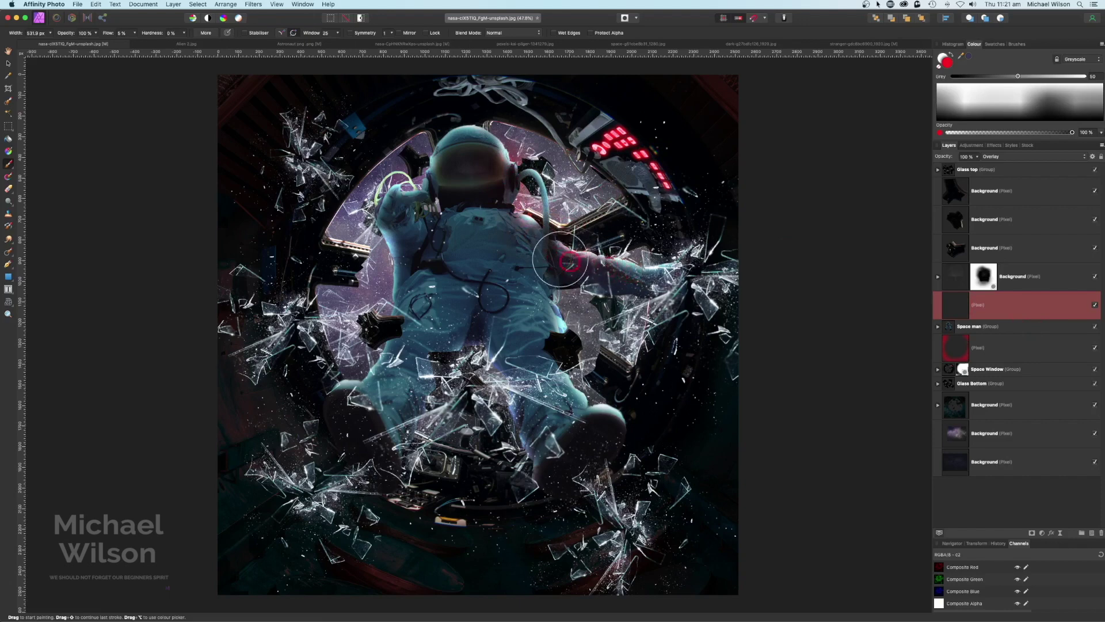
mouse_move(545, 233)
mouse_down()
mouse_move(550, 199)
mouse_move(503, 174)
mouse_move(481, 138)
mouse_move(523, 216)
mouse_move(547, 331)
mouse_move(544, 265)
mouse_move(520, 228)
mouse_move(529, 224)
mouse_move(525, 284)
mouse_up()
click(977, 158)
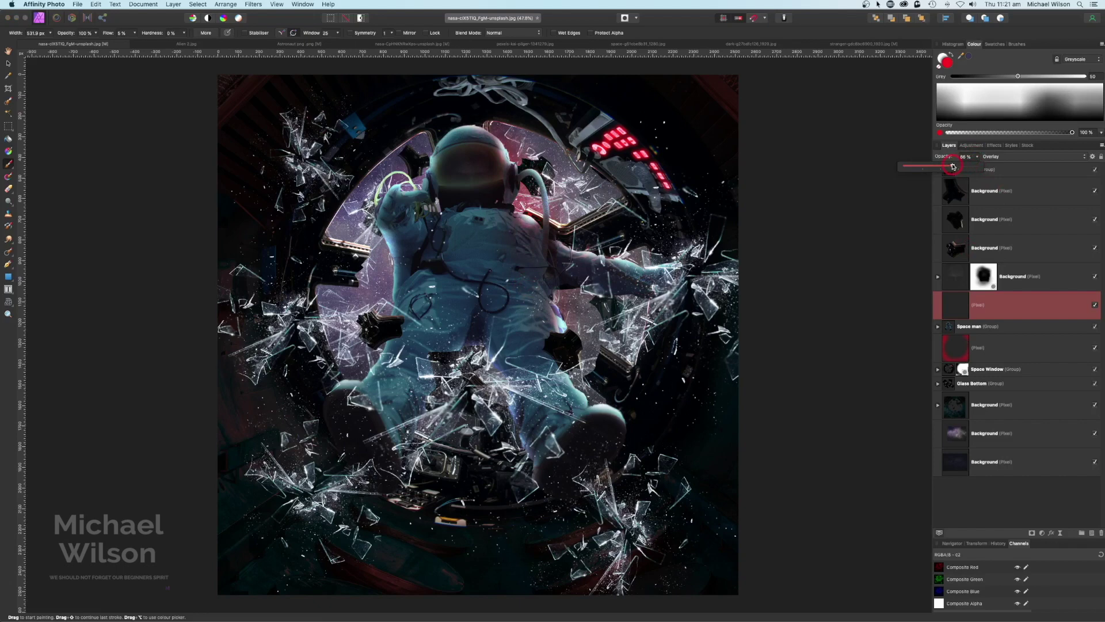
click(199, 252)
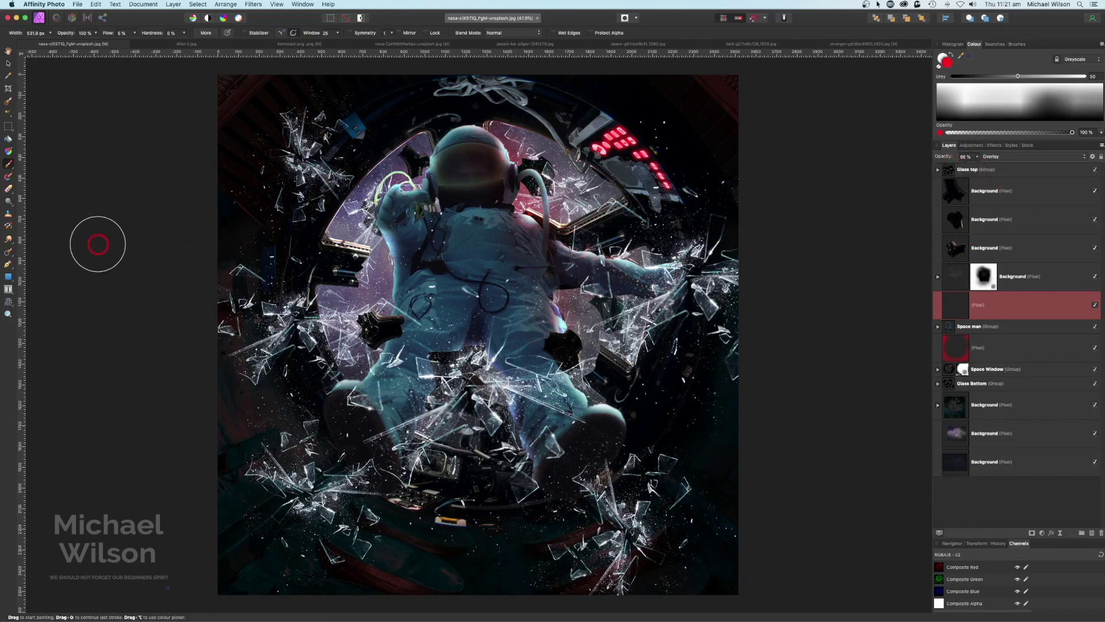
- Select every layer from Glass top down to the bottom background and create a merged copy with Merge Visible
click(967, 171)
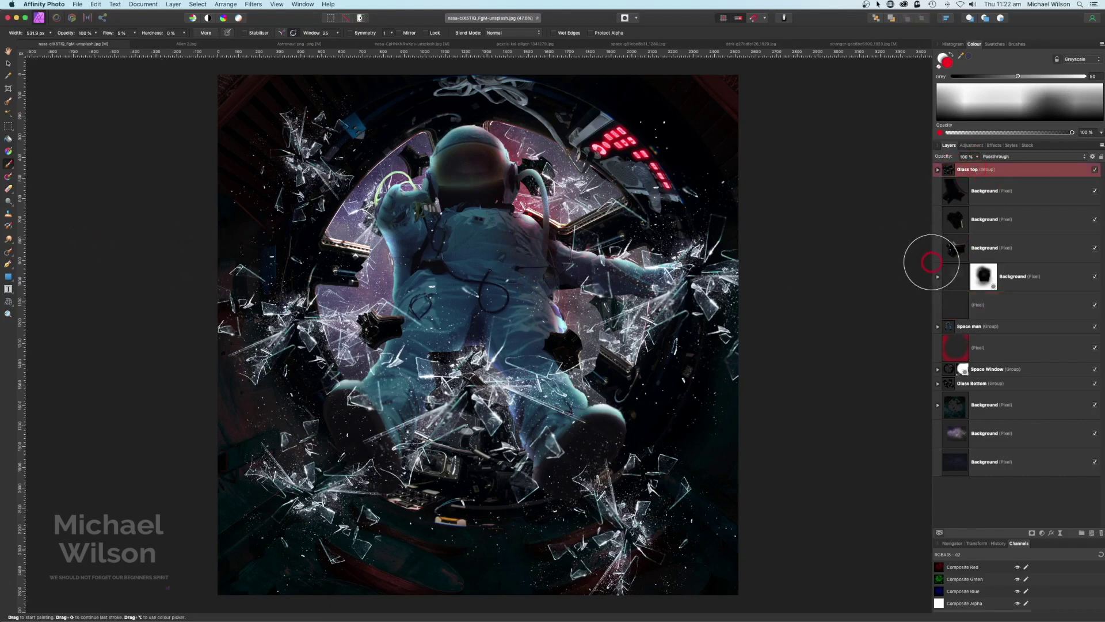
shift+click(1007, 467)
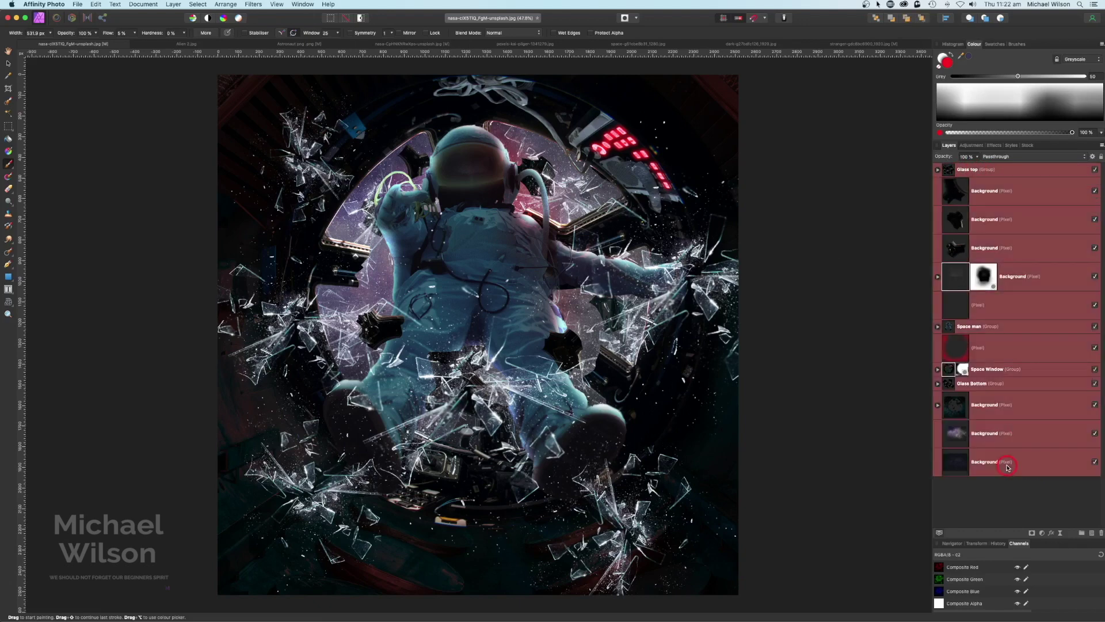
click(171, 5)
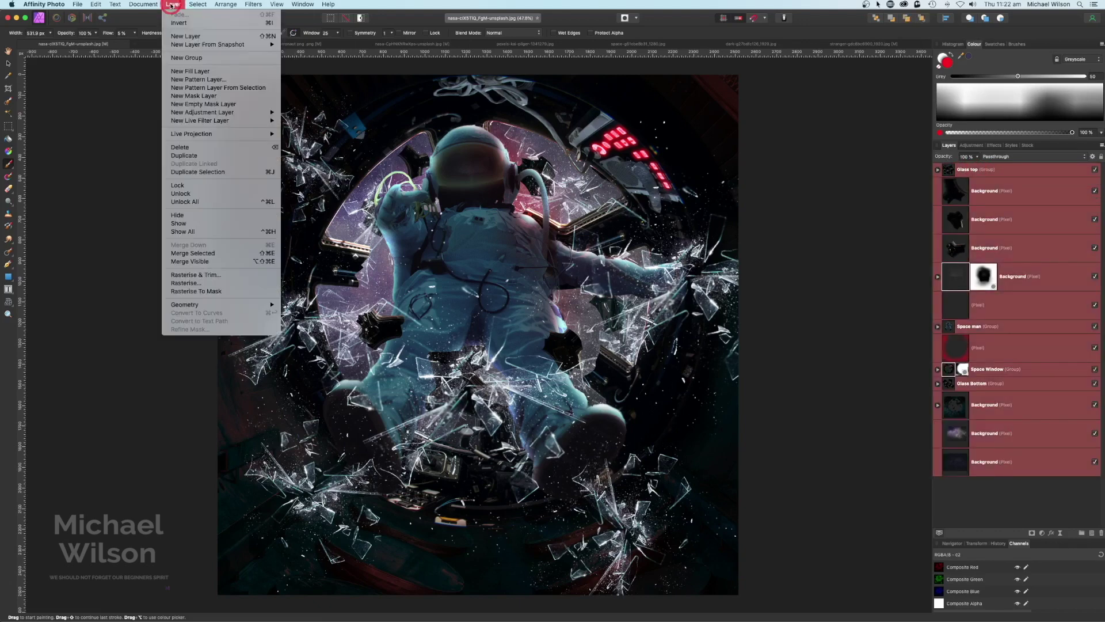
click(203, 265)
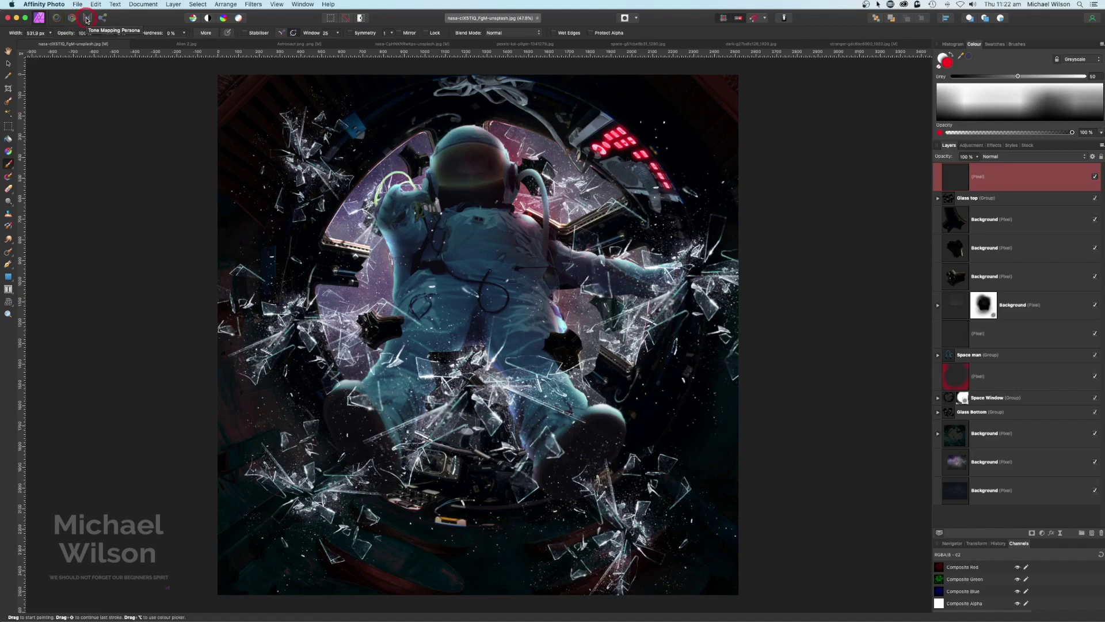
- Open the merged layer in the Tone Mapping Persona, choose the Detailed preset and set tone compression to 10%
click(86, 19)
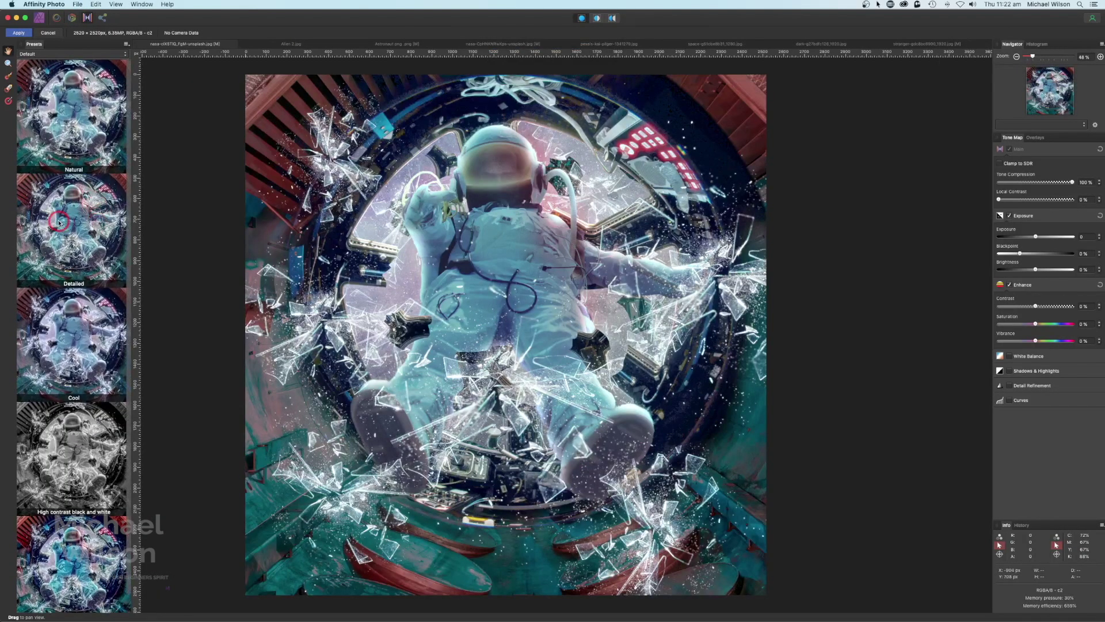
click(58, 224)
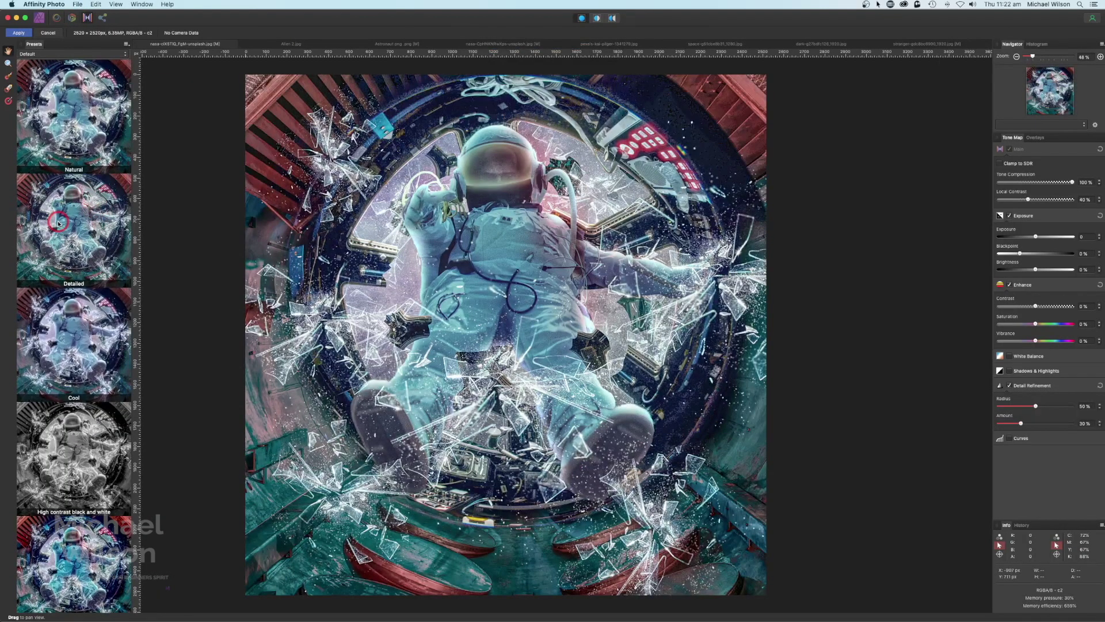
click(833, 316)
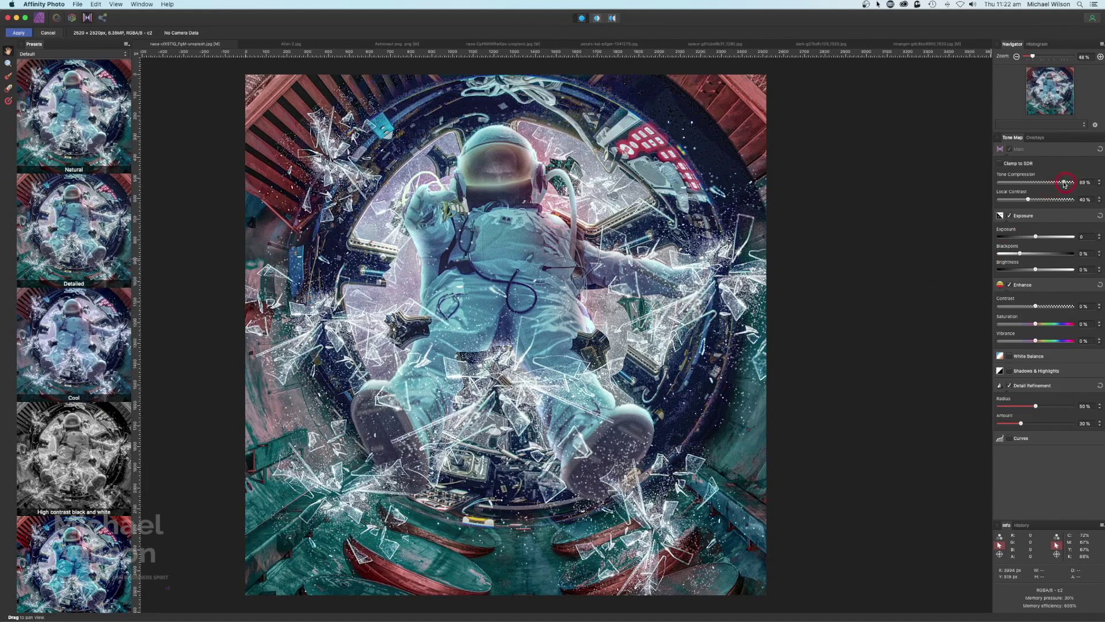
drag(1065, 183, 1016, 185)
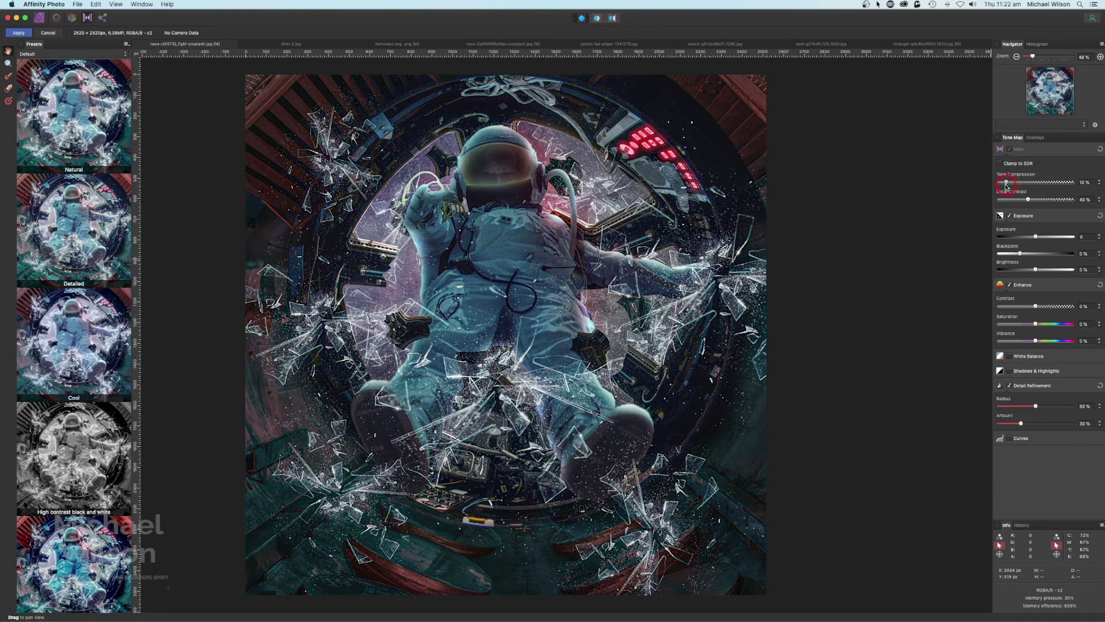
- Set the exposure to -1.48 and the contrast to -3%, and apply the tone mapping
click(1036, 236)
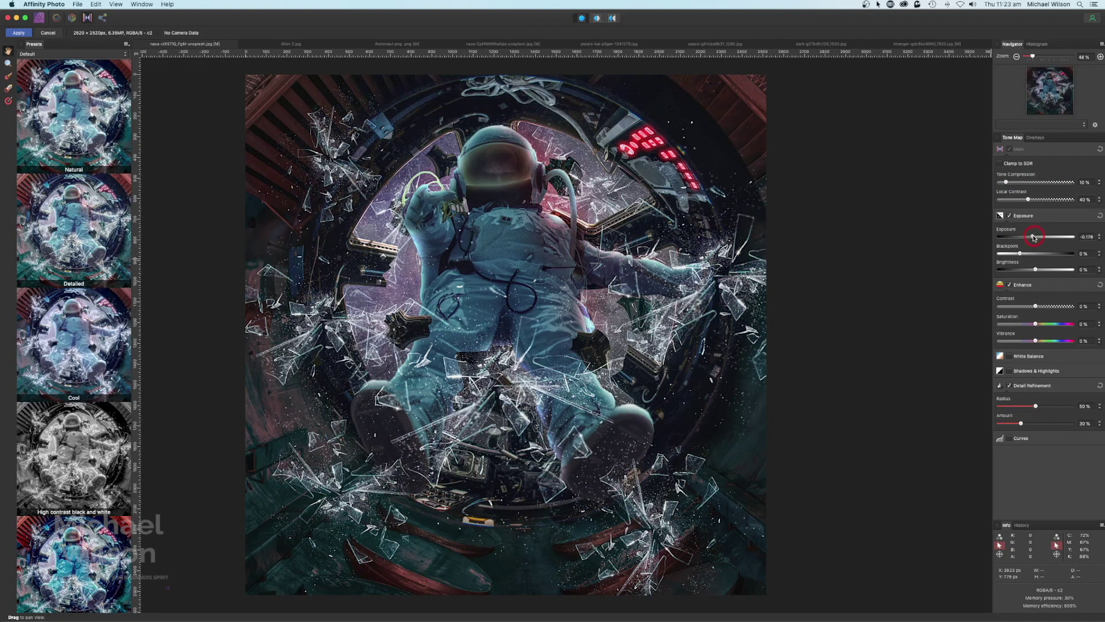
drag(1034, 237, 1008, 237)
drag(1035, 306, 1033, 309)
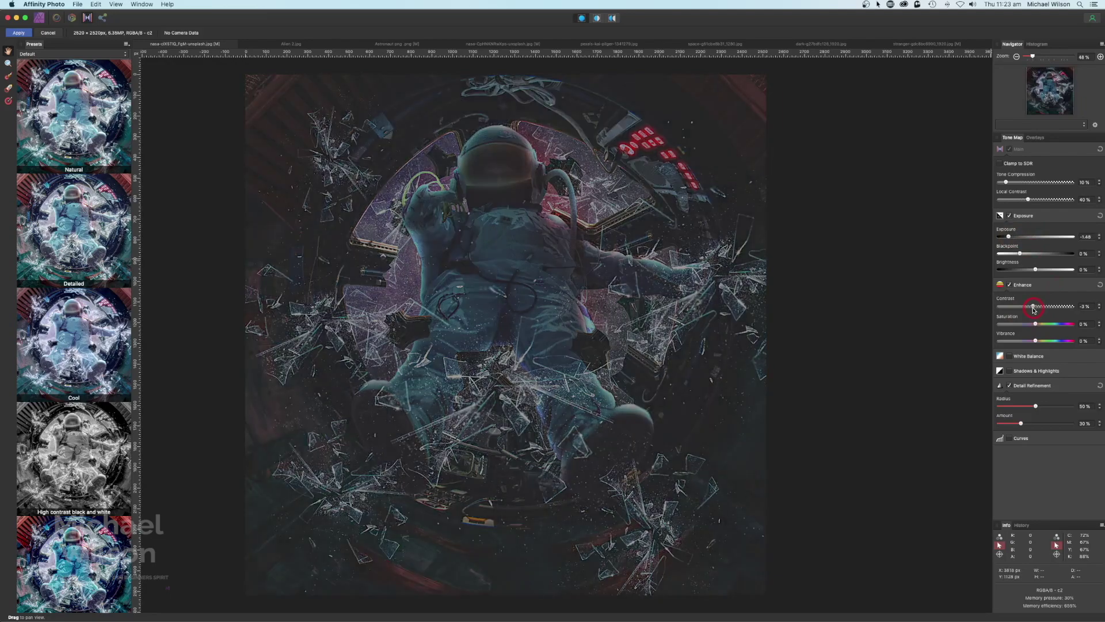
click(19, 32)
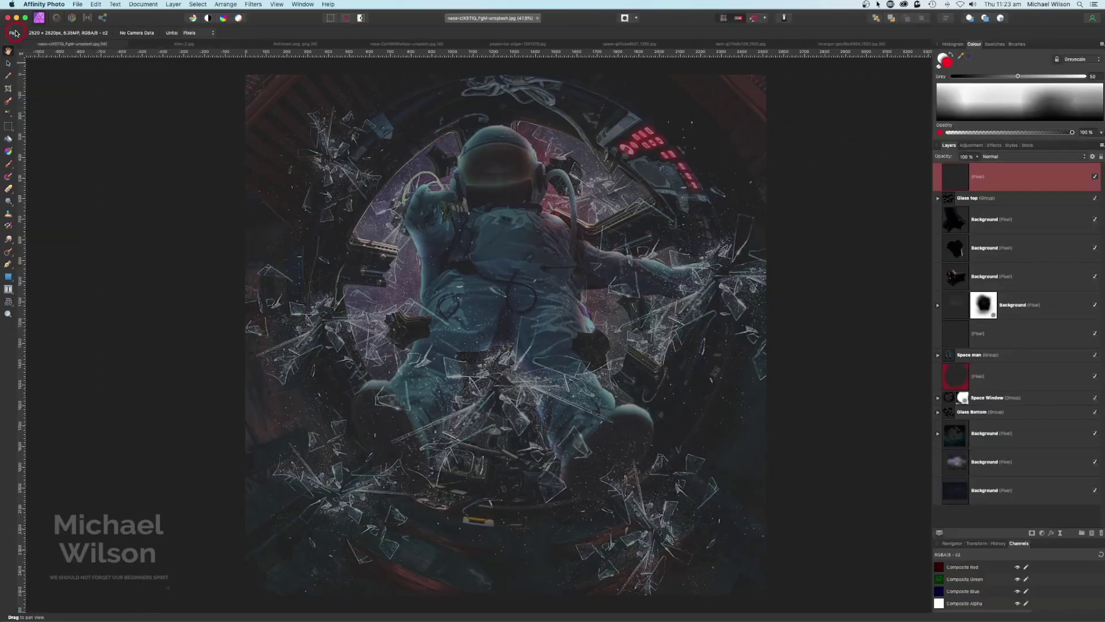